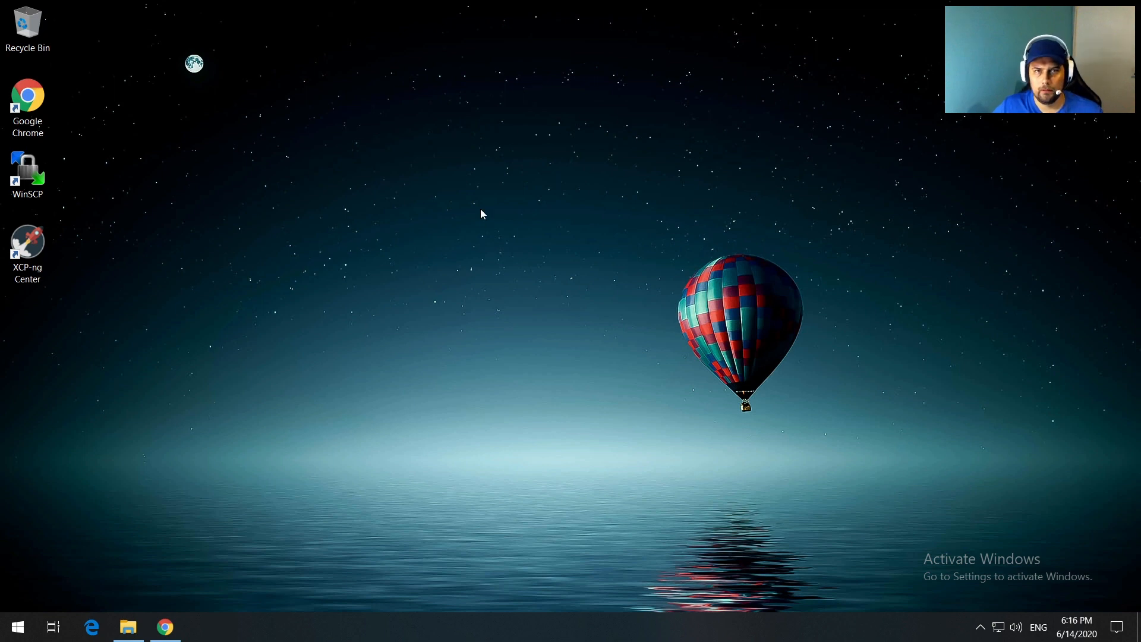
Step: Launch XCP-ng Center and unlock the saved servers by entering the master password
double_click(28, 244)
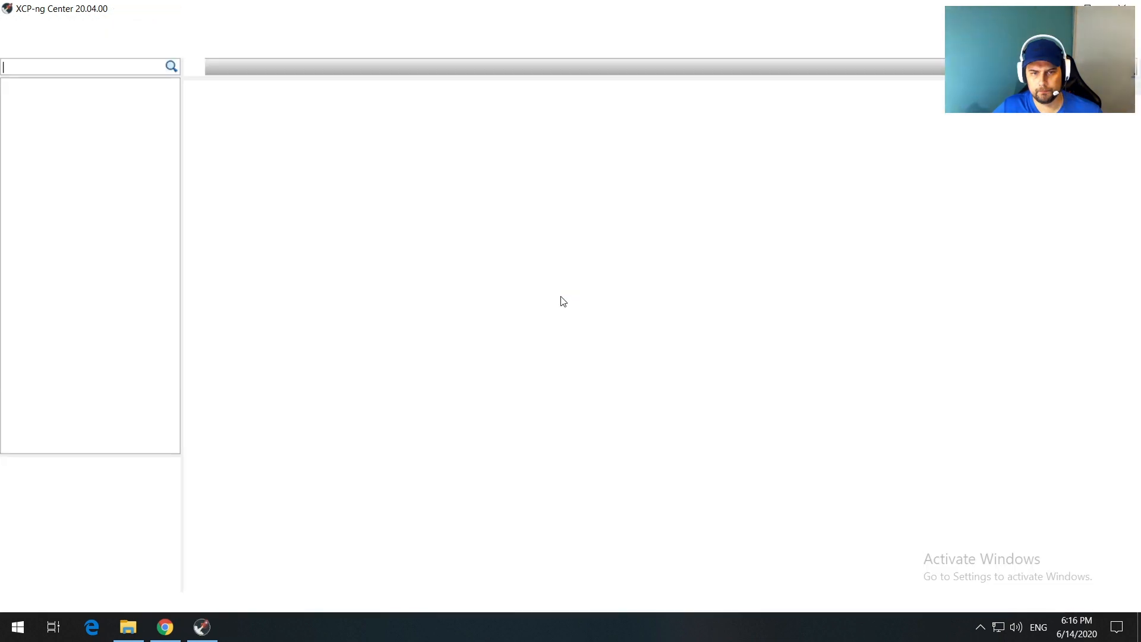
text(***)
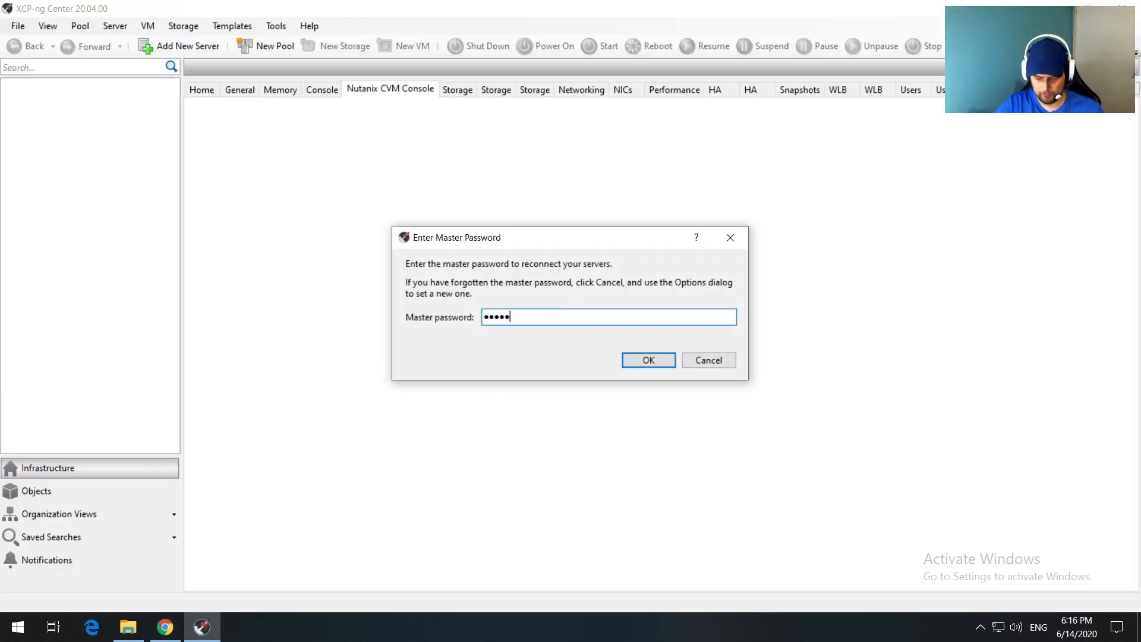
key(Return)
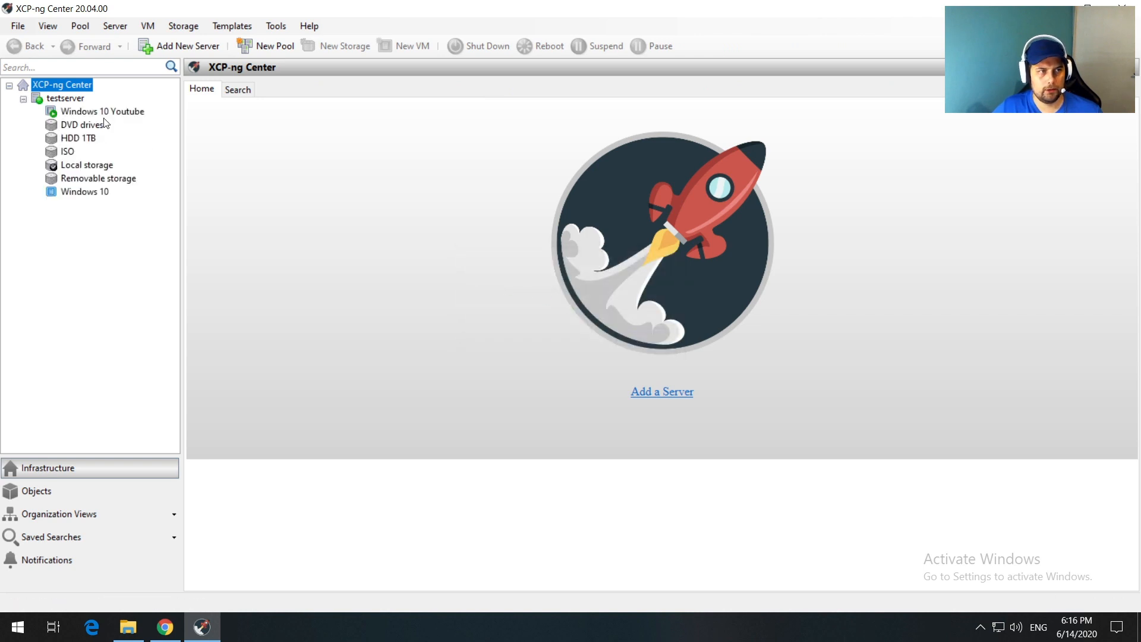
Step: Select testserver and the Windows 10 Youtube VM, check its performance graphs, then show its console
click(65, 98)
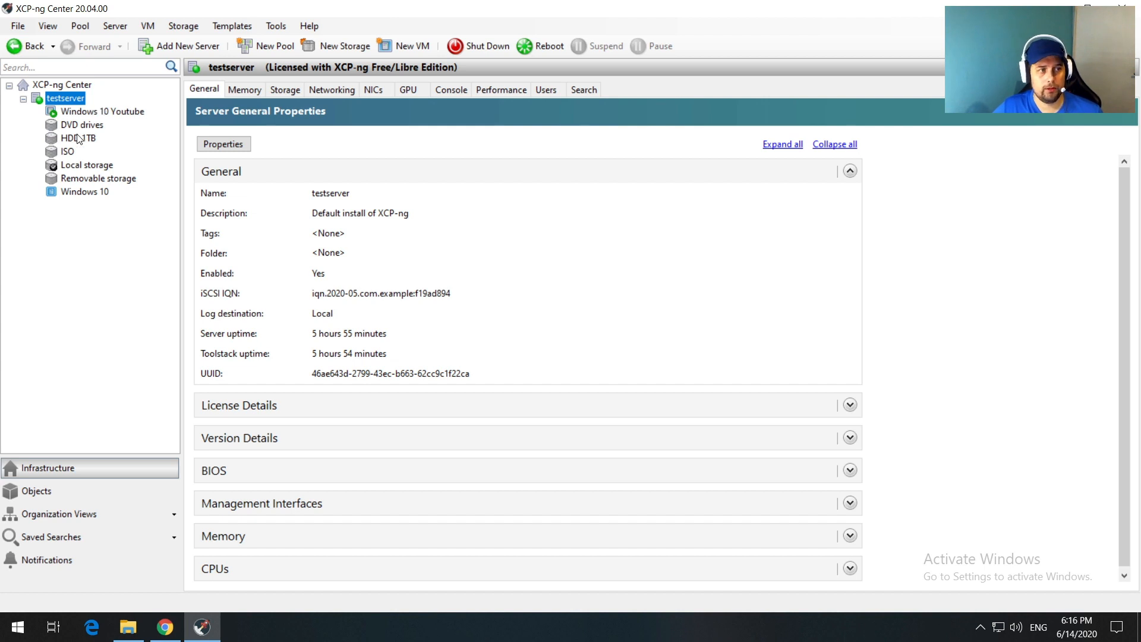
click(106, 112)
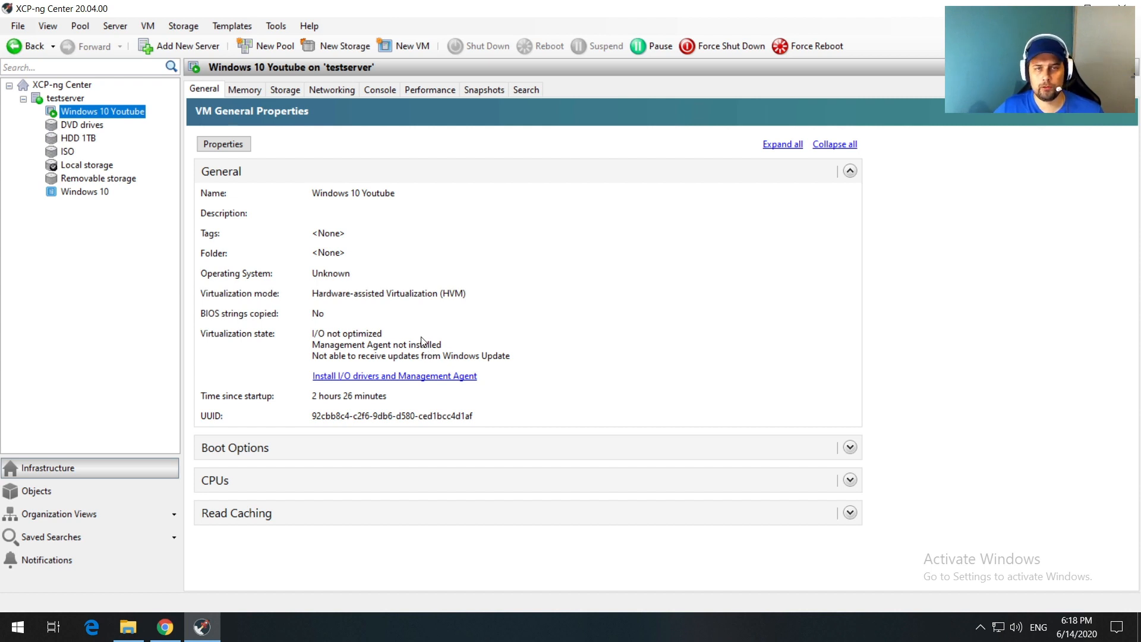
click(430, 89)
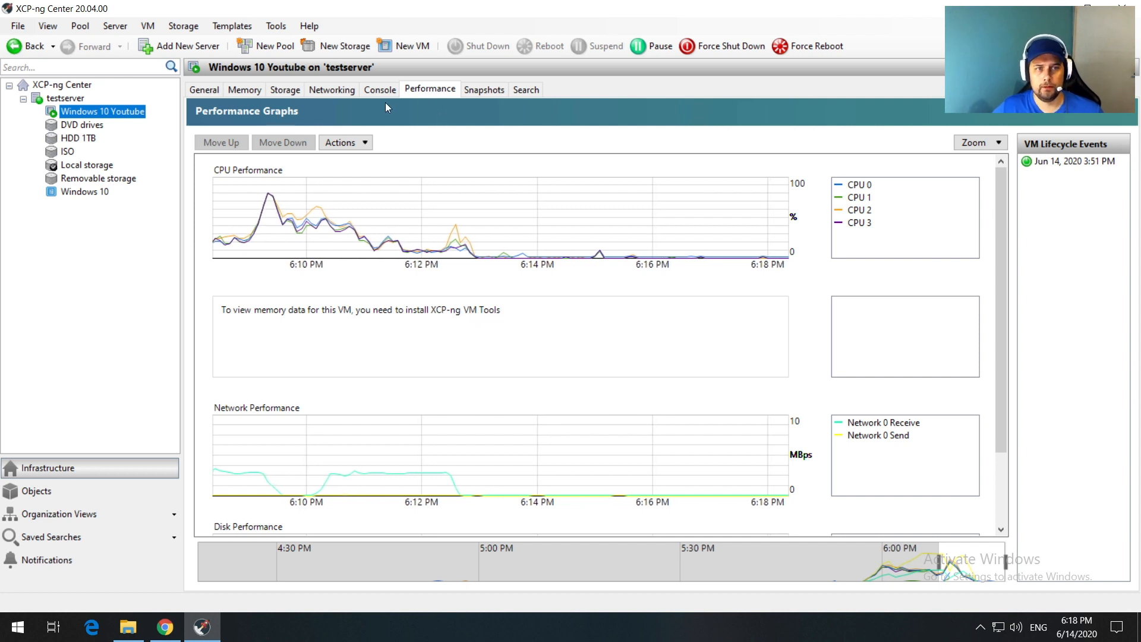
click(374, 90)
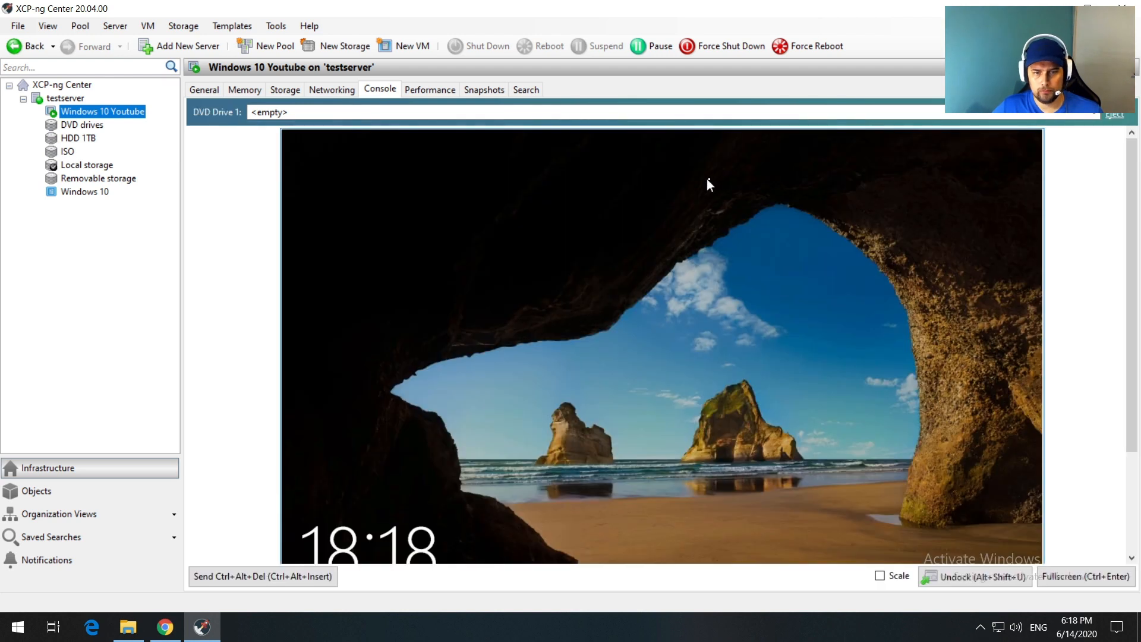
Step: Sign in to the Windows 10 Youtube VM from its lock screen with the account password
click(850, 229)
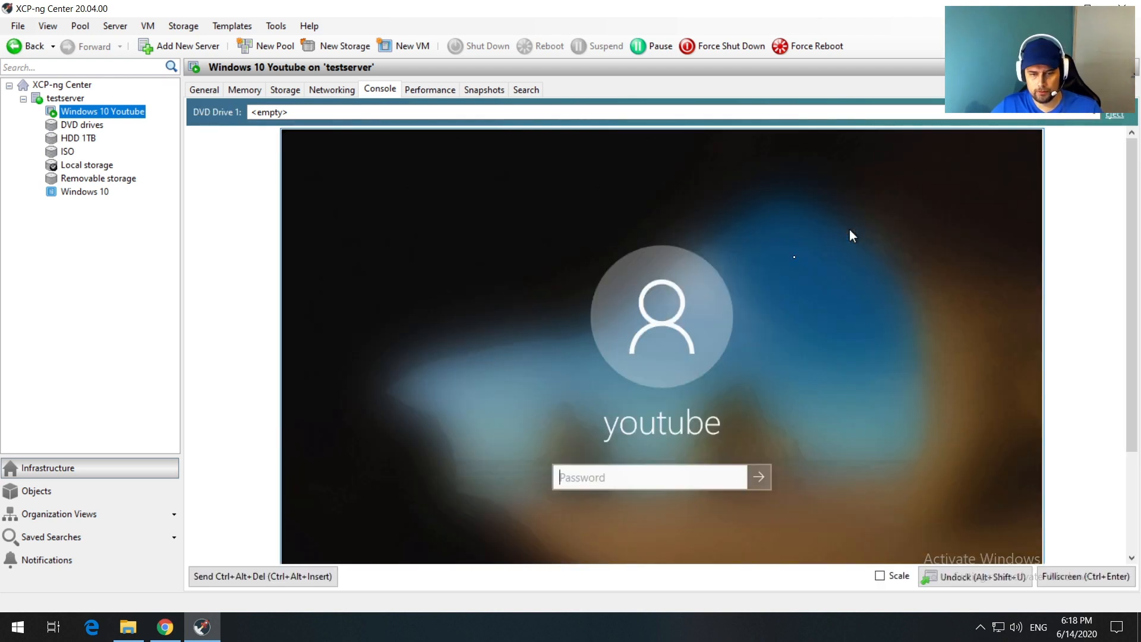
text(1)
key(Return)
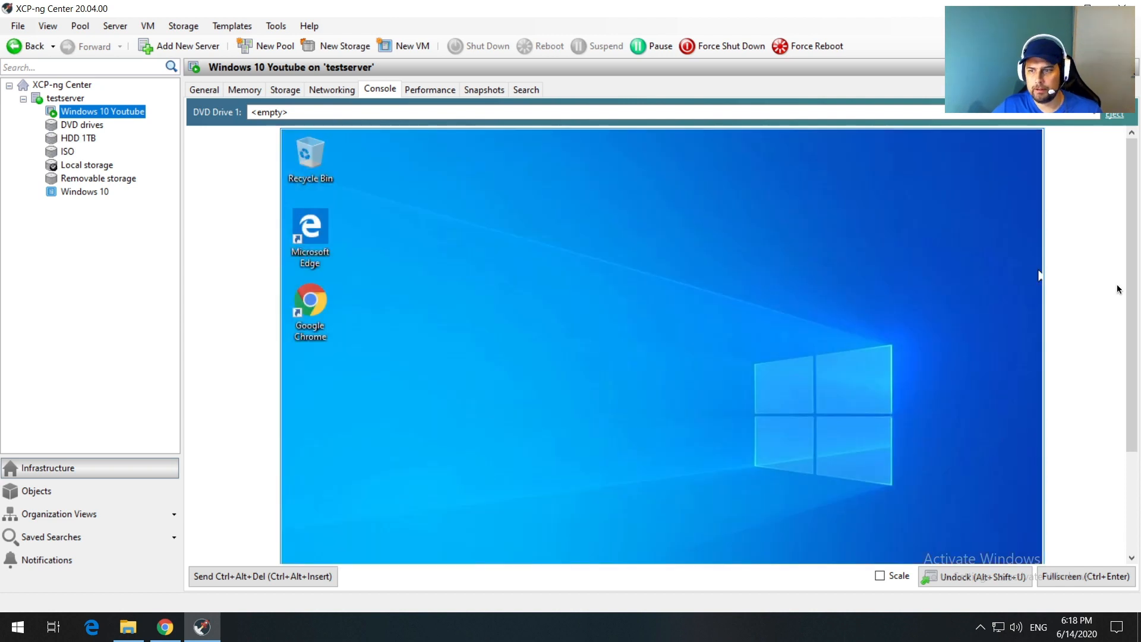
Step: Open the guest's Network & Internet settings from the network tray icon
drag(1132, 242, 1129, 369)
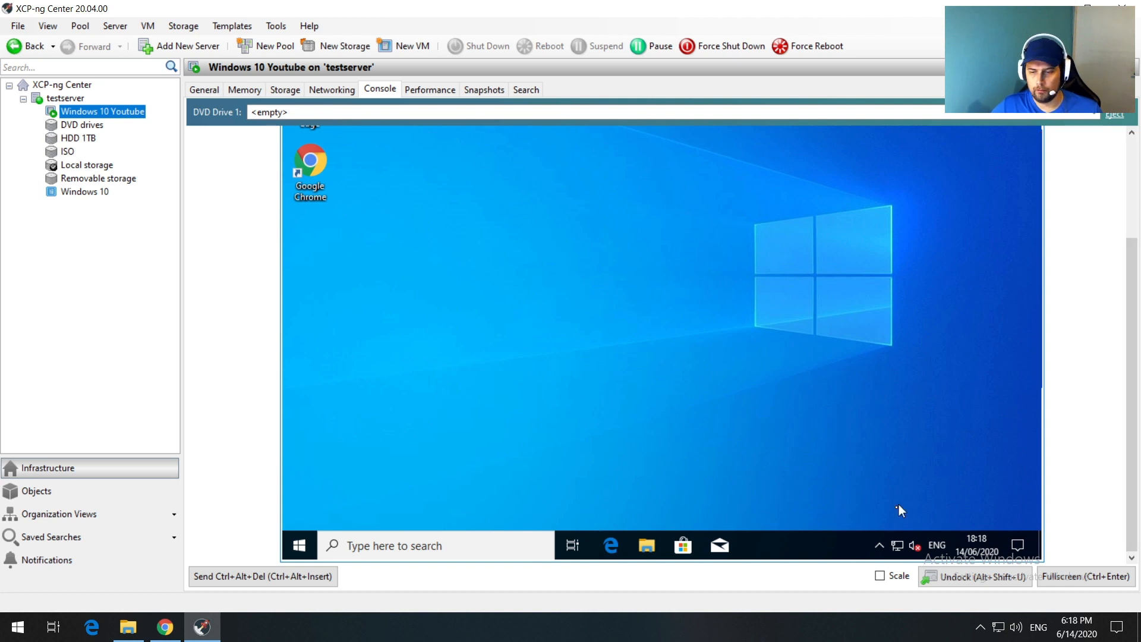
right_click(897, 546)
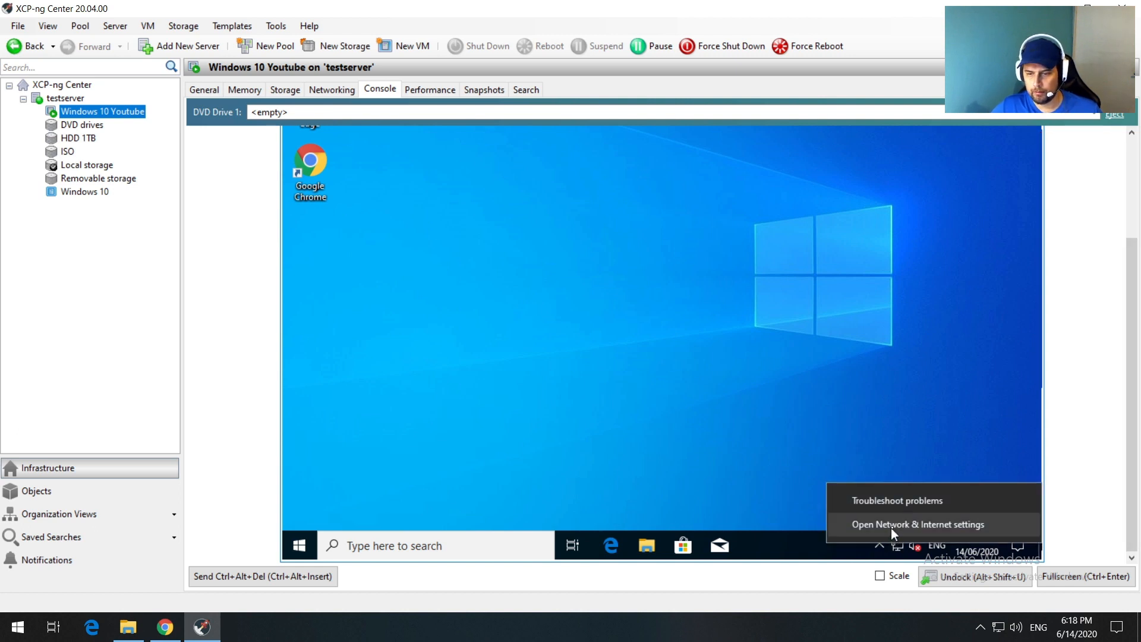
click(890, 527)
click(1131, 233)
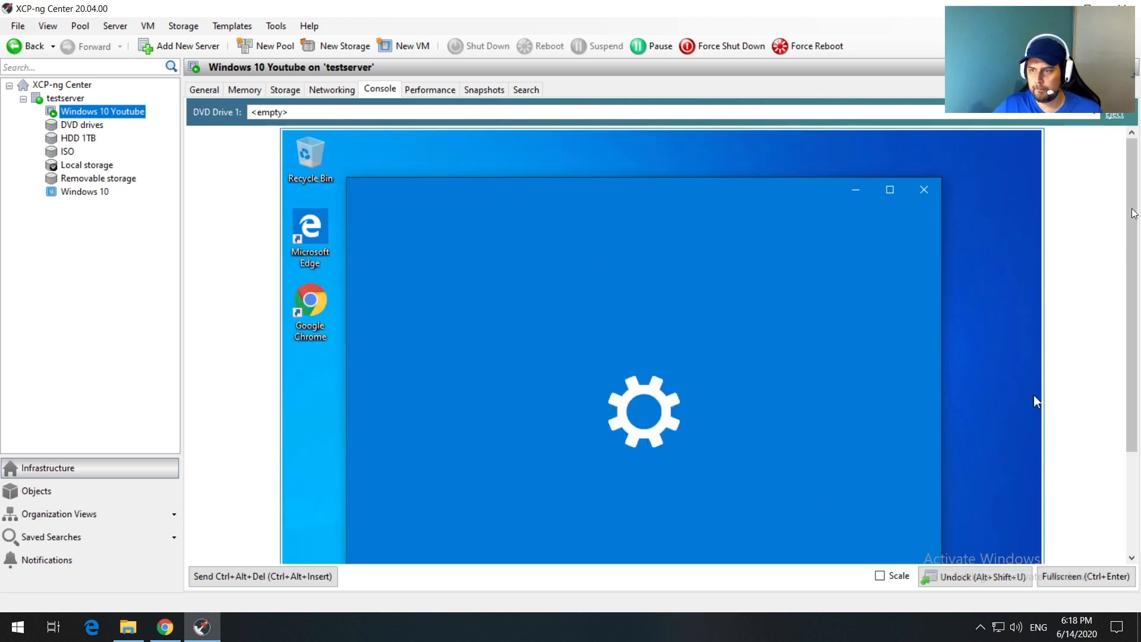
drag(1129, 237, 1129, 252)
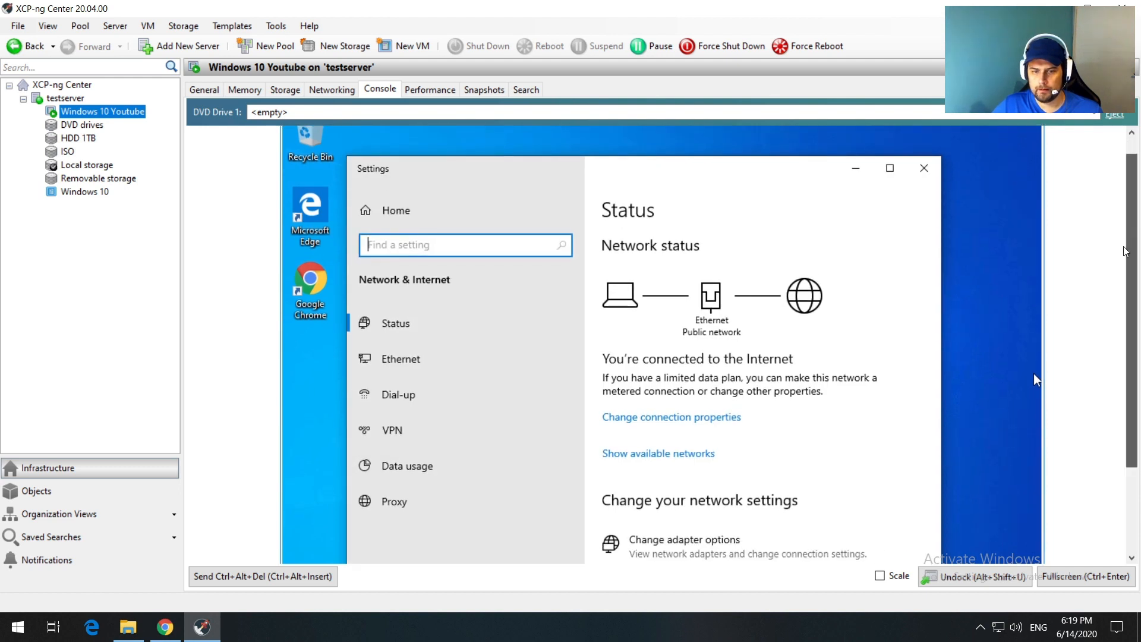
Step: Find the Ethernet adapter's IPv4 address 192.168.1.12, then search the host for 'remote'
click(624, 561)
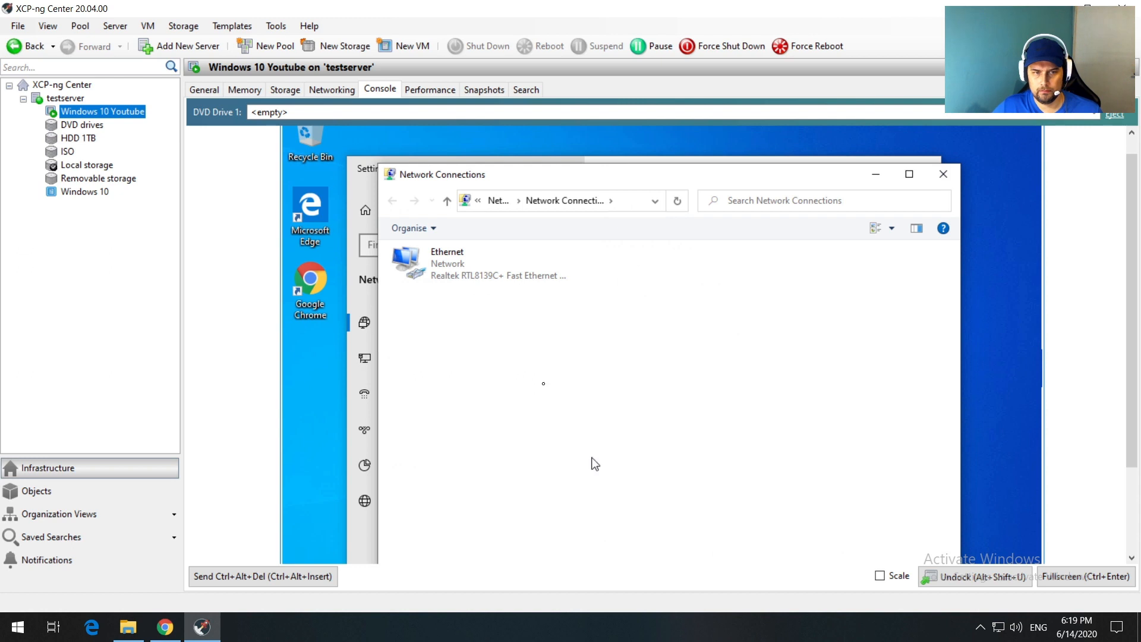
right_click(444, 258)
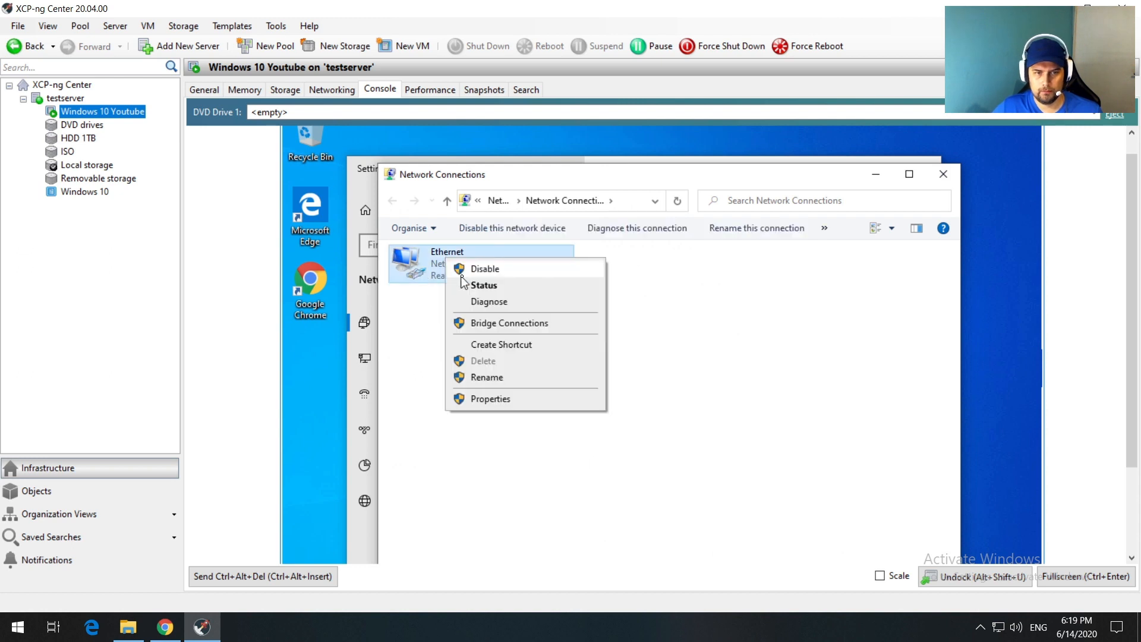
click(462, 281)
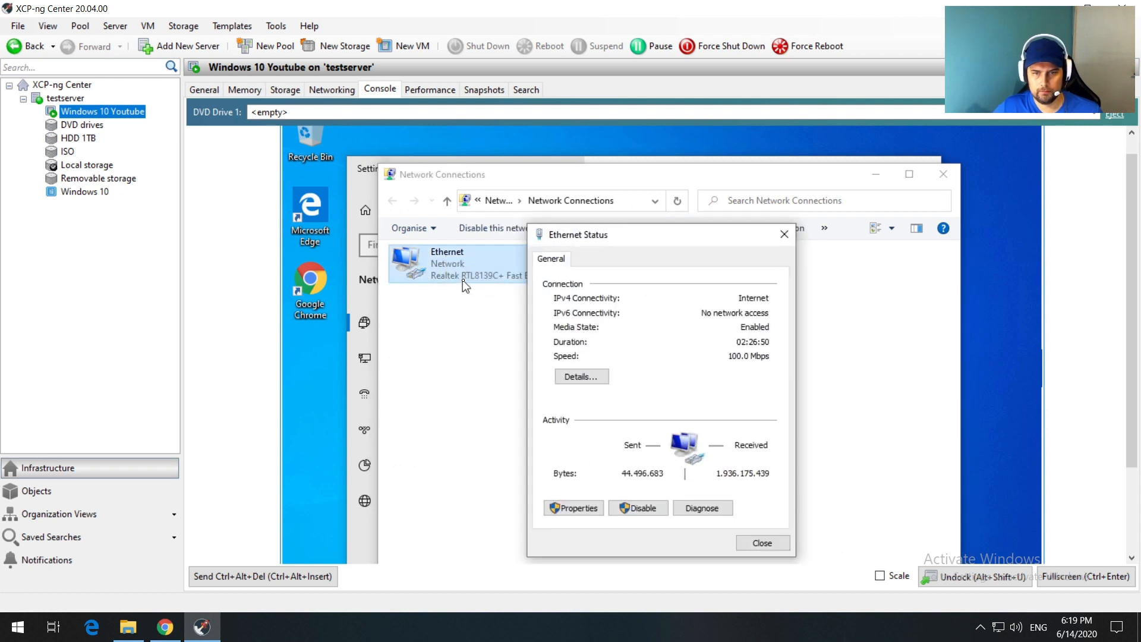
click(581, 376)
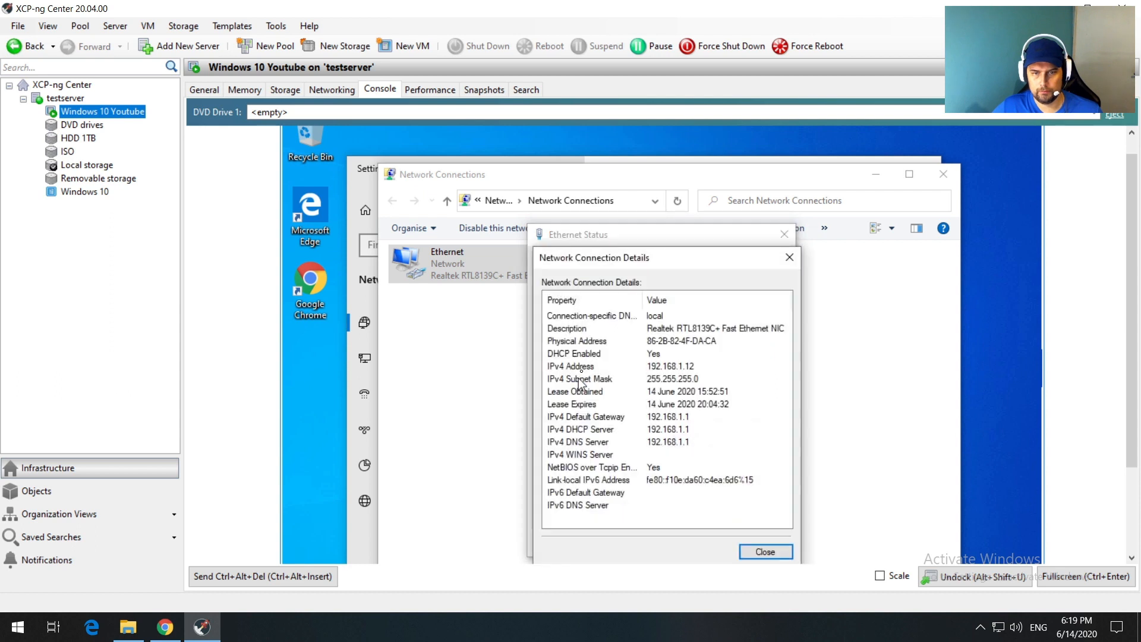
click(690, 368)
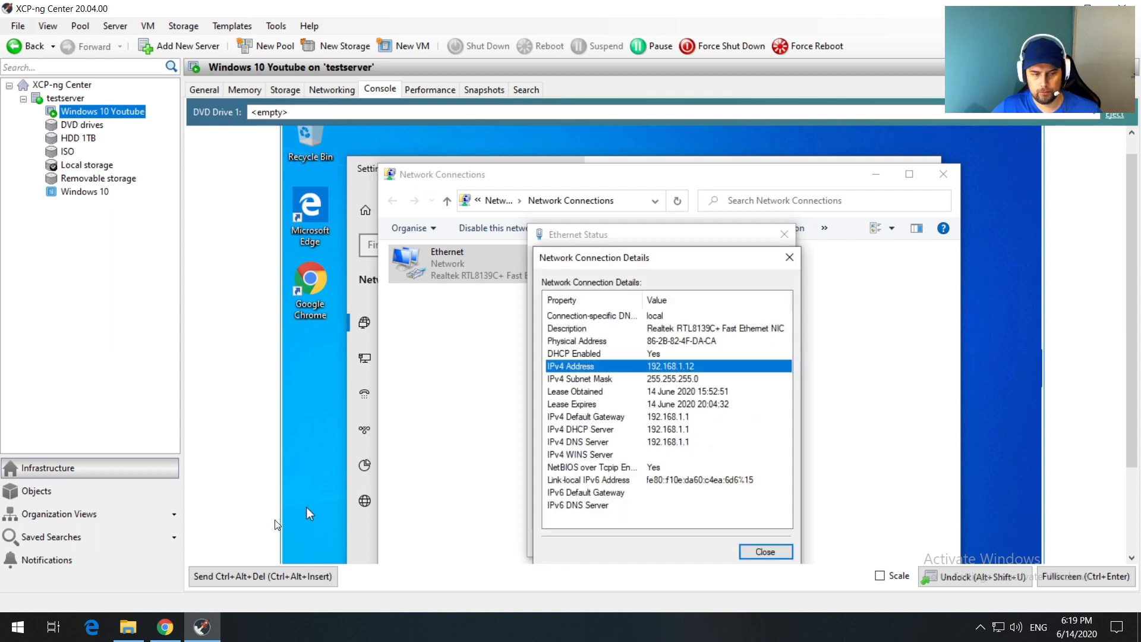
click(17, 626)
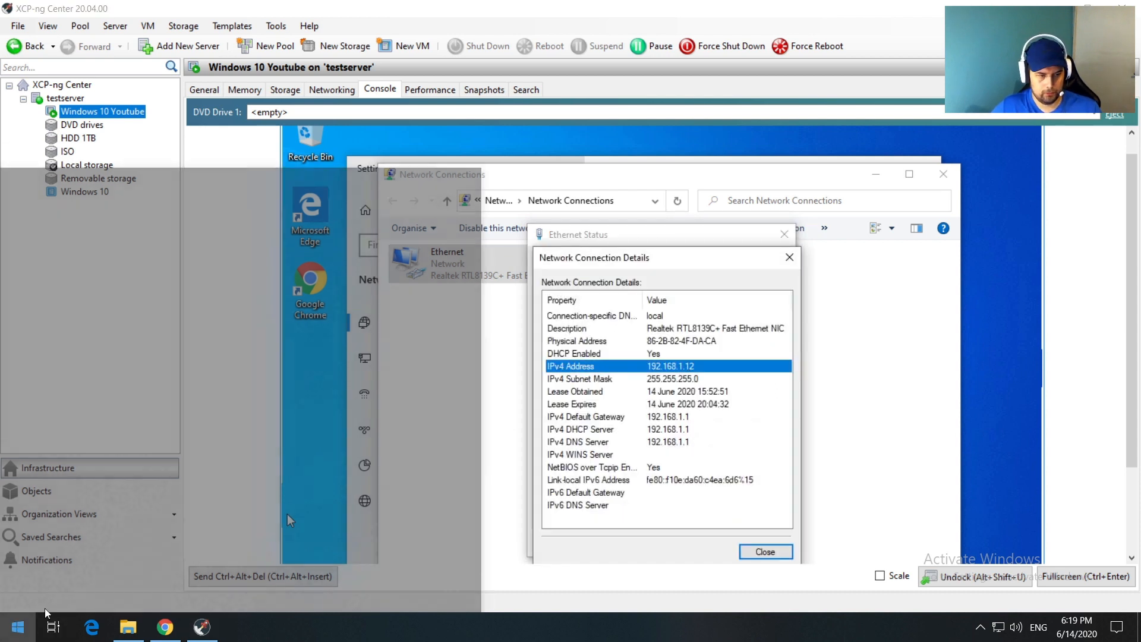
text(remote)
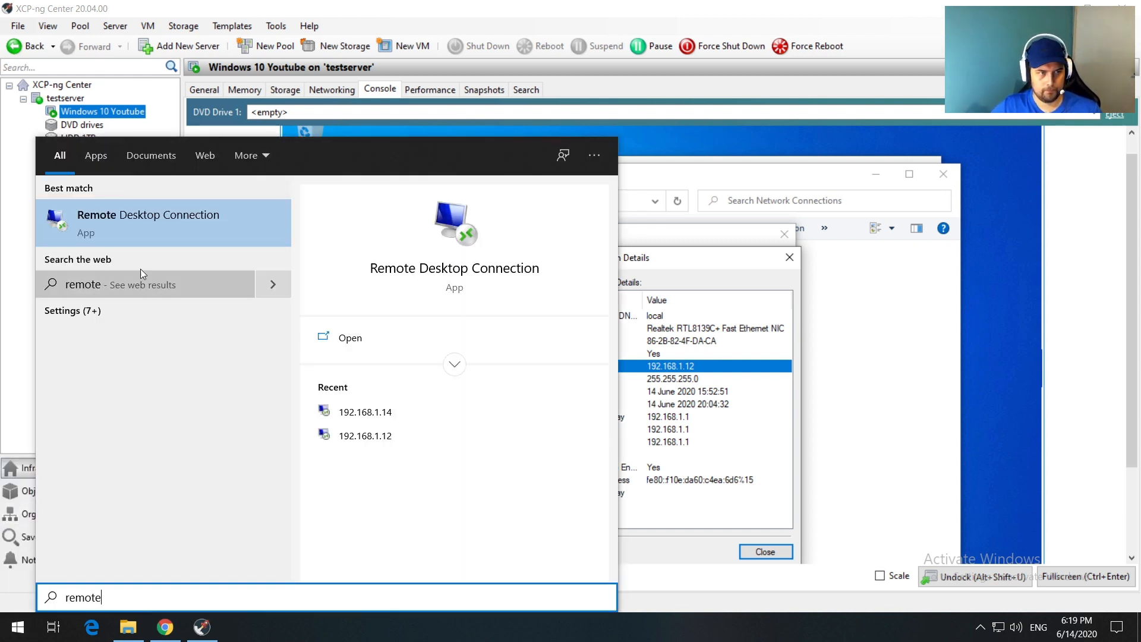
Step: Connect Remote Desktop Connection to 192.168.1.12 and submit the remote sign-in password
click(143, 219)
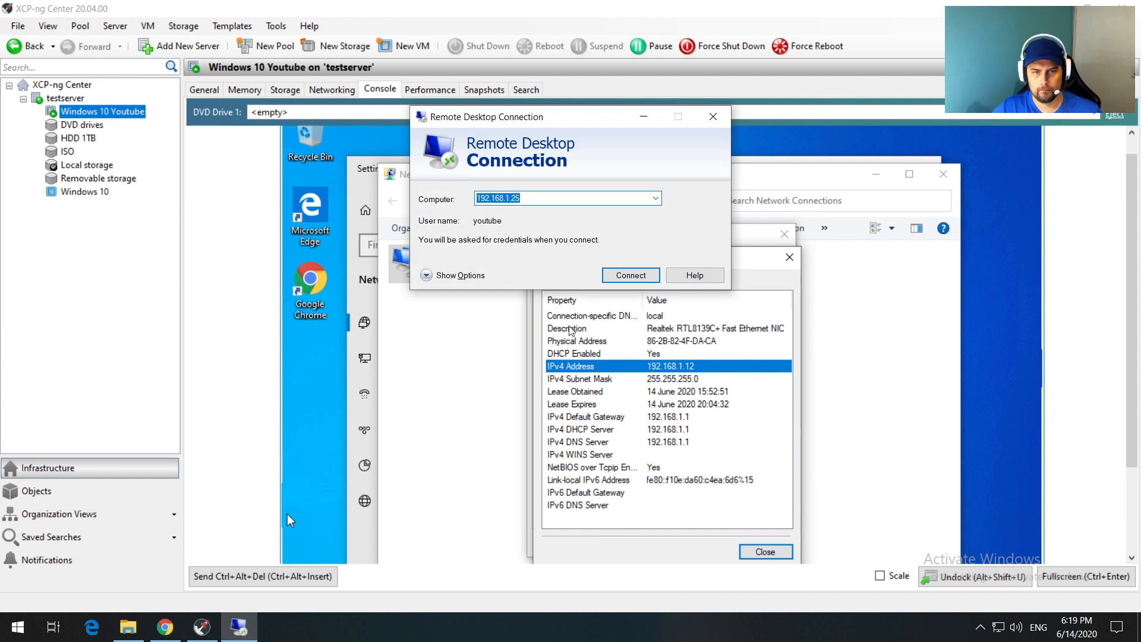
click(654, 198)
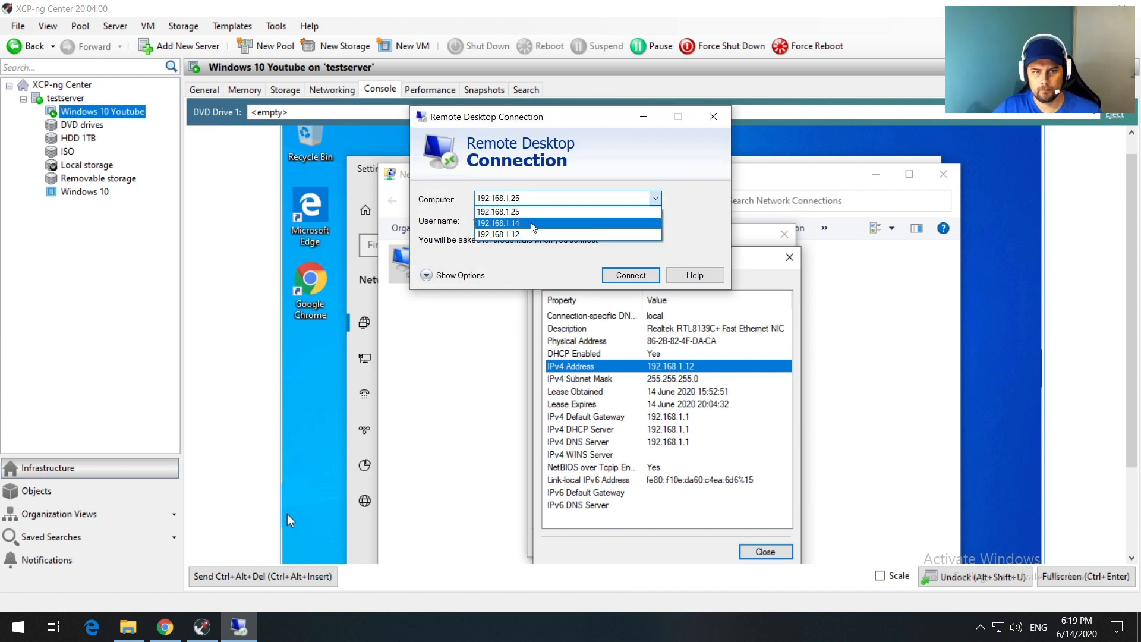
click(522, 234)
click(634, 276)
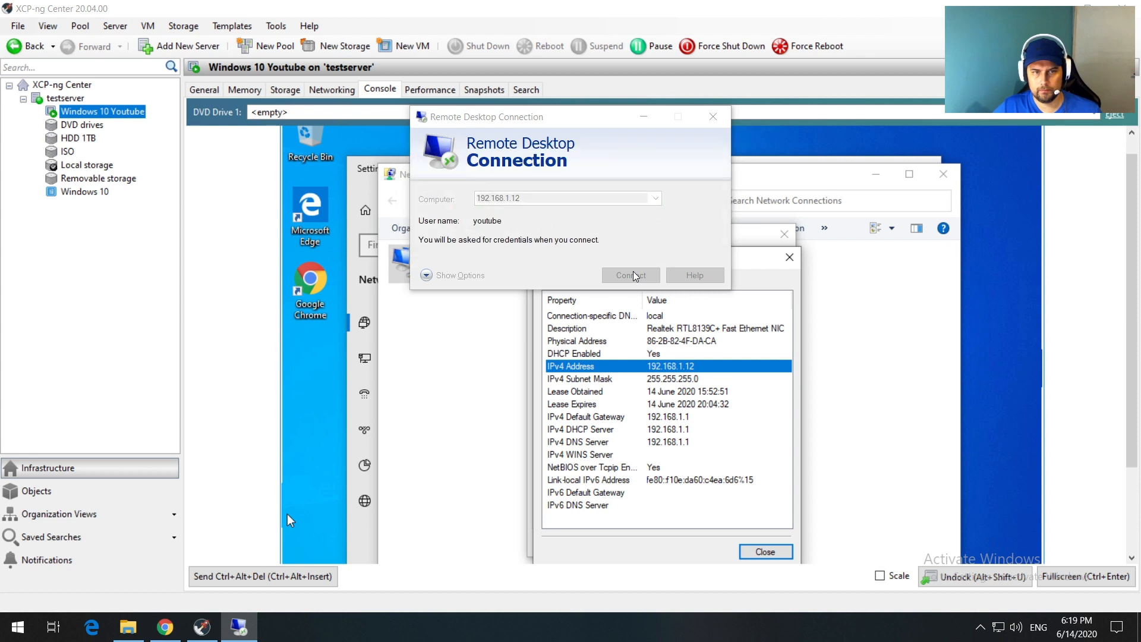
text(•)
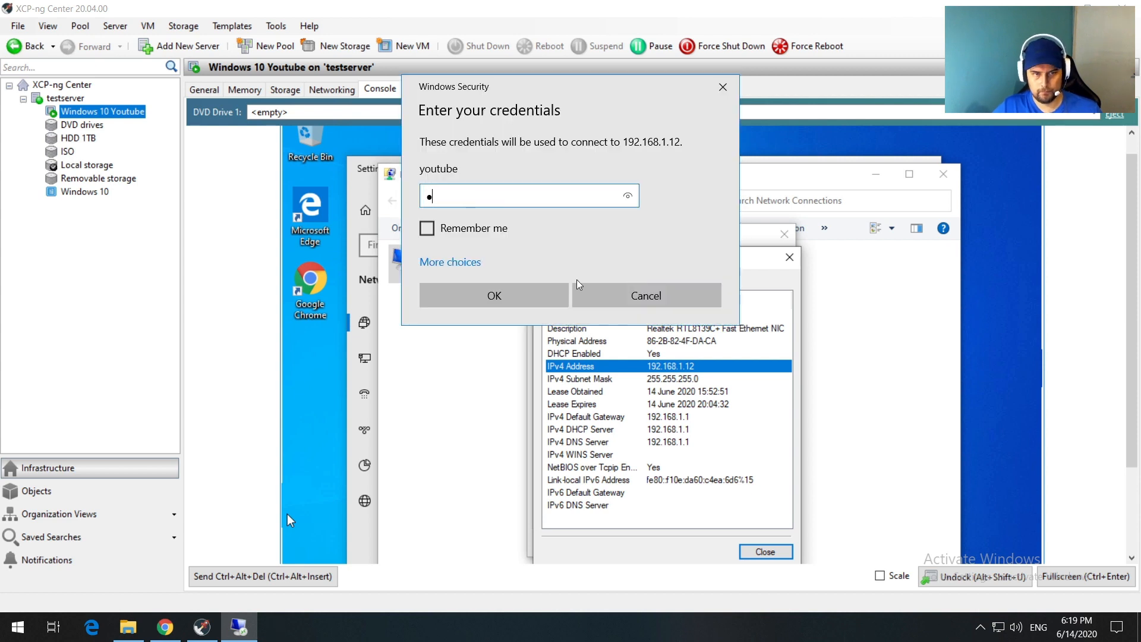
click(523, 297)
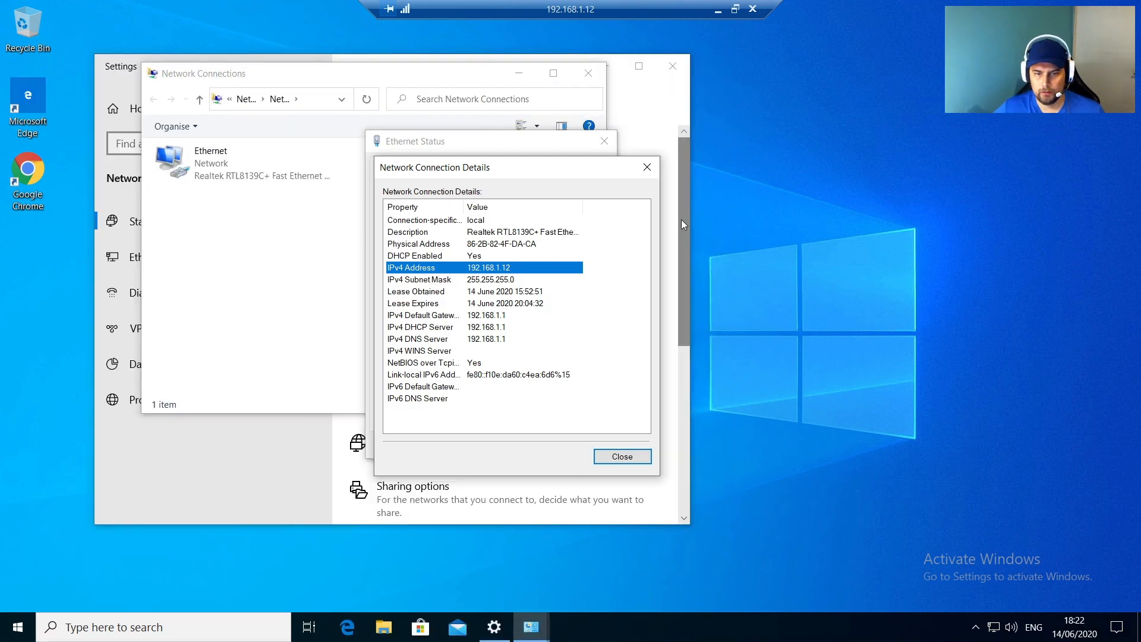
Step: Close the network details, Ethernet status, adapter list and Settings windows, leaving the Chrome shortcut selected
click(618, 461)
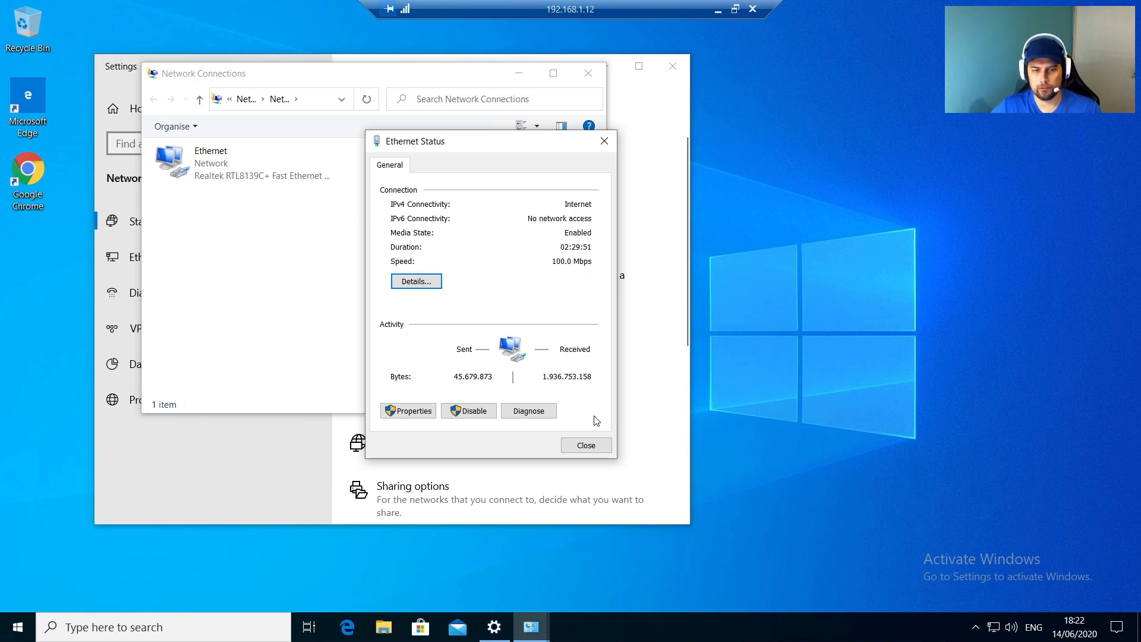
click(586, 445)
click(589, 73)
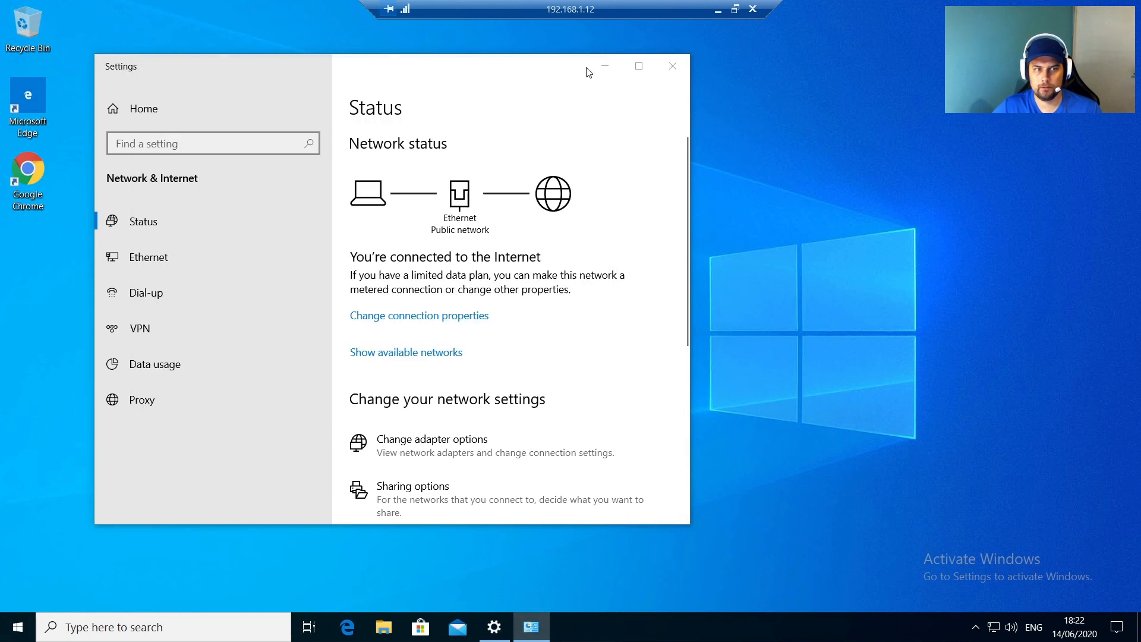
scroll(433, 416, down, 3)
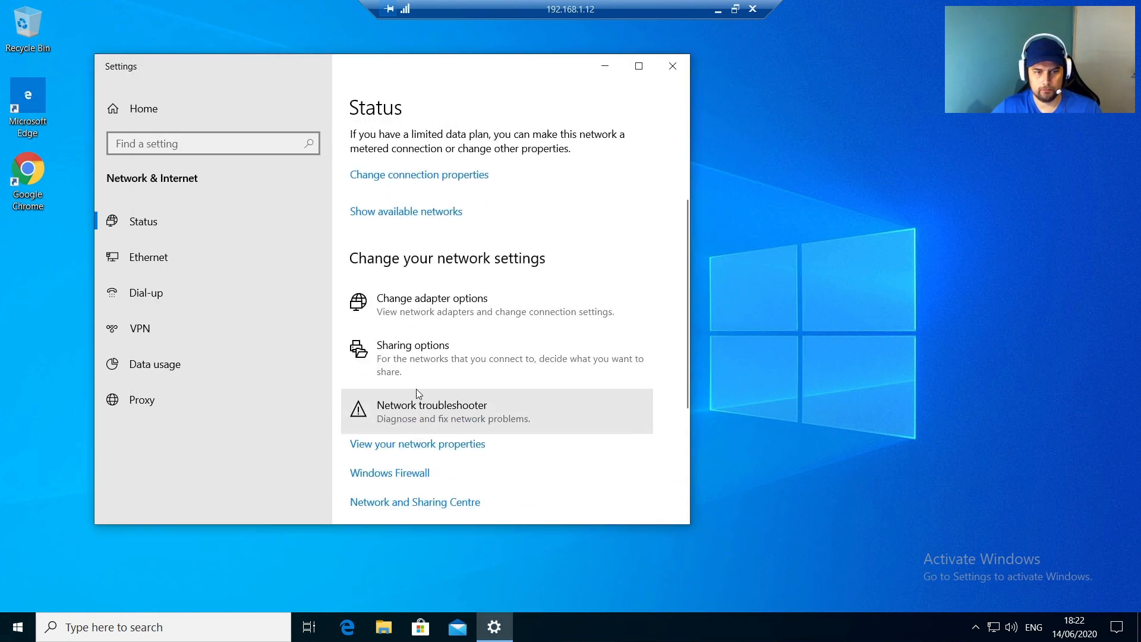
click(412, 311)
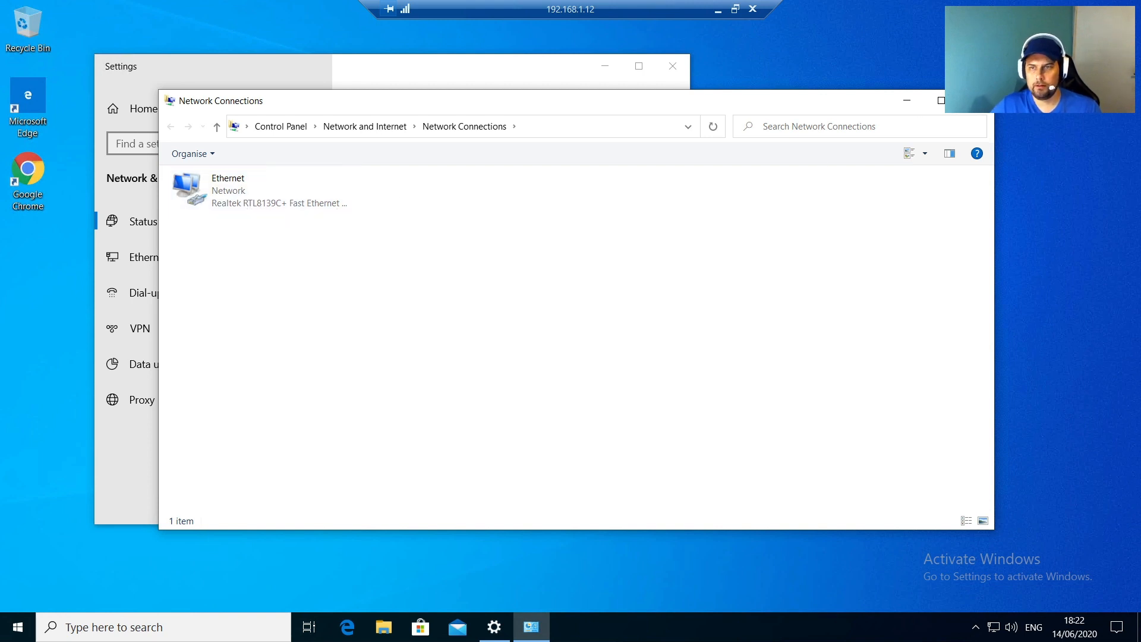
click(974, 101)
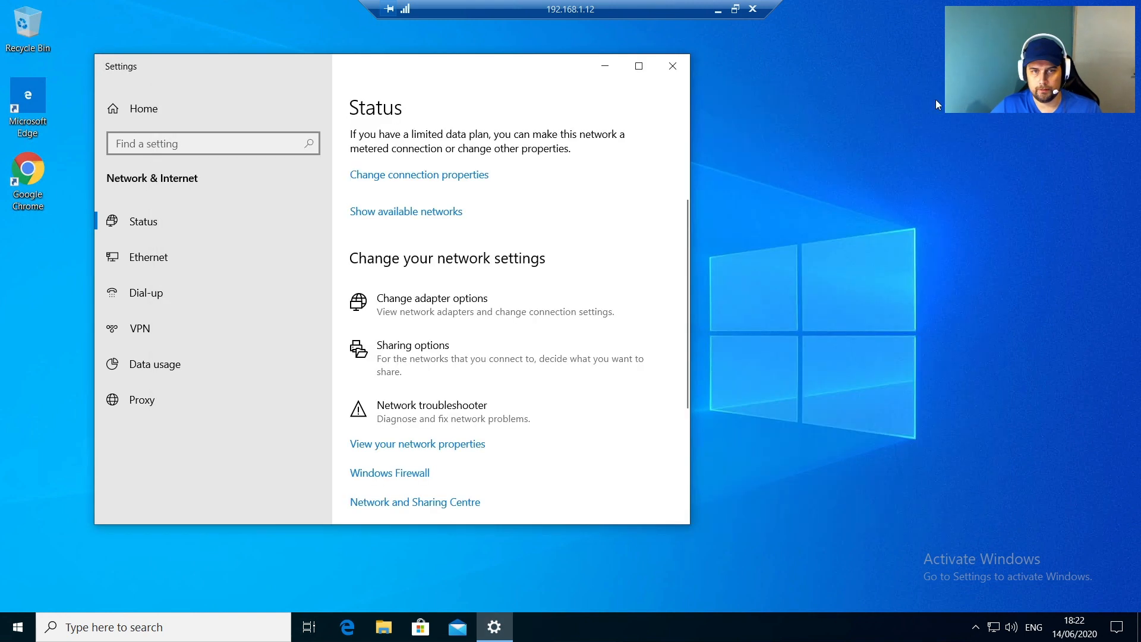
click(673, 66)
click(31, 191)
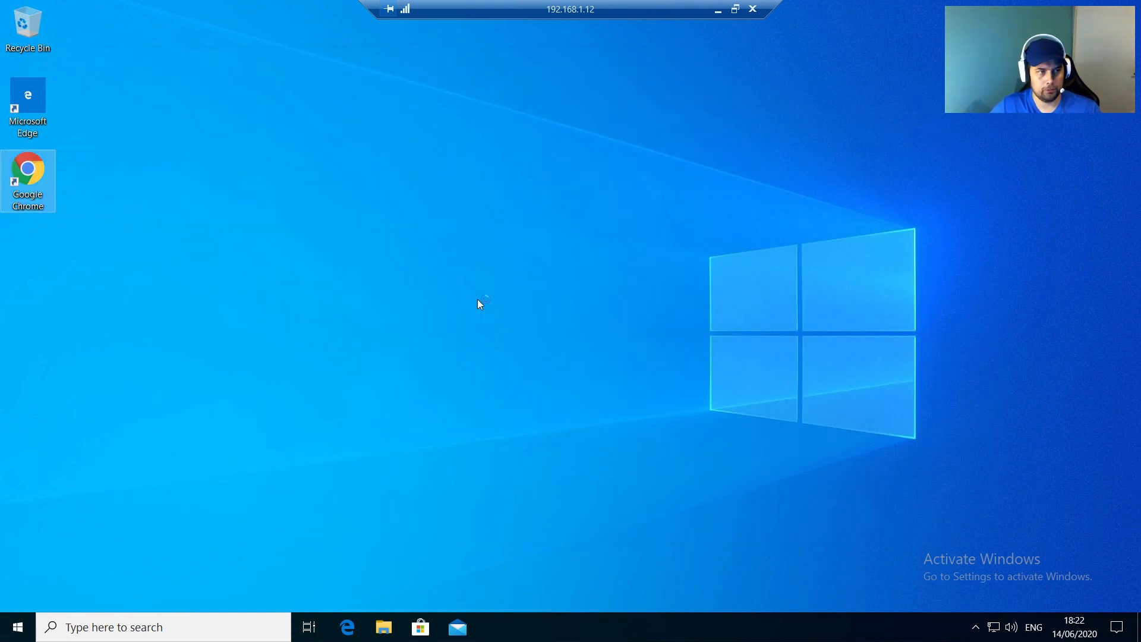
Step: Launch Chrome, paste the xcp-ng win-pv-drivers releases link, maximize, and scroll to 8.2.2.200-RC1
key(Return)
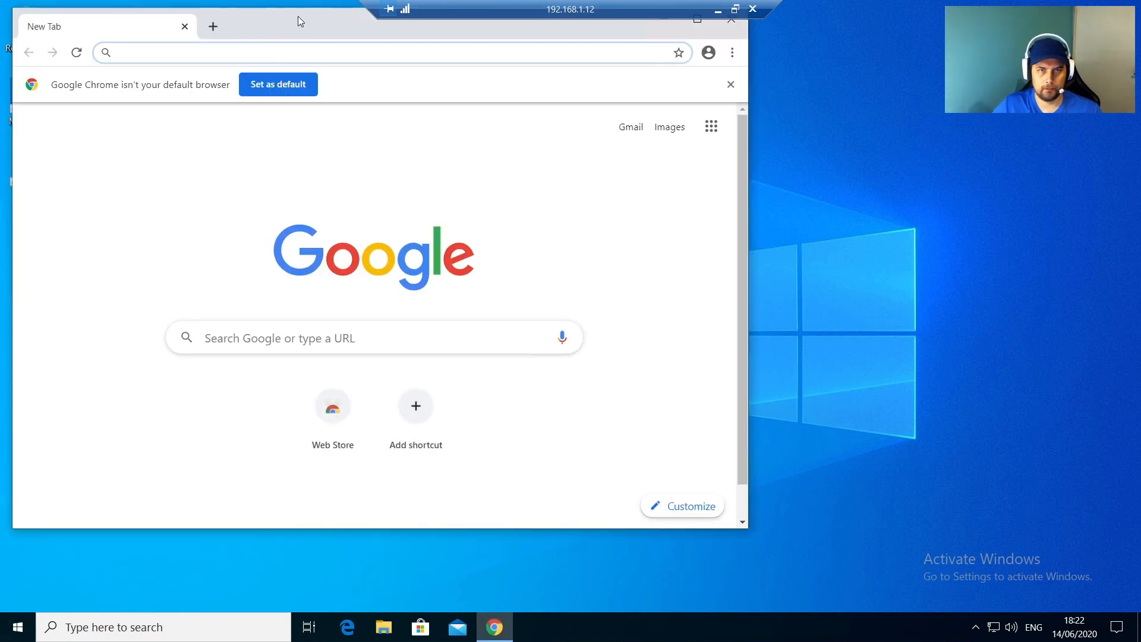
drag(298, 16, 506, 56)
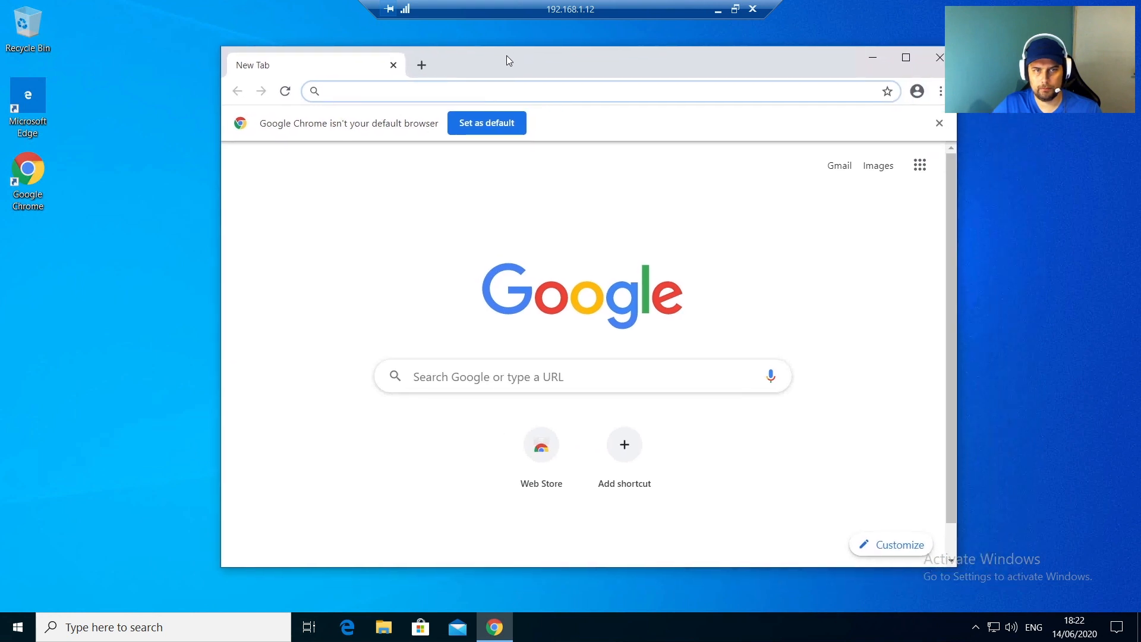
right_click(347, 92)
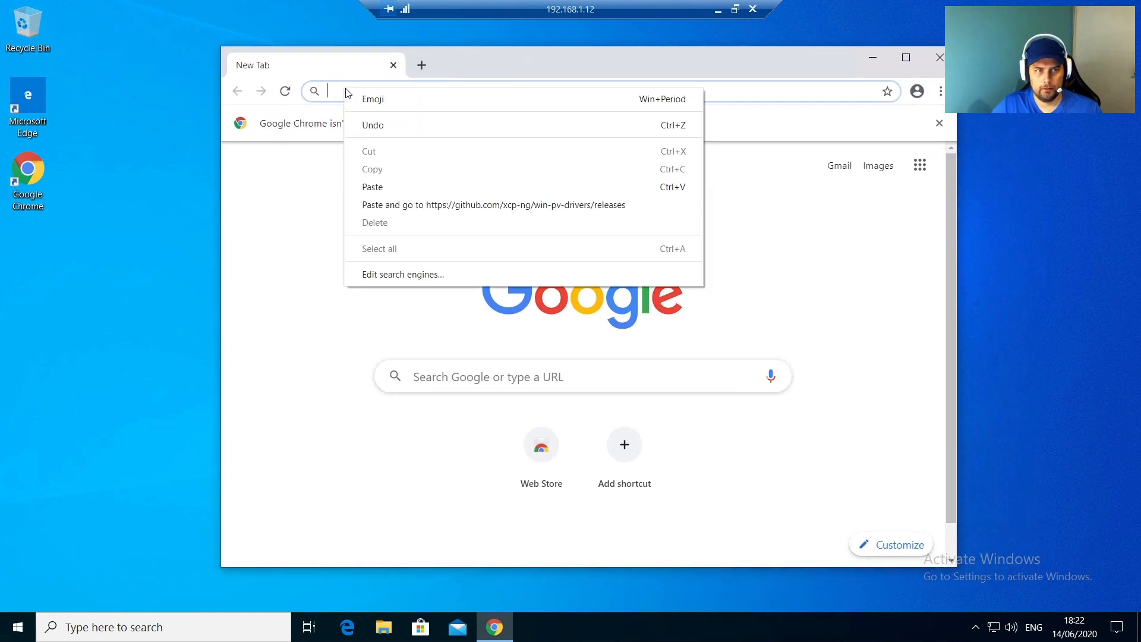
click(395, 205)
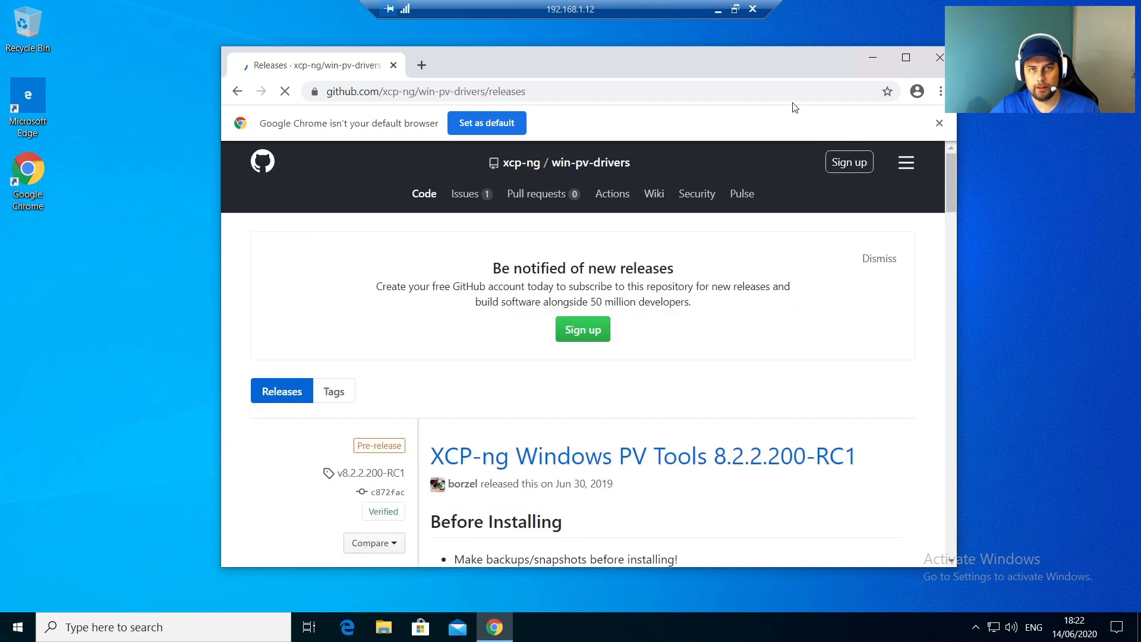
click(903, 63)
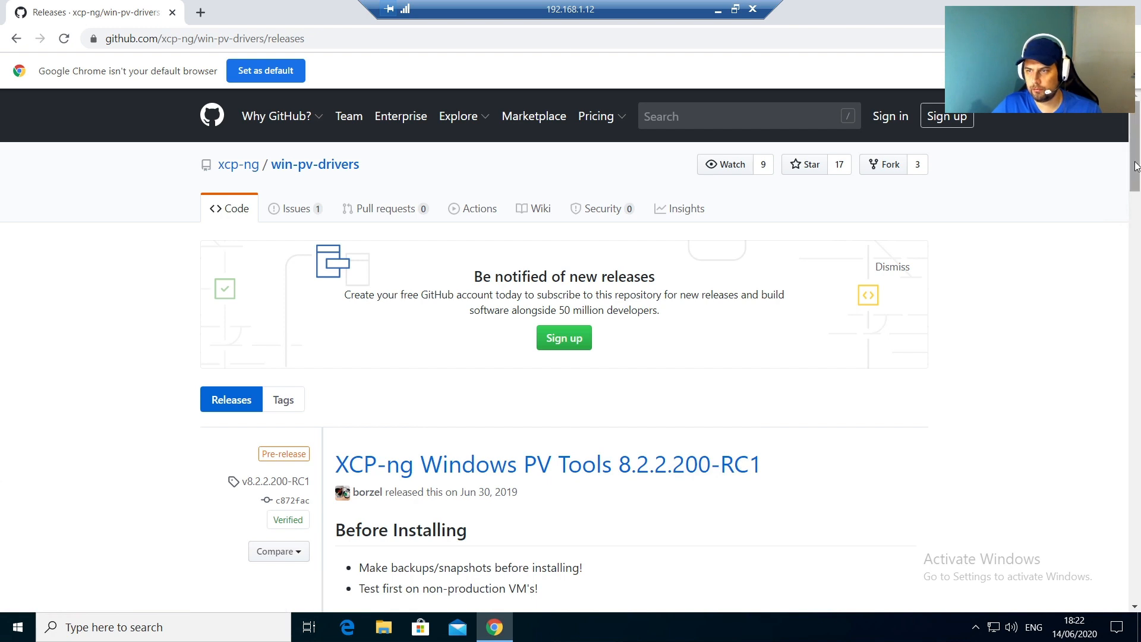
drag(1131, 170, 1134, 215)
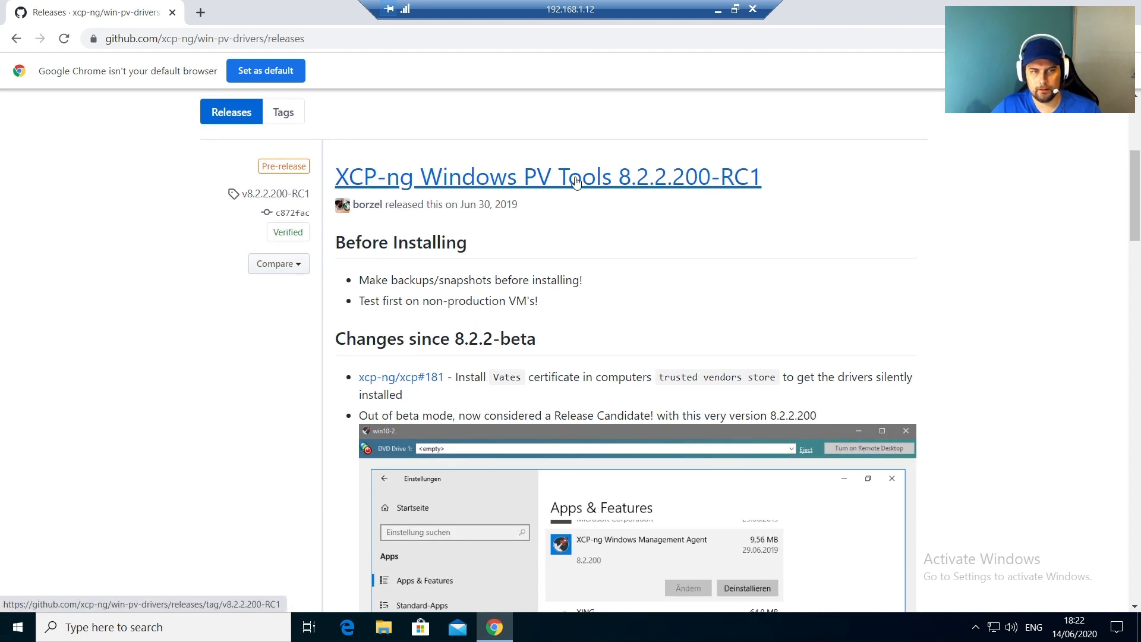
drag(479, 205, 520, 208)
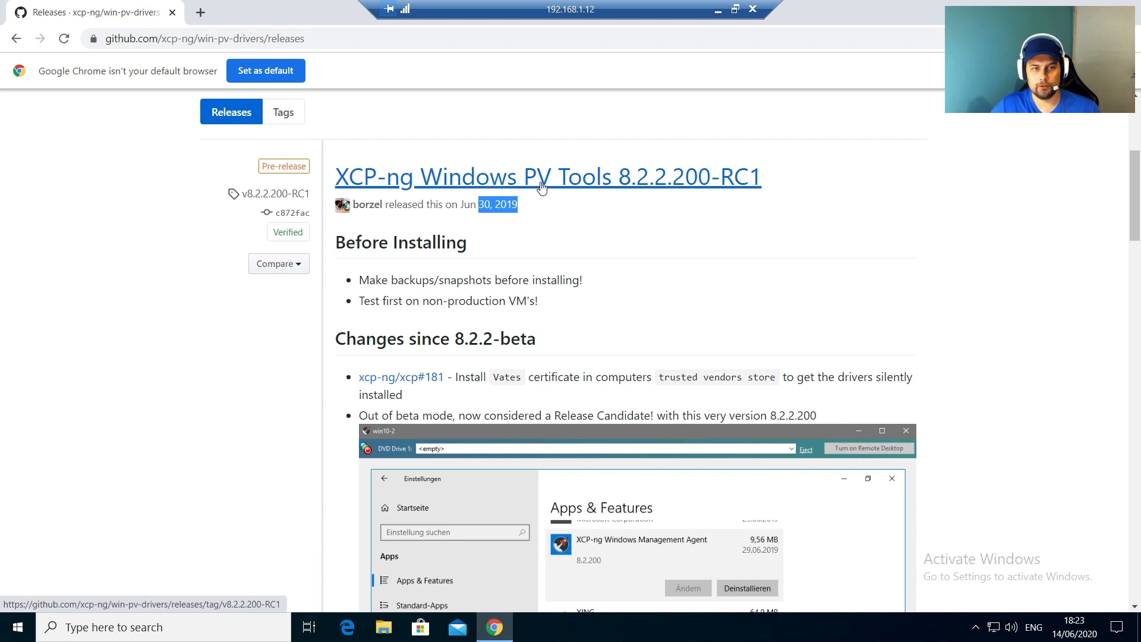
Step: Open the 8.2.2.200-RC1 release and download XCP-ng.Windows.PV.Drivers.8.2.2.200-rc1.iso from its Assets
click(541, 188)
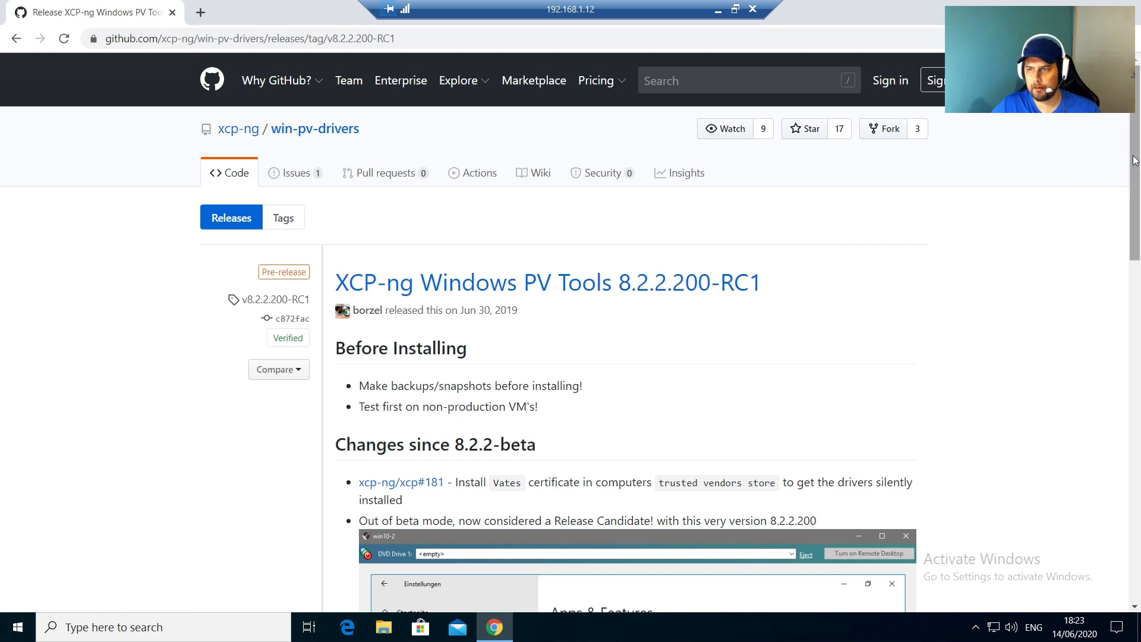
drag(1135, 160, 1133, 484)
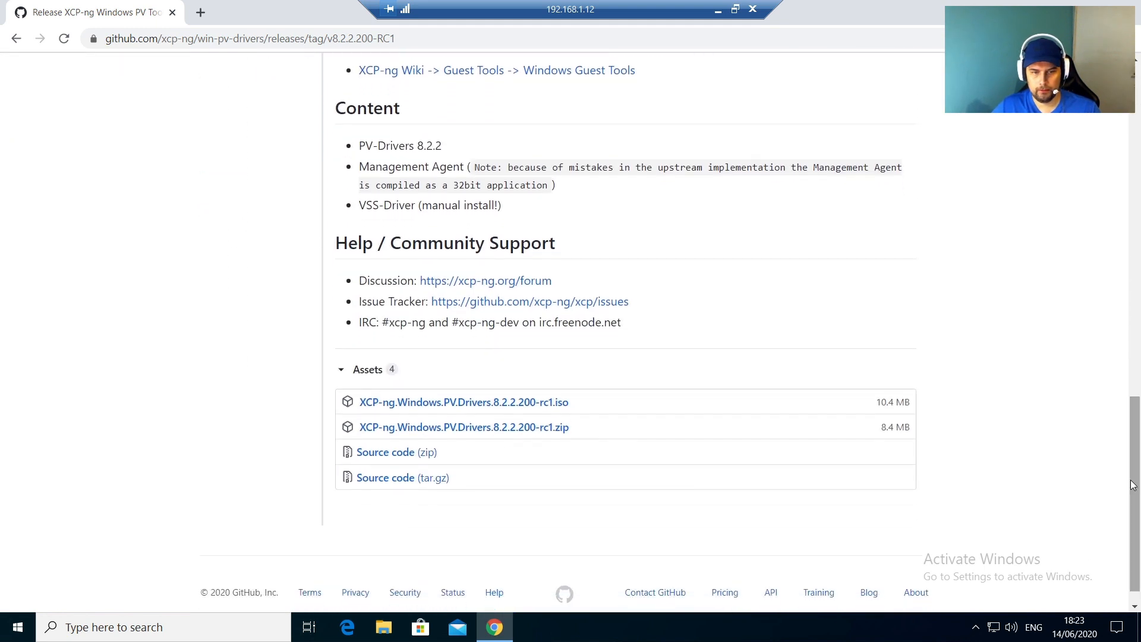
scroll(495, 402, up, 1)
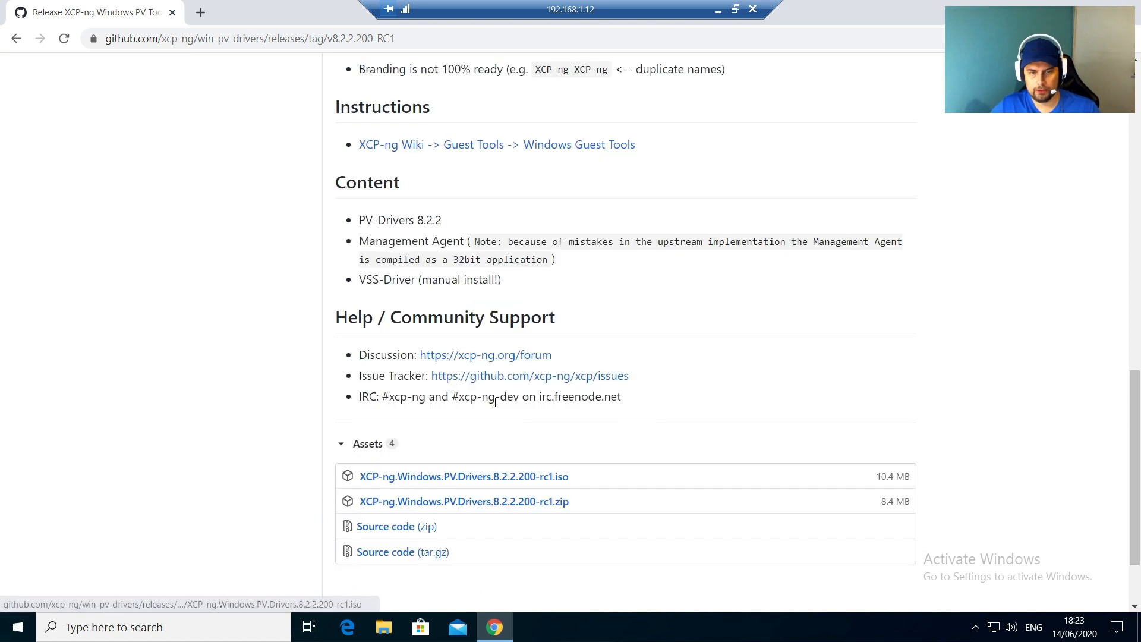
scroll(516, 457, up, 2)
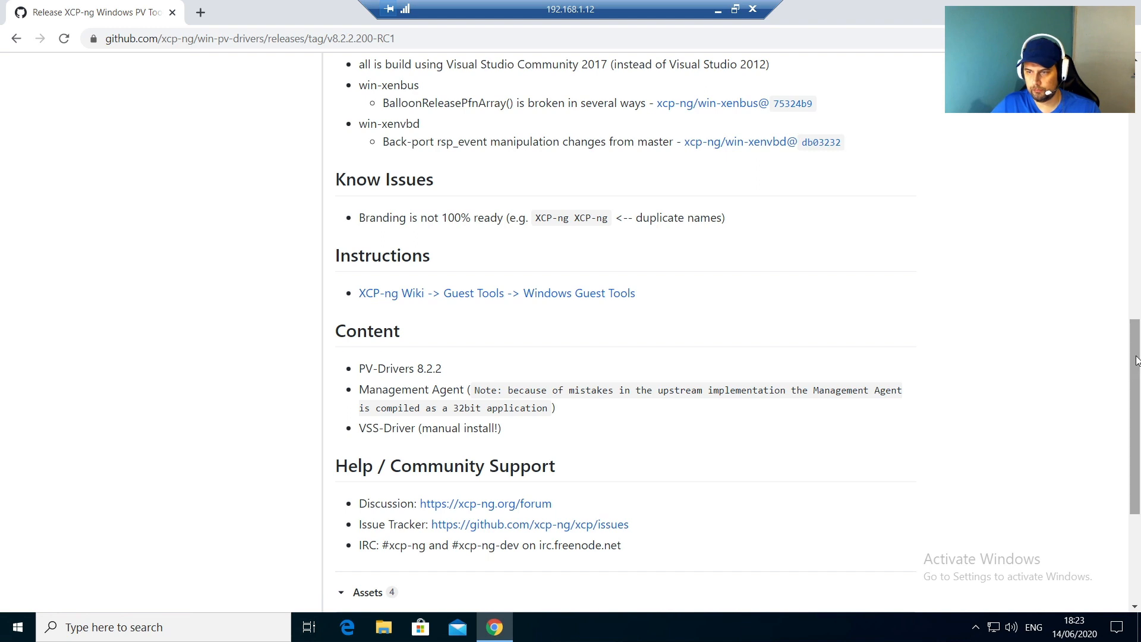
drag(1136, 360, 1136, 426)
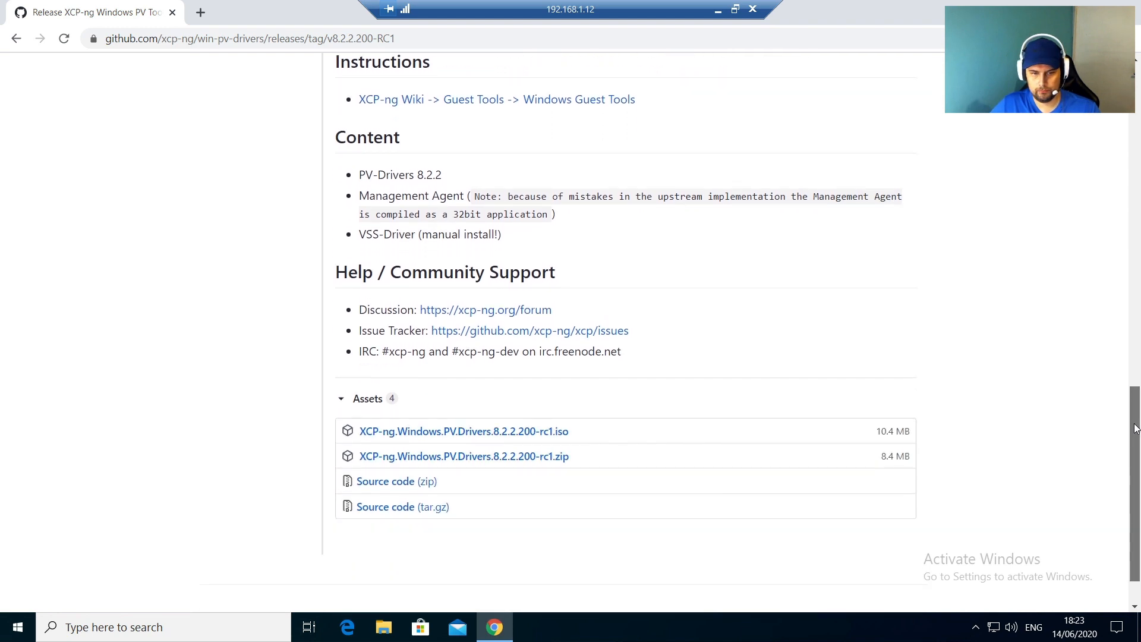
click(480, 430)
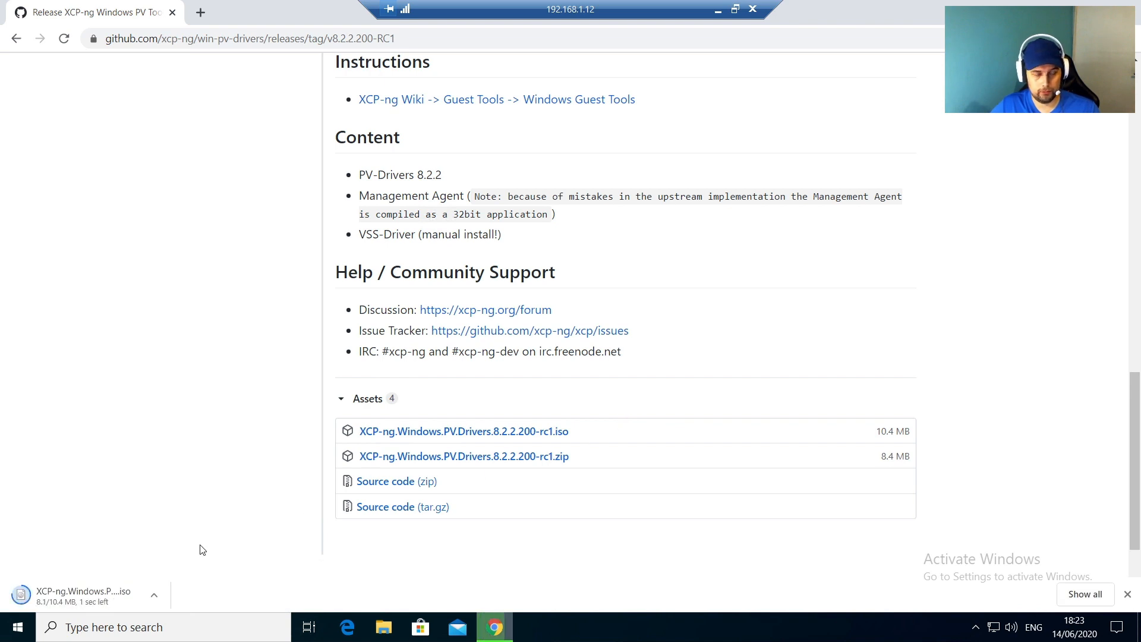
Step: Show the downloaded drivers ISO in its folder and mount it as a drive
click(156, 596)
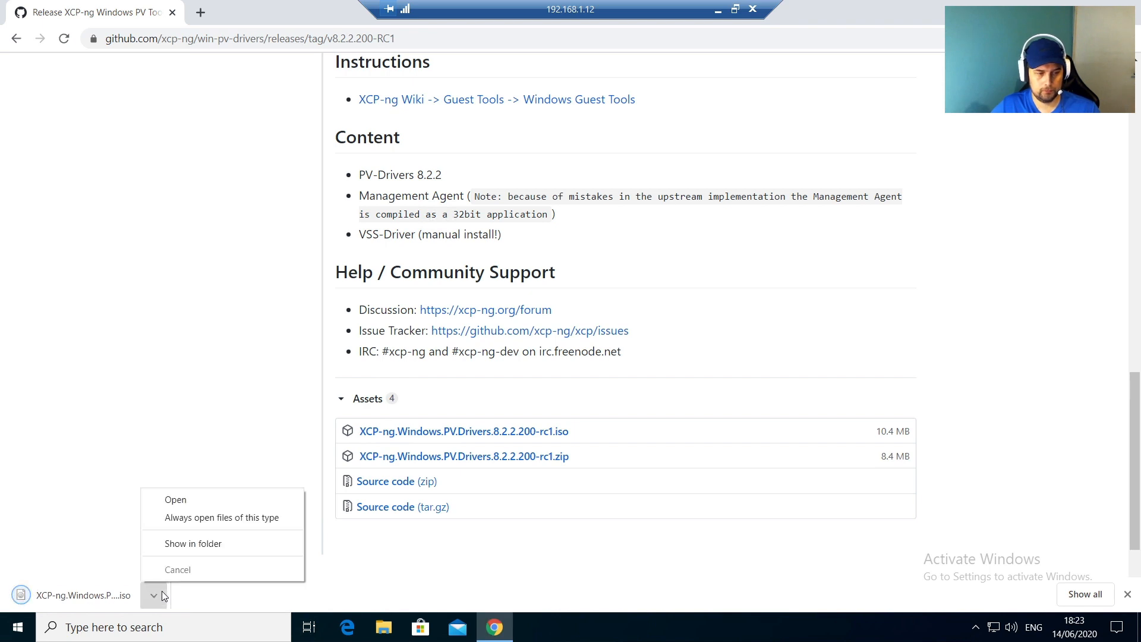
click(220, 541)
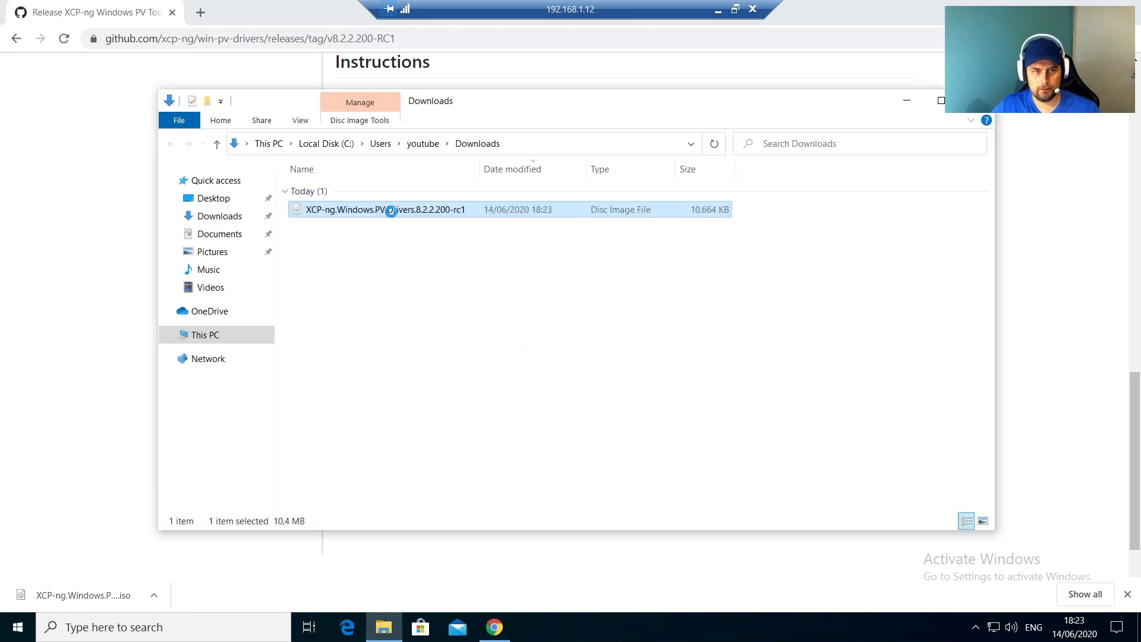
right_click(393, 215)
click(420, 224)
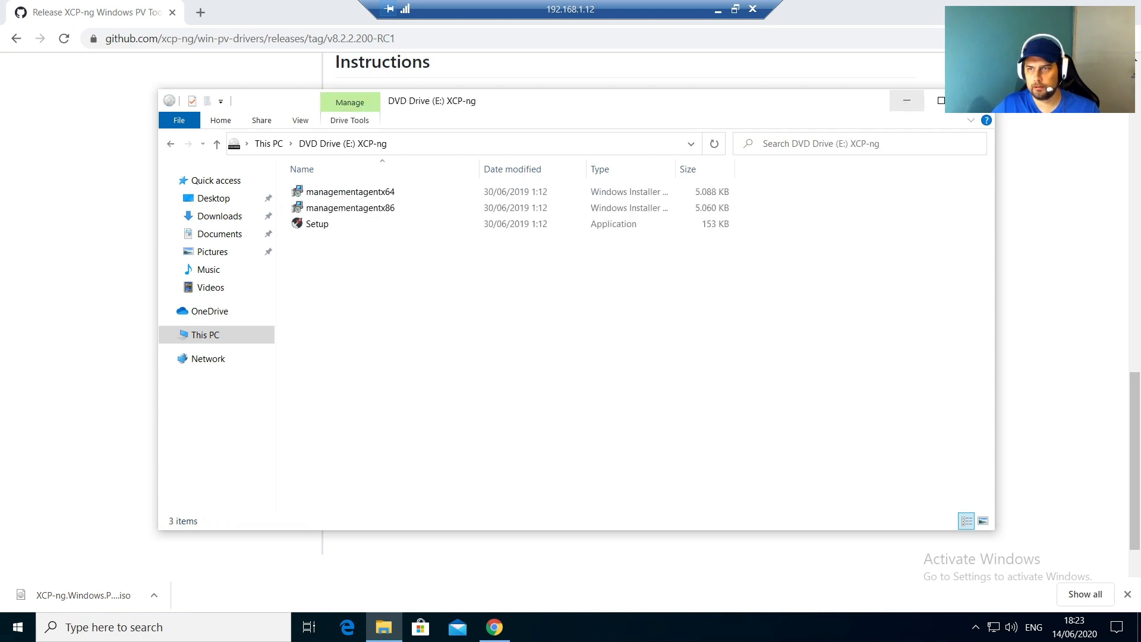
Step: Minimize Chrome and make the File Explorer window narrower
click(906, 105)
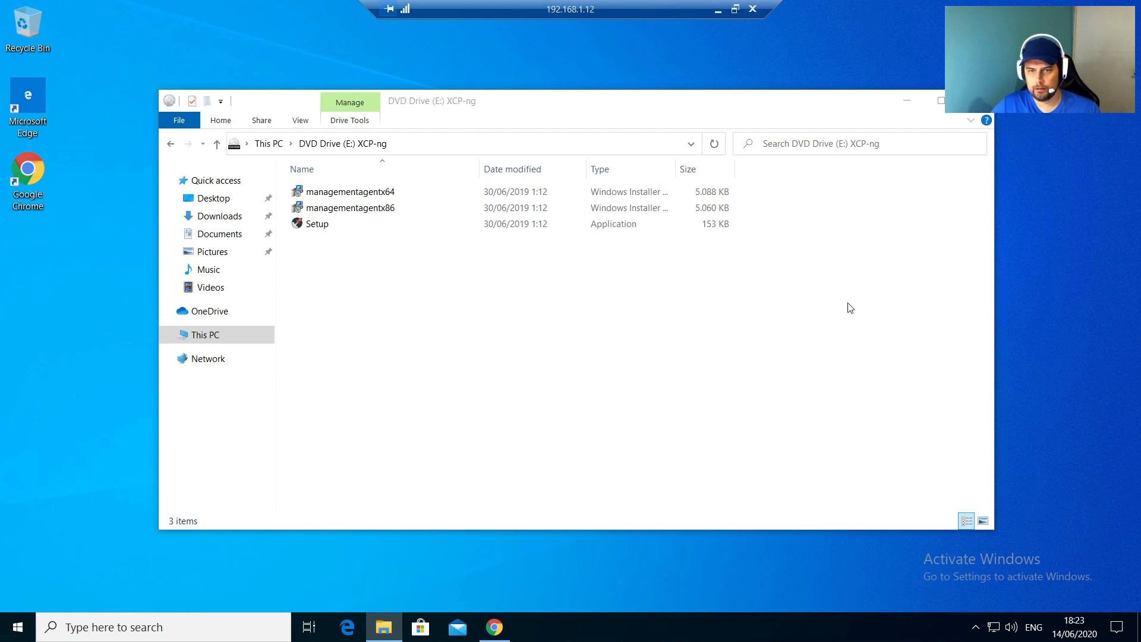
drag(991, 277, 775, 292)
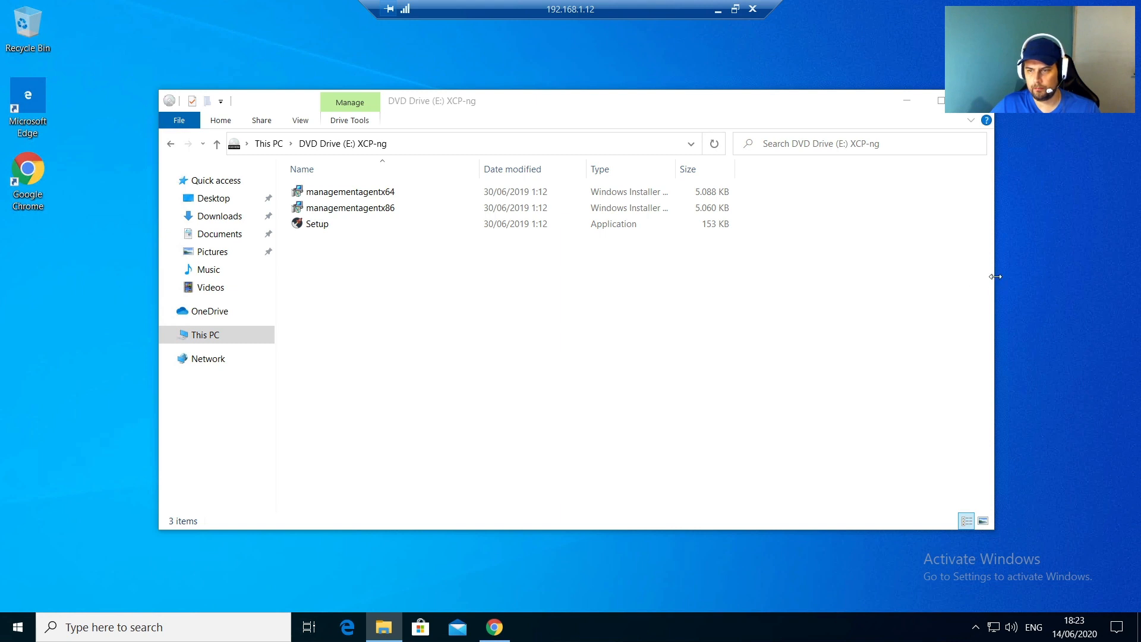
drag(993, 276, 679, 283)
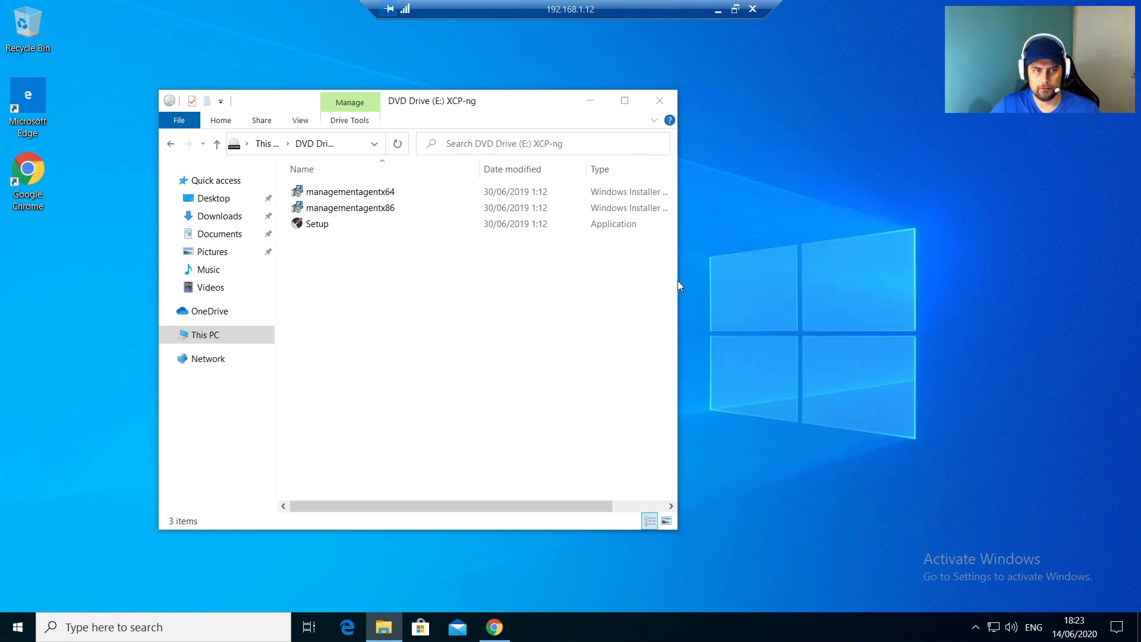
Step: Run Setup from the mounted disc, accept the licence, keep the default folder, install, and finish
double_click(315, 231)
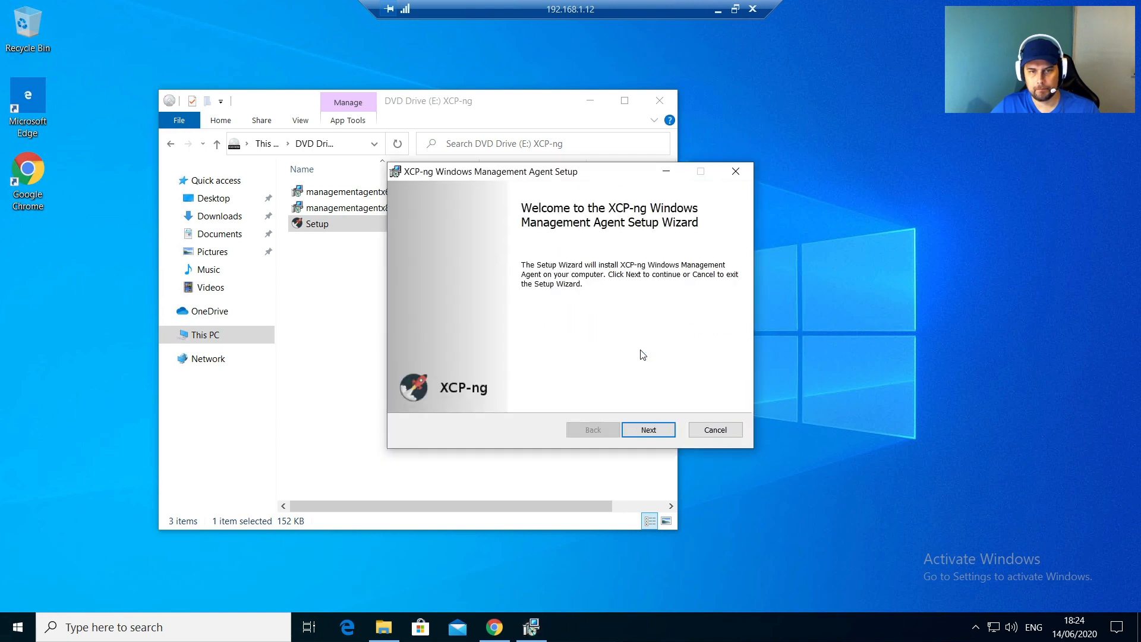
click(582, 101)
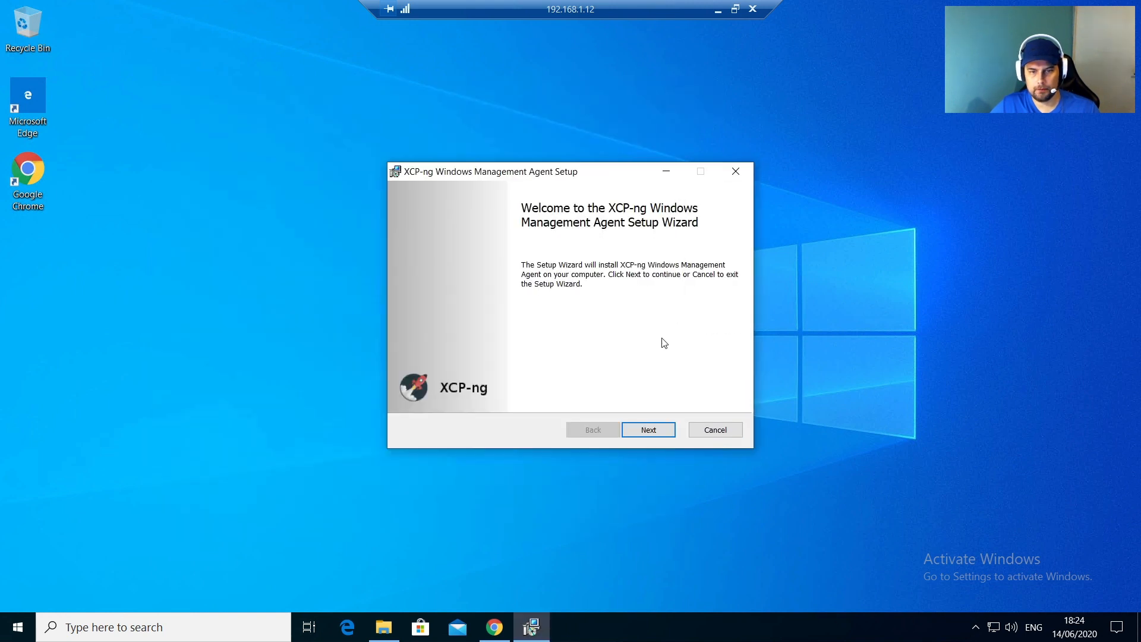
click(658, 423)
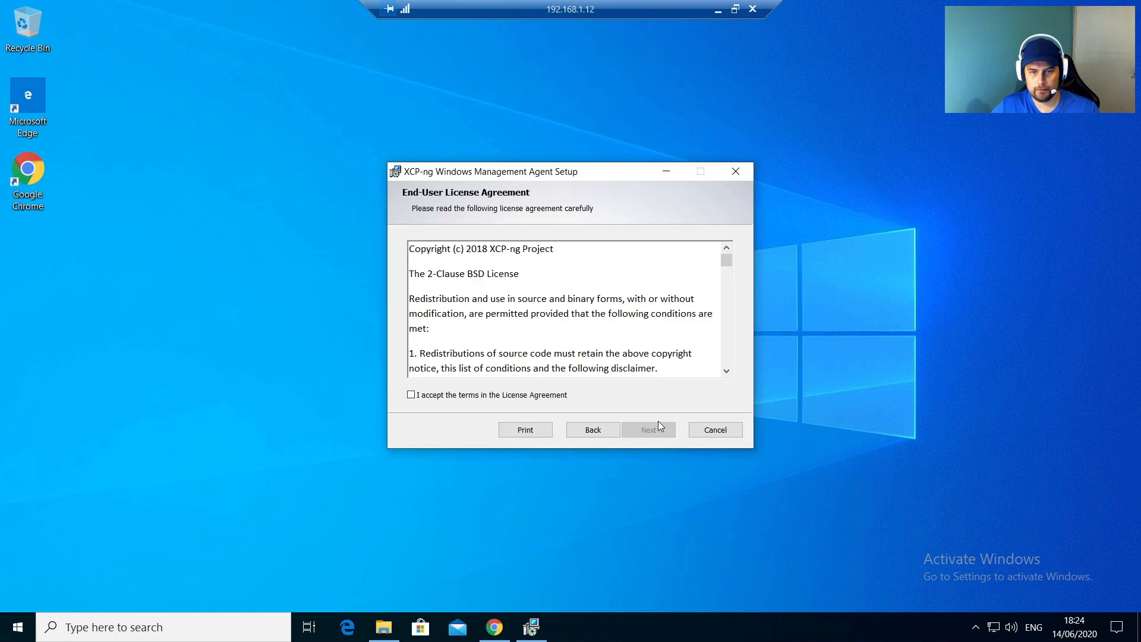
click(463, 396)
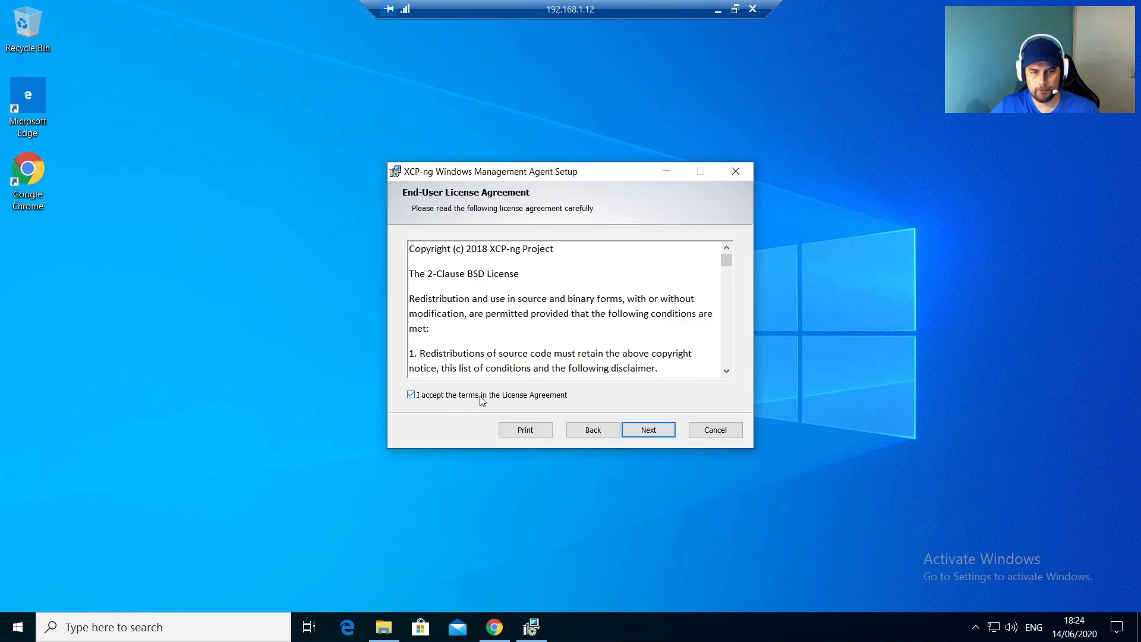
click(651, 429)
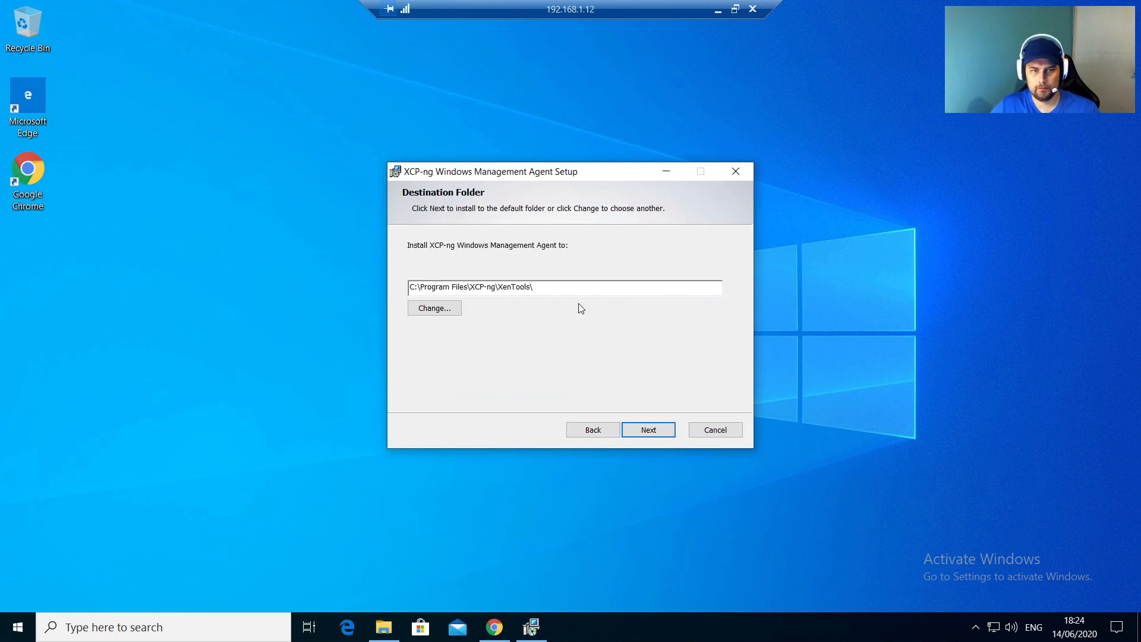
click(651, 431)
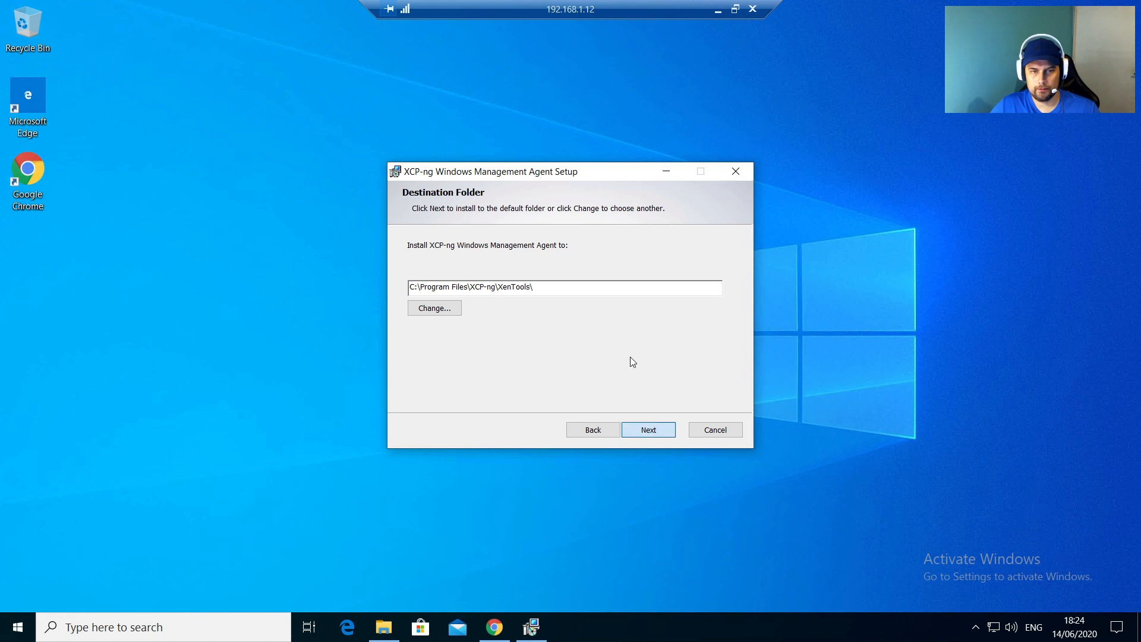
click(648, 432)
click(631, 431)
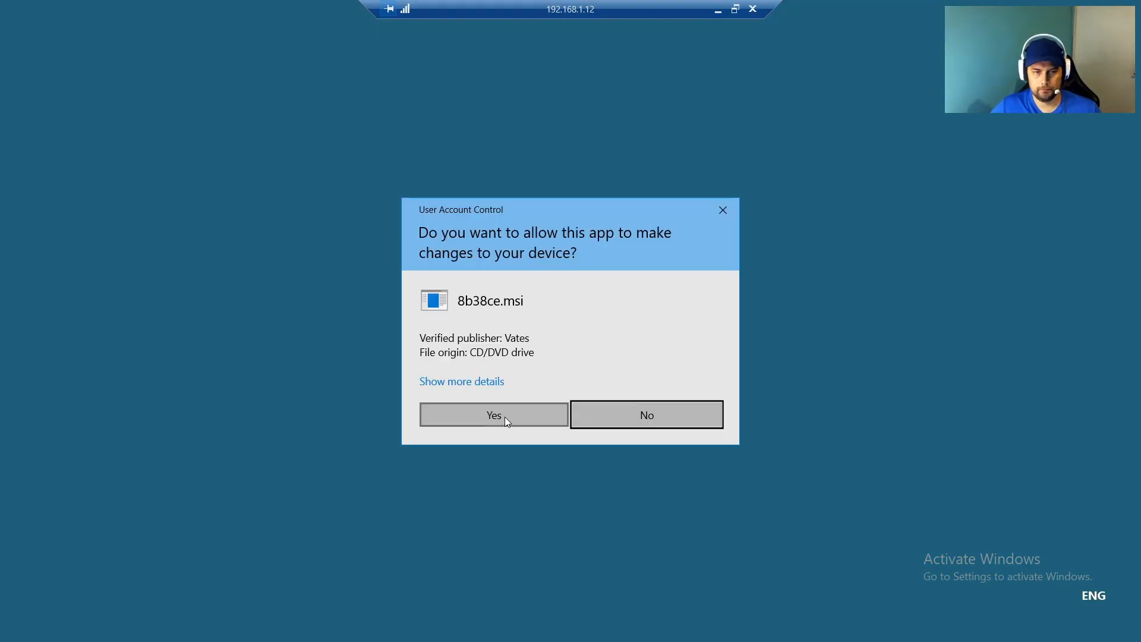
click(500, 417)
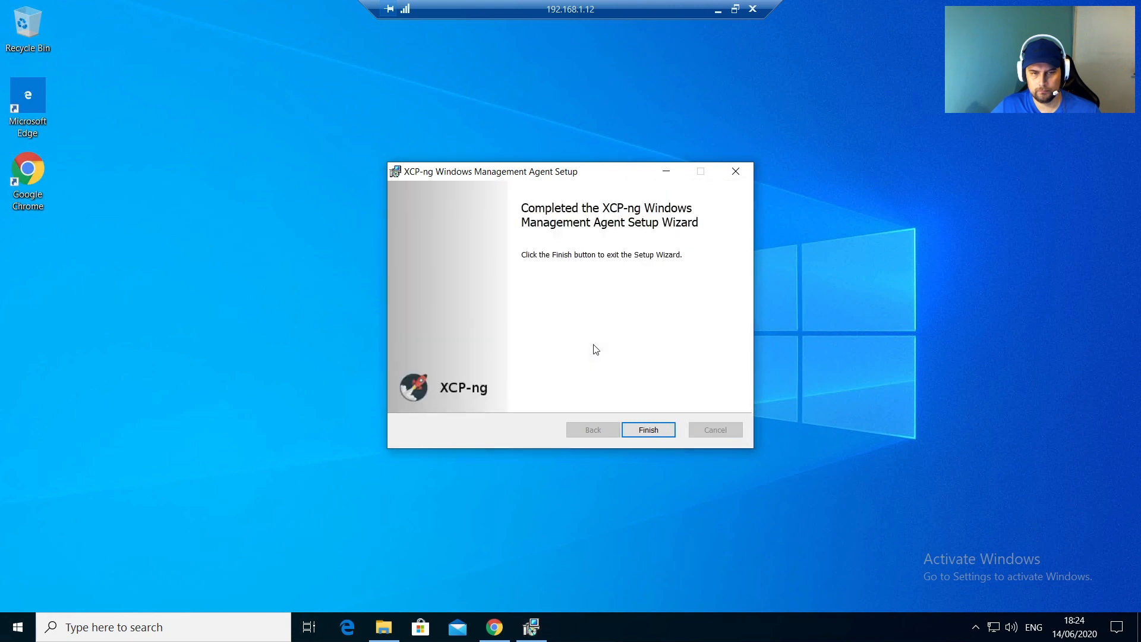
click(653, 434)
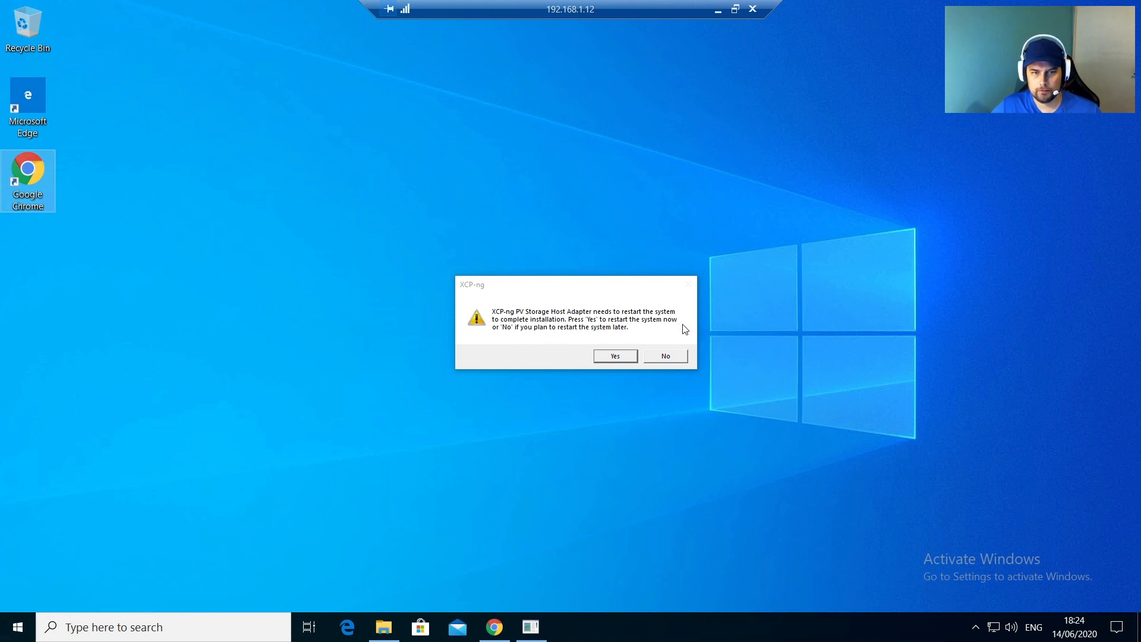
Step: Accept the immediate restart and watch the Windows 10 Youtube VM reboot in its console
click(615, 356)
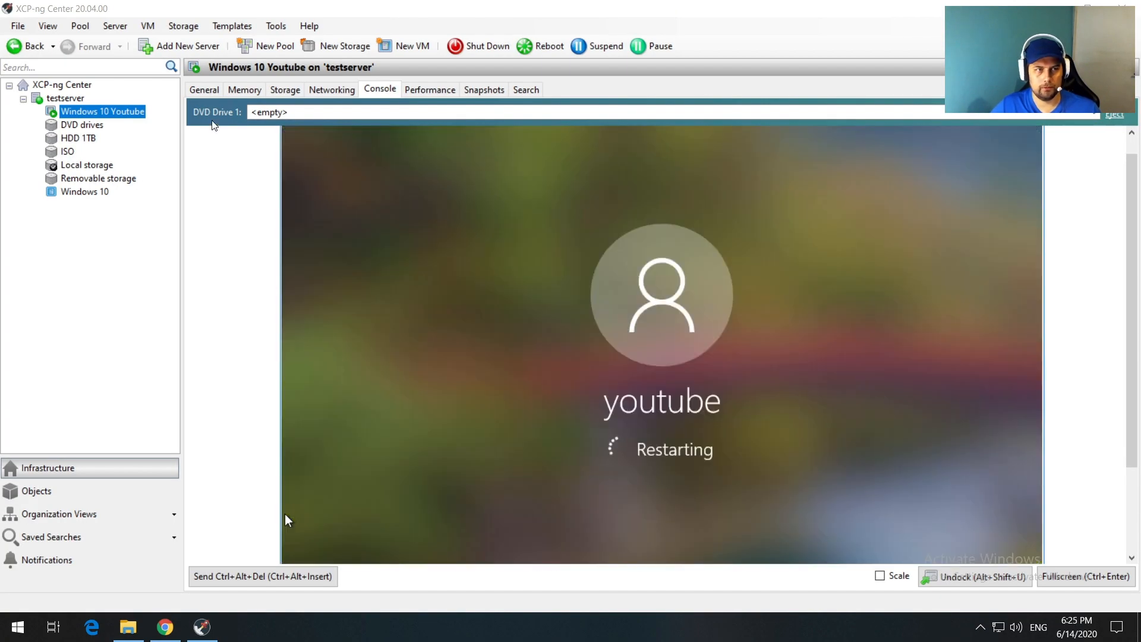
click(205, 90)
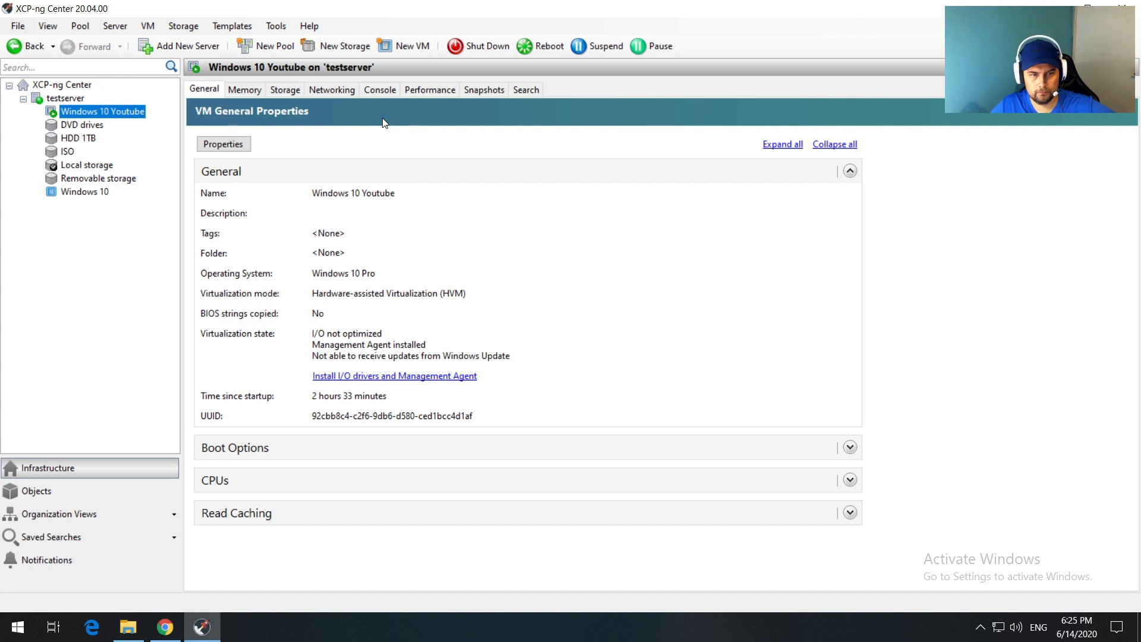
click(376, 90)
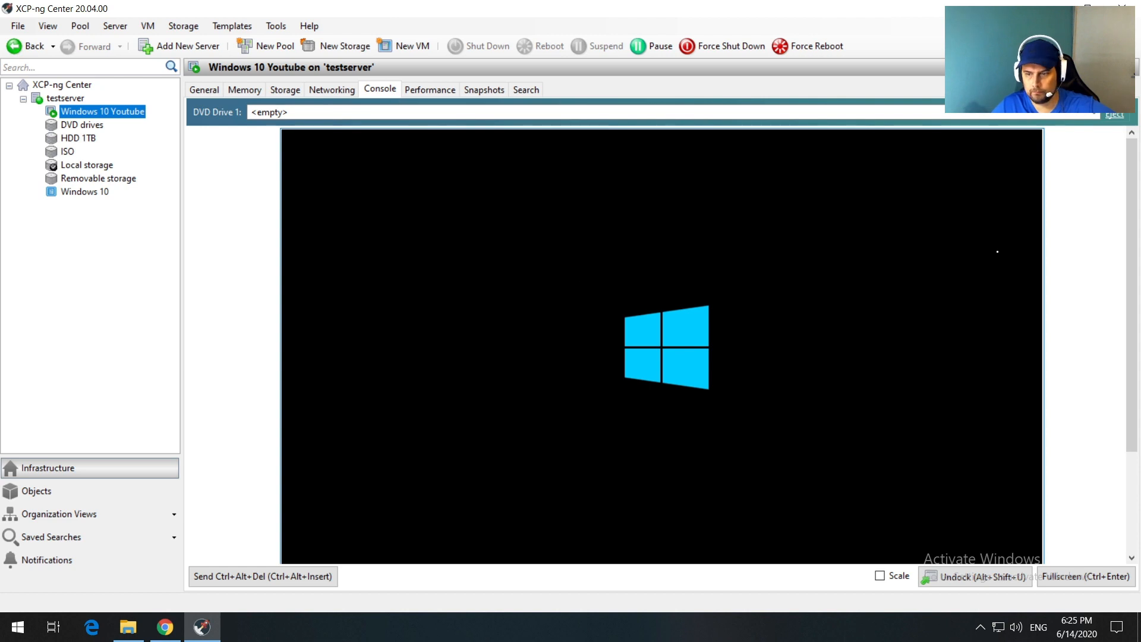
Step: Undock the console into its own window, move it aside, redock it, and return to General
click(963, 578)
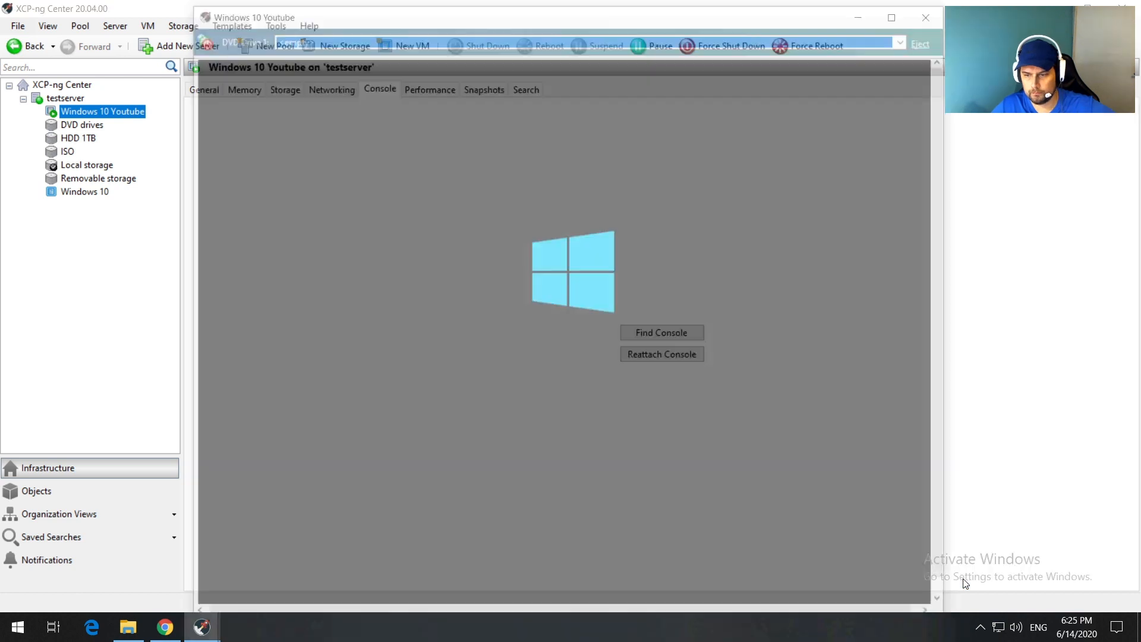
drag(332, 13, 419, 1)
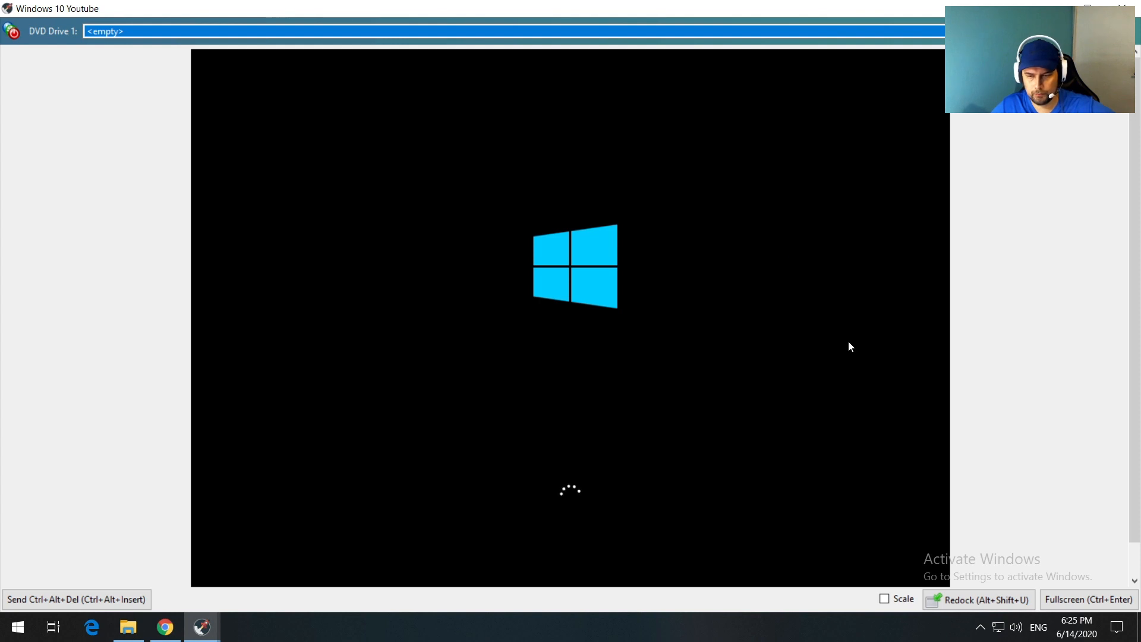
click(965, 597)
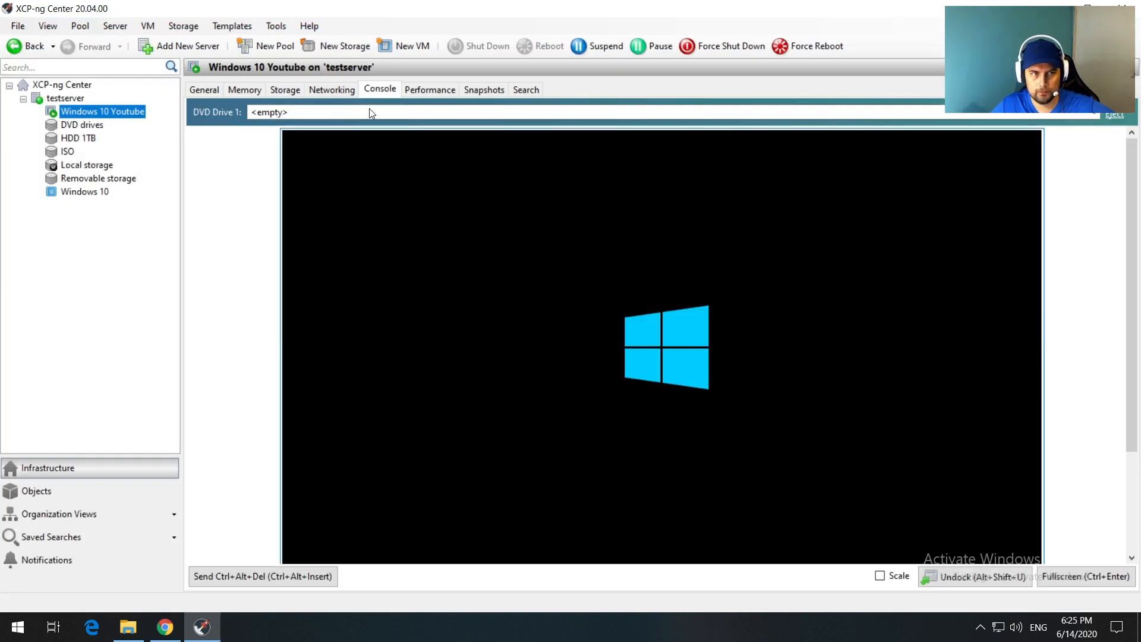
click(206, 90)
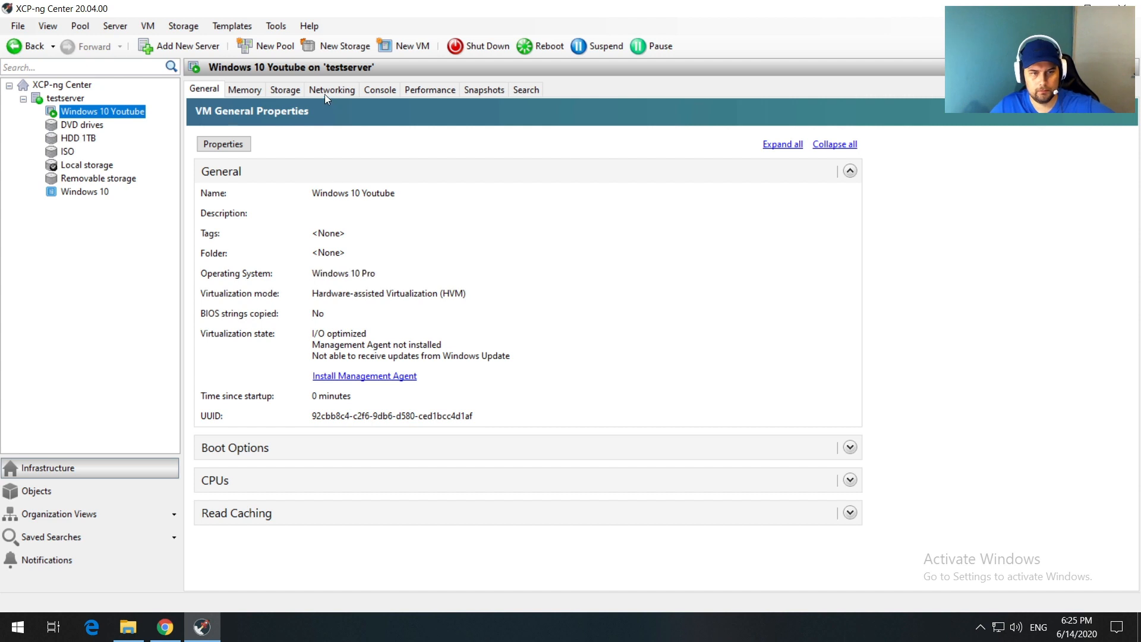
Step: Connect to the VM console with the account password and dismiss the agent-installed confirmation
click(376, 89)
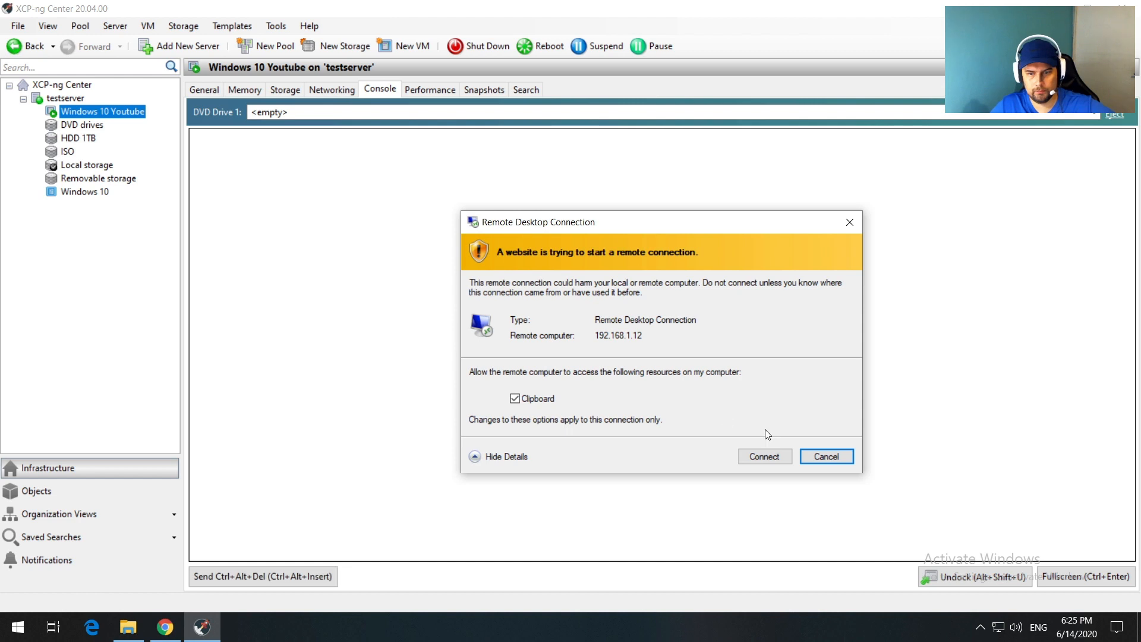
click(765, 456)
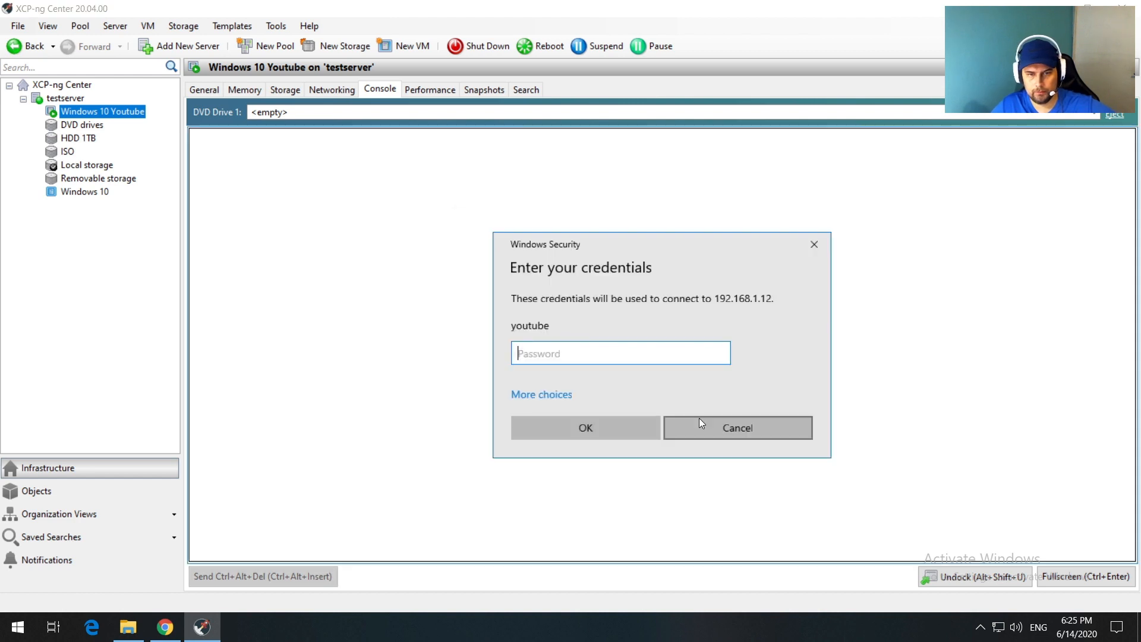
text(••••)
key(Return)
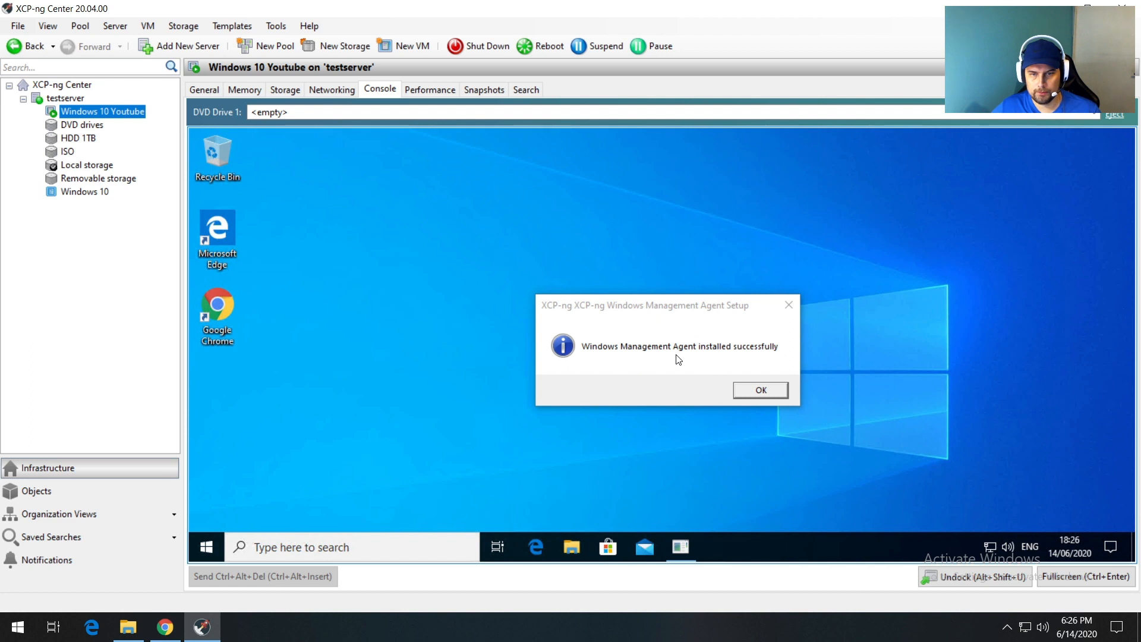
click(755, 391)
Step: Check the VM's General and Performance tabs, go back to Console, then minimise XCP-ng Center
click(209, 90)
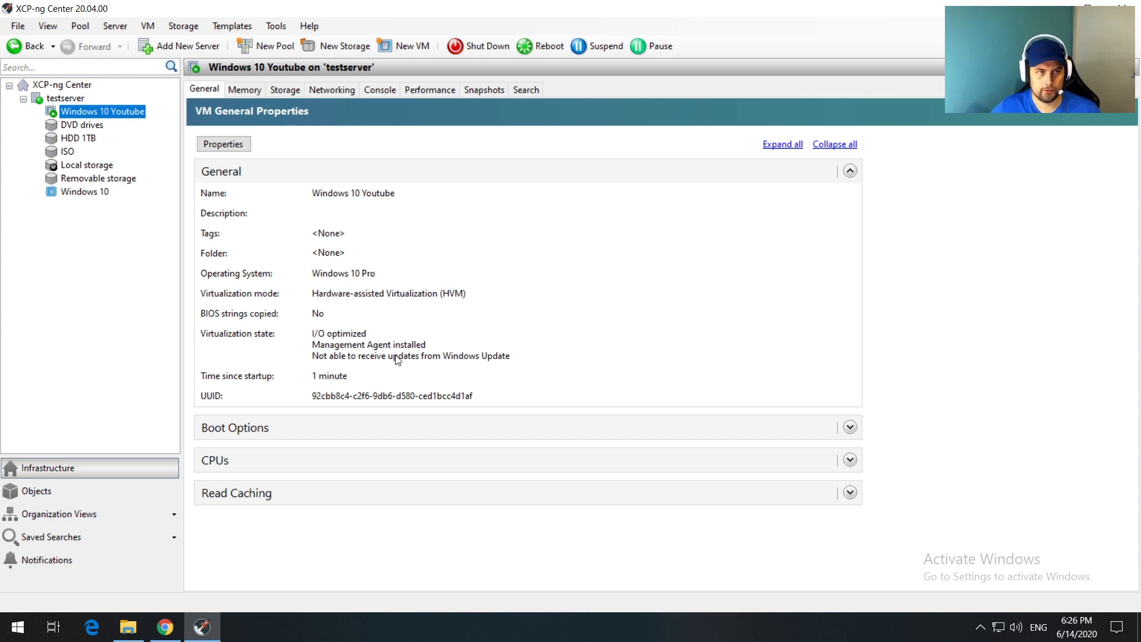
click(429, 88)
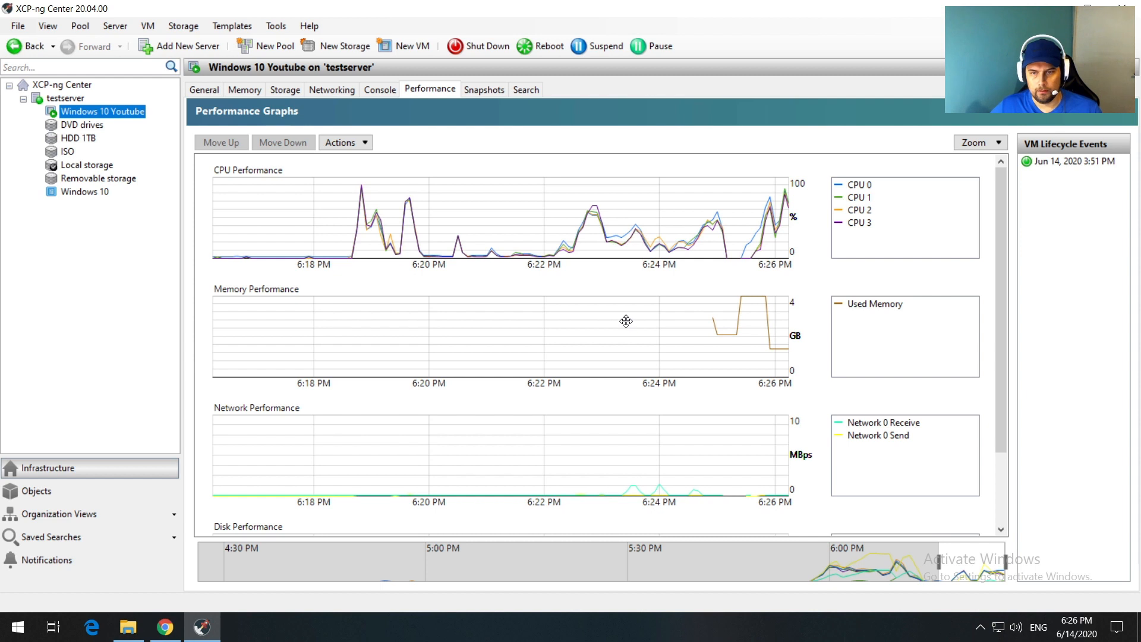
click(370, 89)
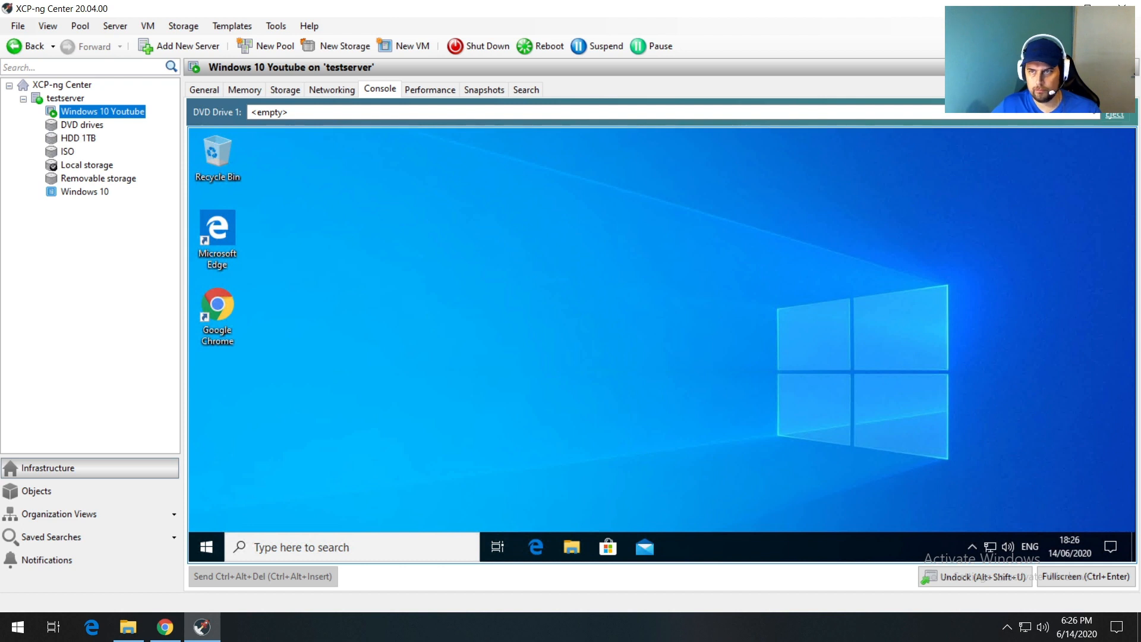
click(1054, 9)
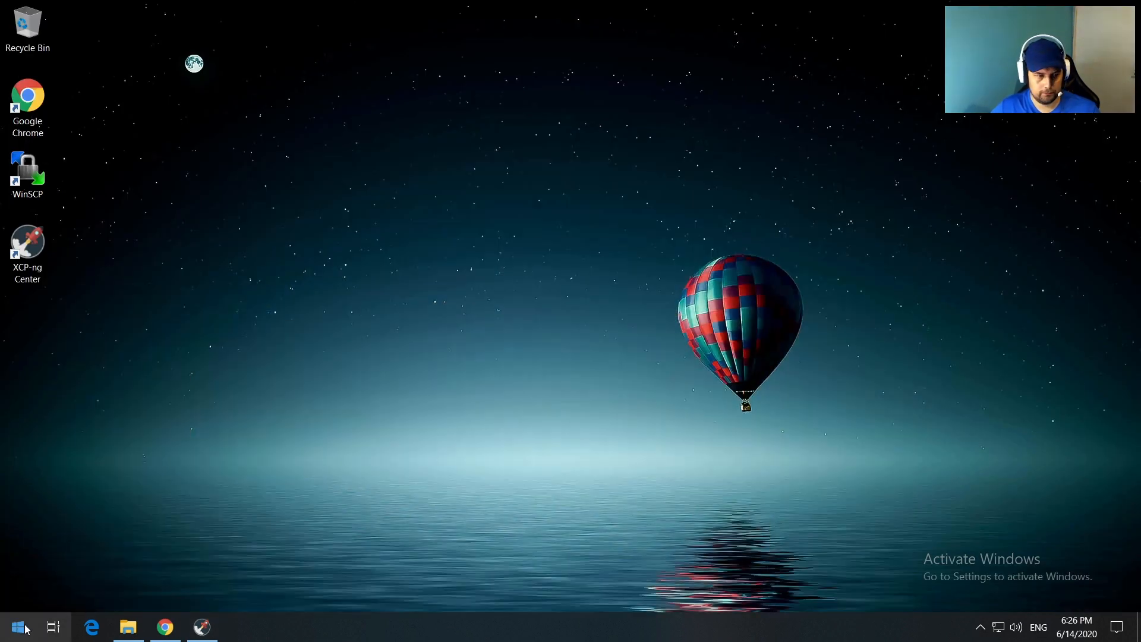
Step: Find Remote Desktop Connection via Start search and connect to 192.168.1.12 with the account password
click(14, 634)
text(re)
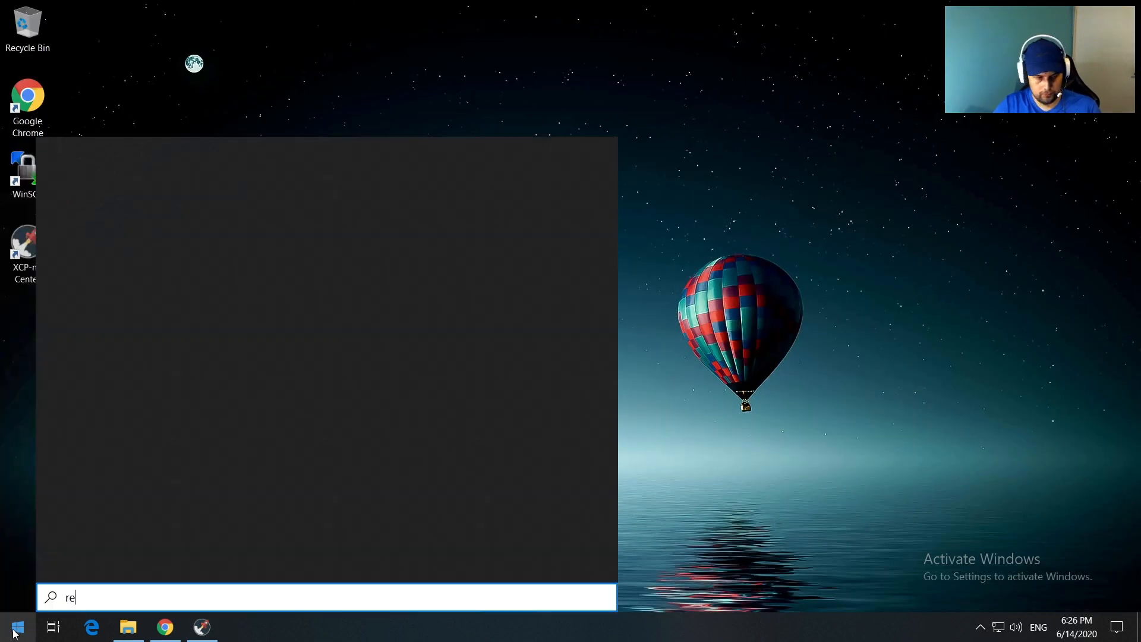
text(mote)
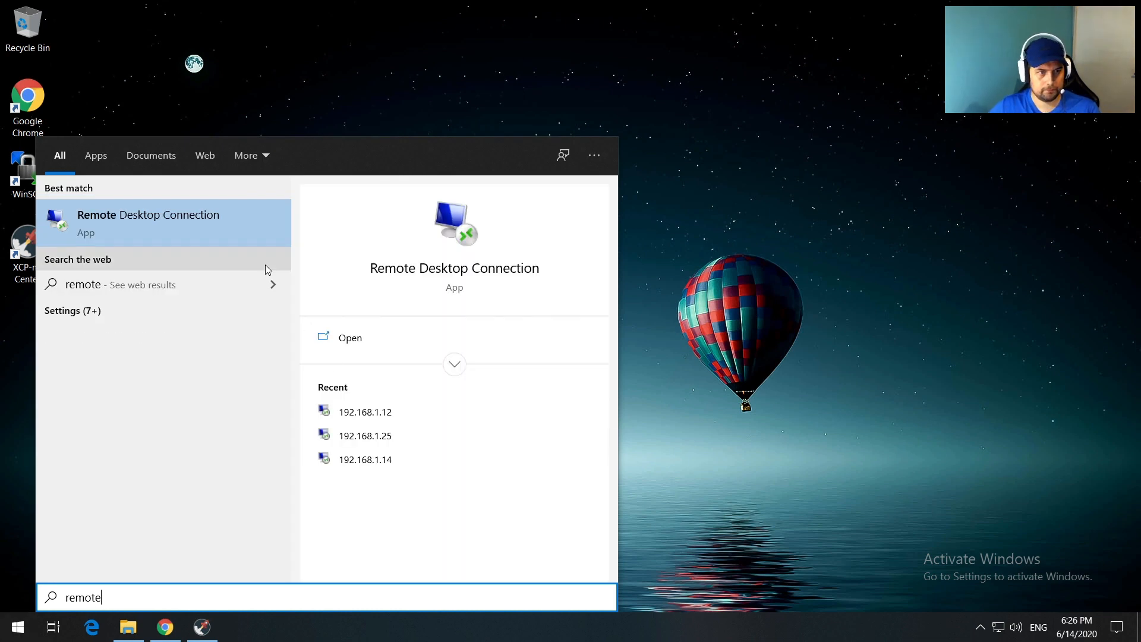
click(241, 228)
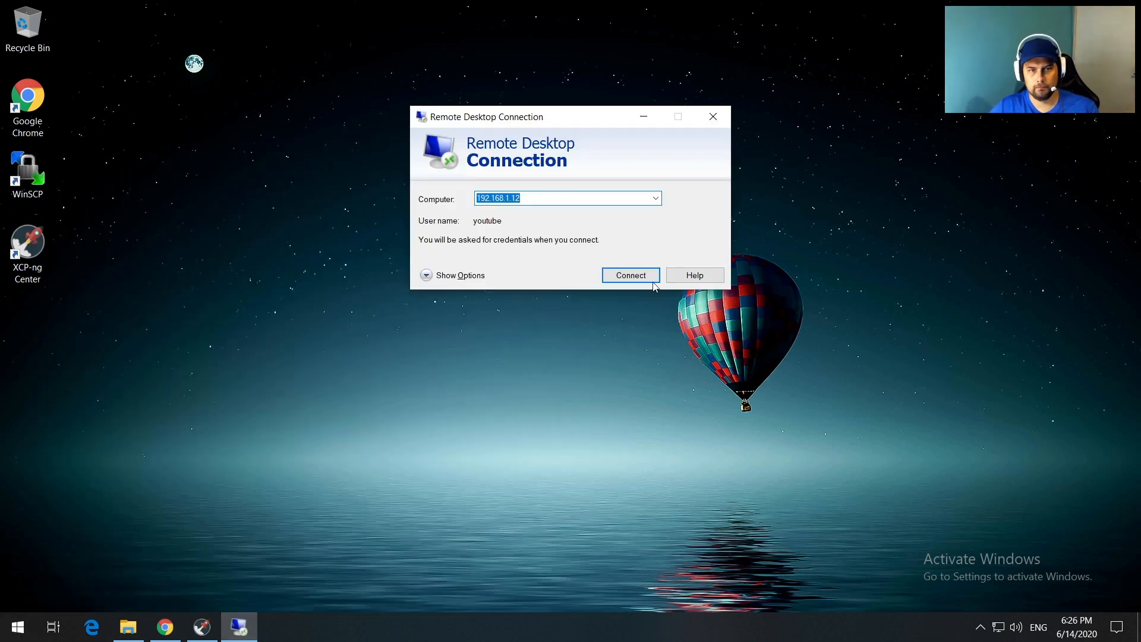
click(633, 274)
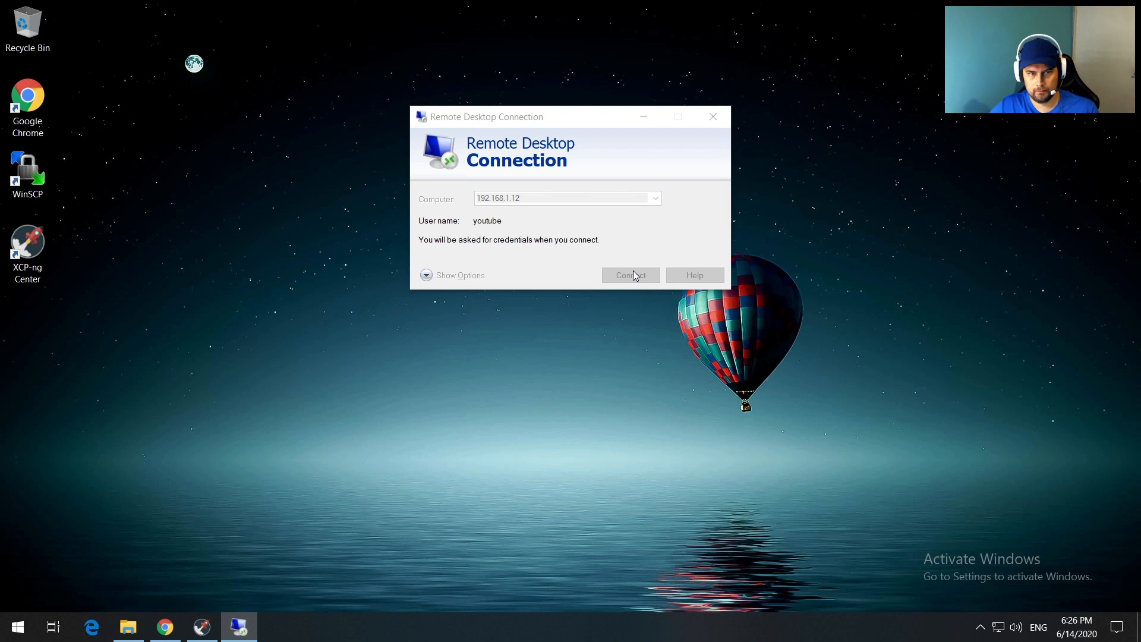
text(password)
key(Return)
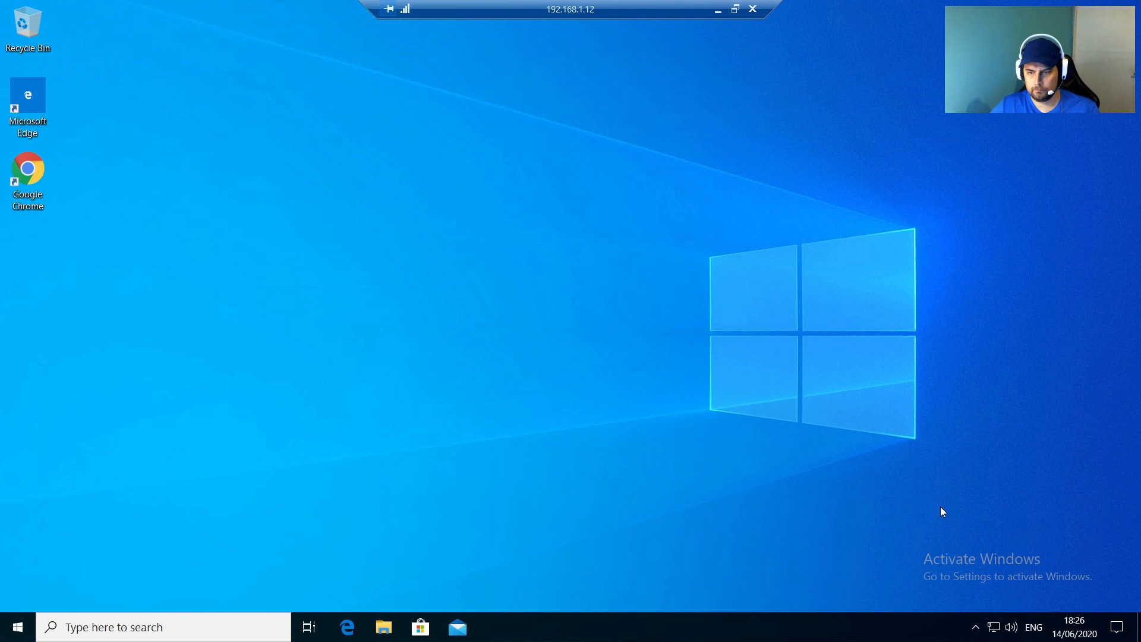
right_click(994, 627)
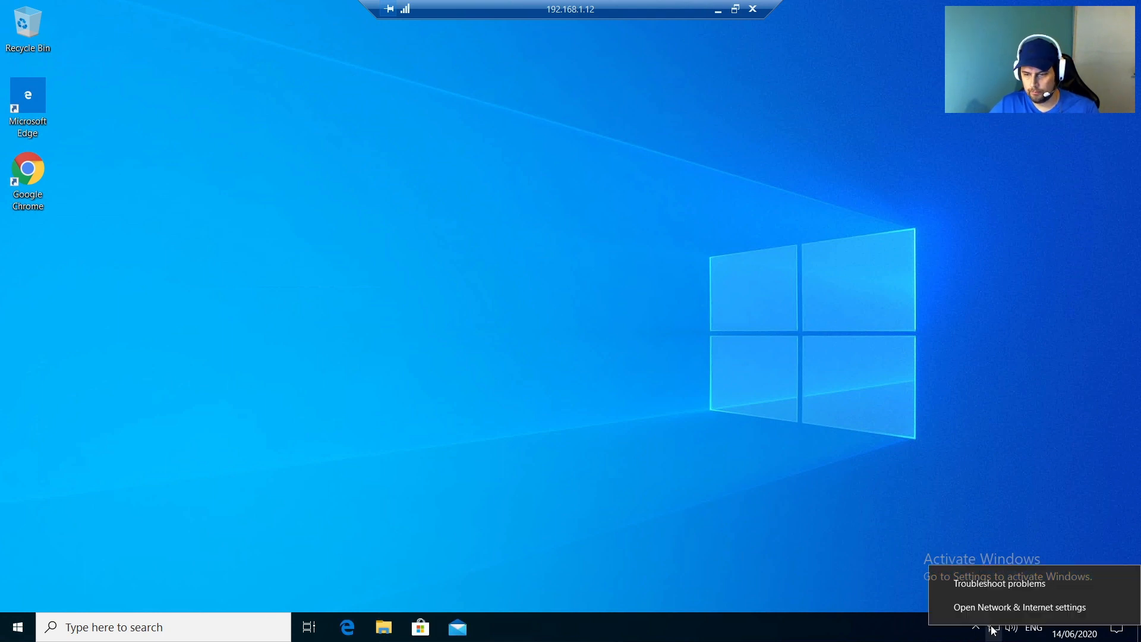
click(986, 608)
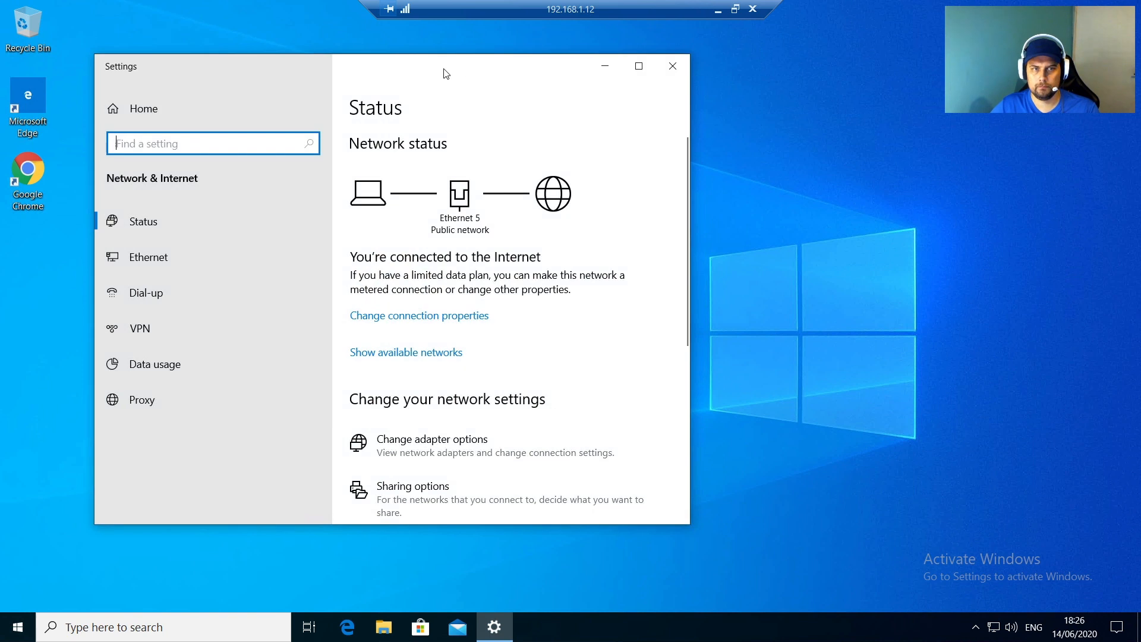
drag(412, 69, 583, 79)
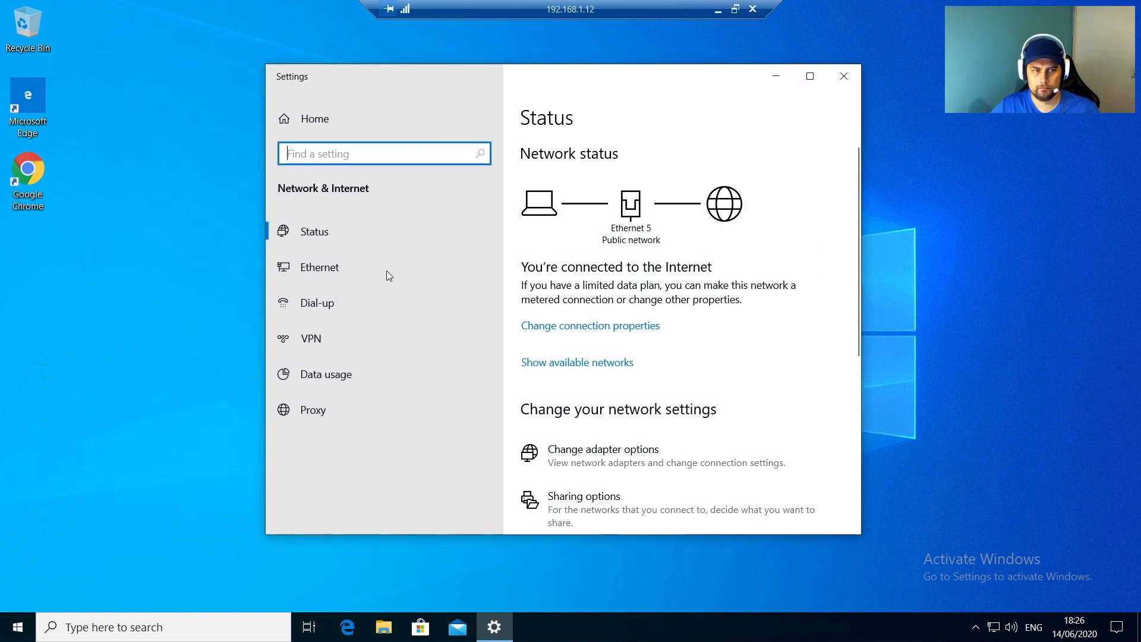
click(333, 268)
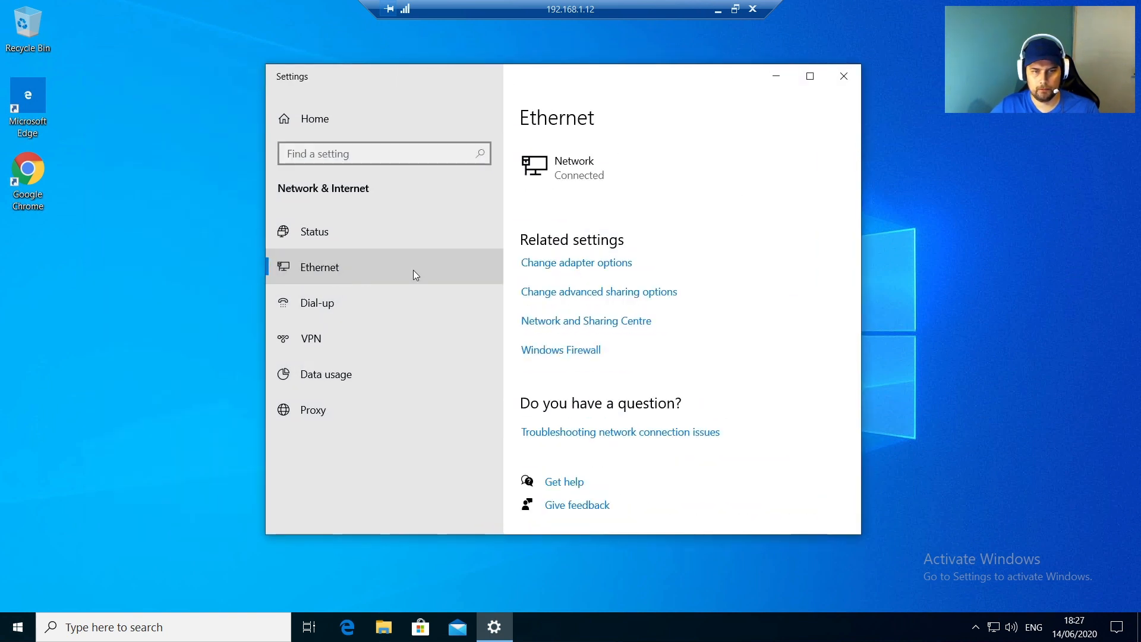
click(581, 268)
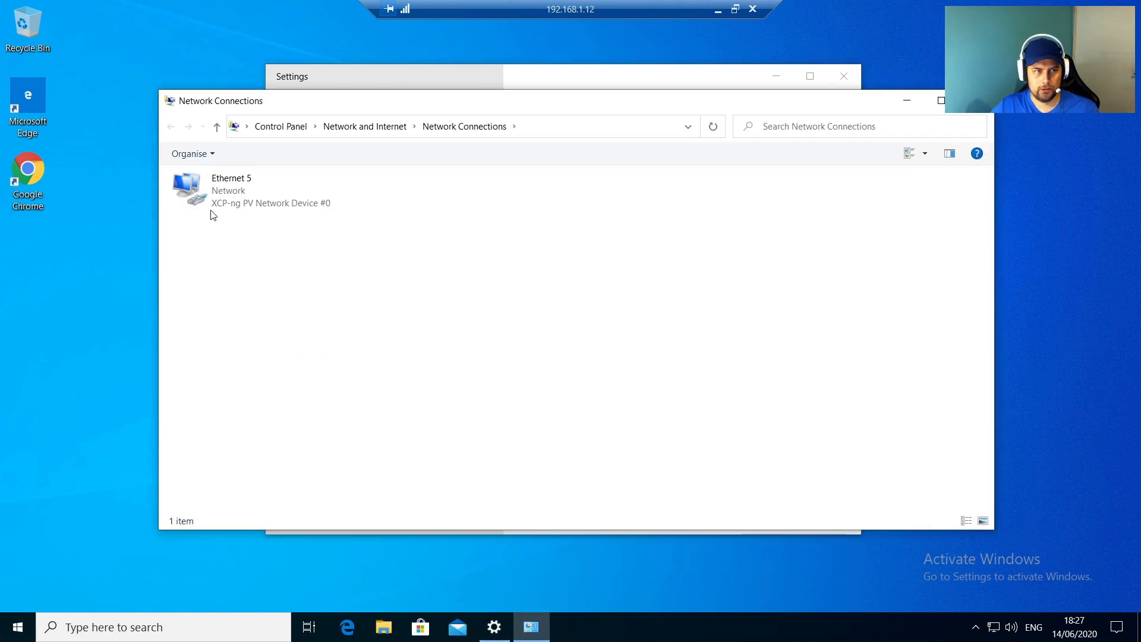
right_click(256, 201)
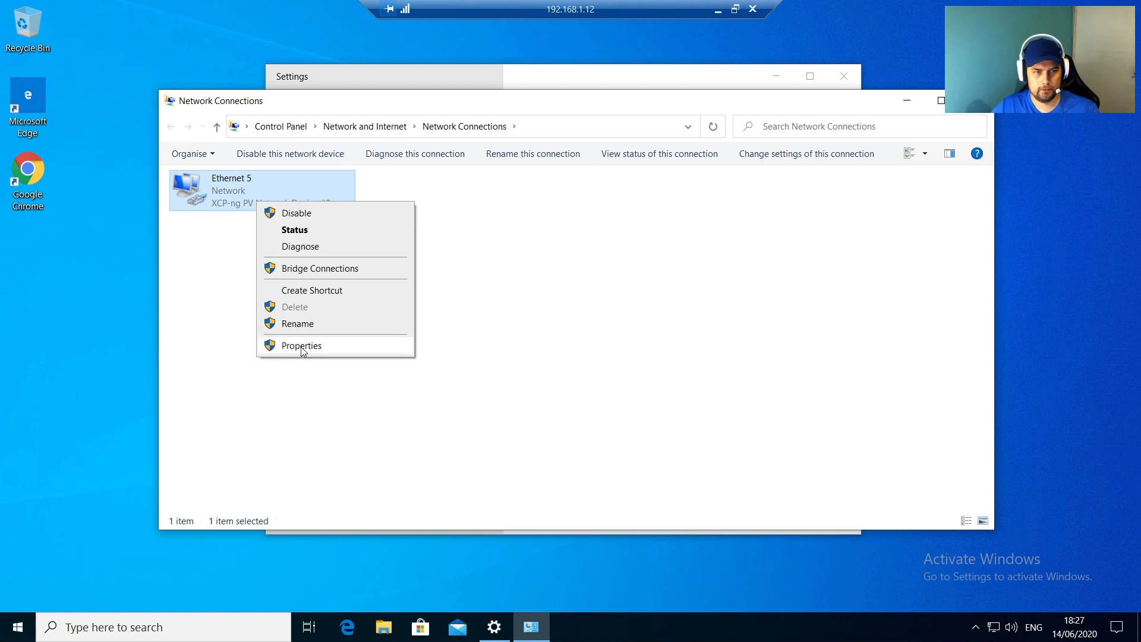
click(299, 234)
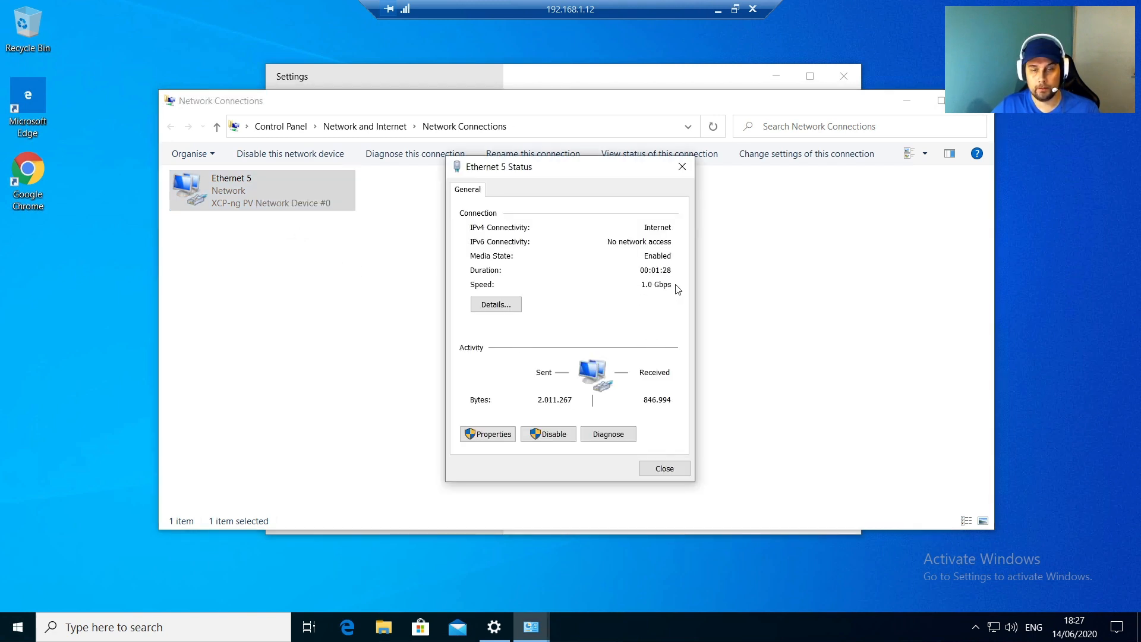
click(682, 167)
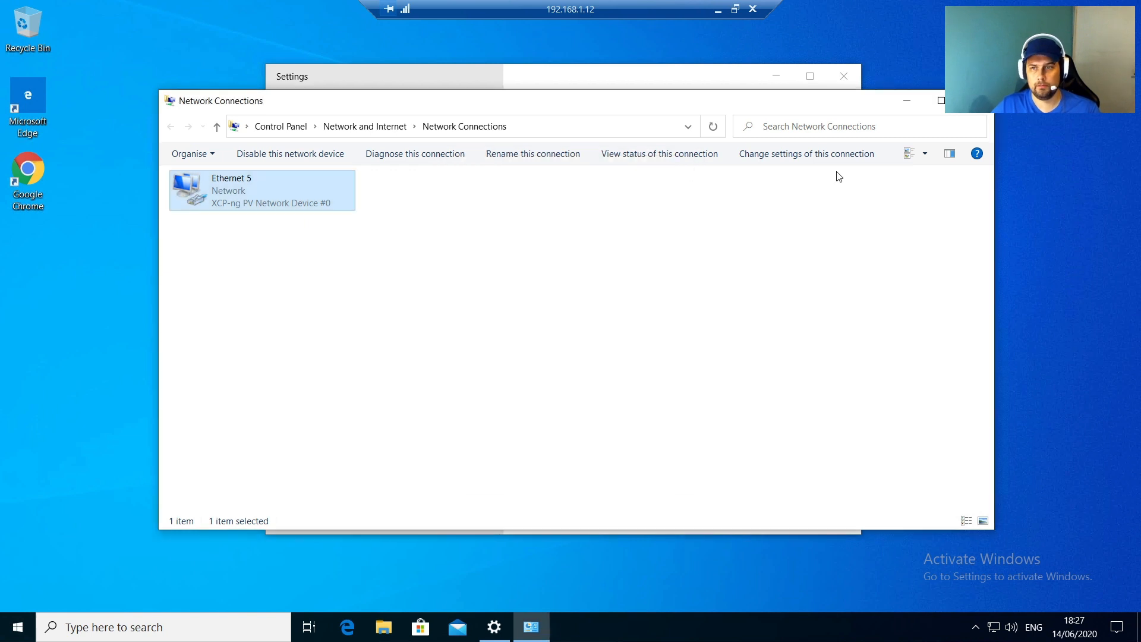
click(975, 100)
click(837, 82)
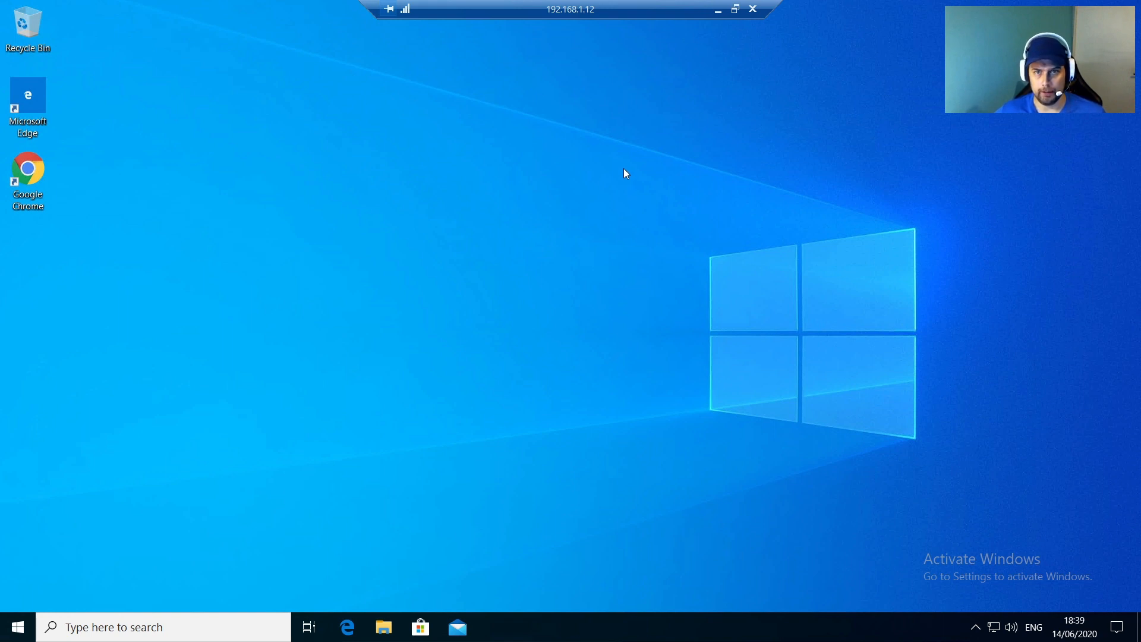
Step: Disconnect the remote desktop session and bring Chrome back up
click(754, 10)
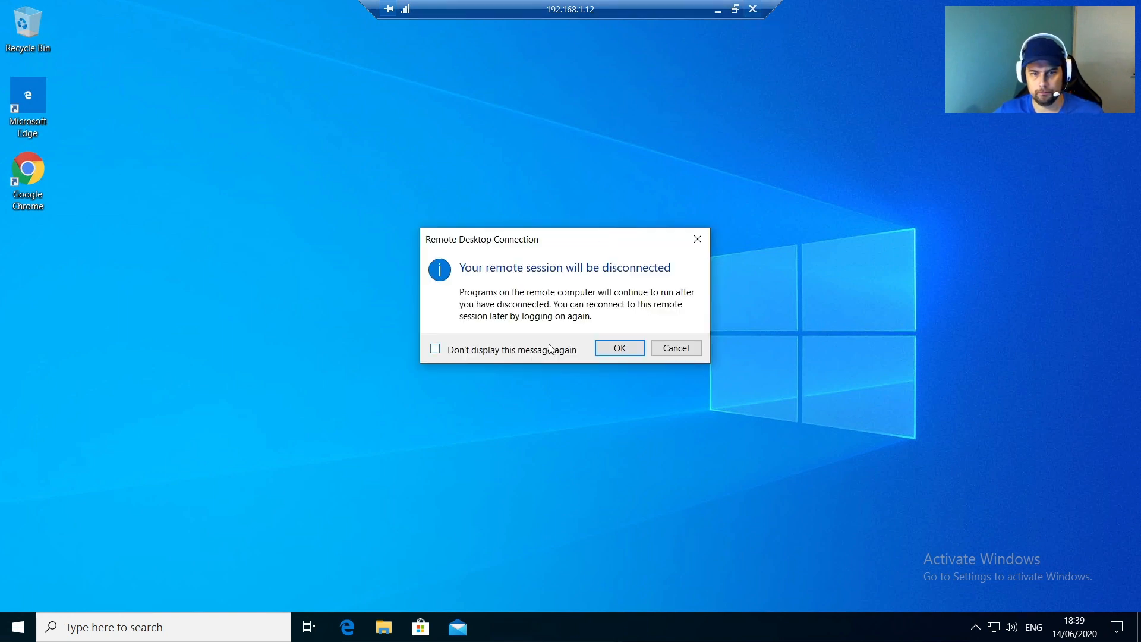
click(629, 347)
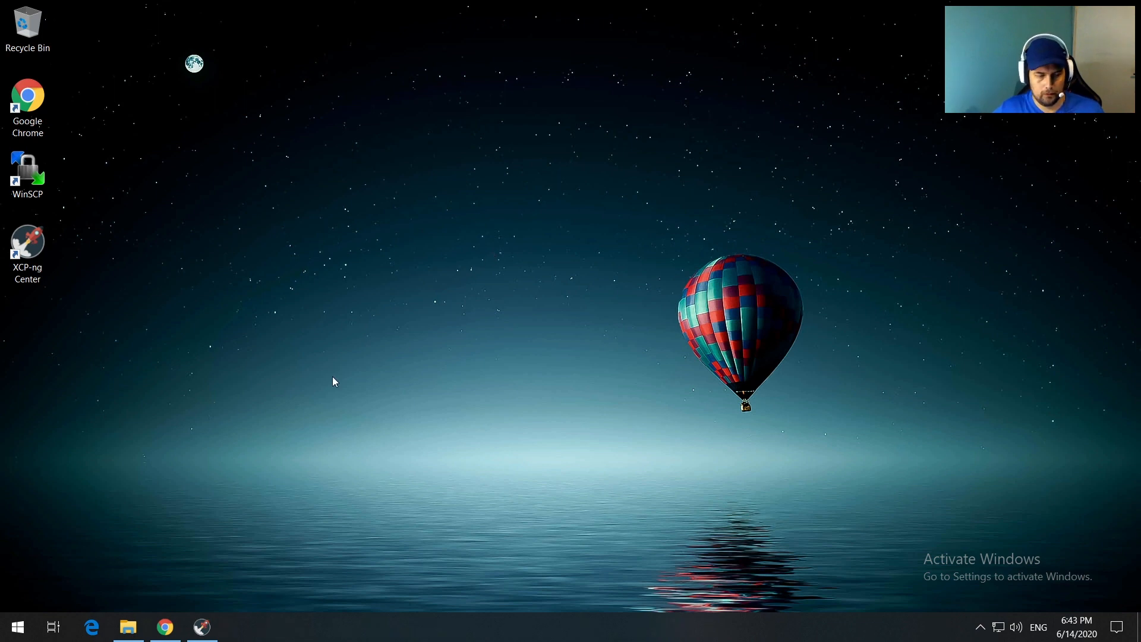
click(166, 625)
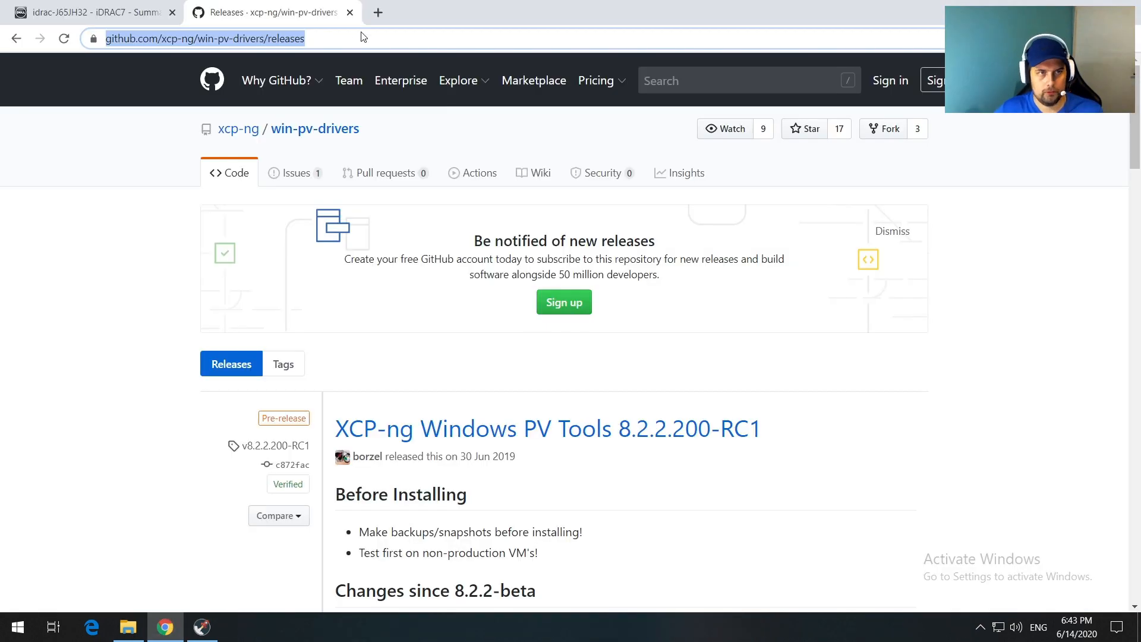
Step: Load debian.org, go through Getting Debian to the netinst page, then start and cancel the amd64 download
click(377, 13)
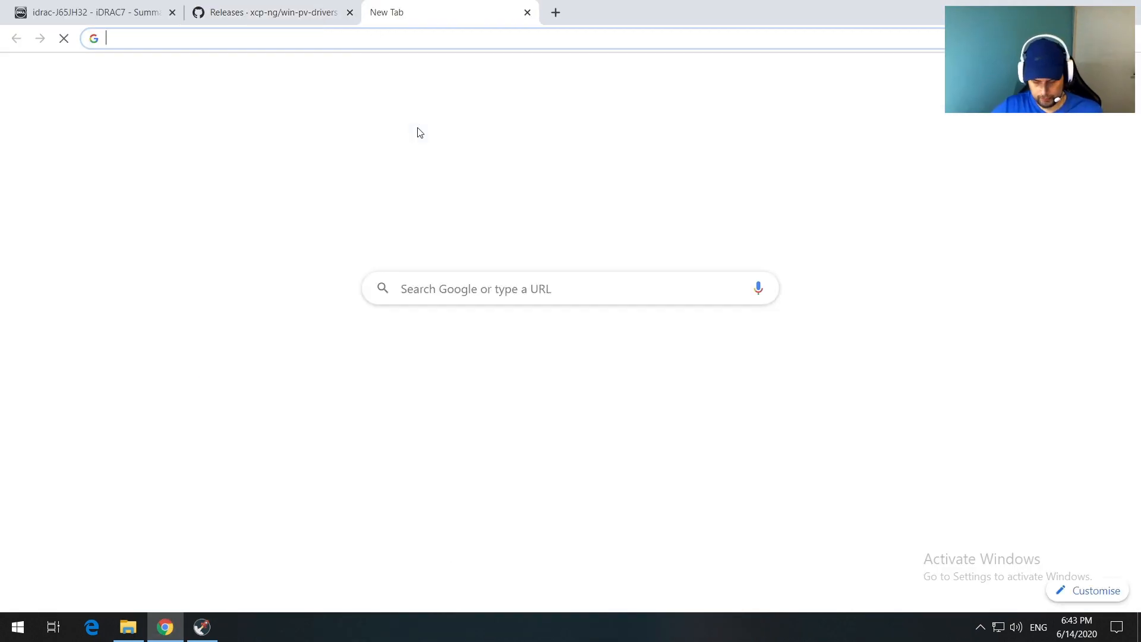
text(debia)
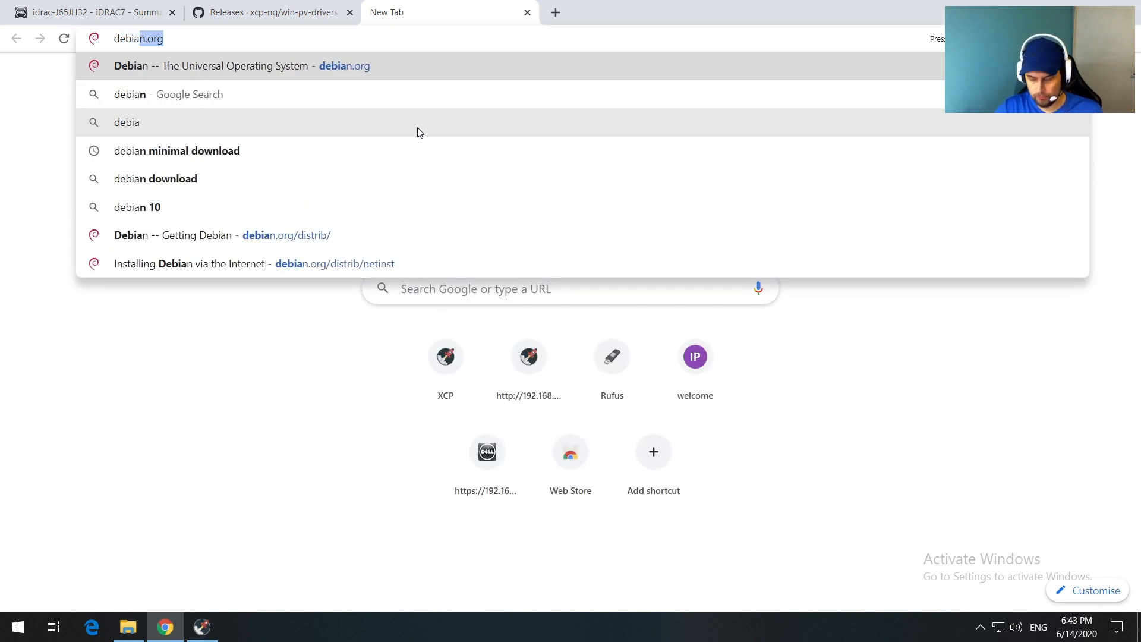
key(Return)
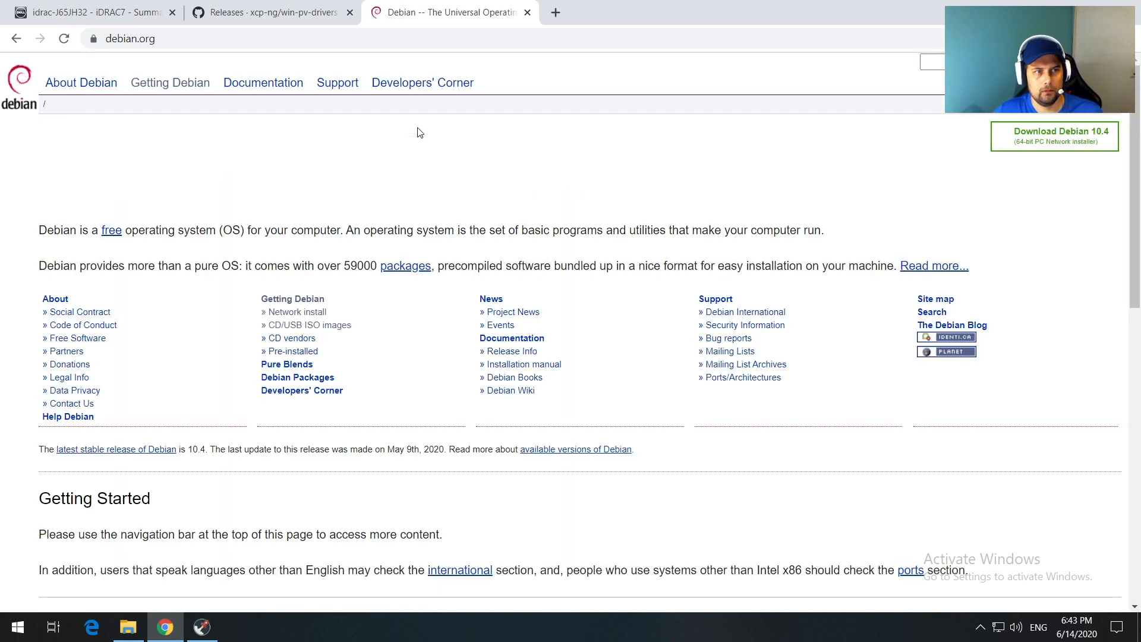
click(168, 86)
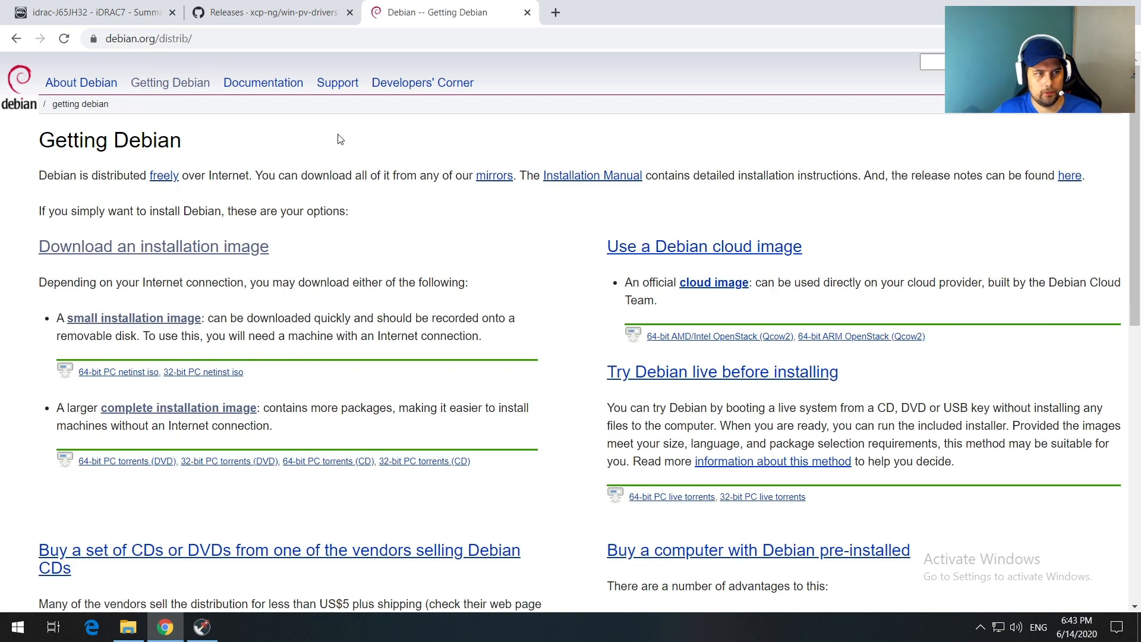
click(227, 256)
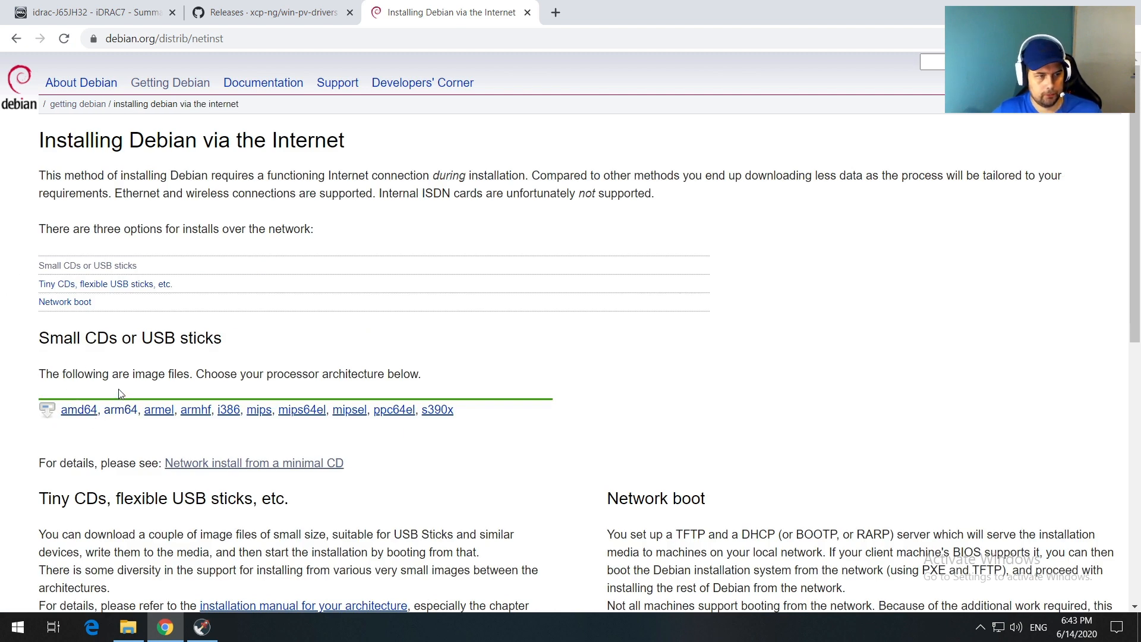
click(82, 414)
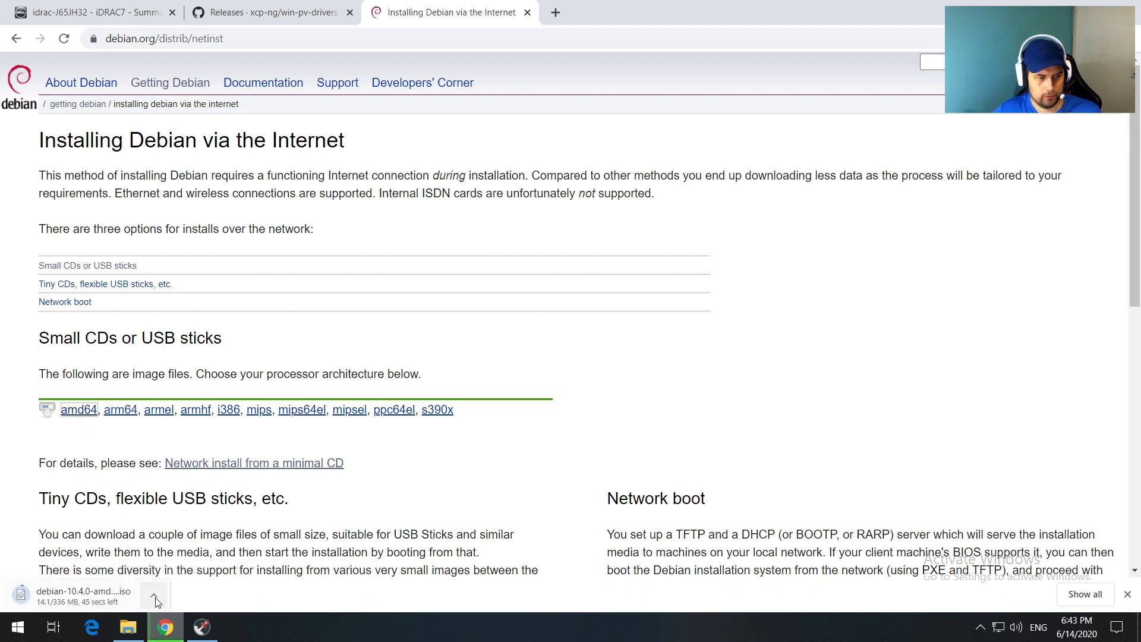
click(154, 595)
click(166, 568)
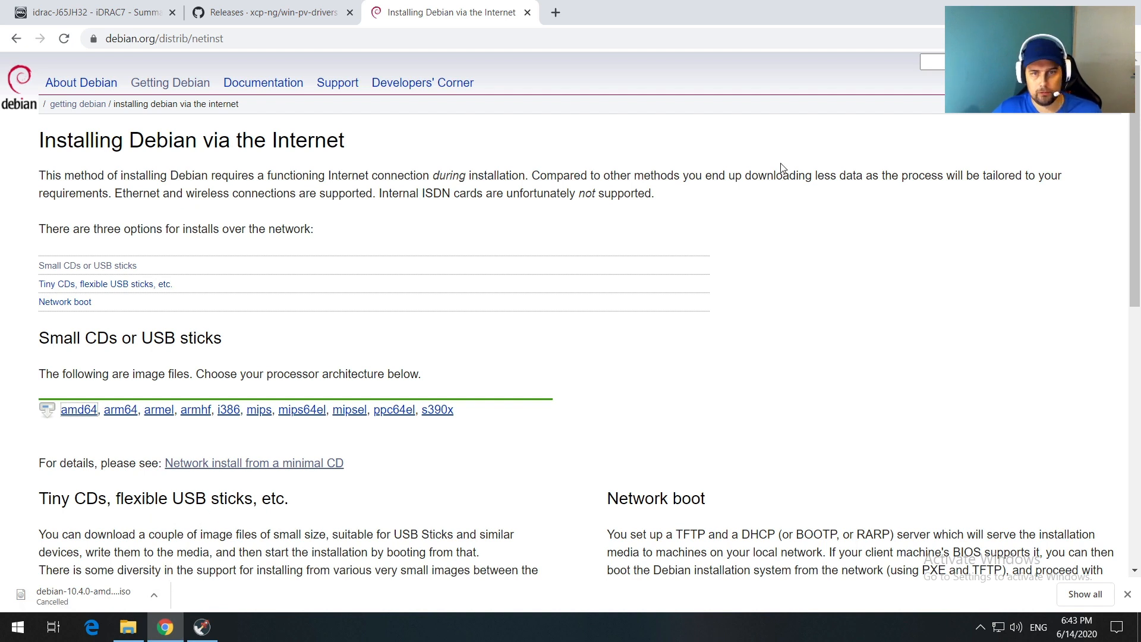
Step: Check Downloads for the 344,064 KB debian-10.4.0-amd64-netinst image, then minimise File Explorer
click(1056, 8)
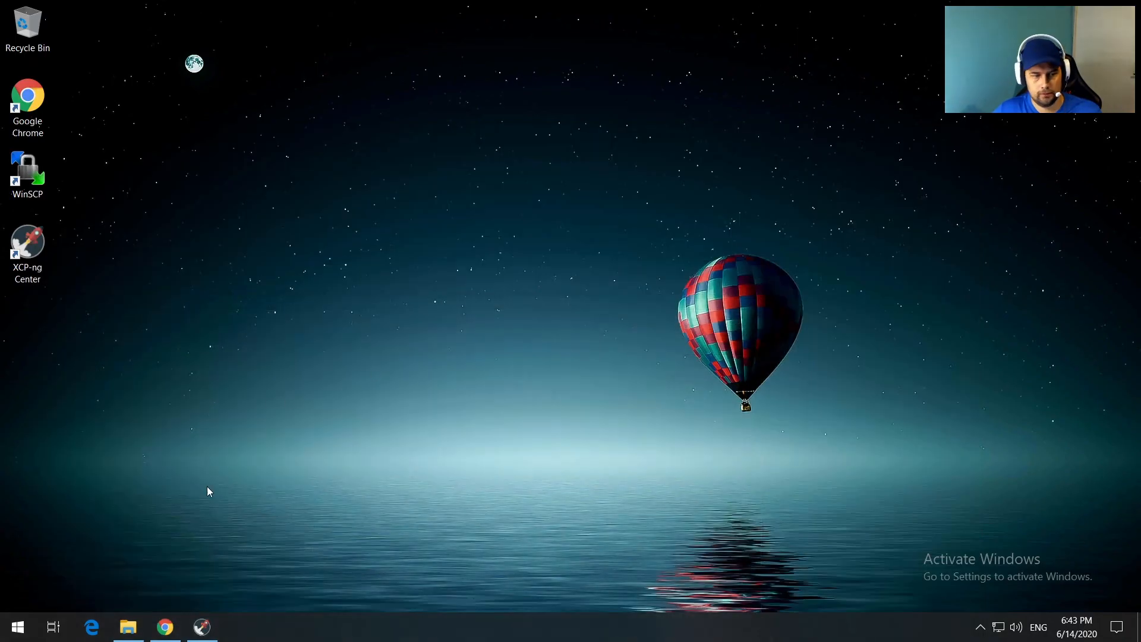
click(127, 626)
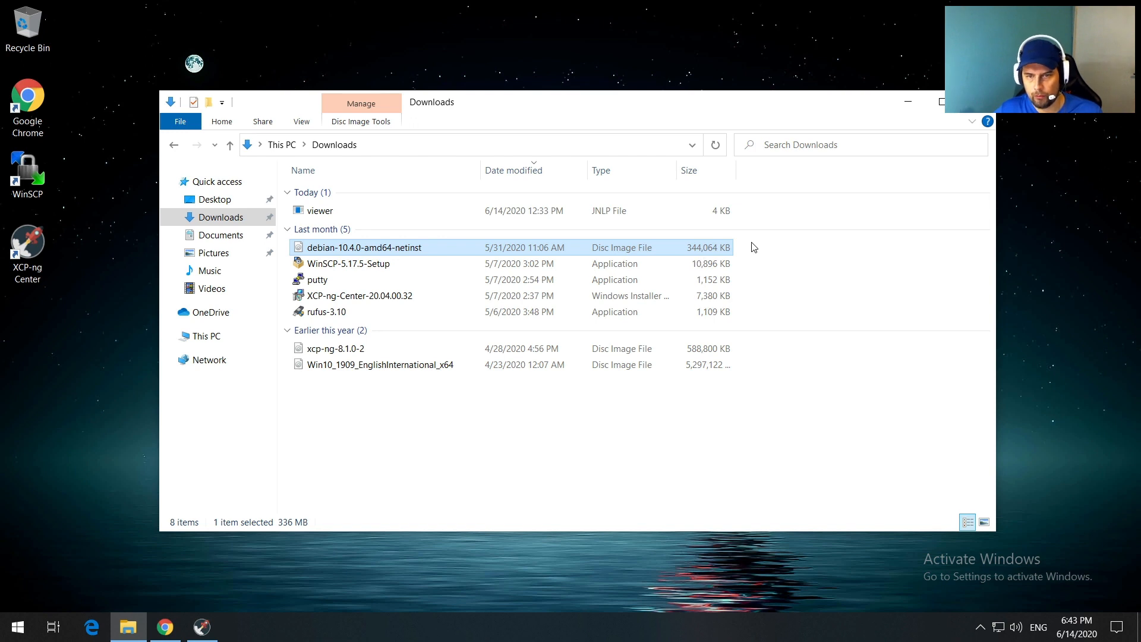
click(909, 104)
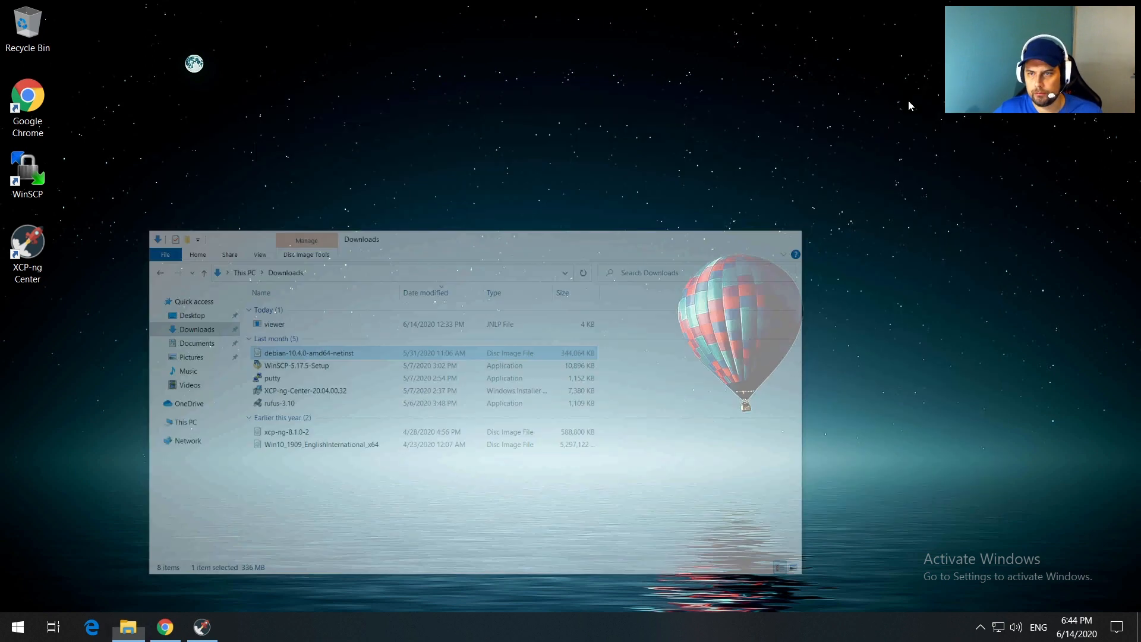
Step: Launch WinSCP and log in over SFTP to 192.168.1.254 as root with the account password
double_click(27, 171)
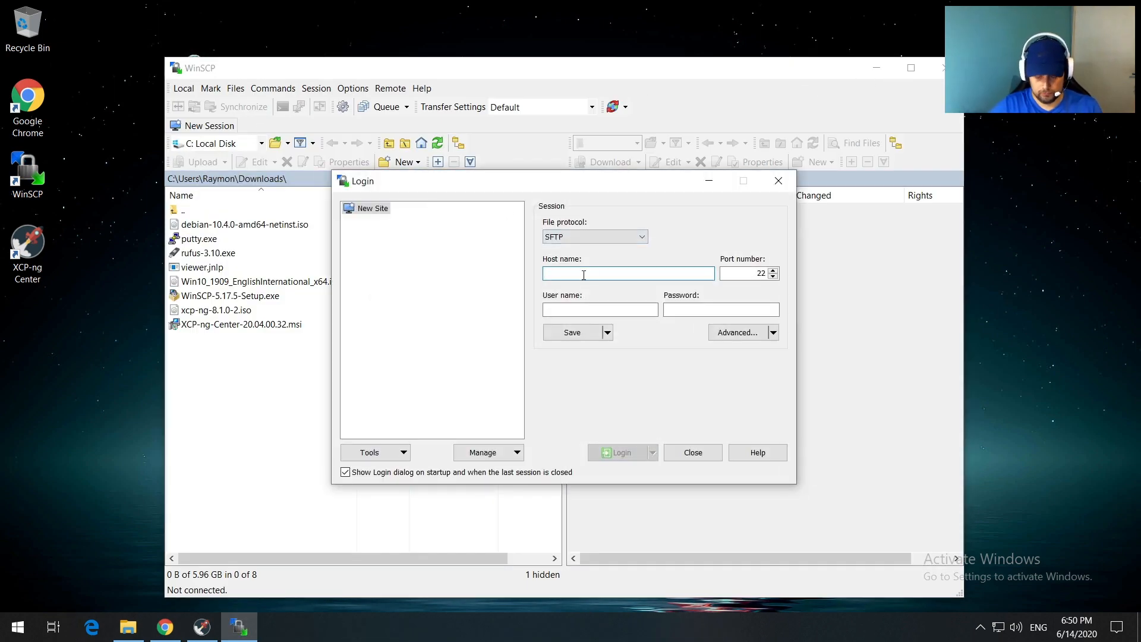
text(92.168.1.254)
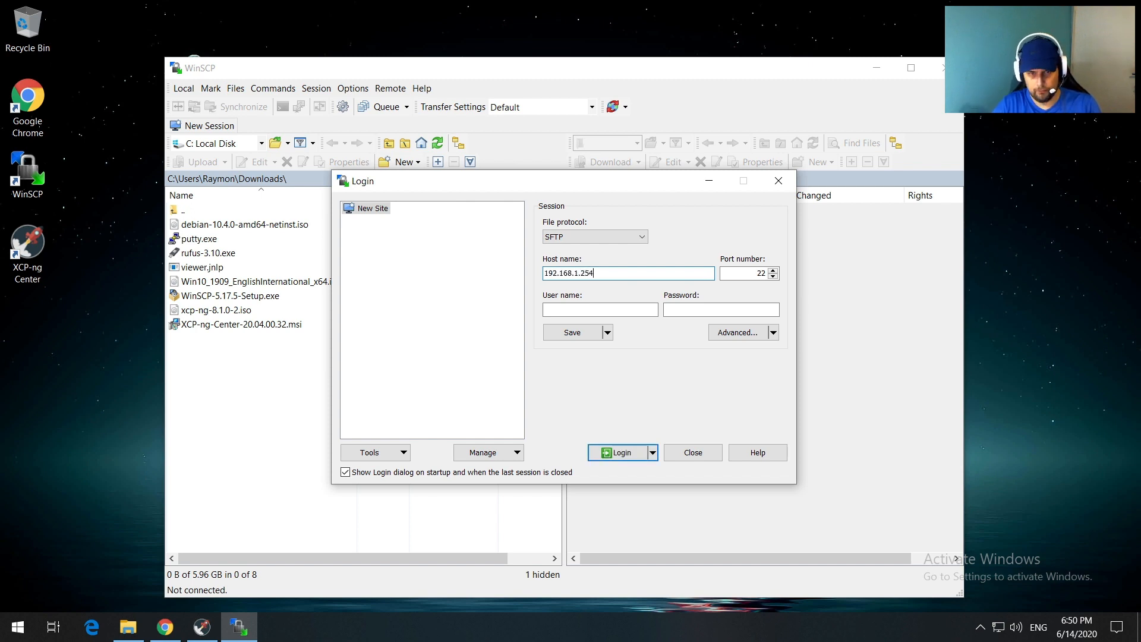
key(Tab)
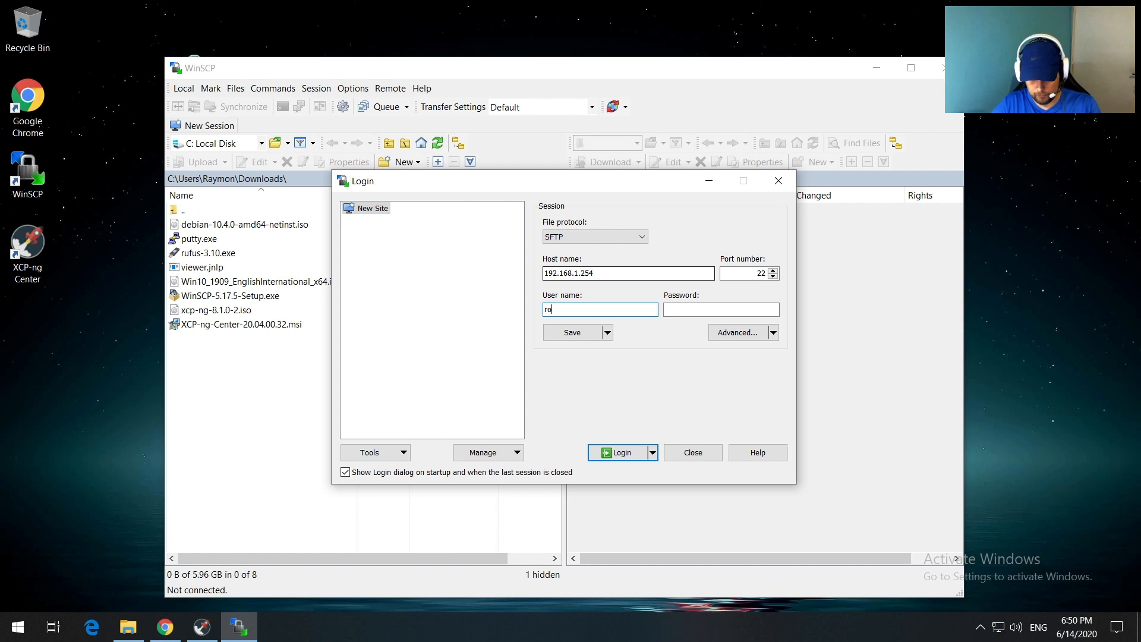
click(721, 309)
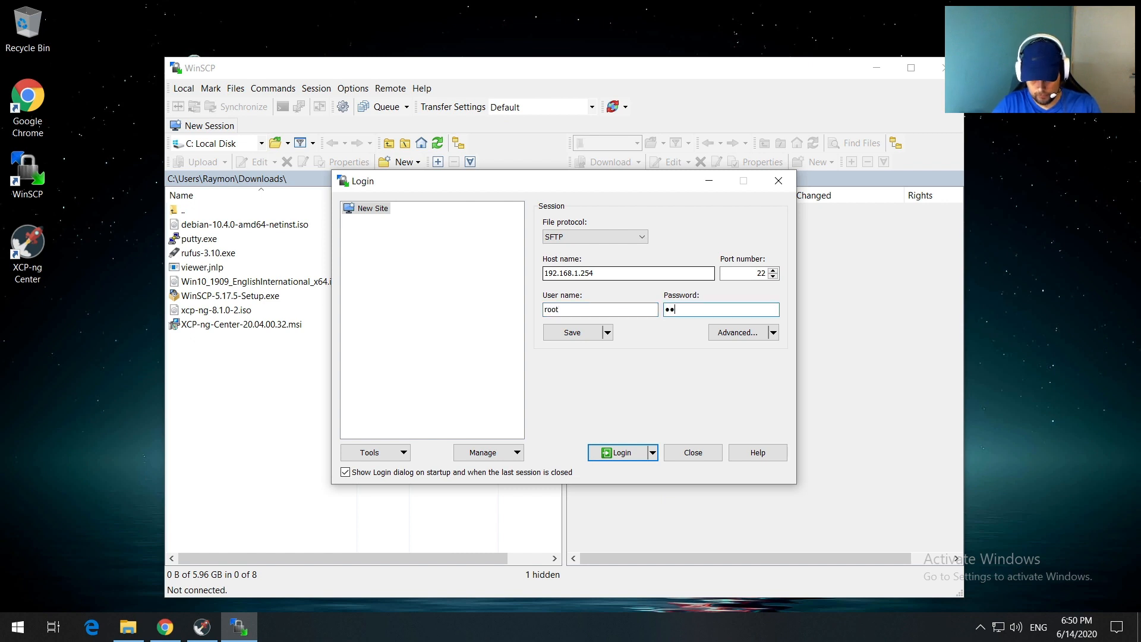
key(Return)
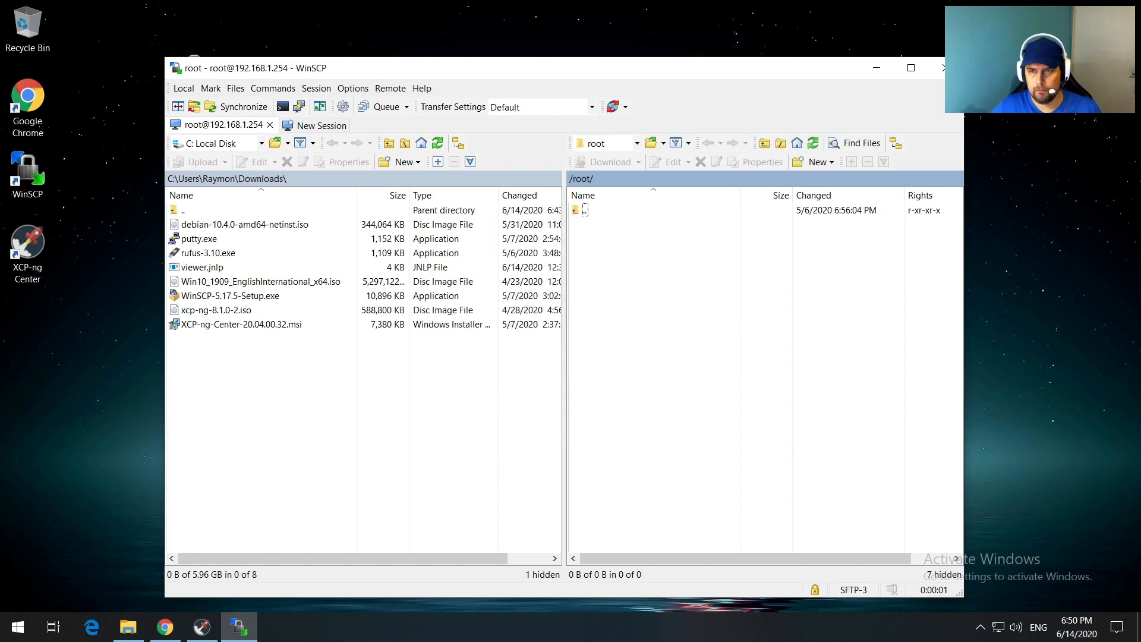
Step: Browse the remote panel to /var/opt/ISO, upload debian-10.4.0-amd64-netinst.iso there, and close WinSCP
double_click(581, 209)
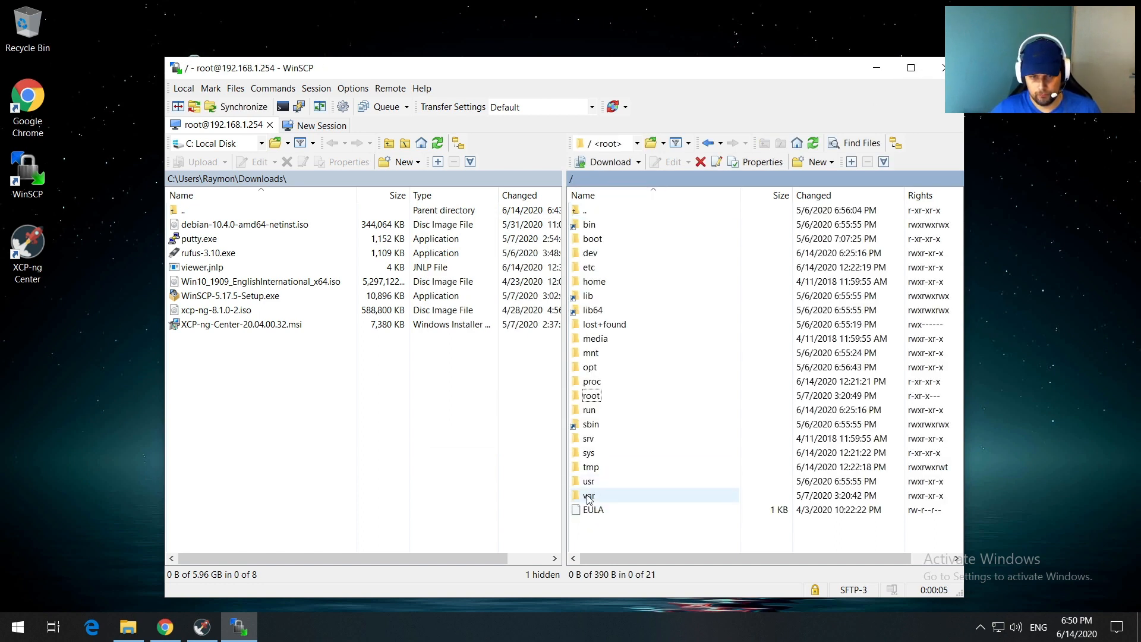
double_click(588, 496)
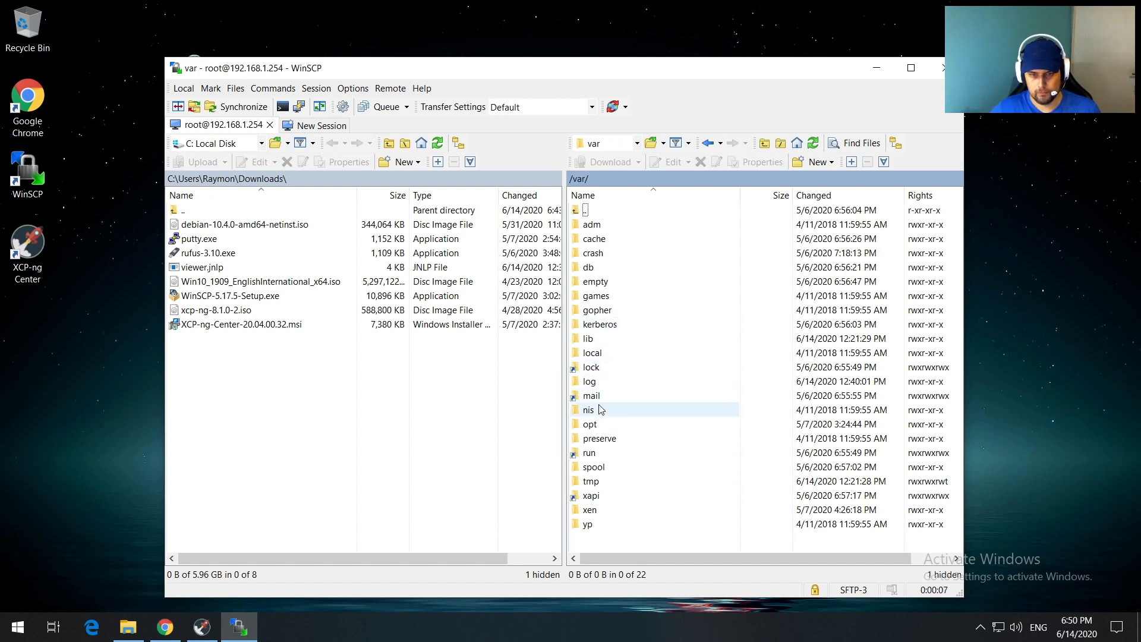
double_click(590, 424)
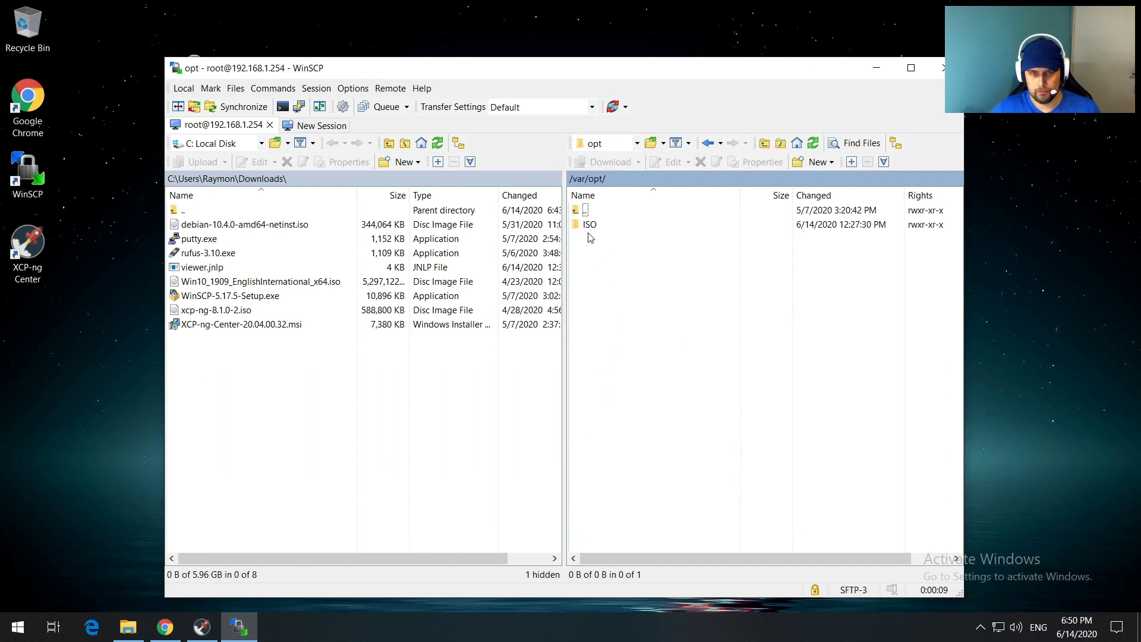
double_click(588, 225)
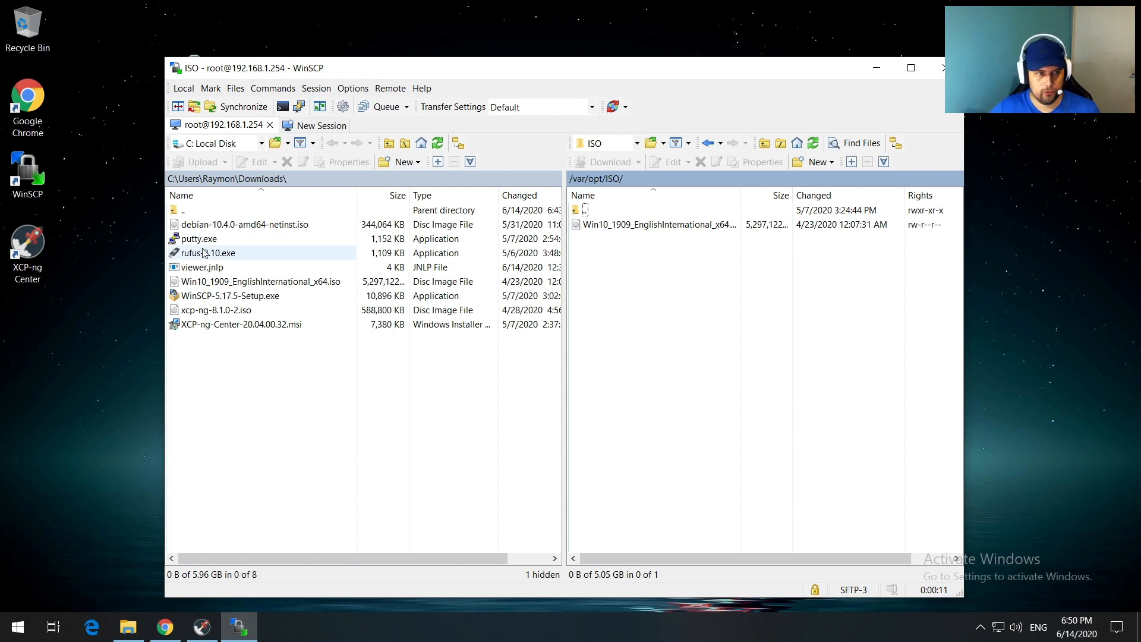
drag(296, 225, 649, 305)
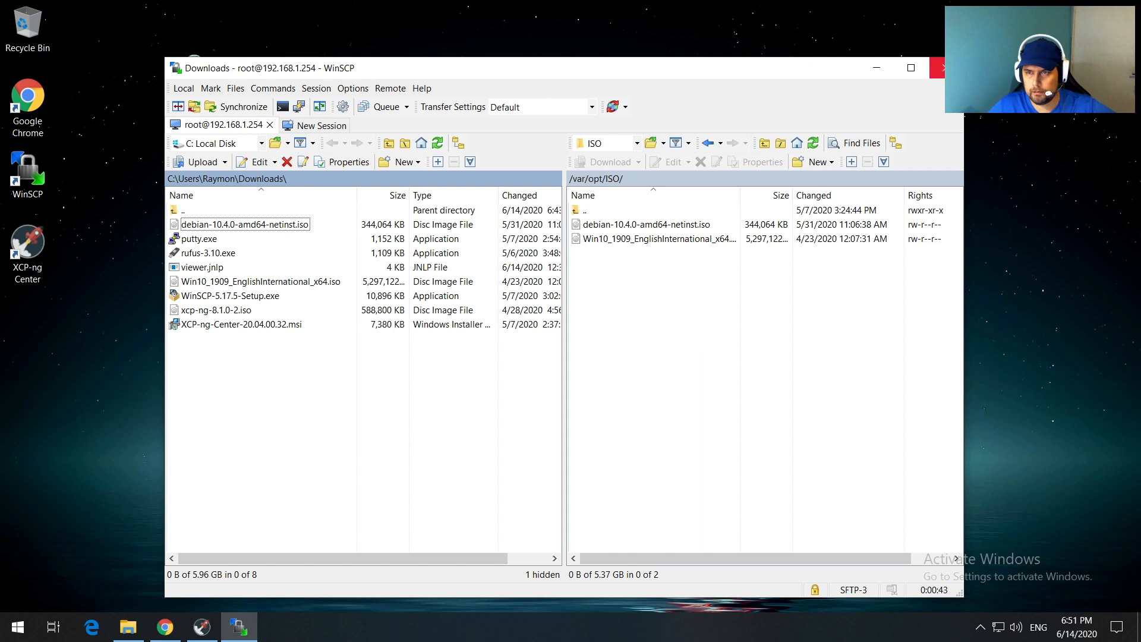
click(935, 70)
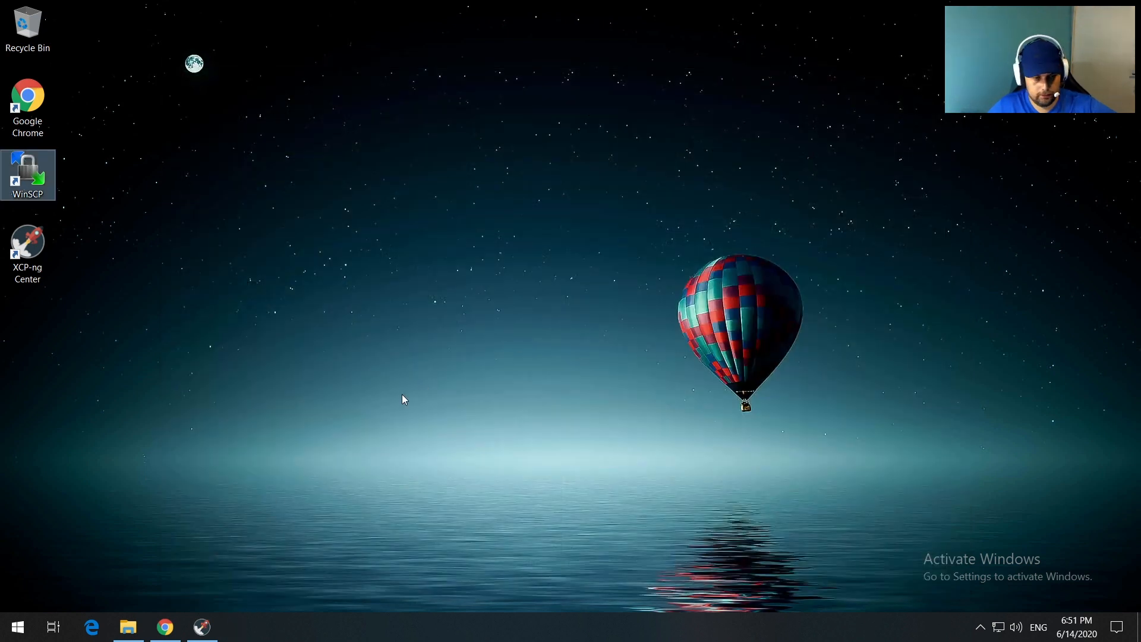
Step: Rescan the ISO repository so debian-10.4.0-amd64-netinst.iso (336 MB) appears, then launch the New VM wizard
click(212, 636)
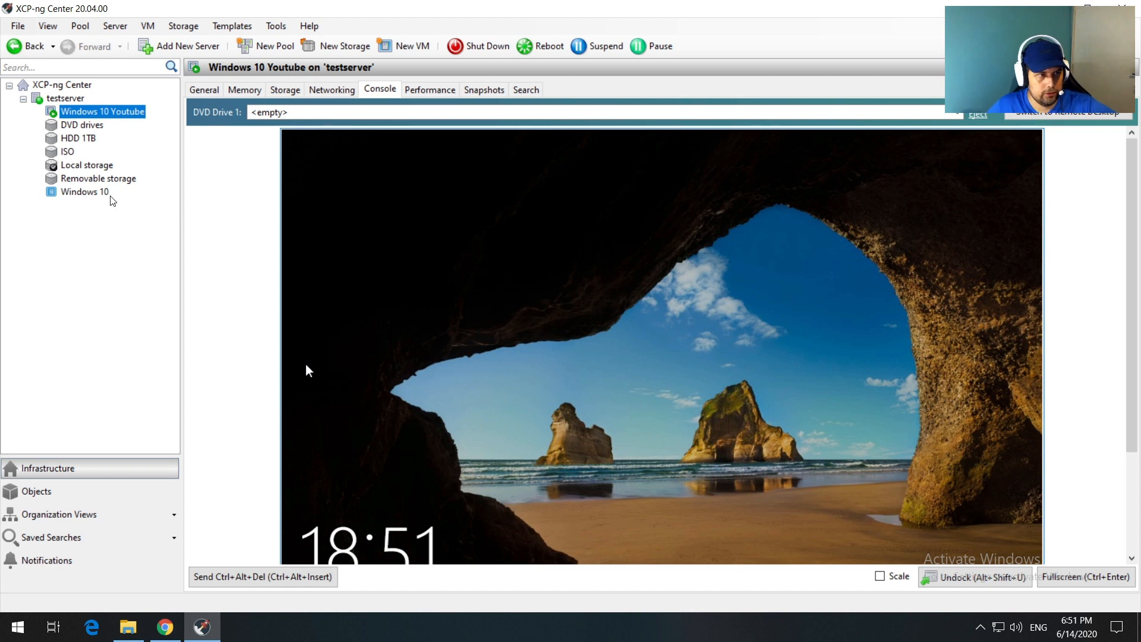
click(68, 153)
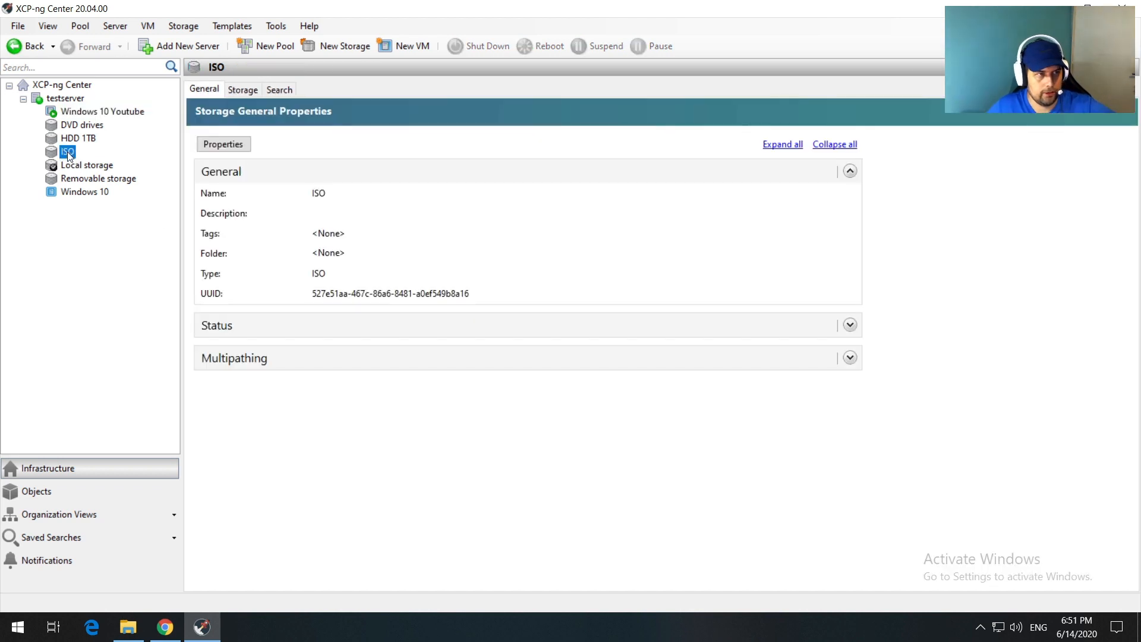
click(242, 90)
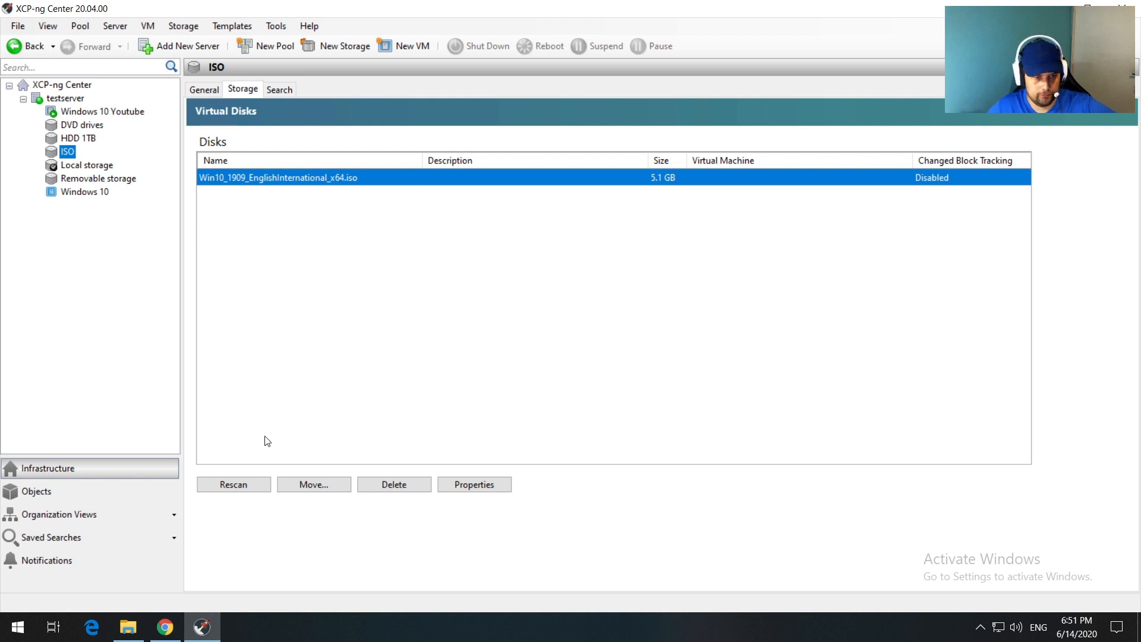
click(247, 485)
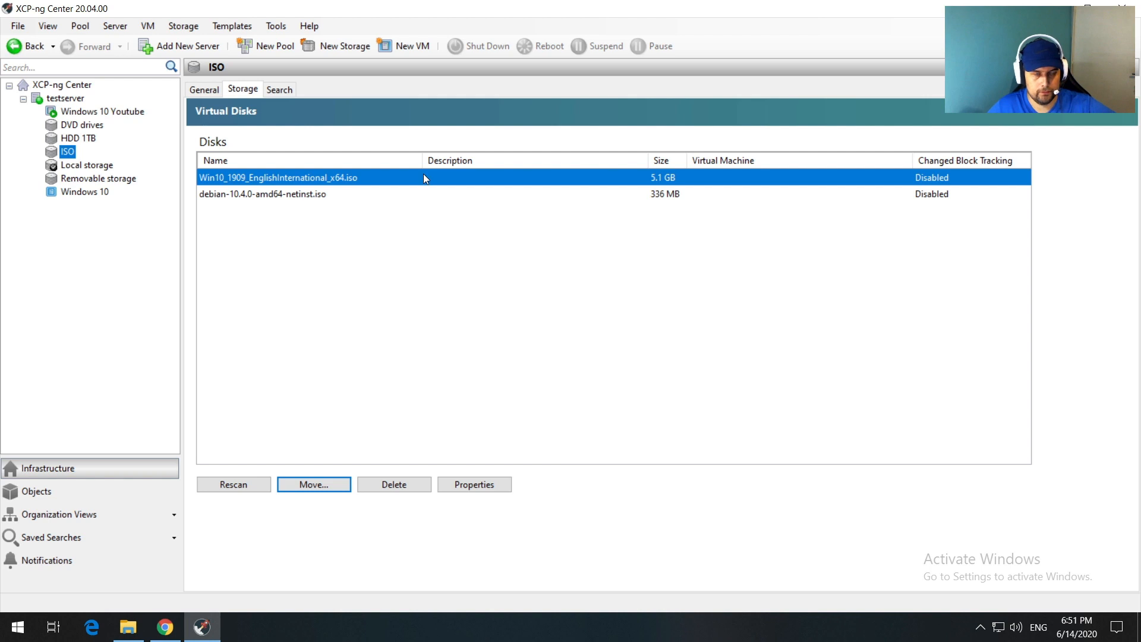
click(408, 46)
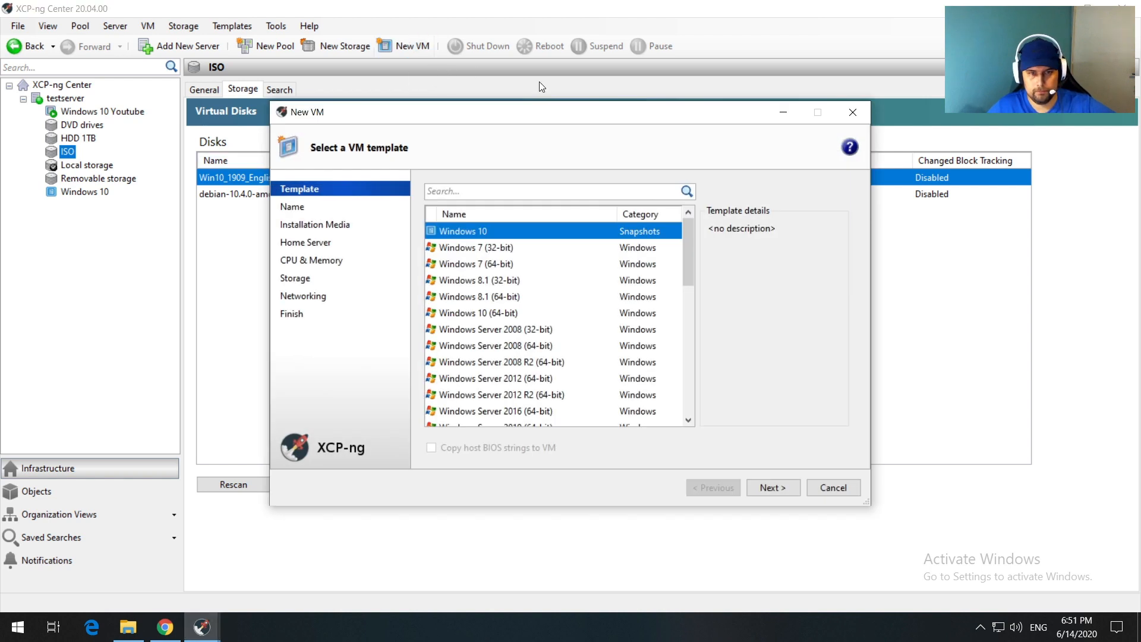
Step: Choose the Debian Buster 10 template and name the VM 'Xen Orchestra'
drag(687, 230, 682, 258)
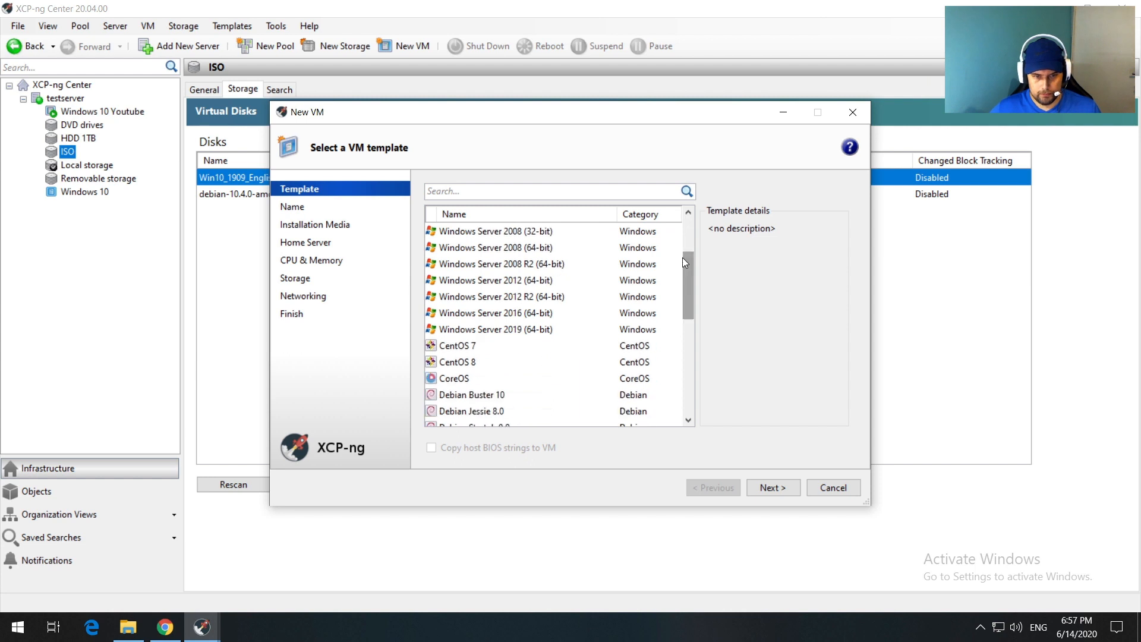
click(472, 396)
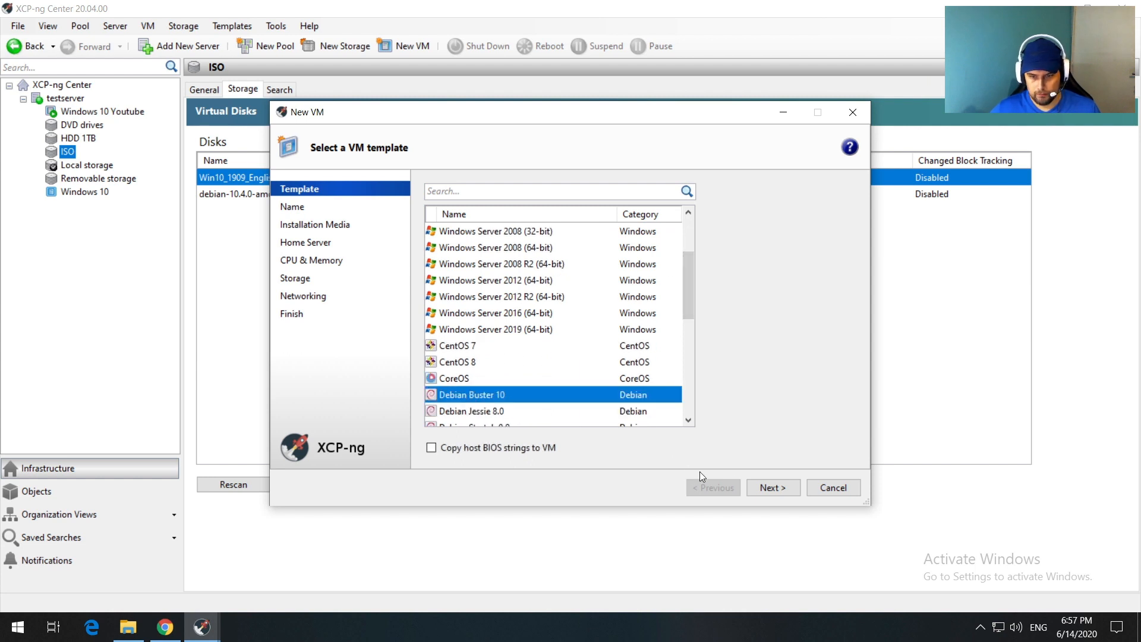
click(763, 488)
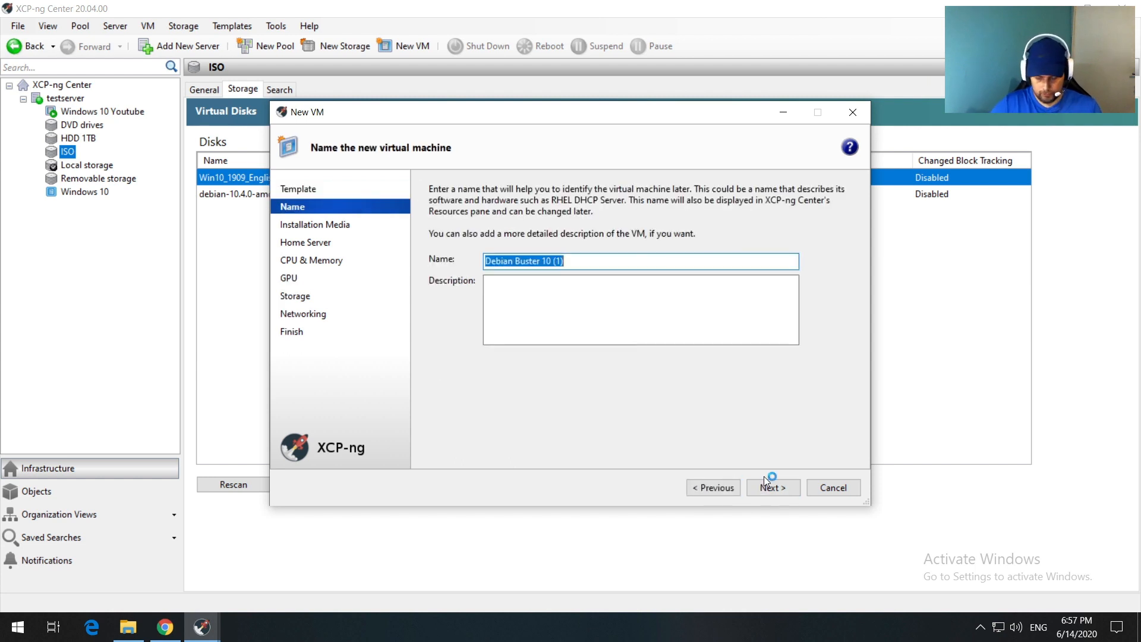
text(Xen Orchestra)
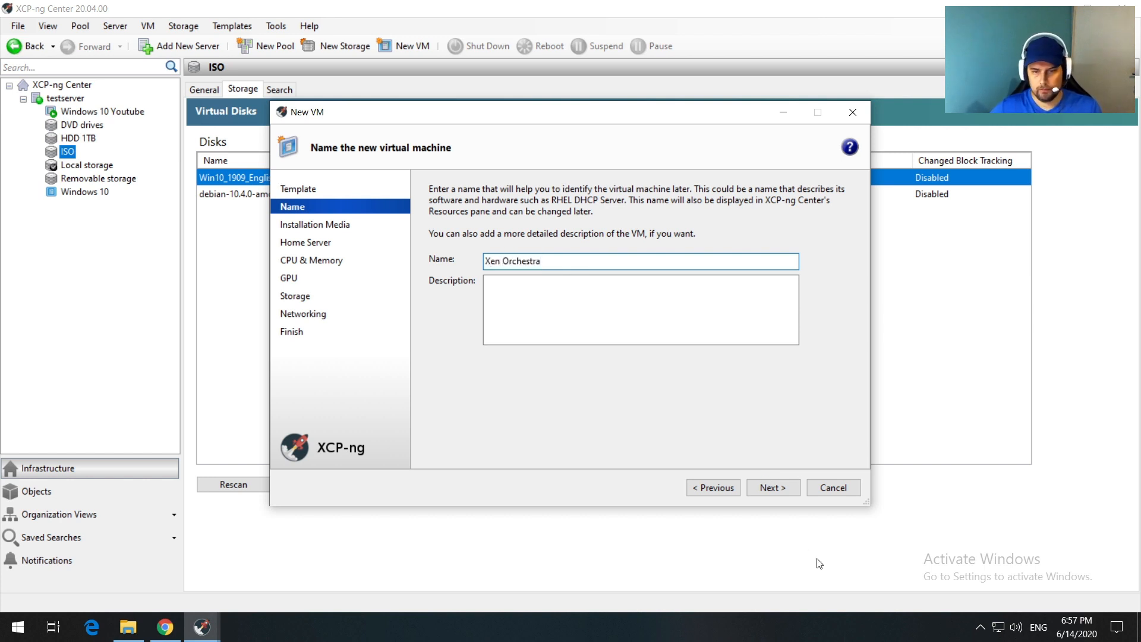
click(768, 491)
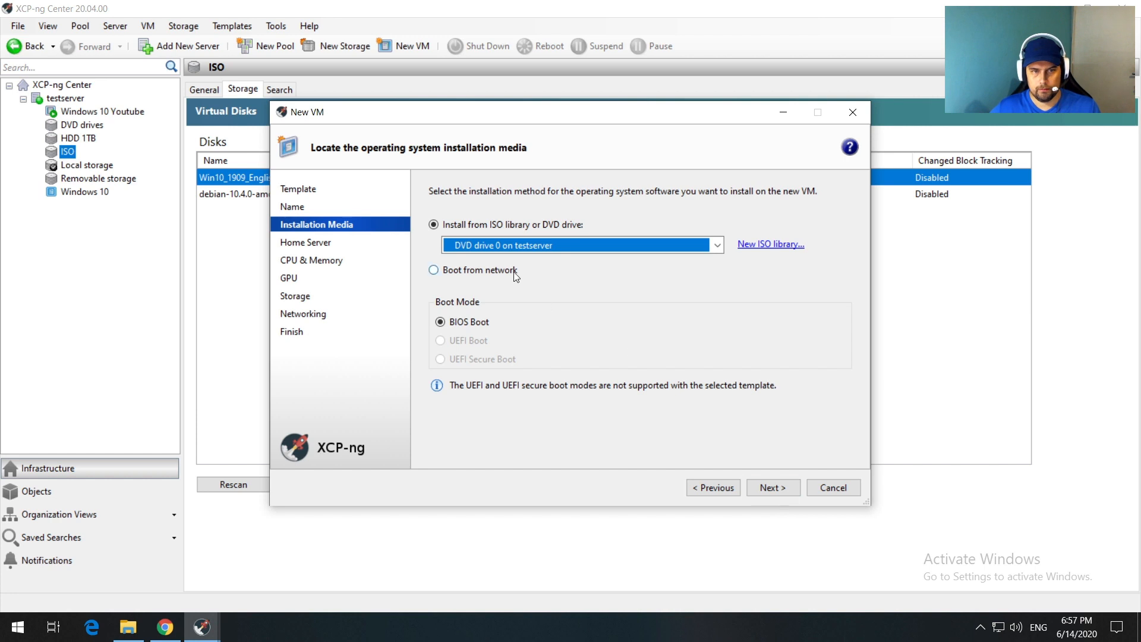
Step: Select debian-10.4.0-amd64-netinst.iso as installation media and advance past the home server step
click(511, 245)
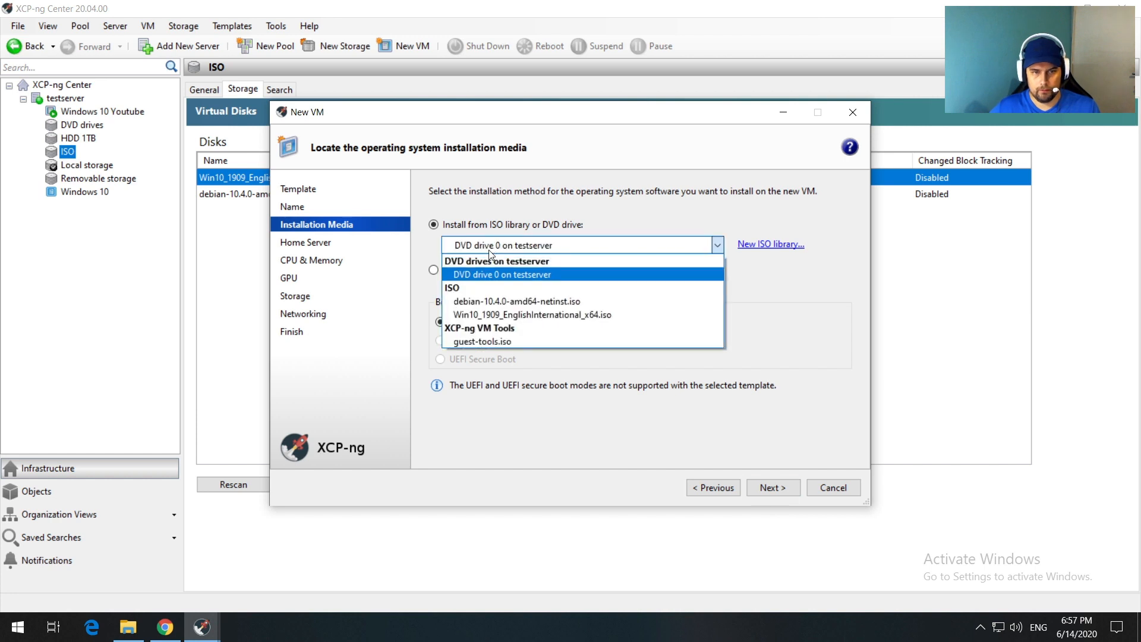
click(477, 301)
click(759, 488)
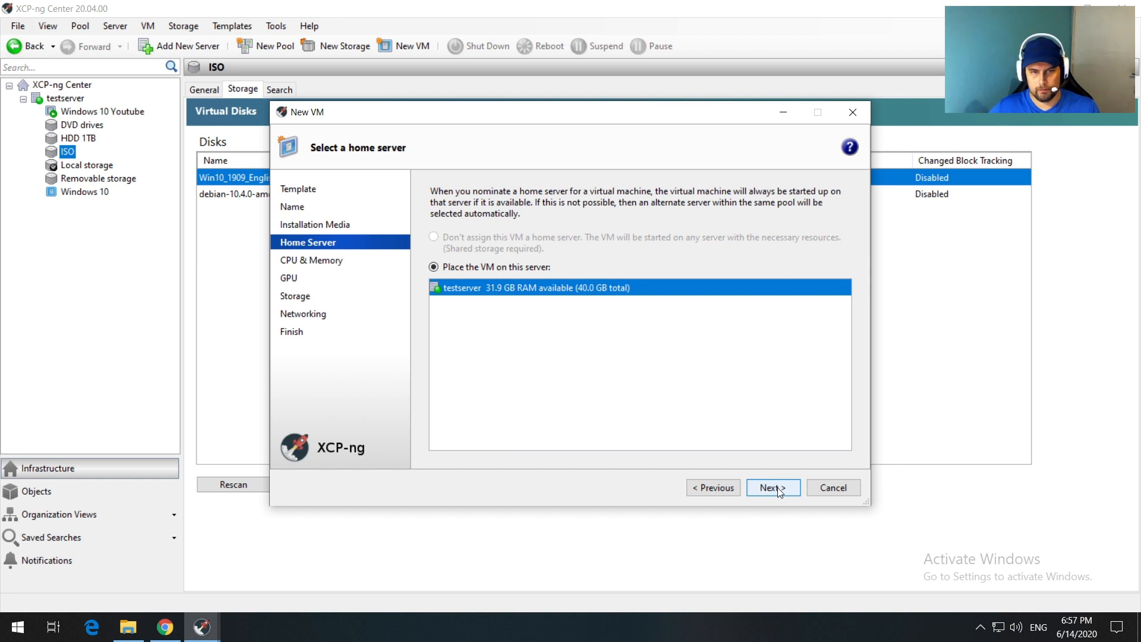
click(768, 485)
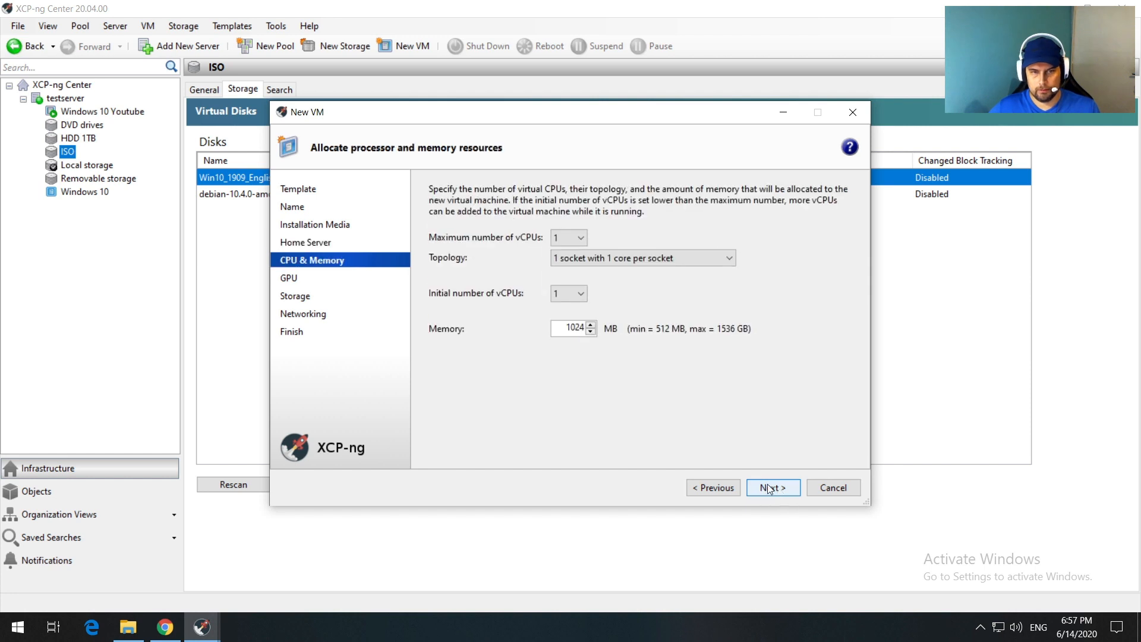
Step: Set Maximum vCPUs to 8, topology to 4 sockets × 2 cores, and memory from 1024 to 8192 MB
click(568, 237)
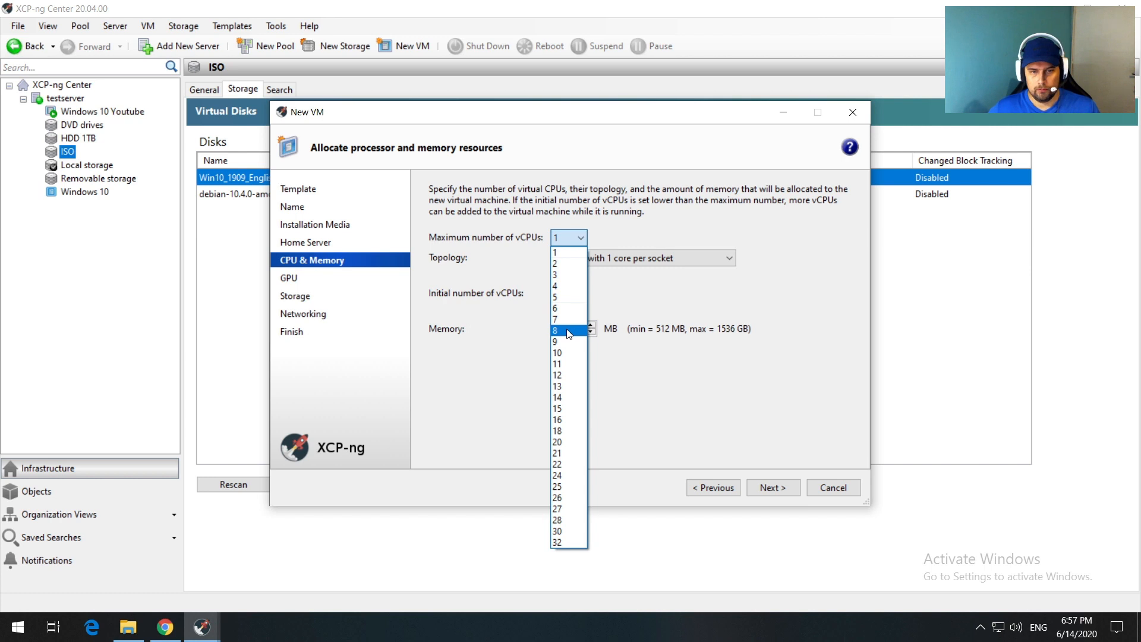
click(569, 332)
click(578, 258)
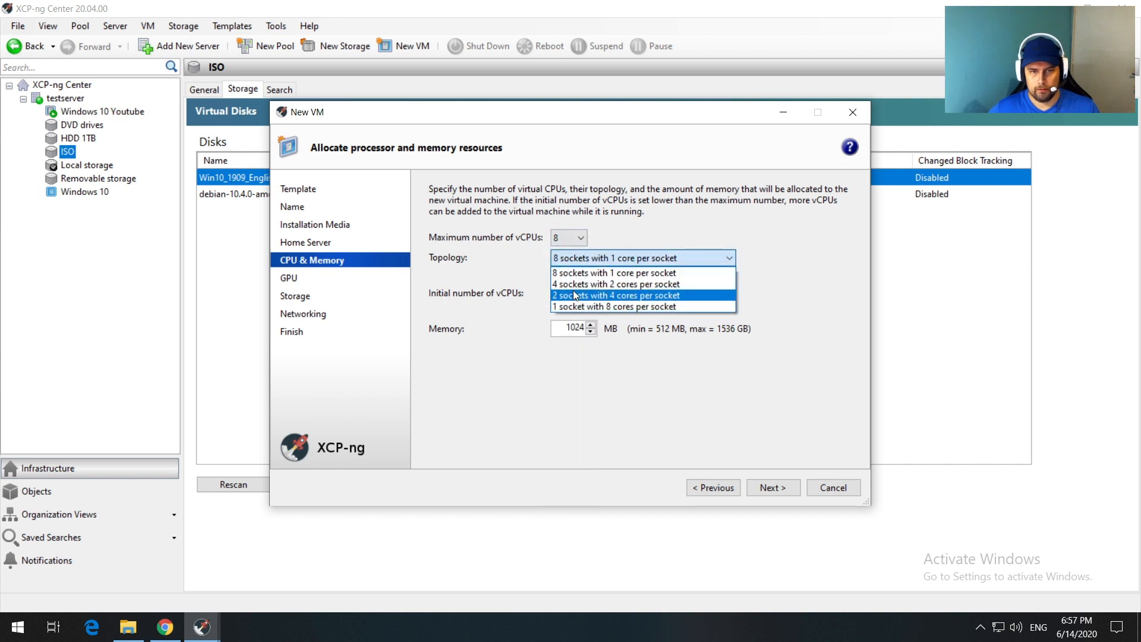
click(576, 285)
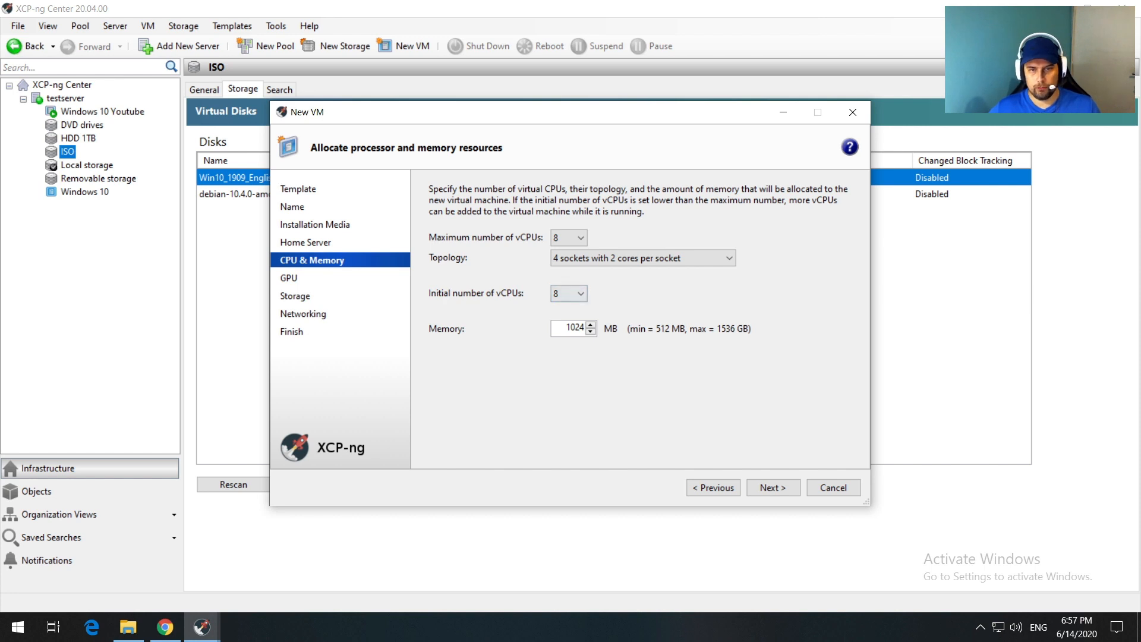
drag(566, 327, 604, 331)
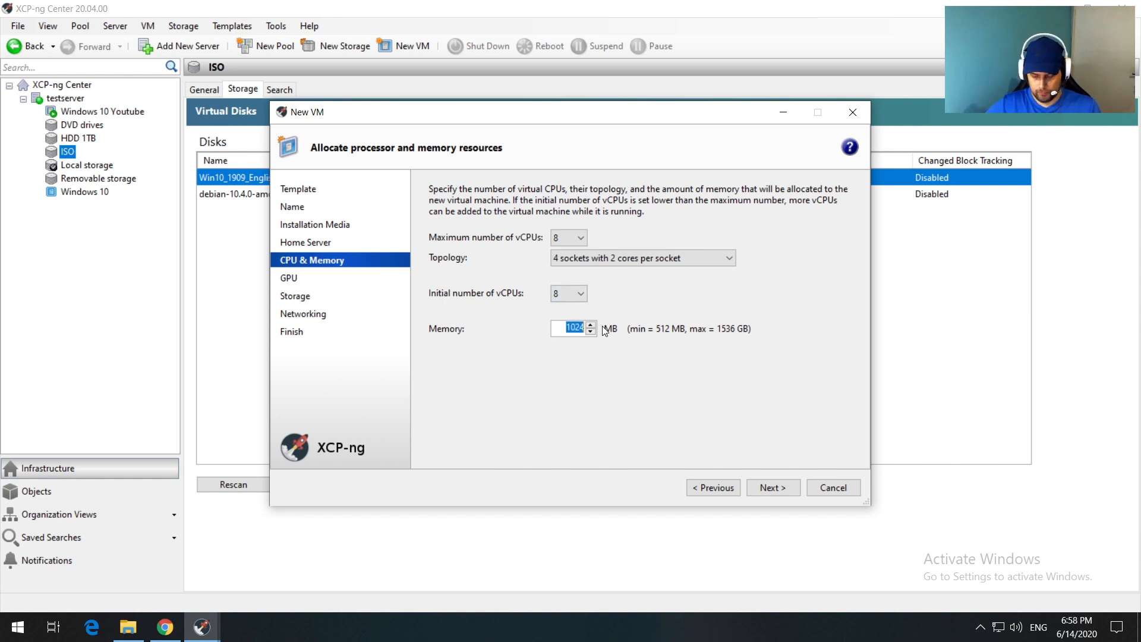
text(8192)
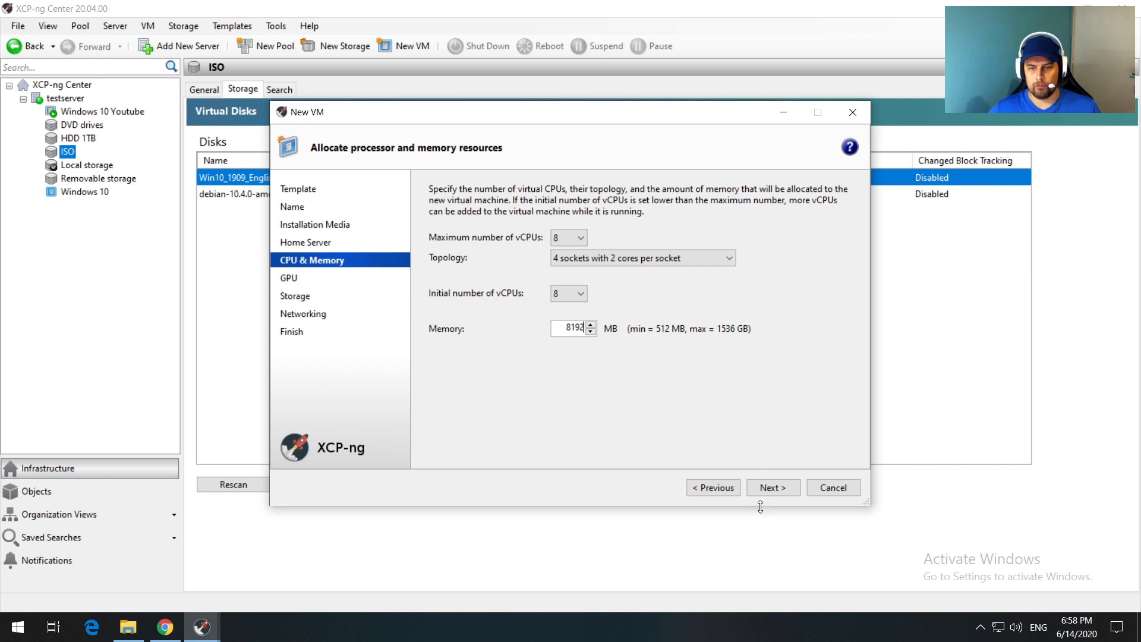
click(765, 489)
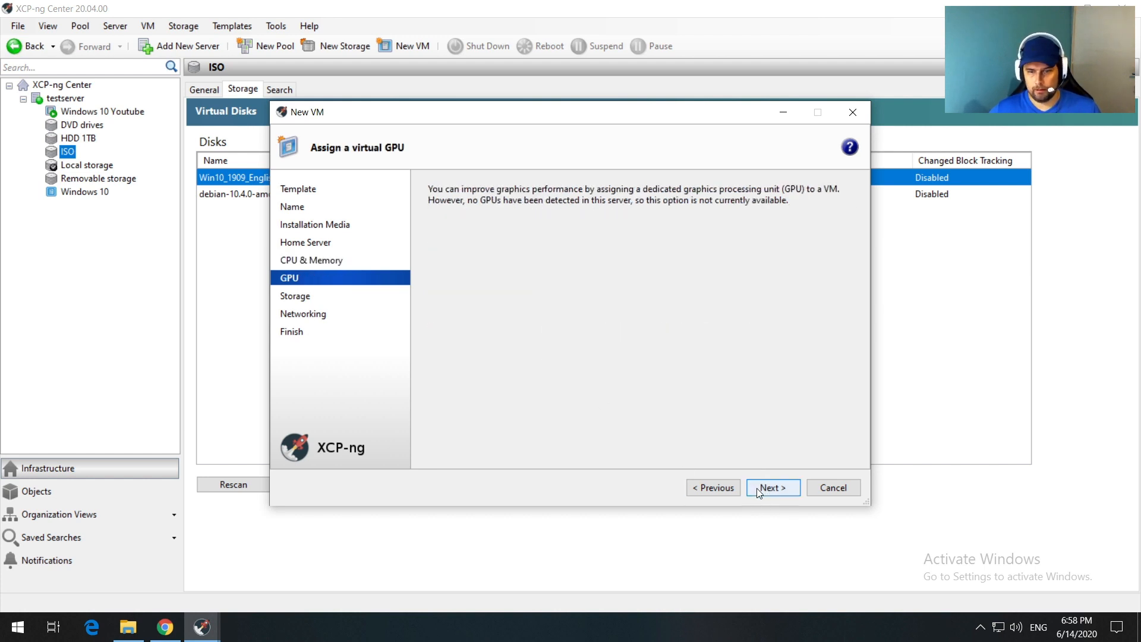
Step: Resize the Xen Orchestra 0 disk to 15 GB, keeping it on Local storage
click(768, 486)
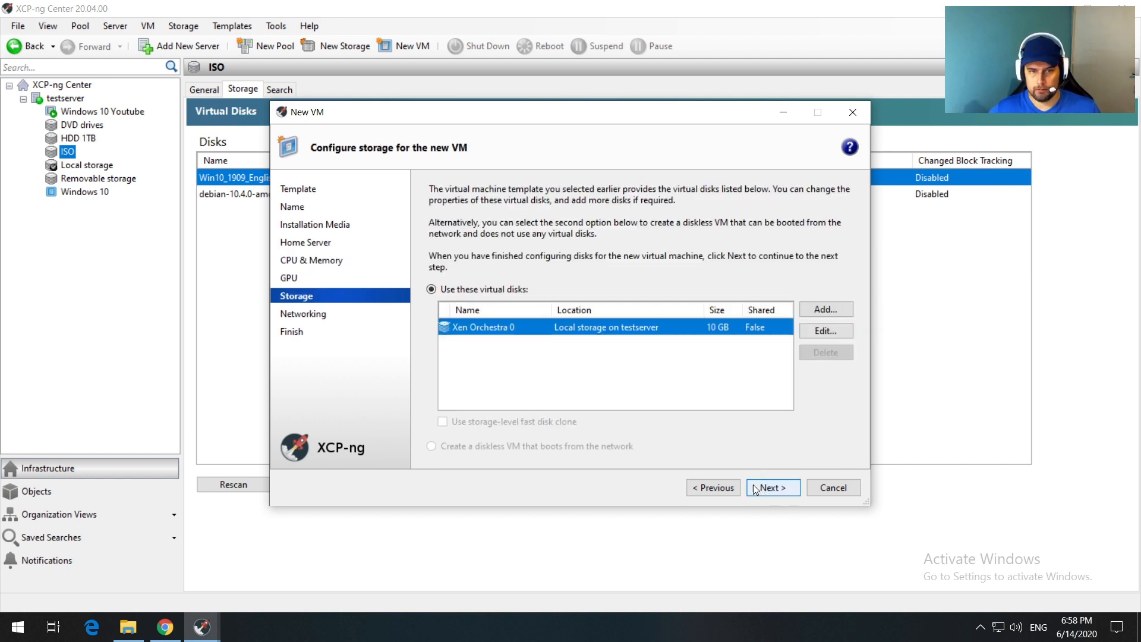
click(823, 331)
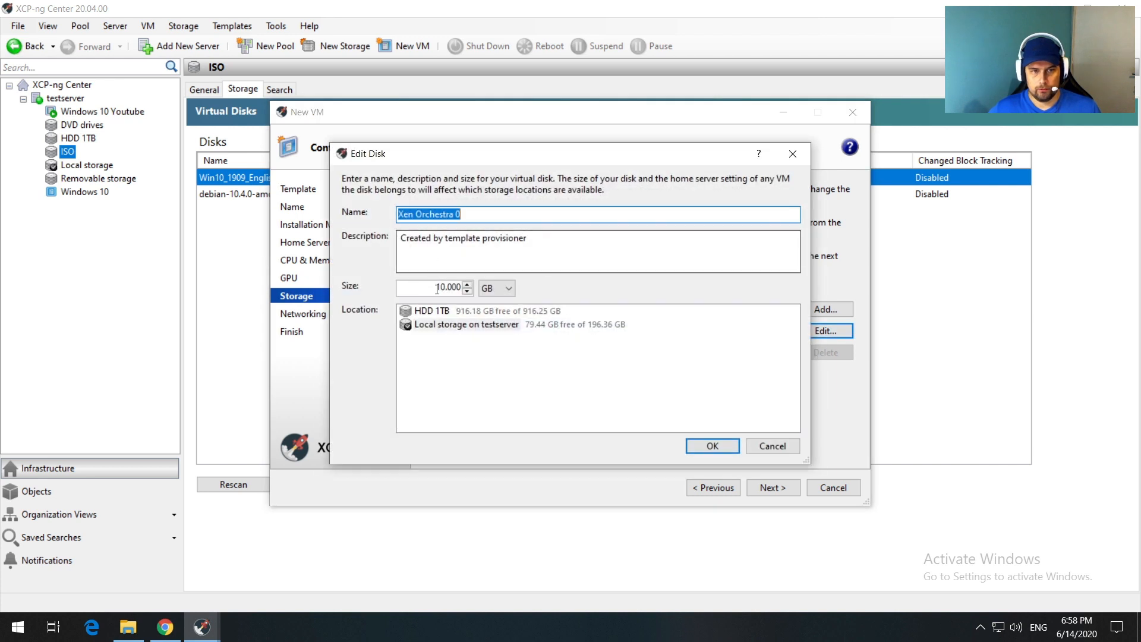
drag(445, 287, 441, 289)
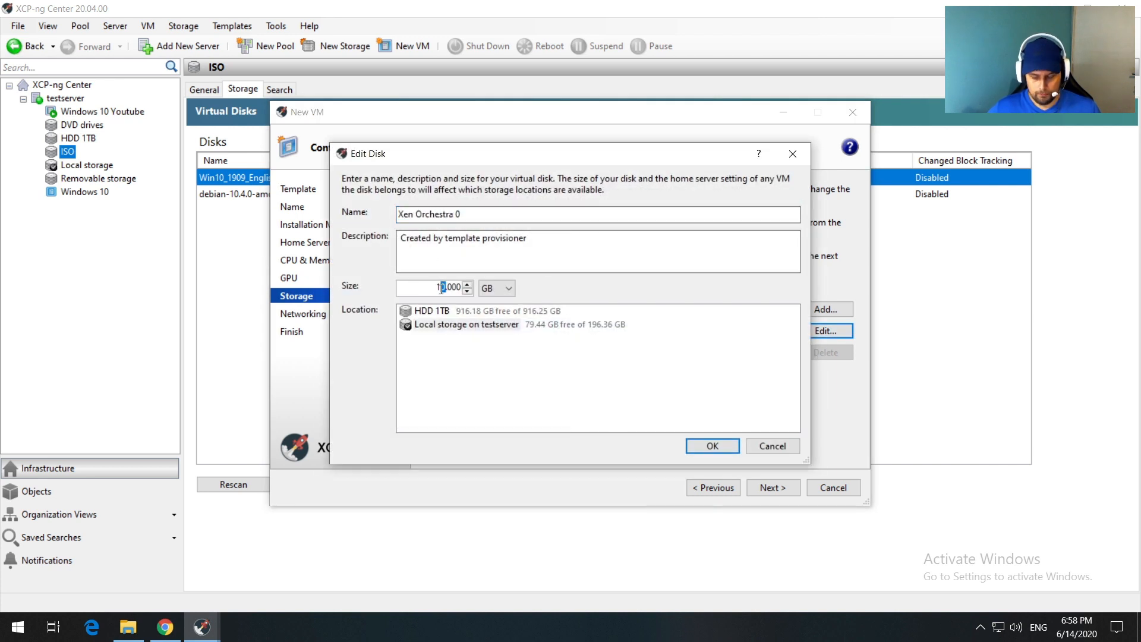
text(5)
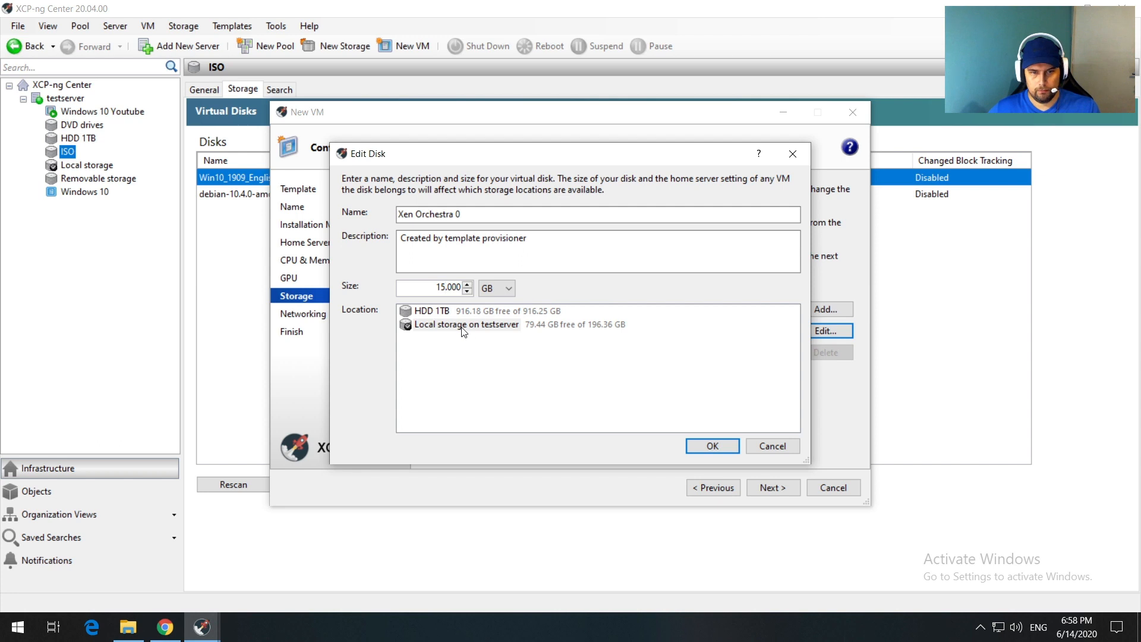
click(469, 327)
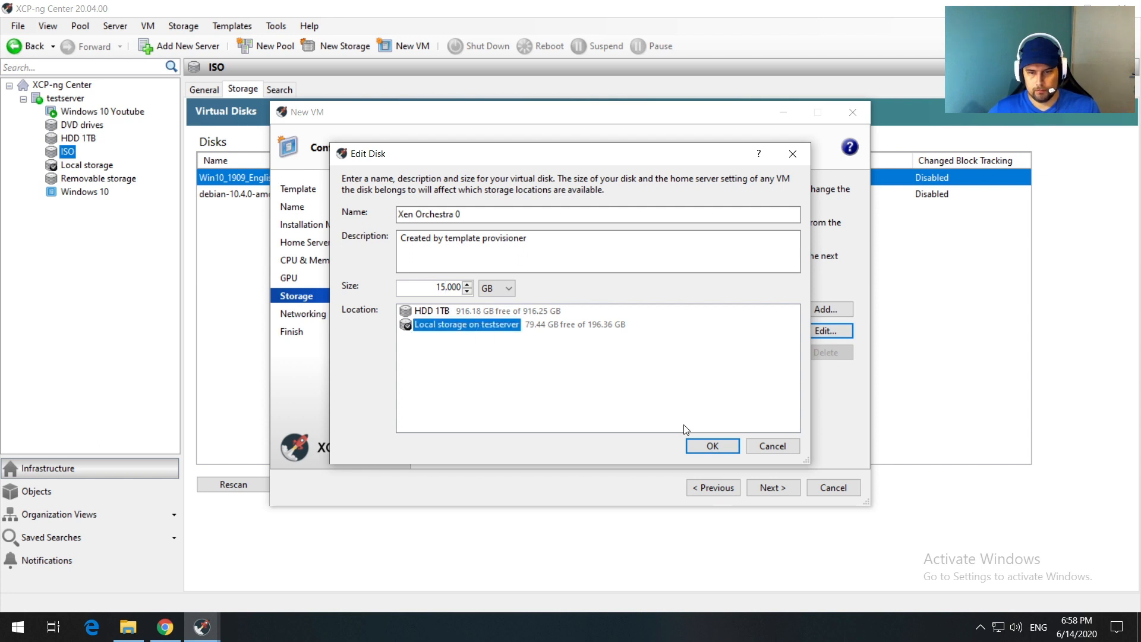
click(712, 446)
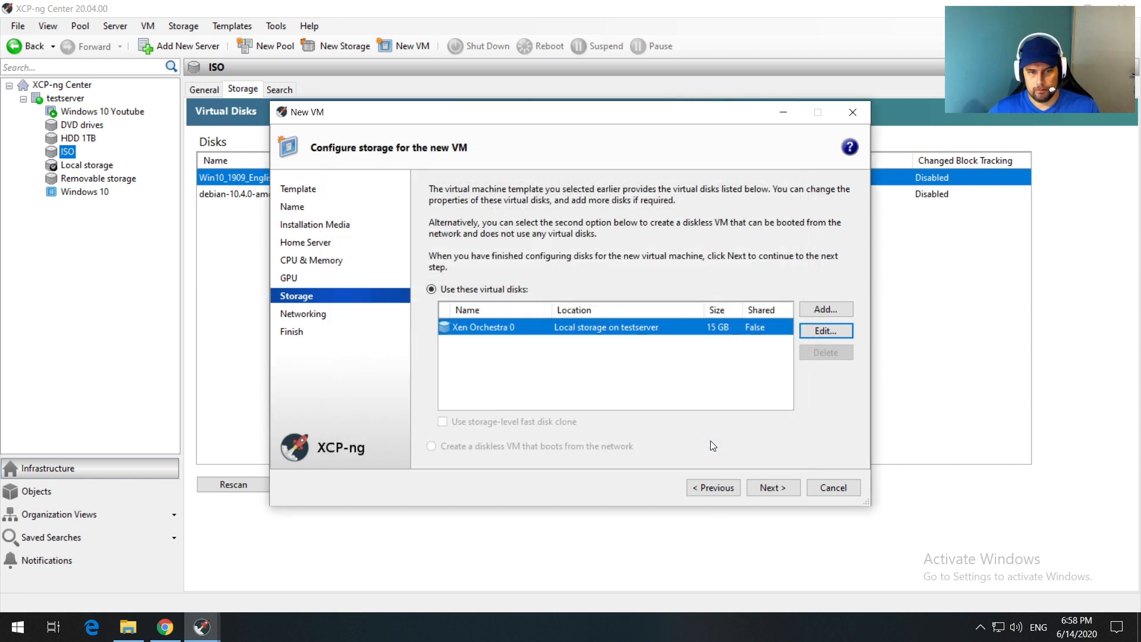
Step: Remove the three extra network interfaces, keeping only Network 0, and create the VM
click(773, 490)
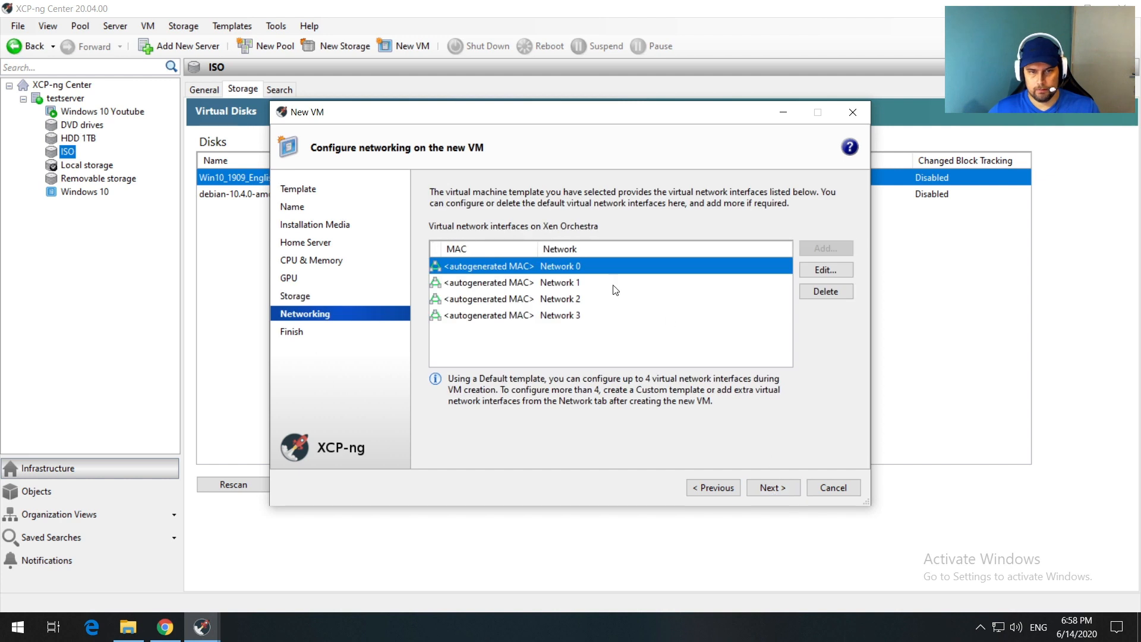
click(585, 284)
click(819, 292)
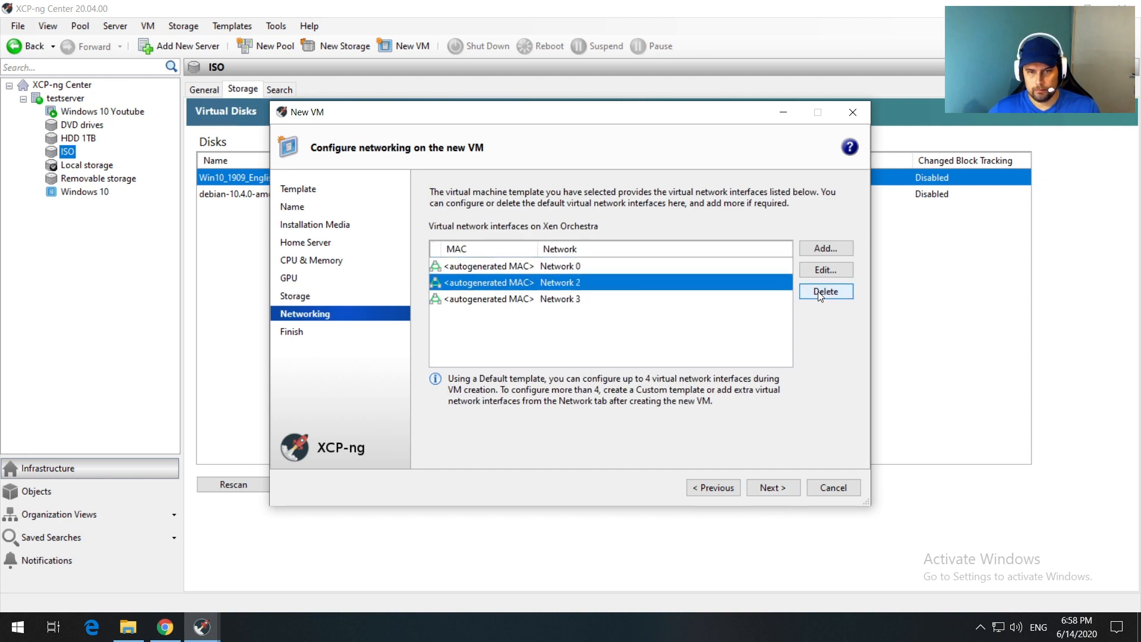
click(819, 292)
click(819, 292)
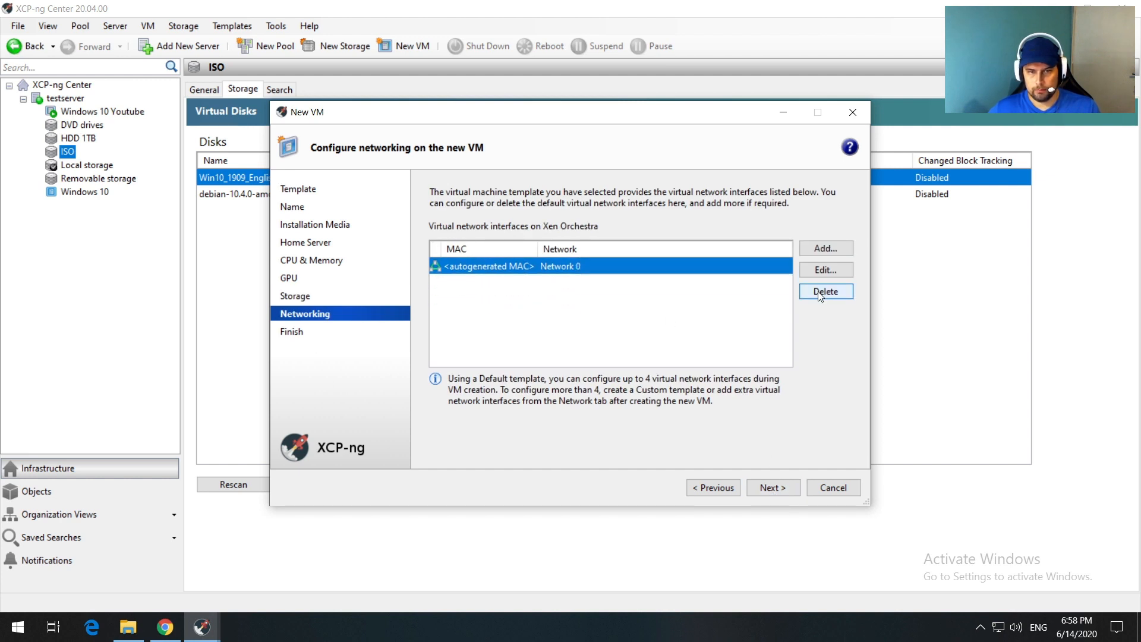
click(781, 492)
click(764, 488)
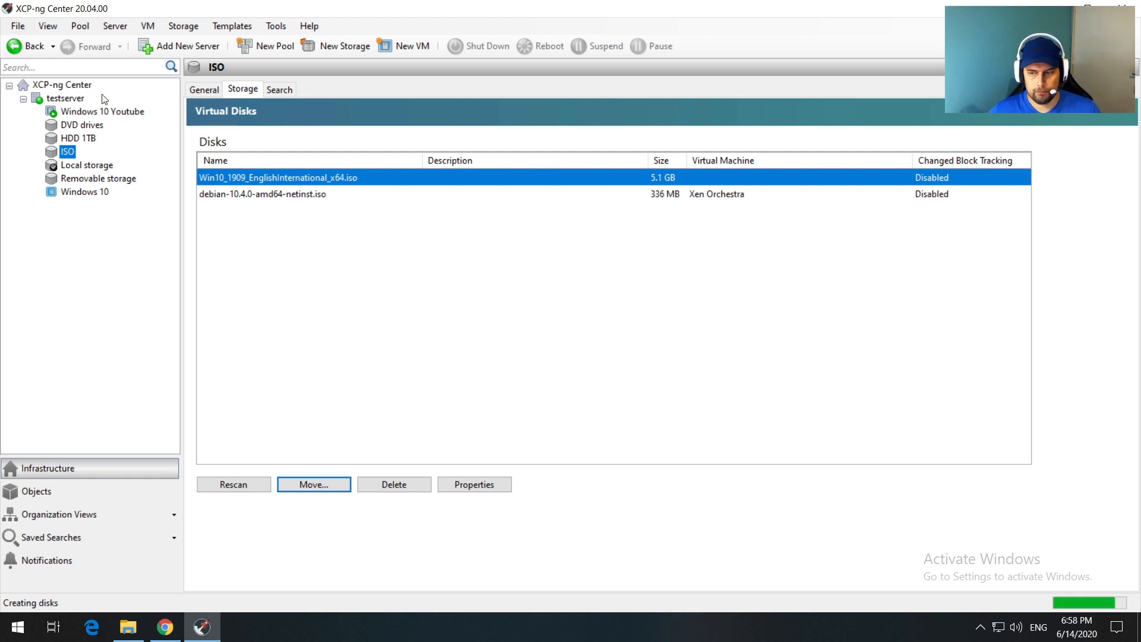
Step: Start the text-mode Debian installer in the Xen Orchestra console with English as the language
click(93, 126)
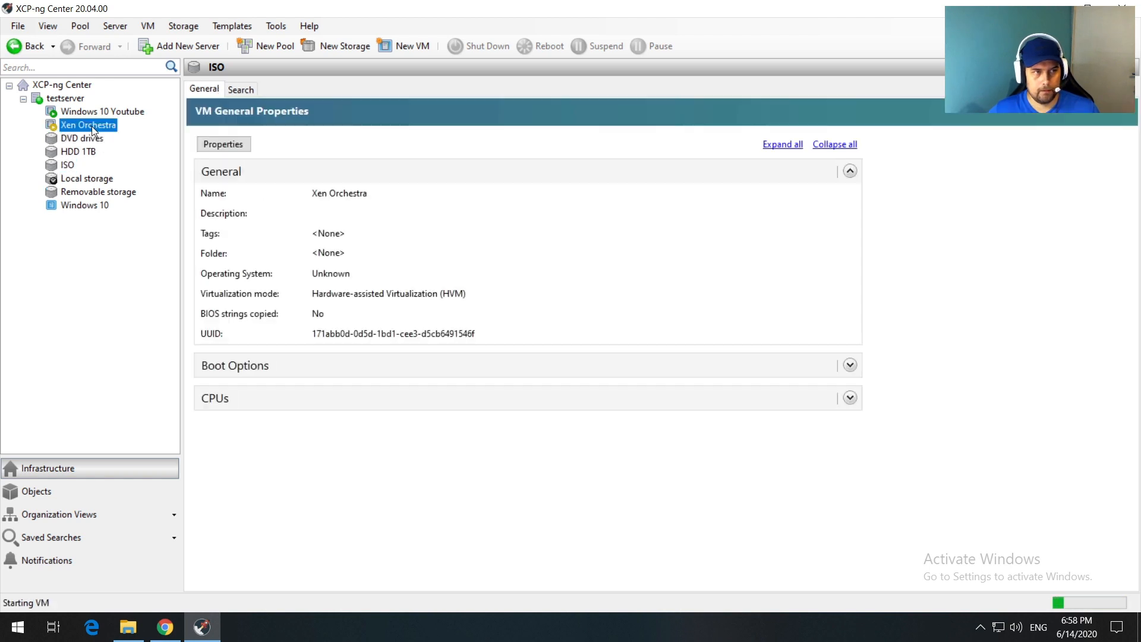
click(369, 95)
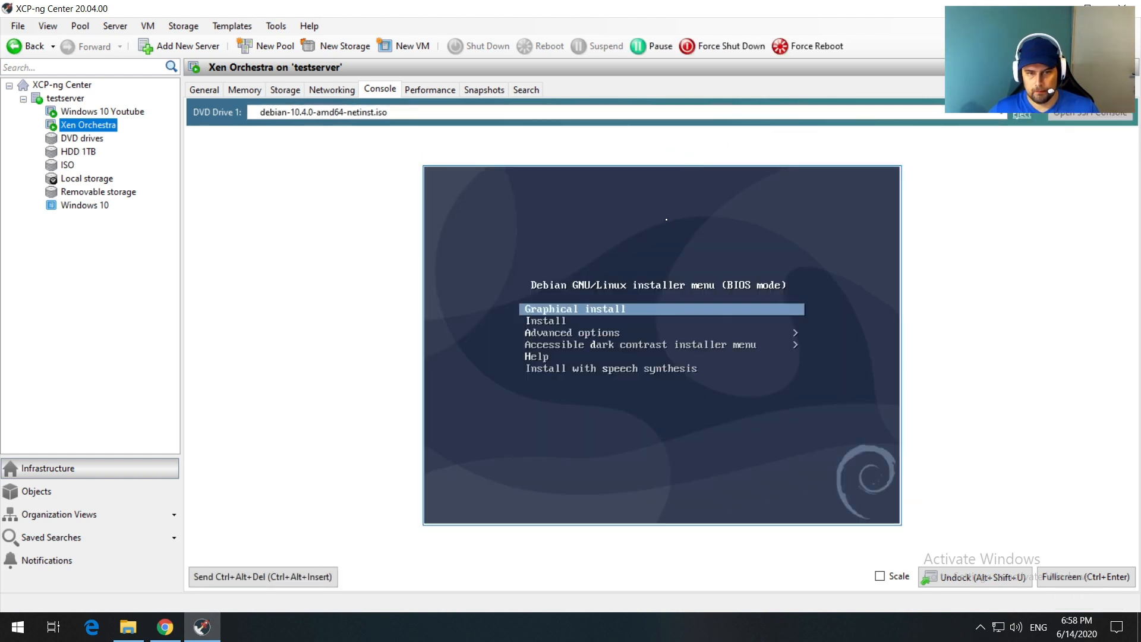
key(Down)
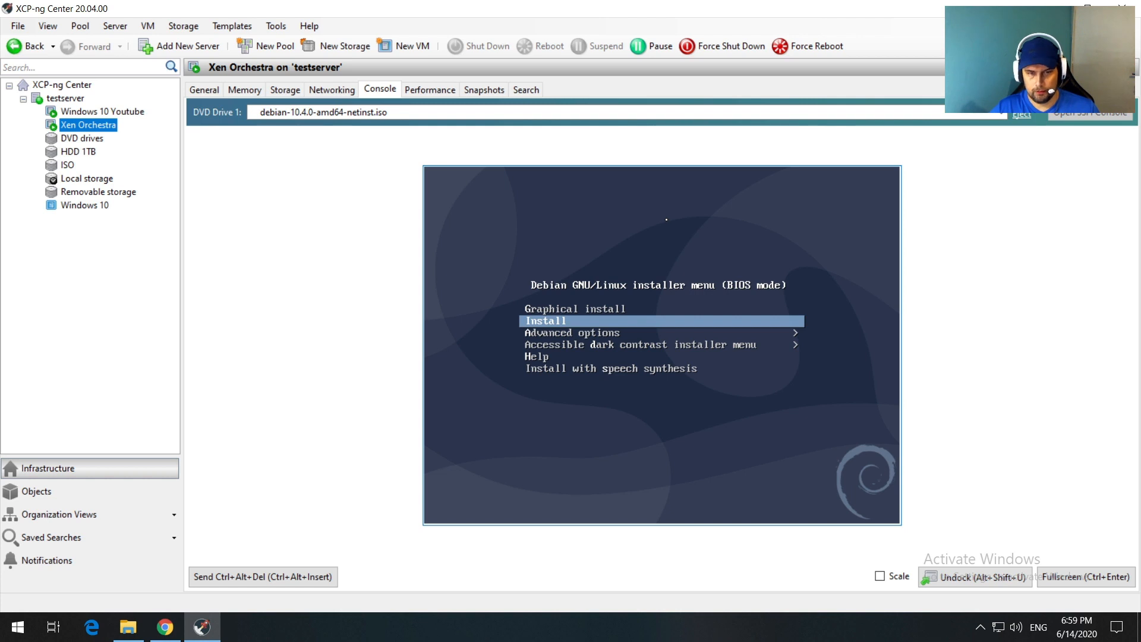
key(Return)
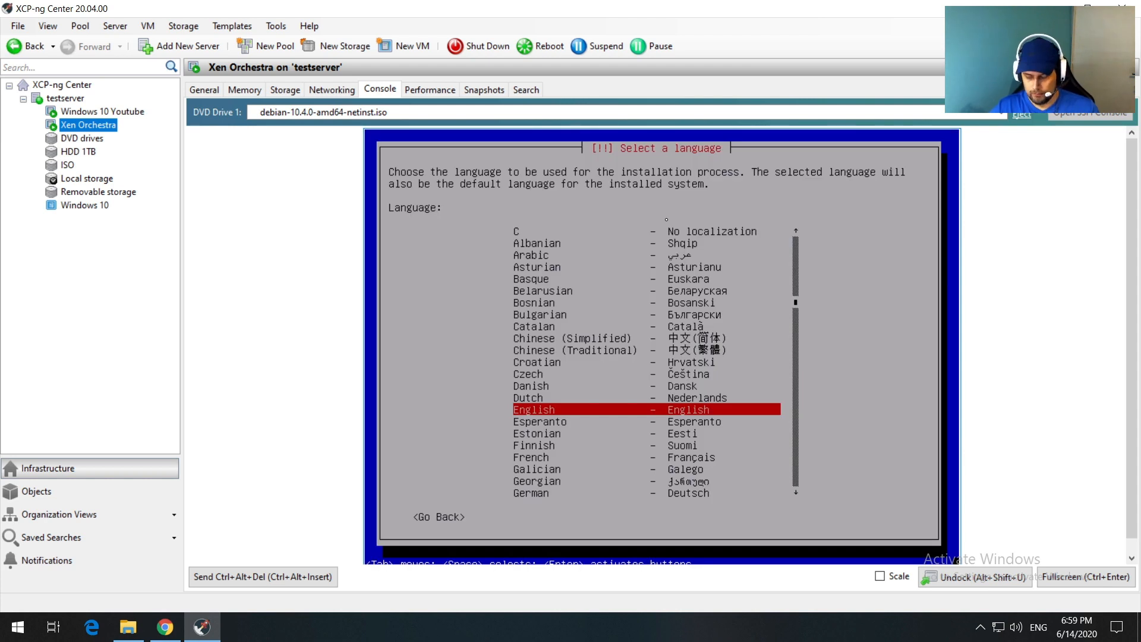
key(Return)
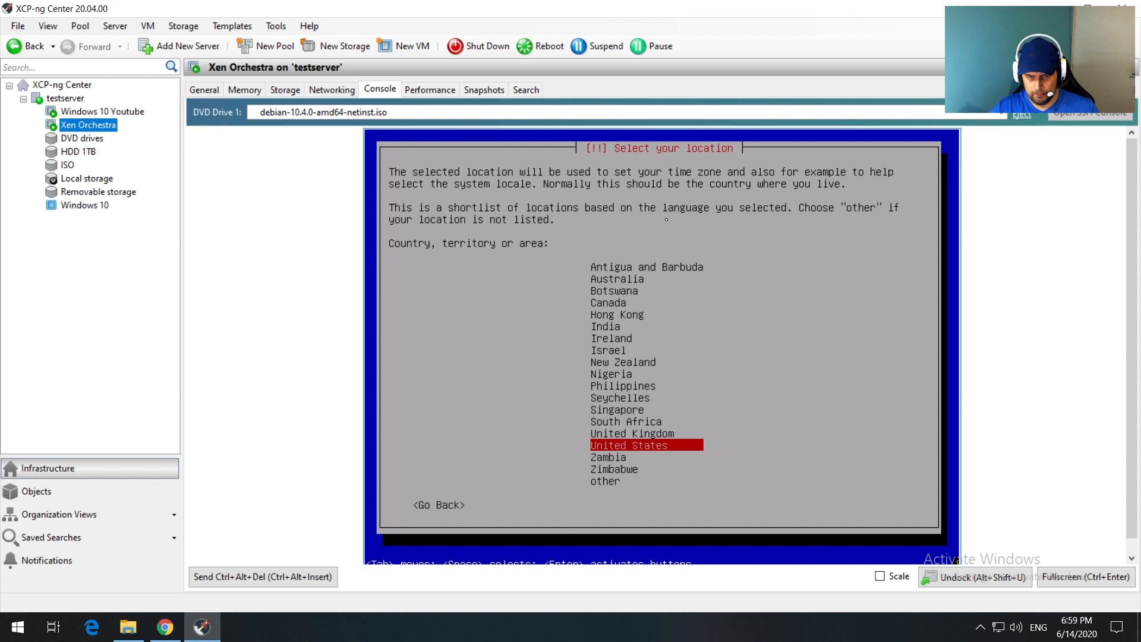
Step: Set the location to other > Asia > Indonesia, with en_US.UTF-8 locale and American English keymap
key(Up)
key(Down)
key(Down)
key(Down)
key(Down)
key(Return)
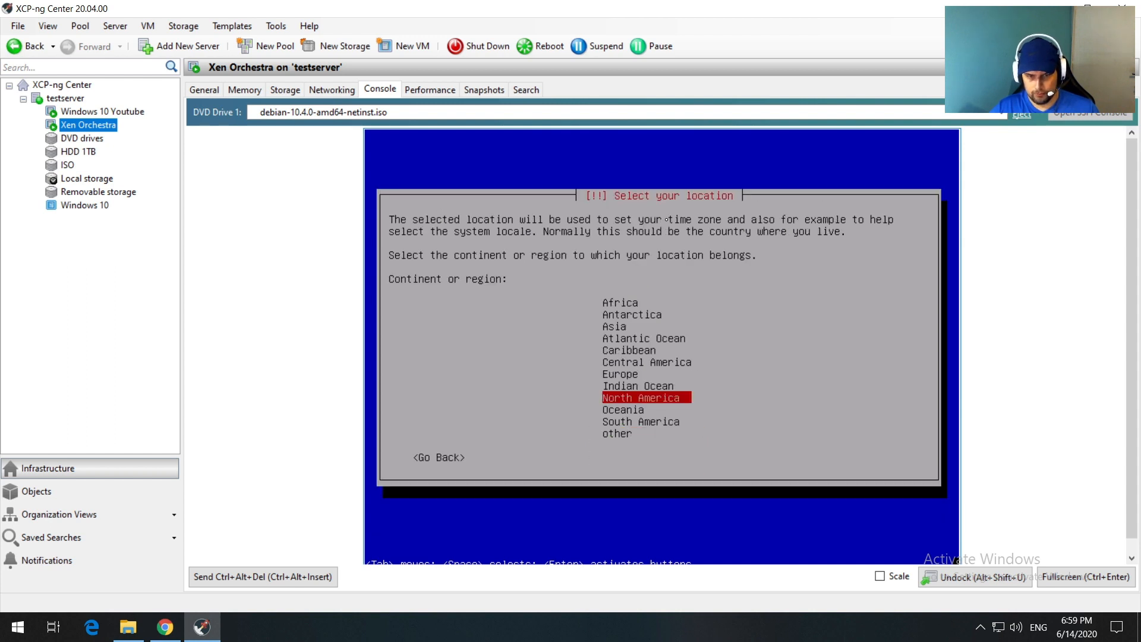
key(Up)
key(Up)
key(Up)
key(Up)
key(Up)
key(Up)
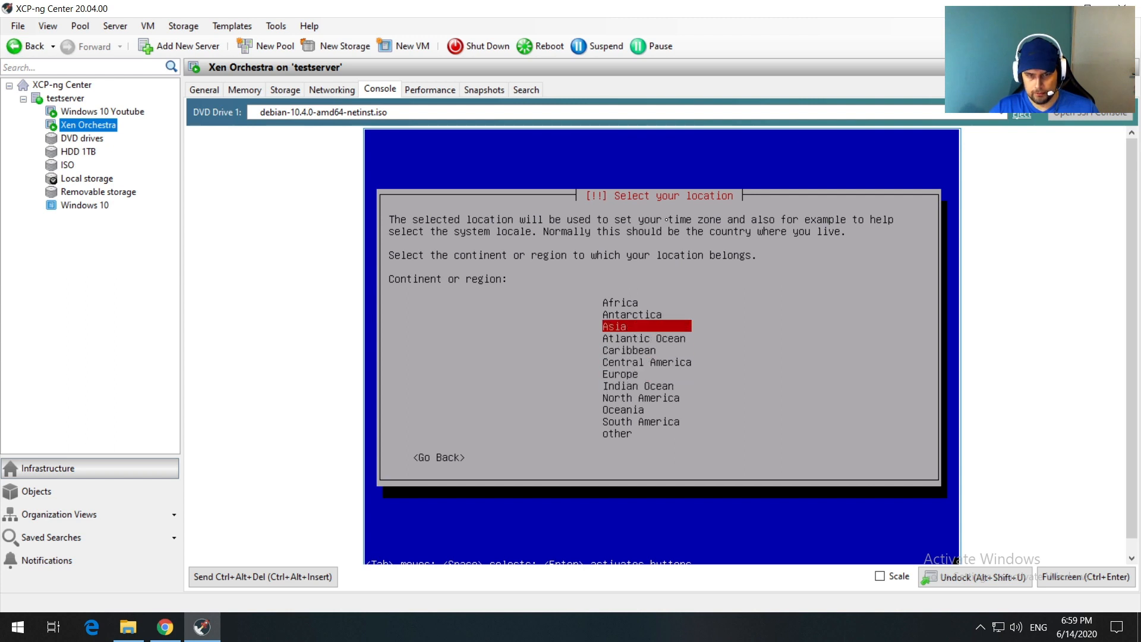
key(Return)
key(Down)
key(Down)
key(Down)
key(Down)
key(Down)
key(Down)
key(Down)
key(Down)
key(Down)
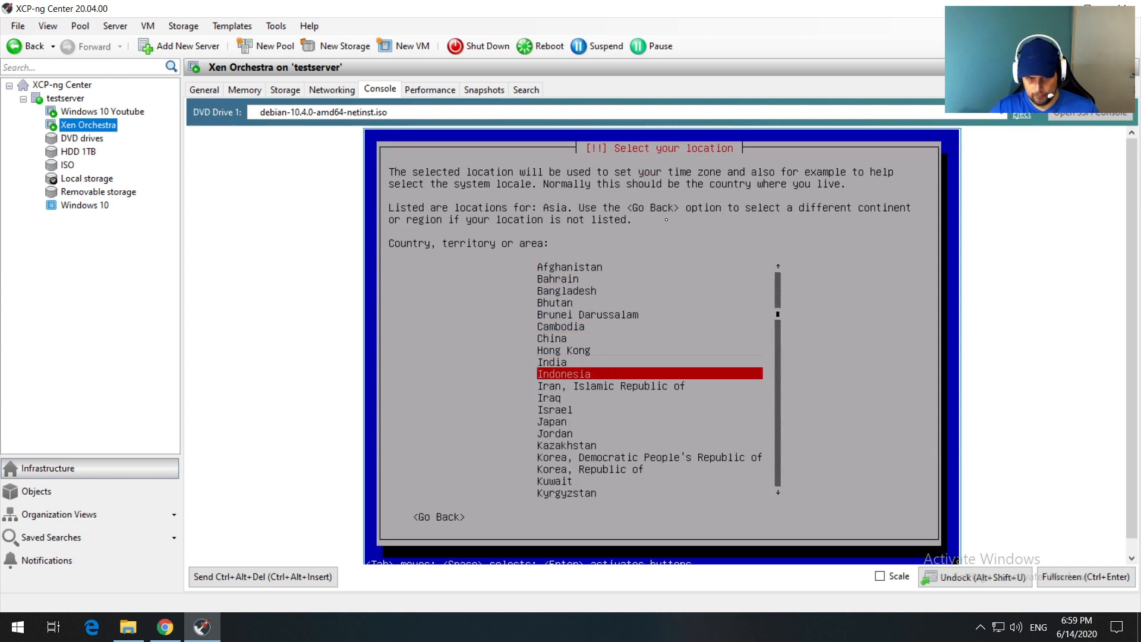
key(Return)
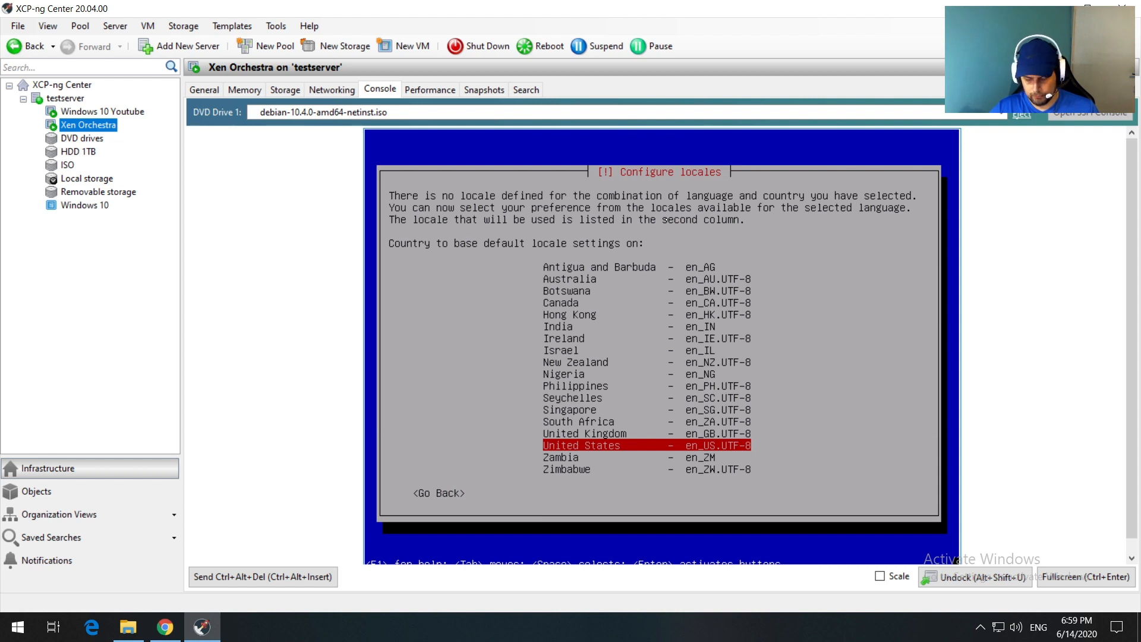
key(Return)
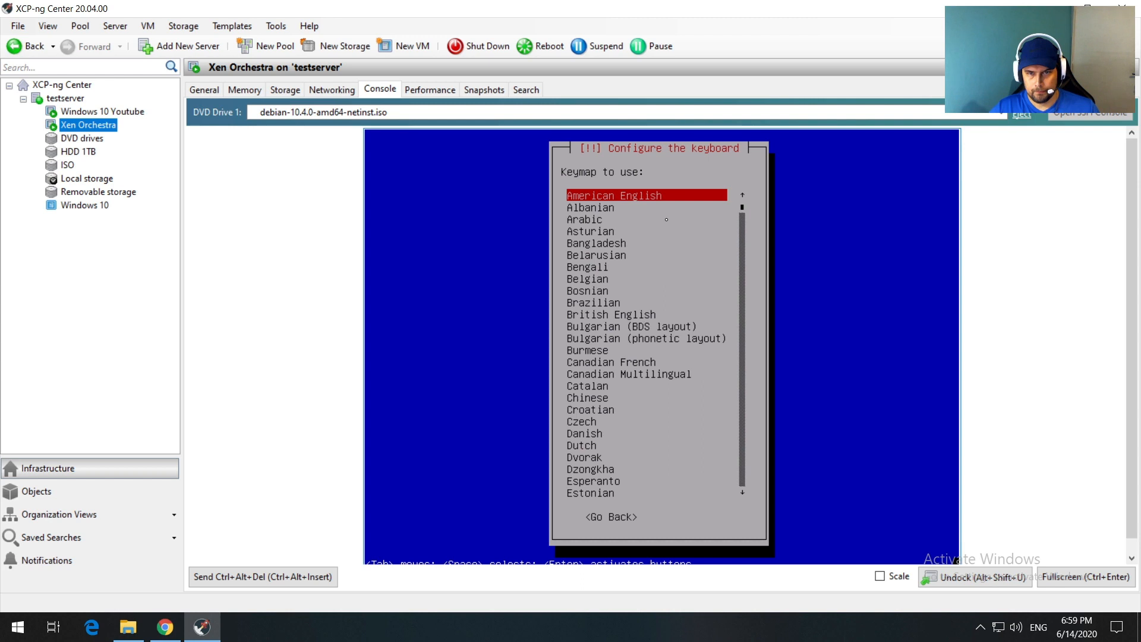
key(Return)
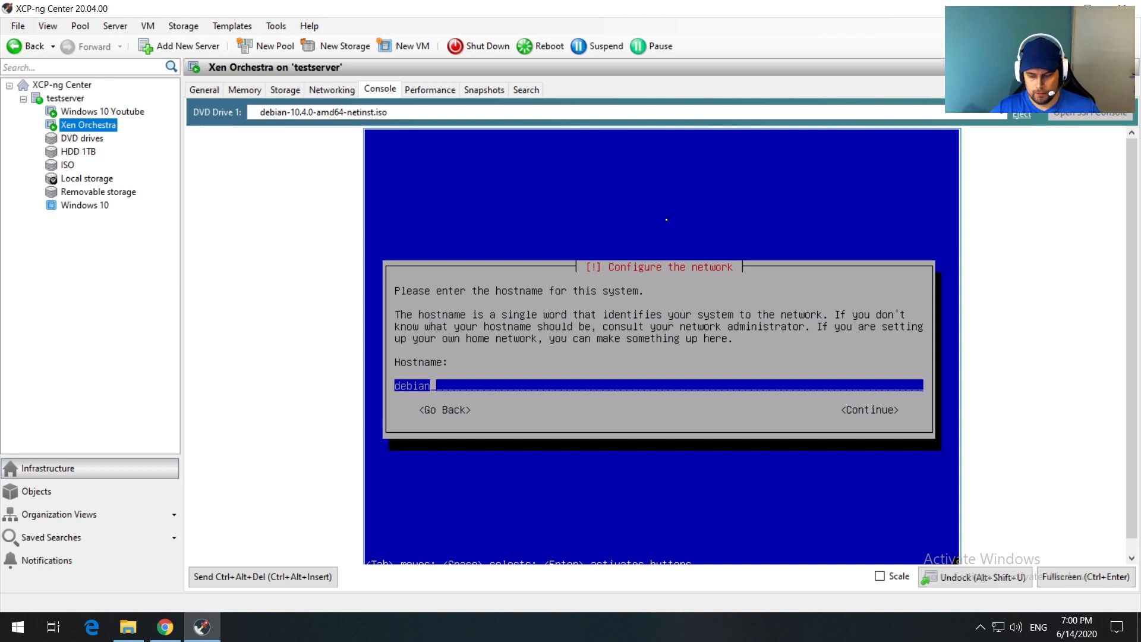
Step: Set the hostname to xenorchestra and leave the domain name blank
key(BackSpace)
key(BackSpace)
key(BackSpace)
key(BackSpace)
key(BackSpace)
key(BackSpace)
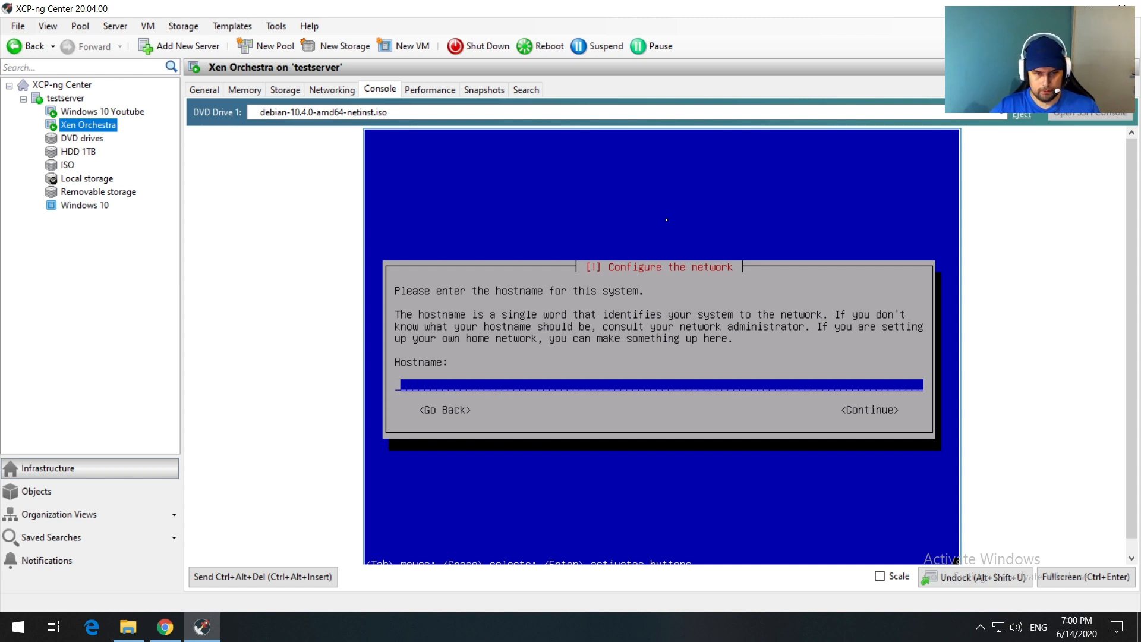
text(xenorc)
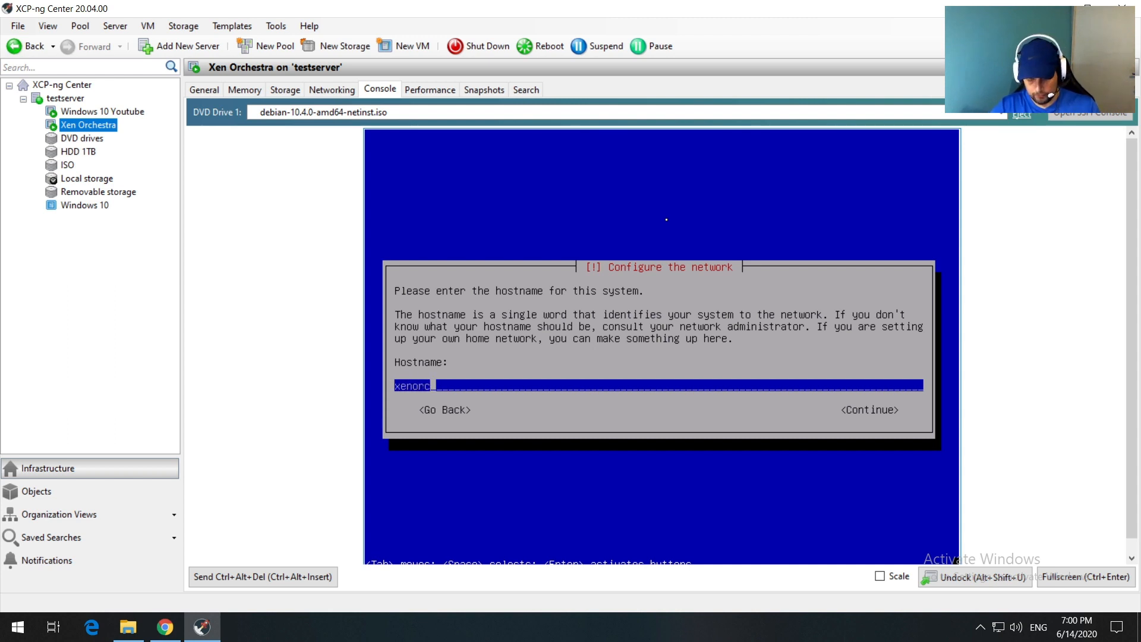
text(hestra)
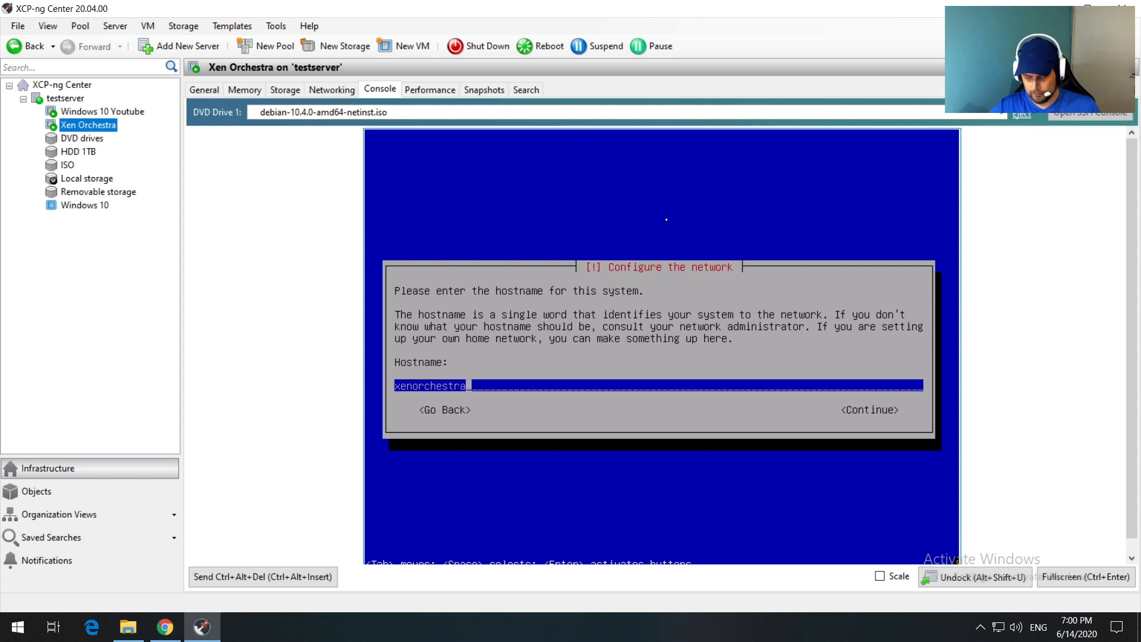
key(Tab)
key(Return)
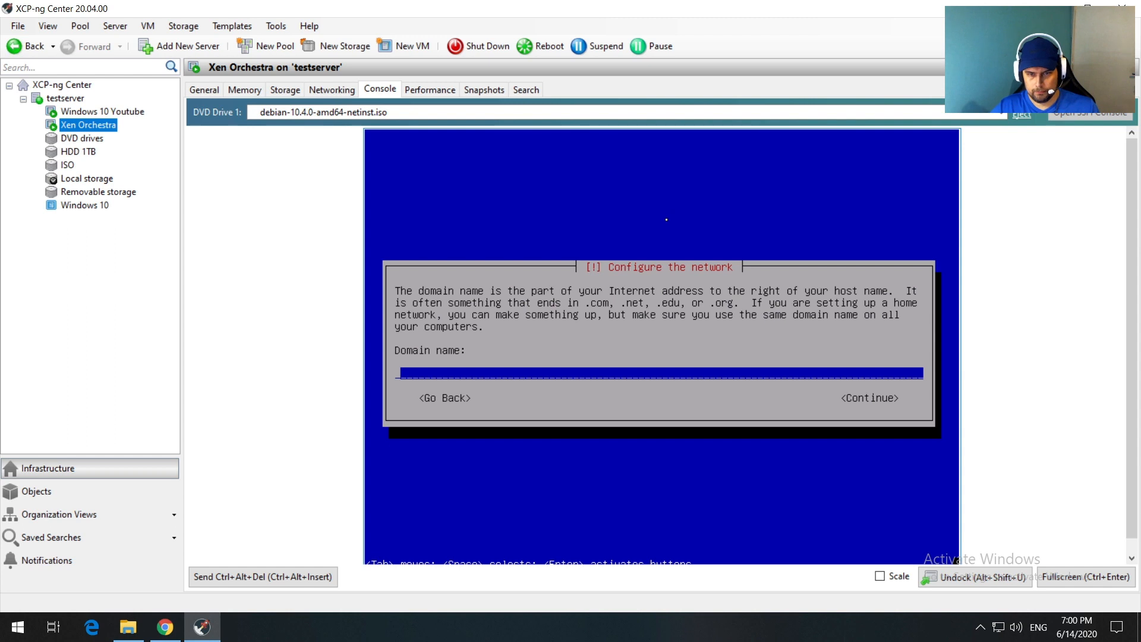
key(Tab)
key(Return)
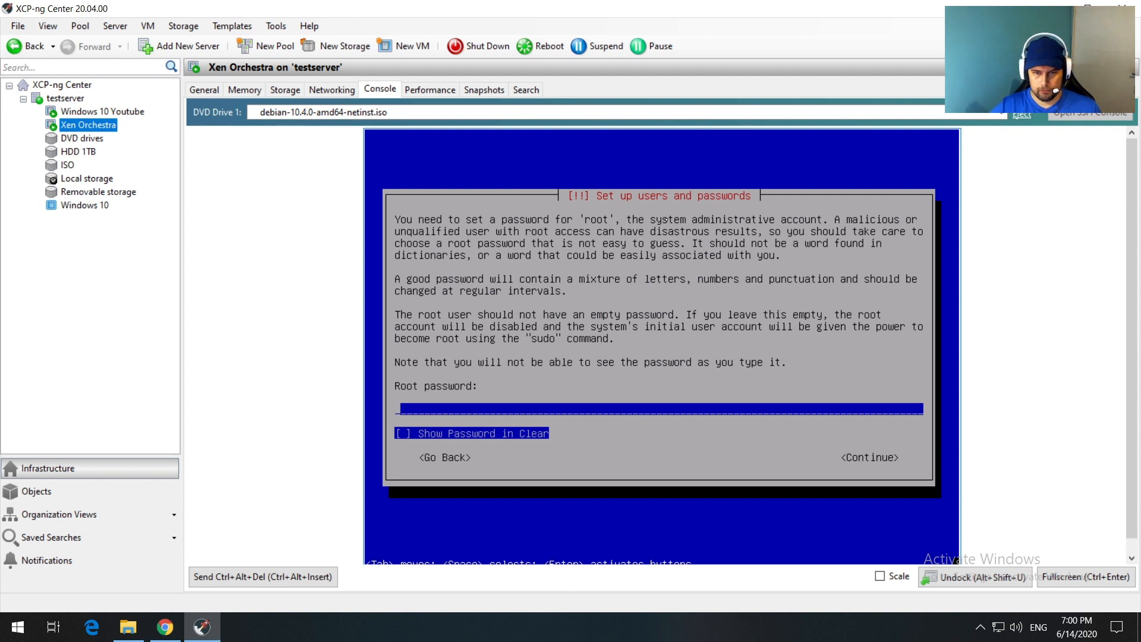
Step: Set the root password and confirm it
text(**)
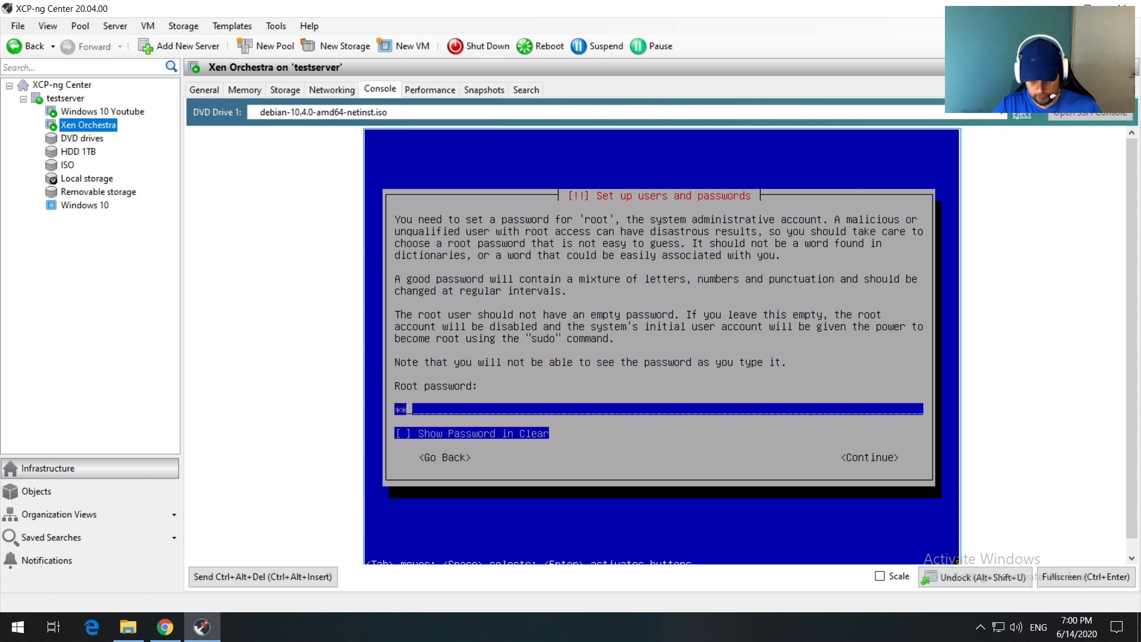
text(******)
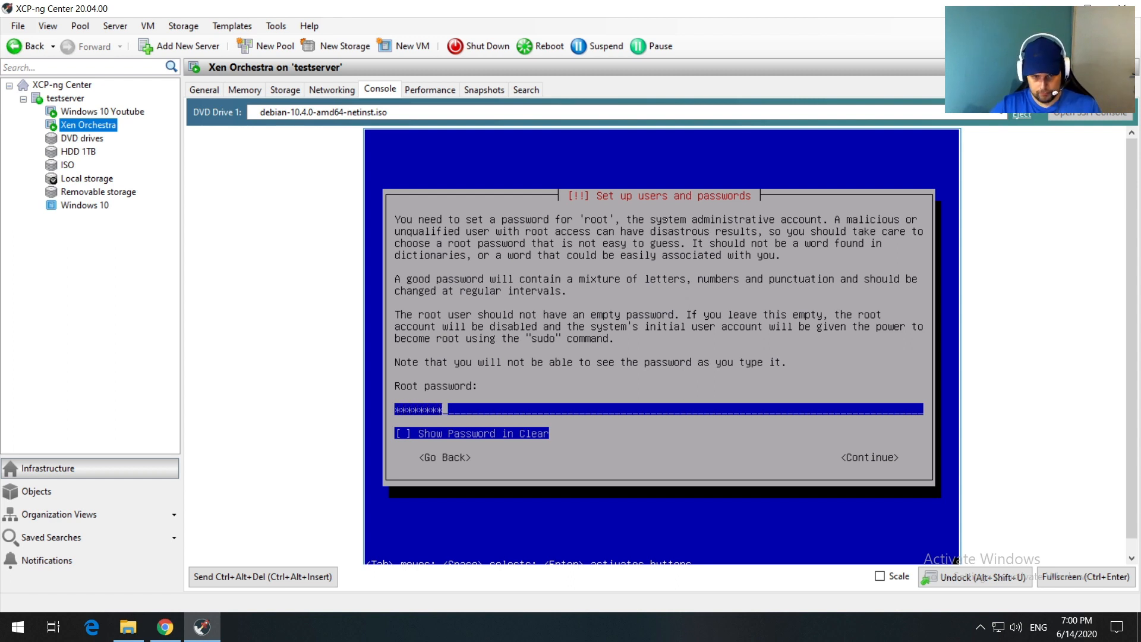
key(Tab)
key(Tab)
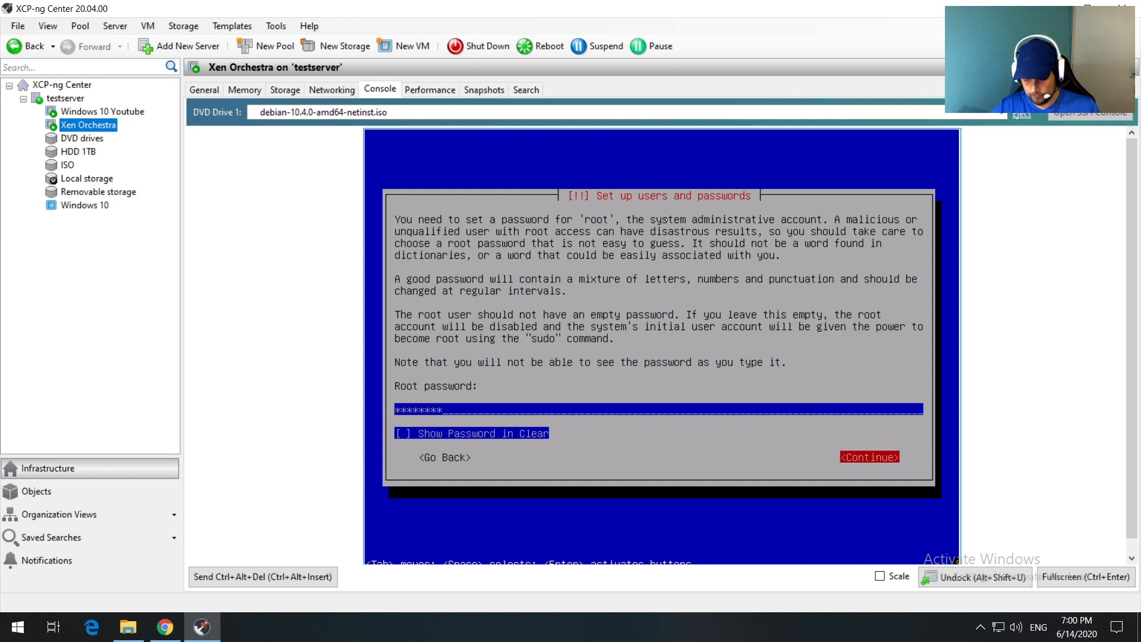
key(Return)
text(********)
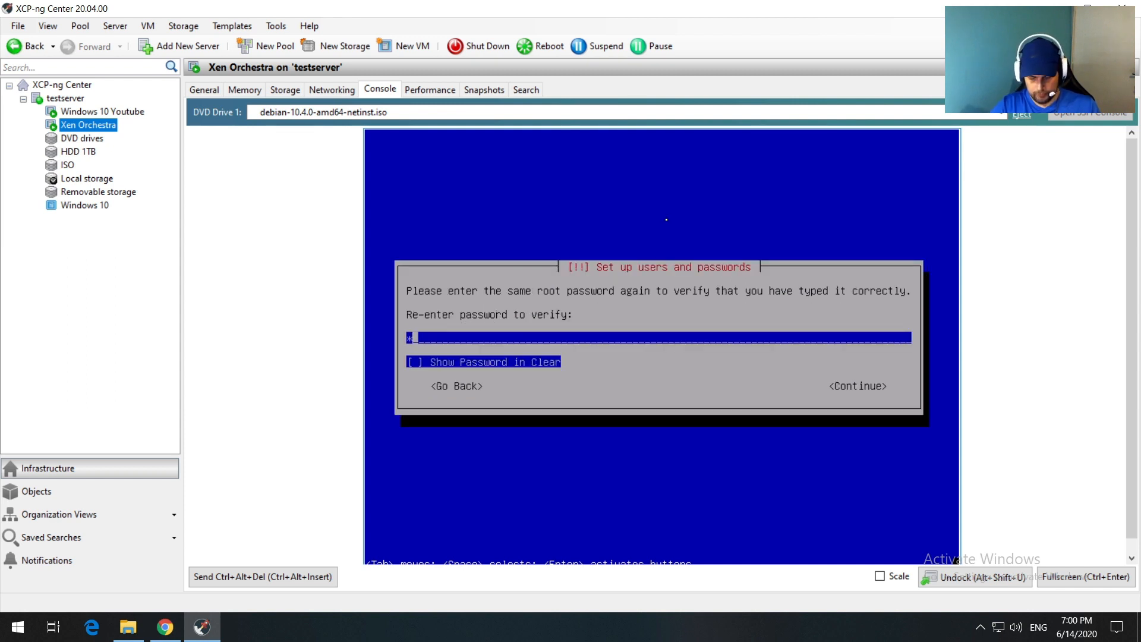
key(Tab)
key(Tab)
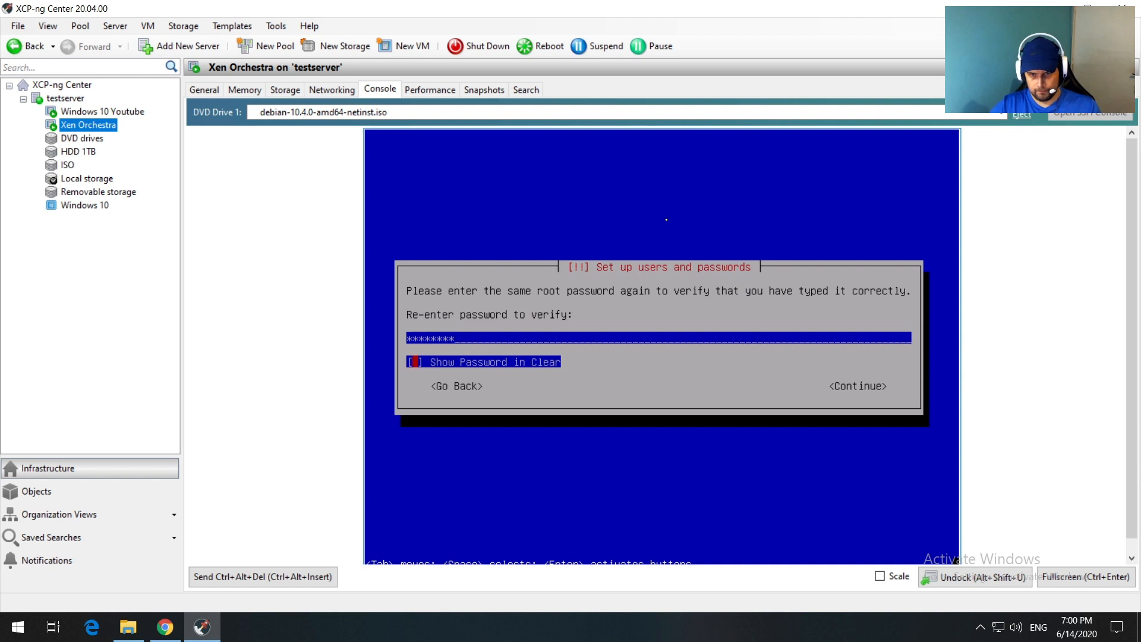
key(Return)
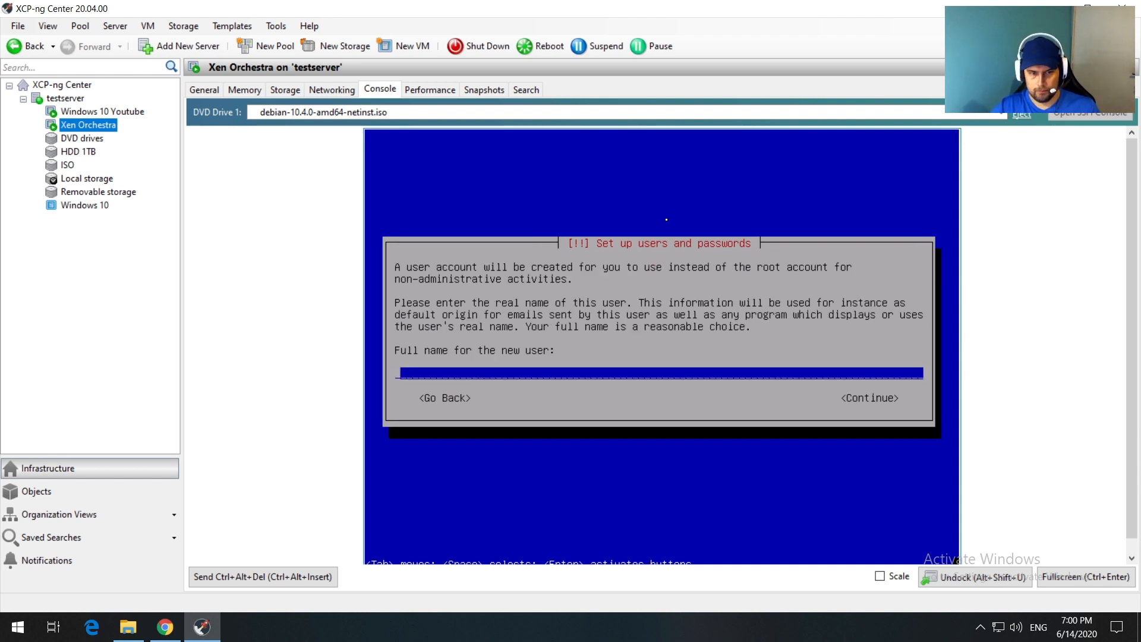
Step: Create the user account with the user's full name, the suggested username, and a confirmed password
text(raymon)
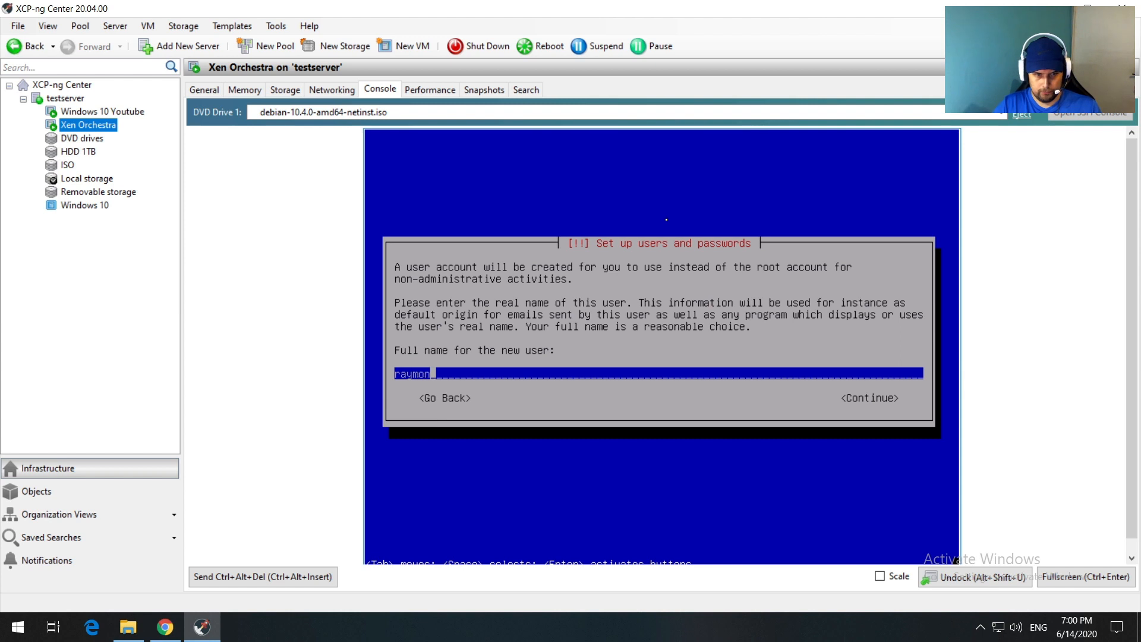
key(Tab)
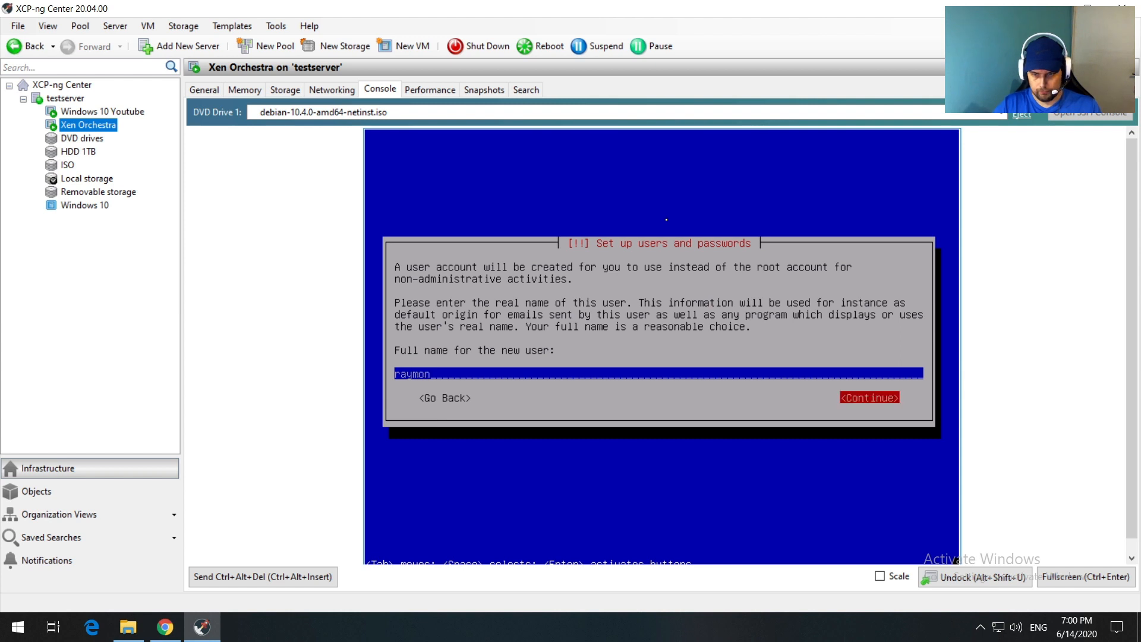
key(Return)
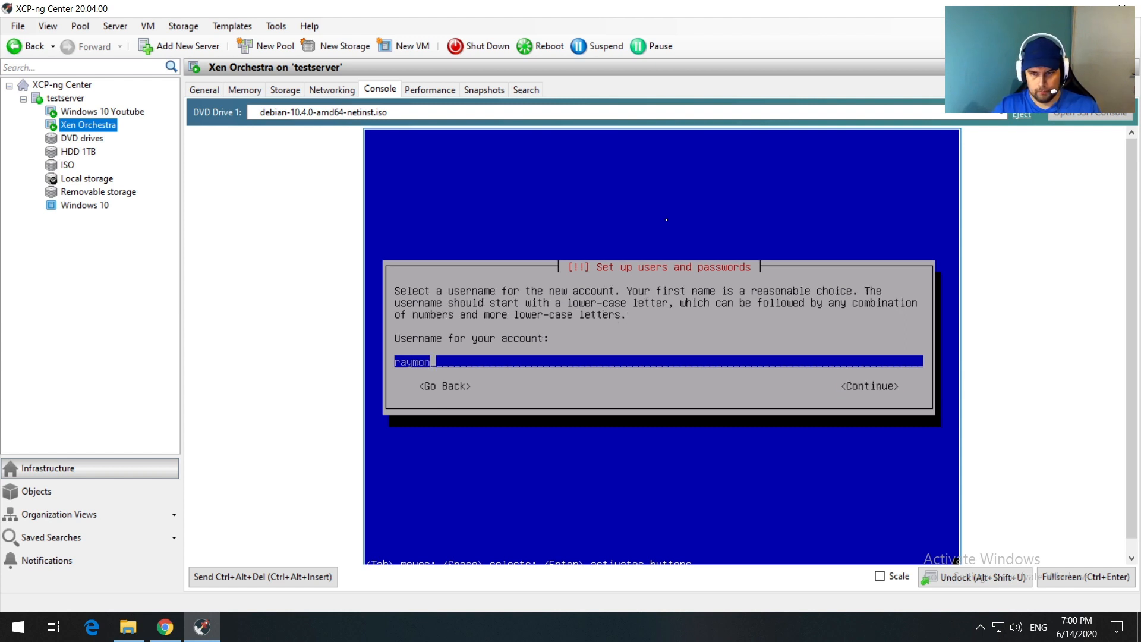
key(Tab)
key(Return)
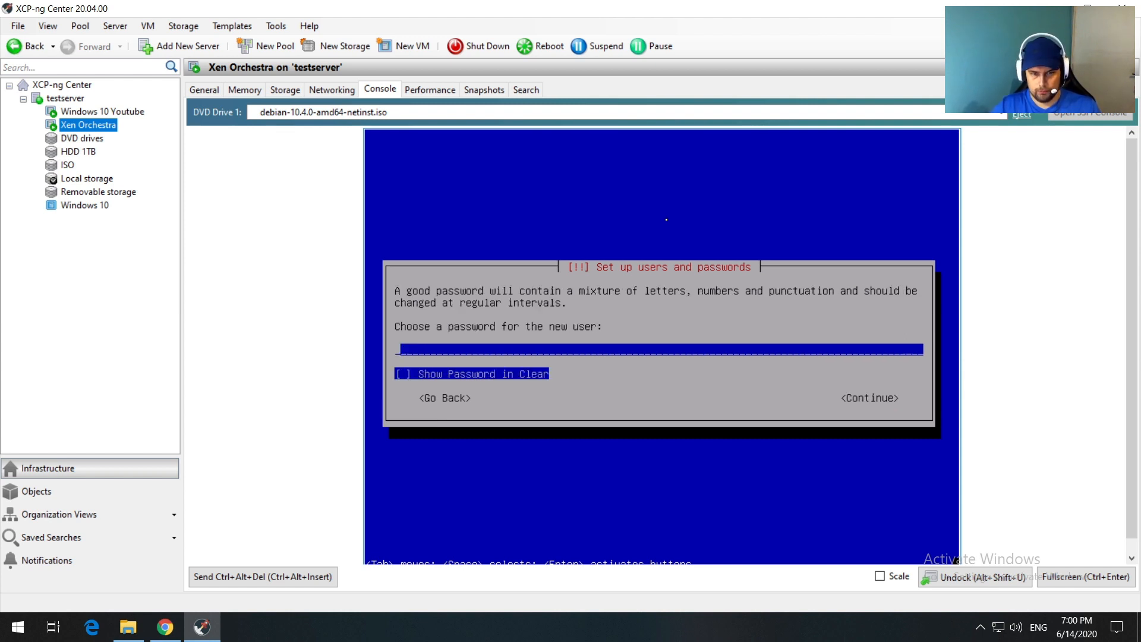
text(********)
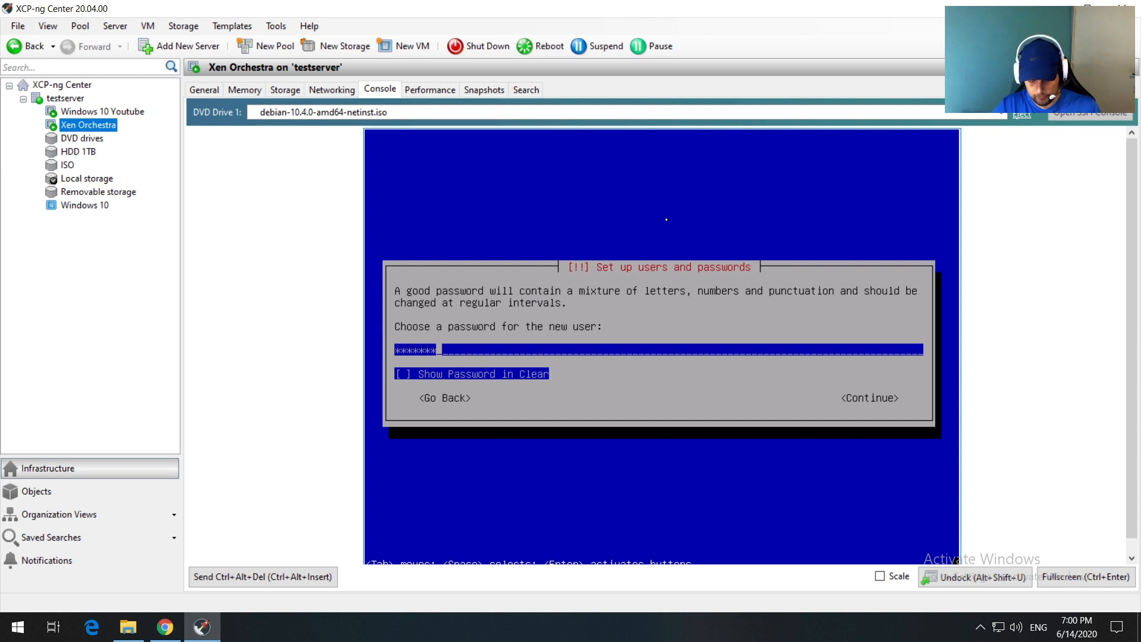
key(Tab)
key(Tab)
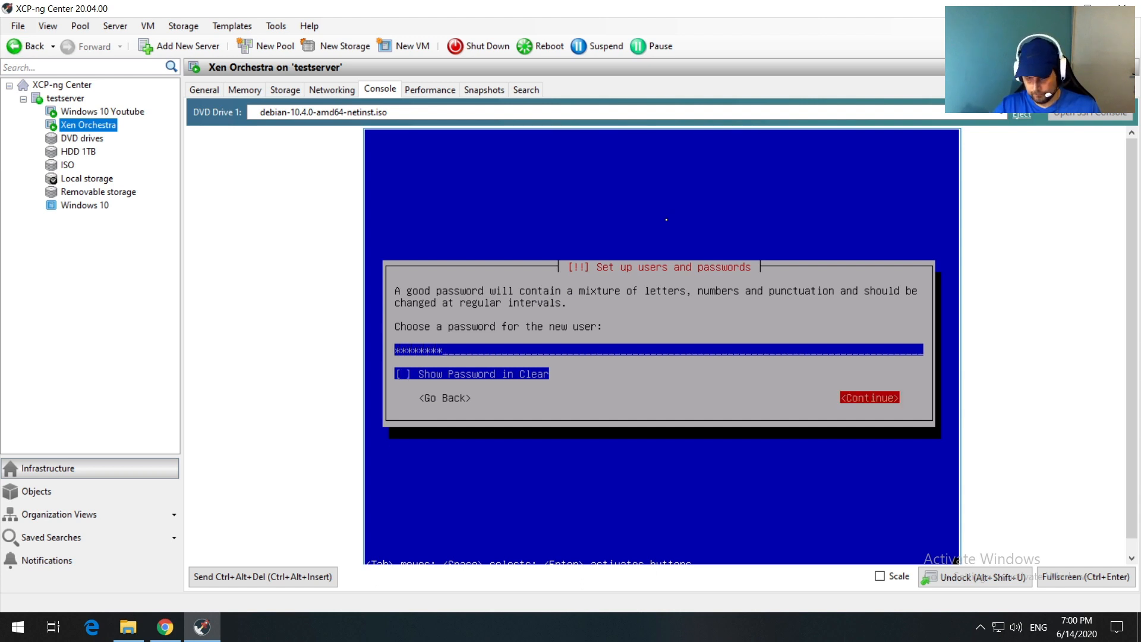
key(Return)
text(********)
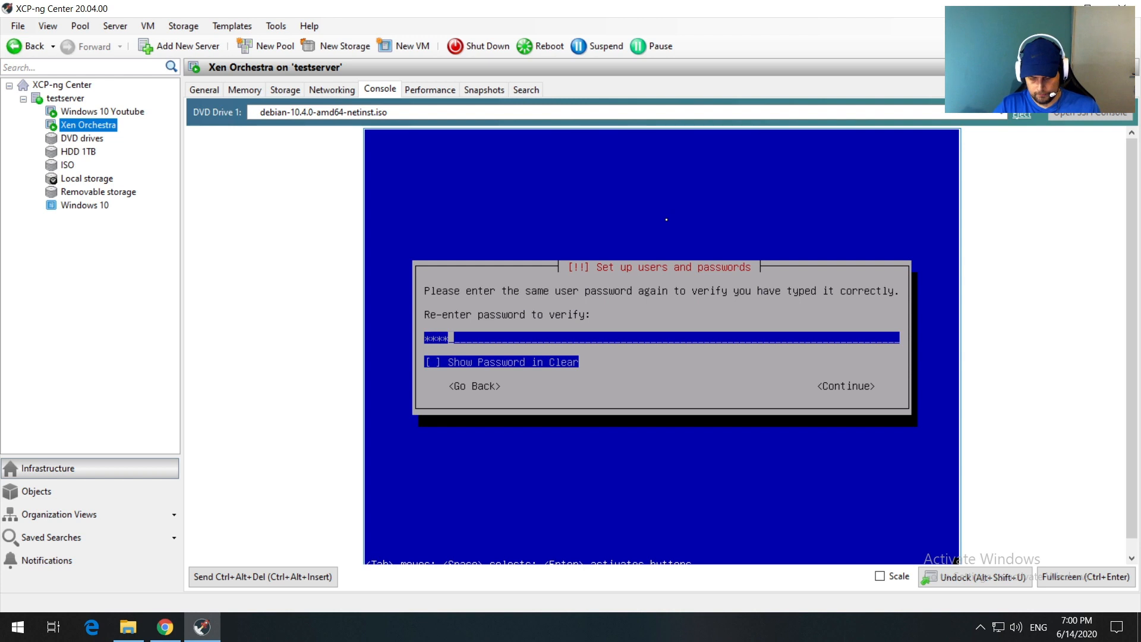
key(Tab)
key(Tab)
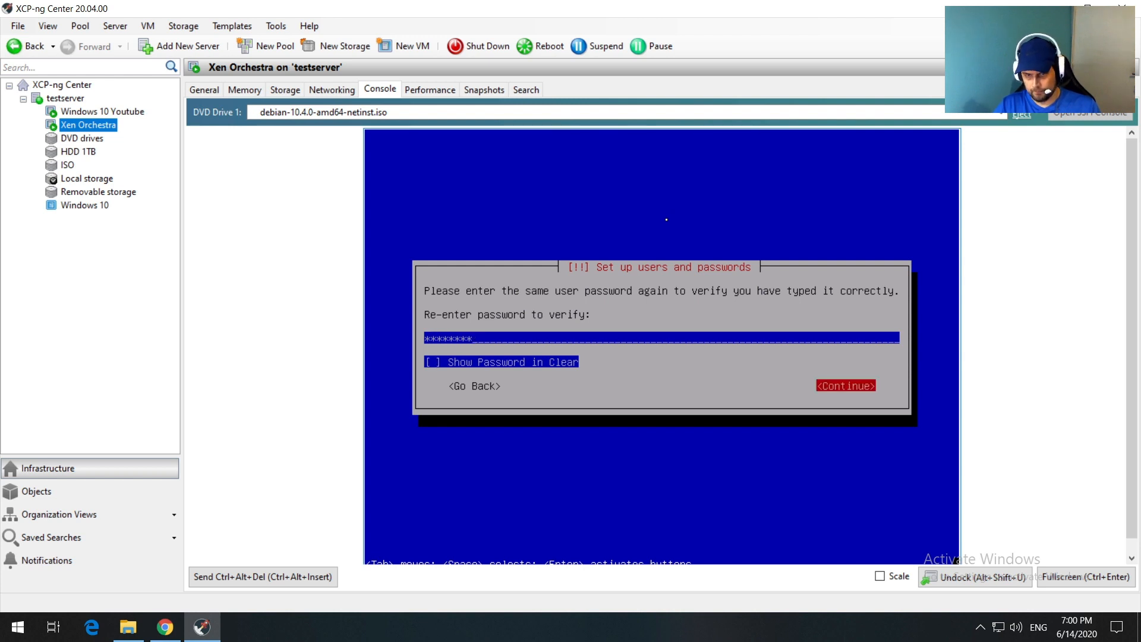
key(Return)
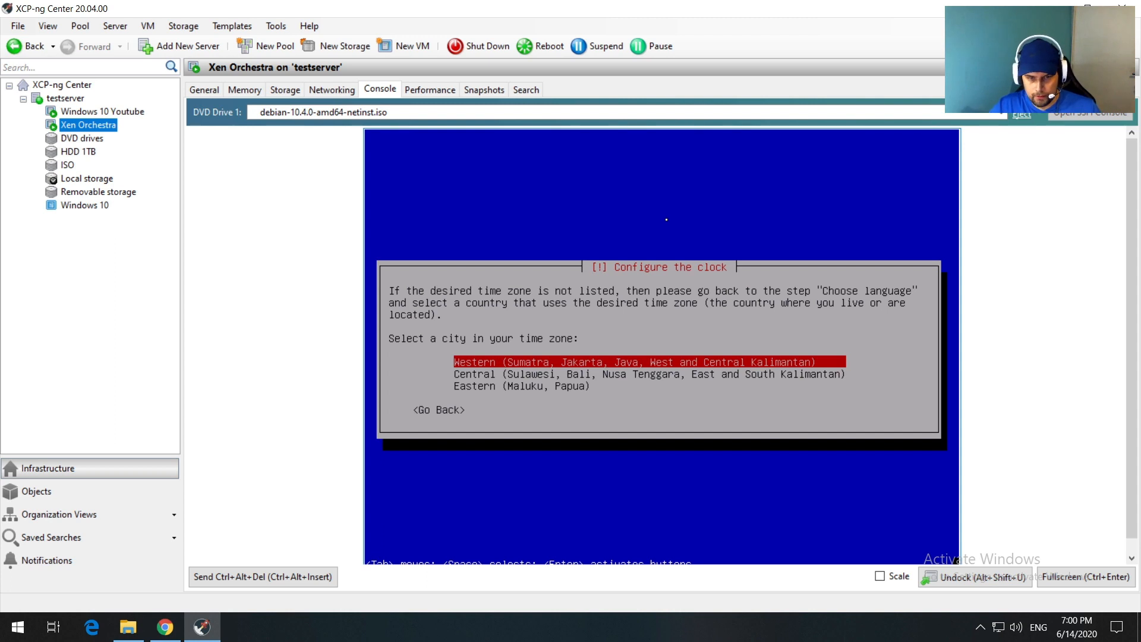
Step: Accept the Western time zone and write a guided all-files-in-one-partition layout to Virtual disk 1
key(Return)
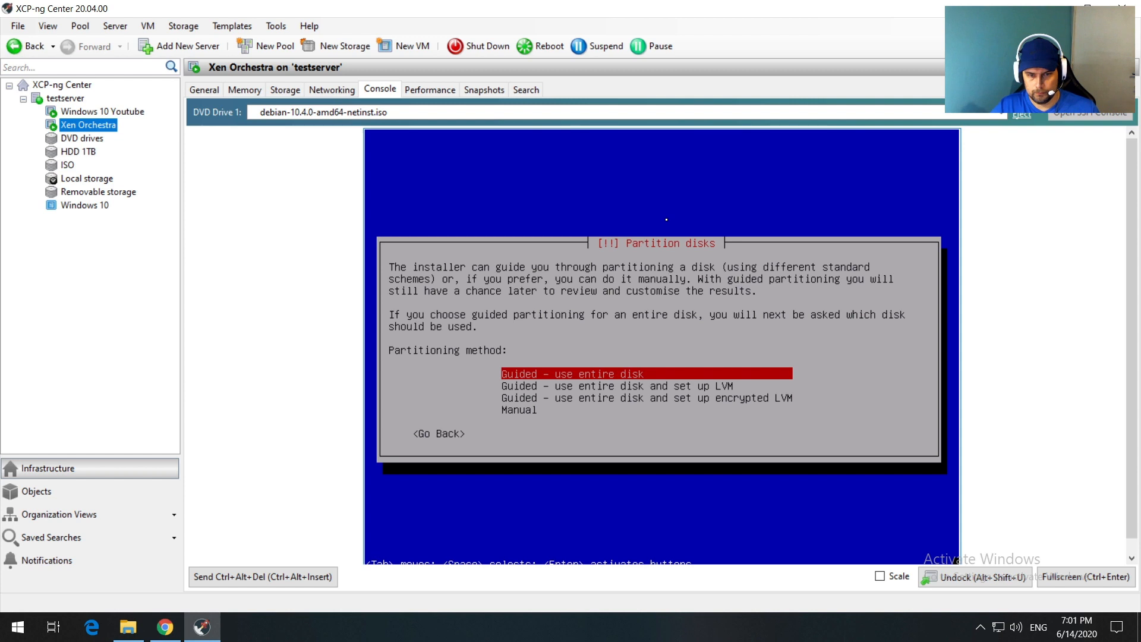
key(Return)
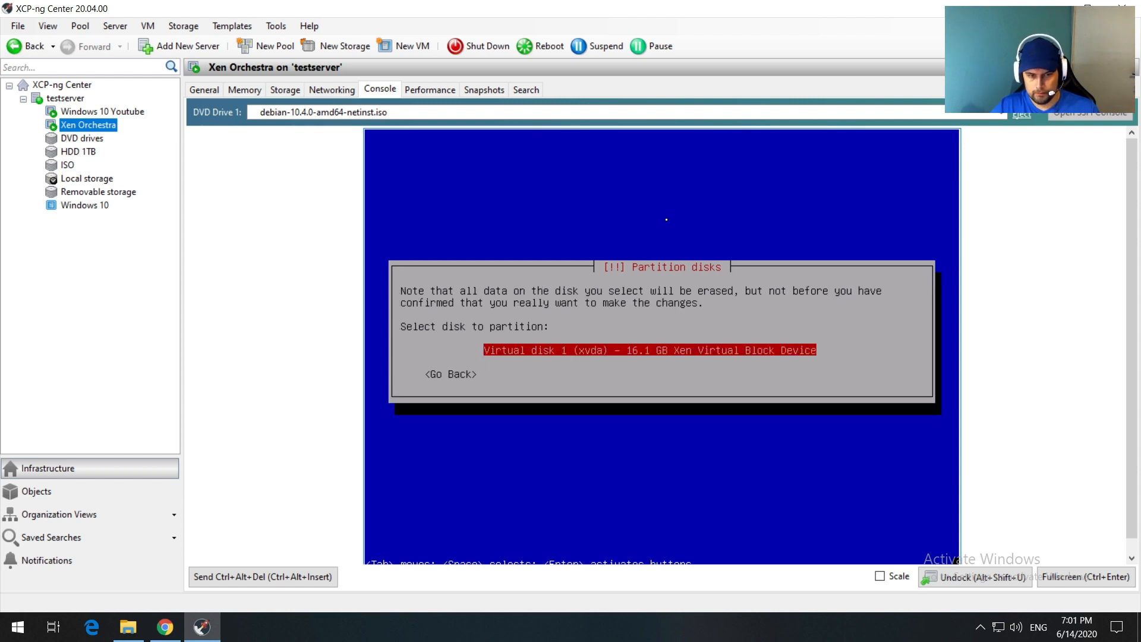
key(Return)
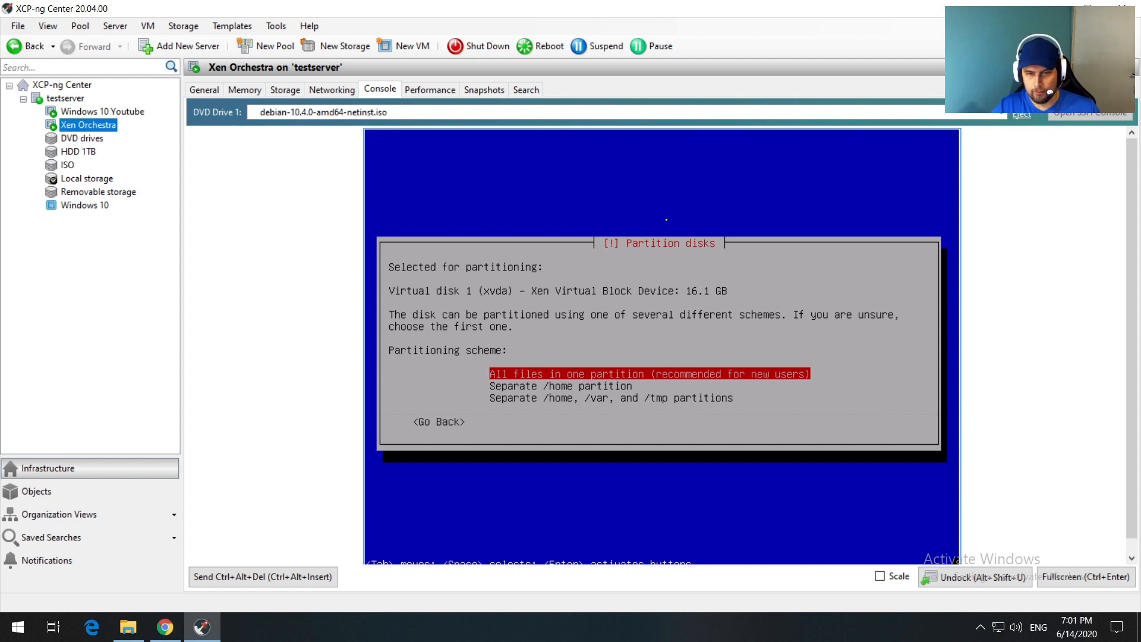
key(Return)
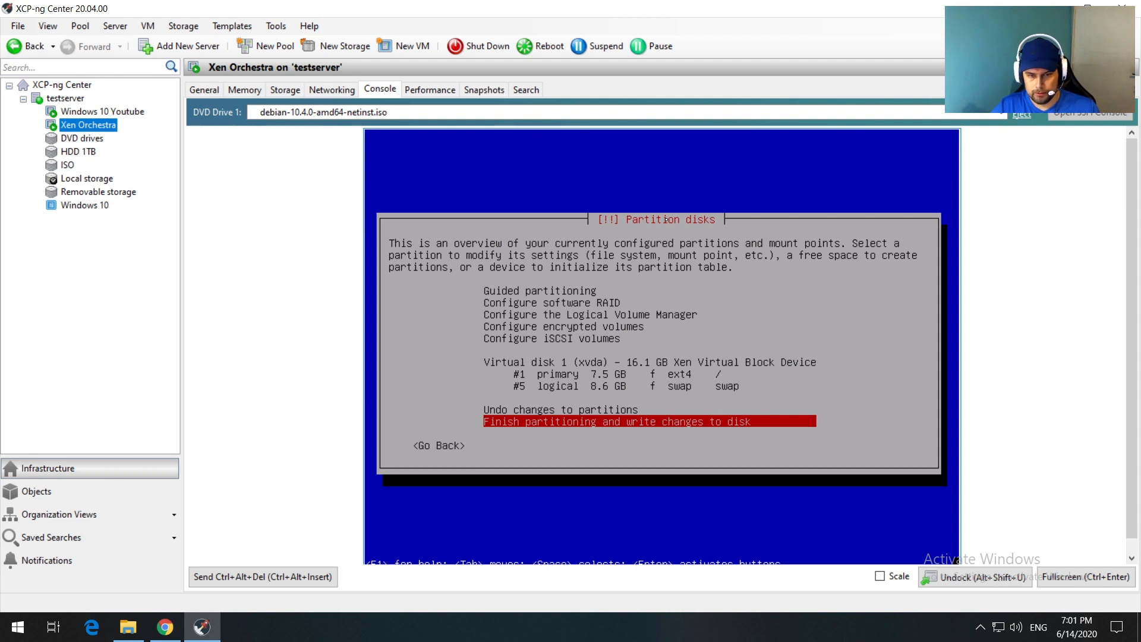
key(Return)
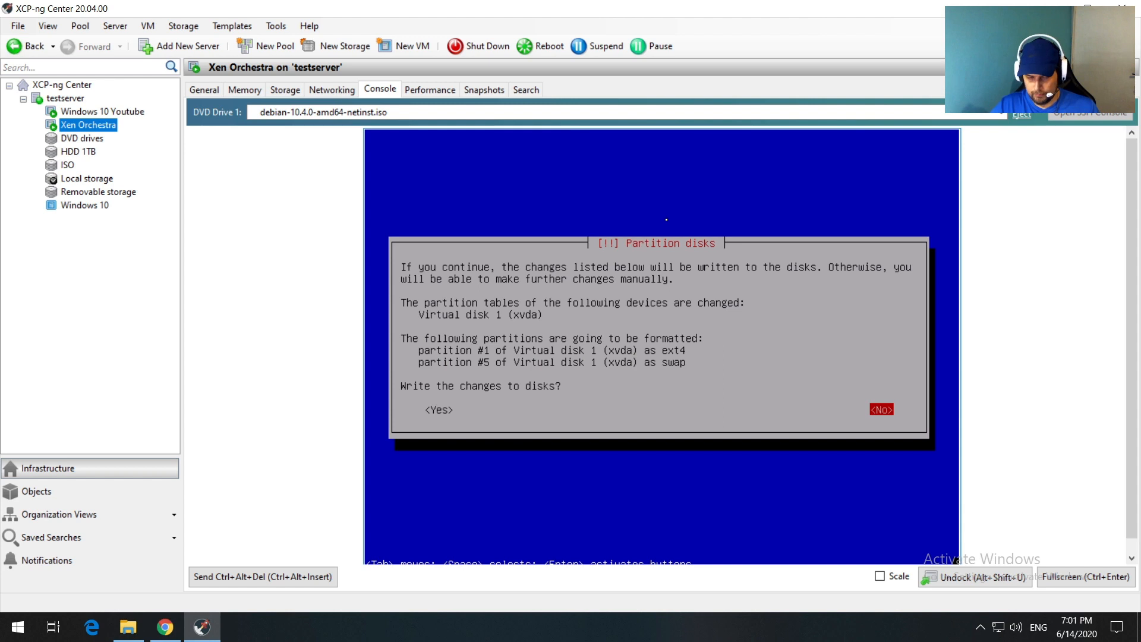
key(Left)
key(Return)
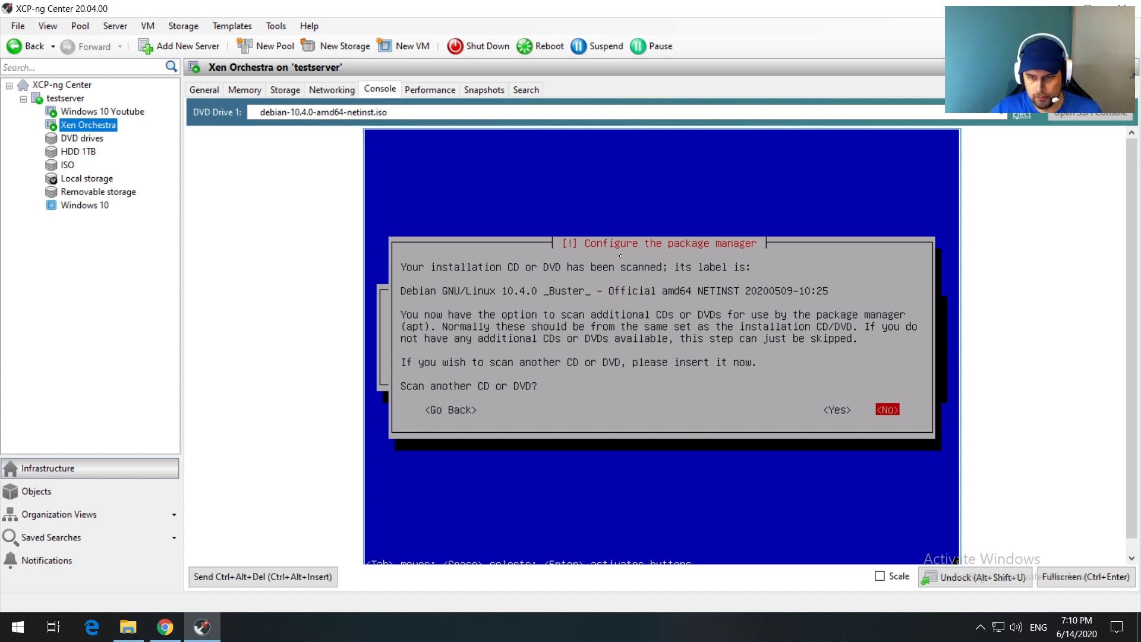
Step: Skip the extra disc scan, use the Indonesia deb.debian.org mirror without proxy, and decline popularity-contest
key(Return)
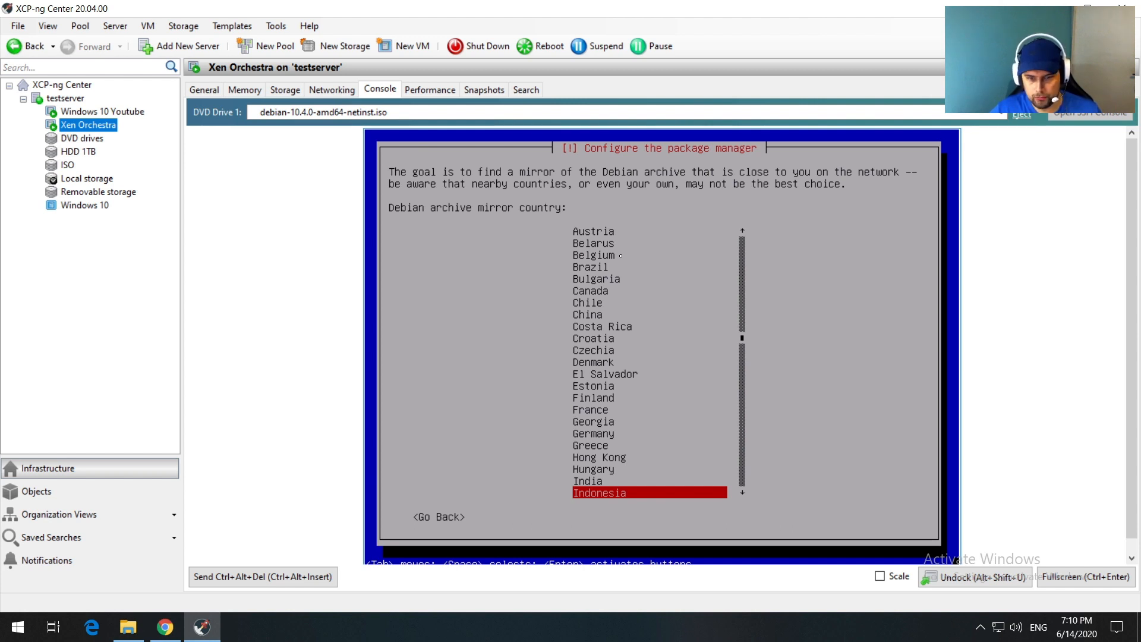
key(Return)
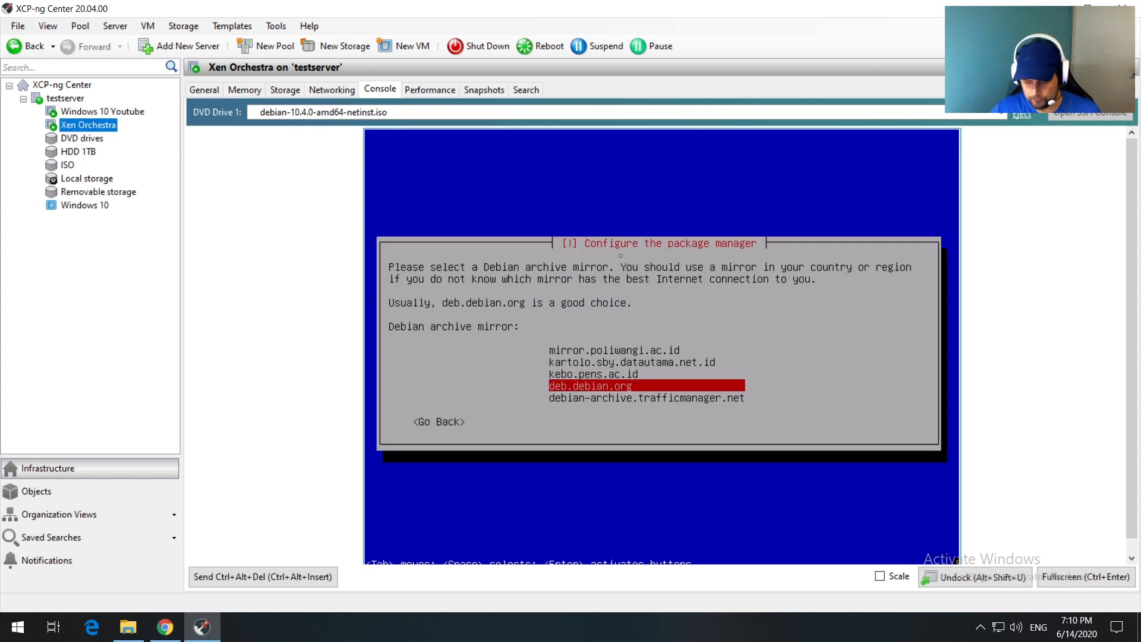
key(Return)
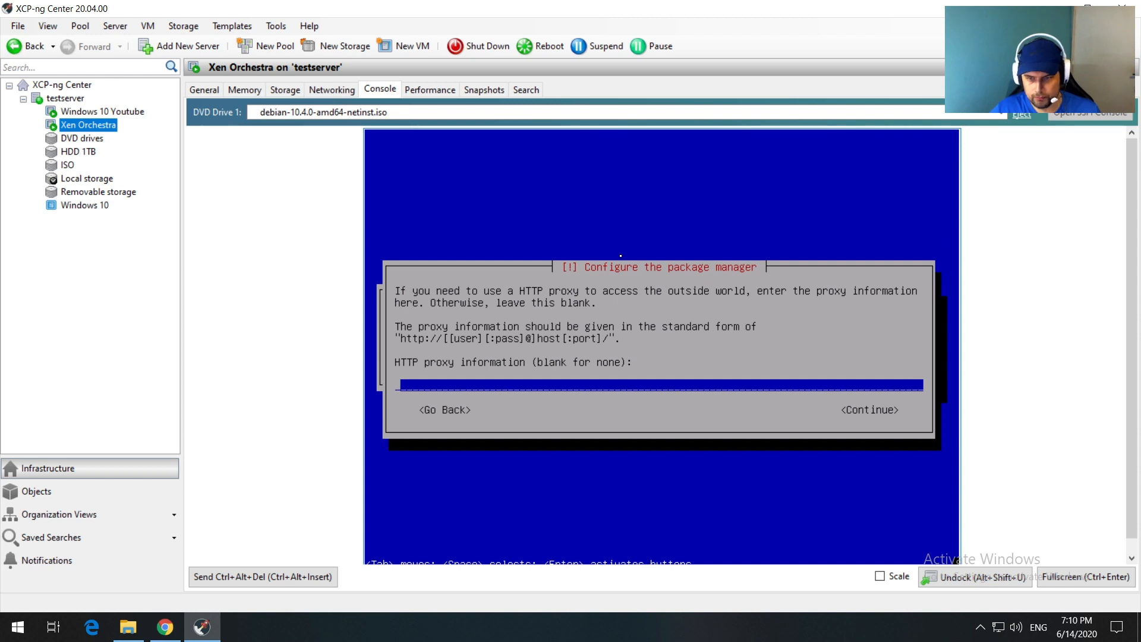
key(Tab)
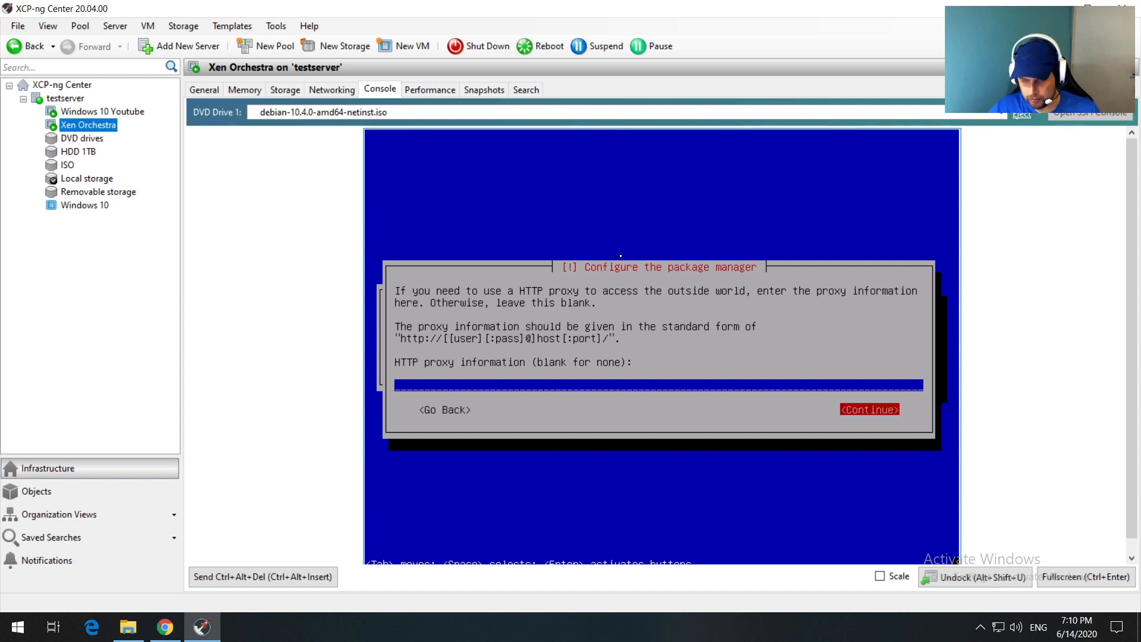
key(Return)
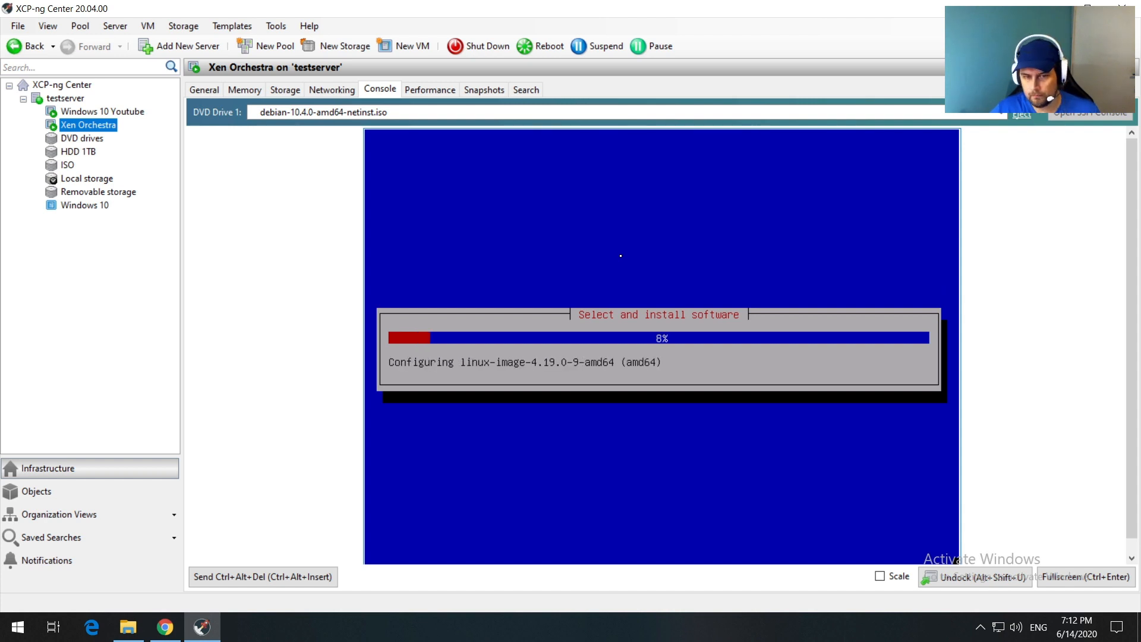
key(Return)
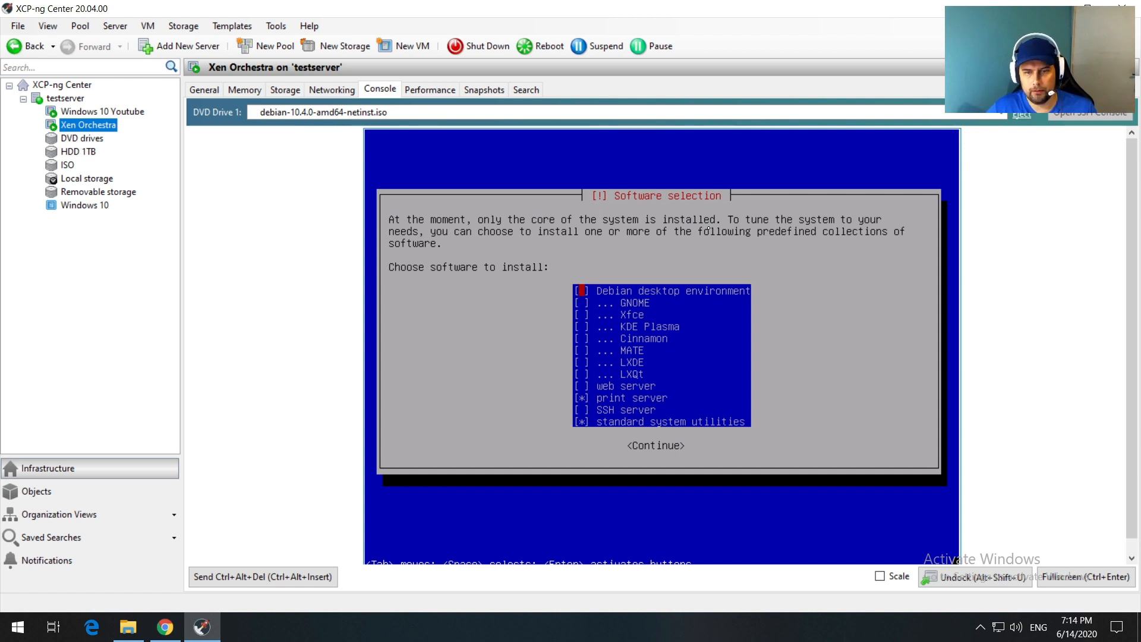
Step: Select only SSH server and standard system utilities in Software selection and start installing
key(Down)
key(Down)
key(Down)
key(Down)
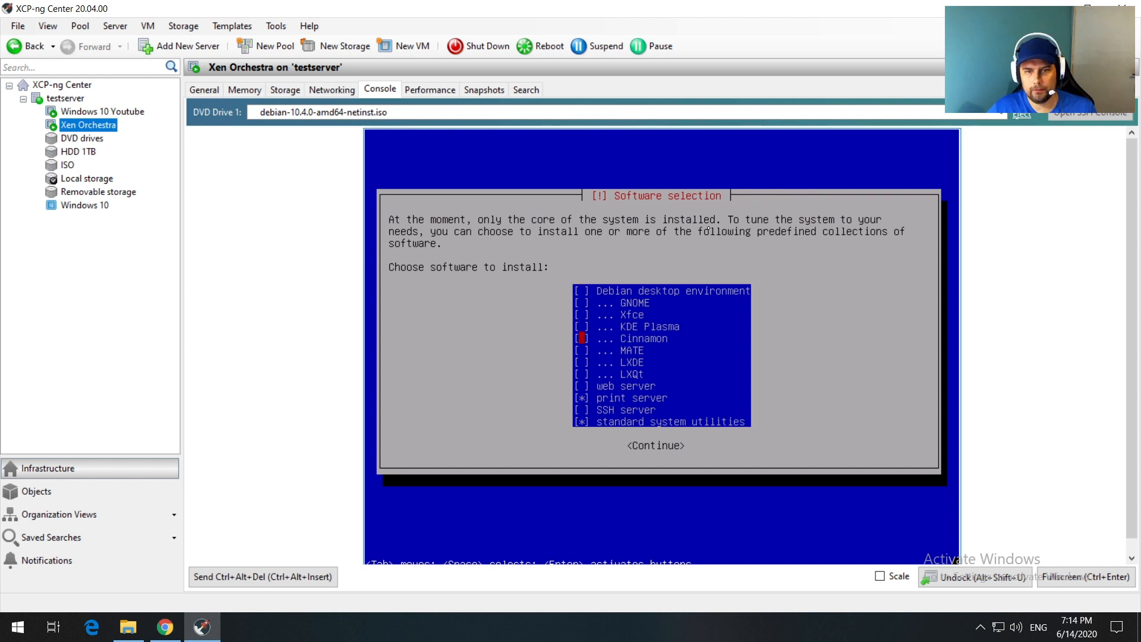
key(Down)
key(Down)
key(Down)
key(Down)
key(Down)
key(Down)
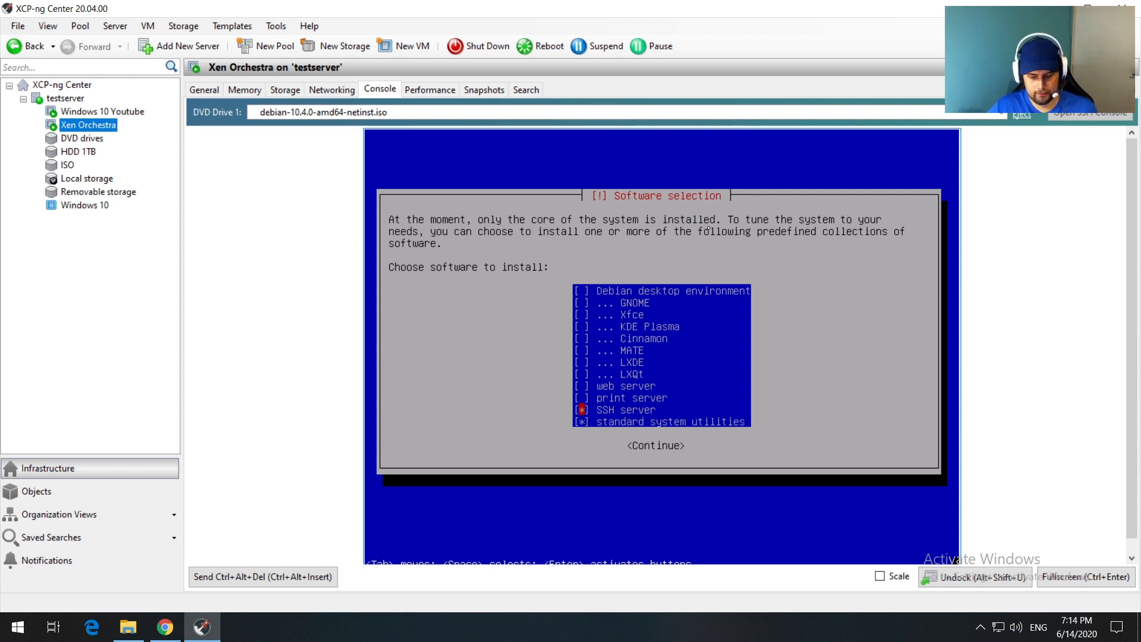
key(Tab)
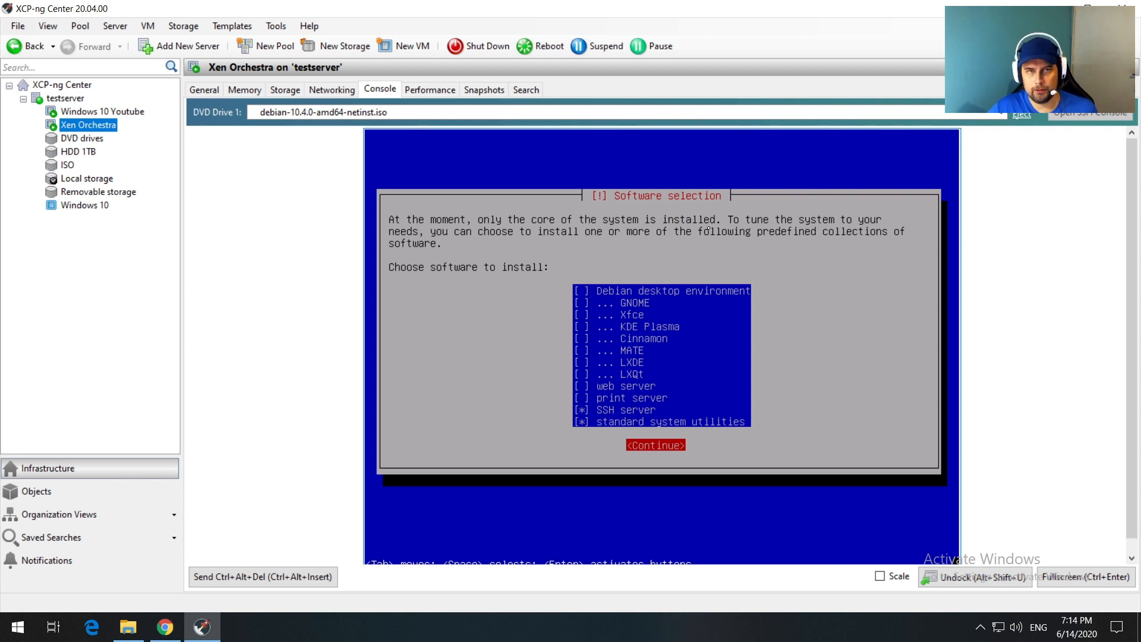
key(Return)
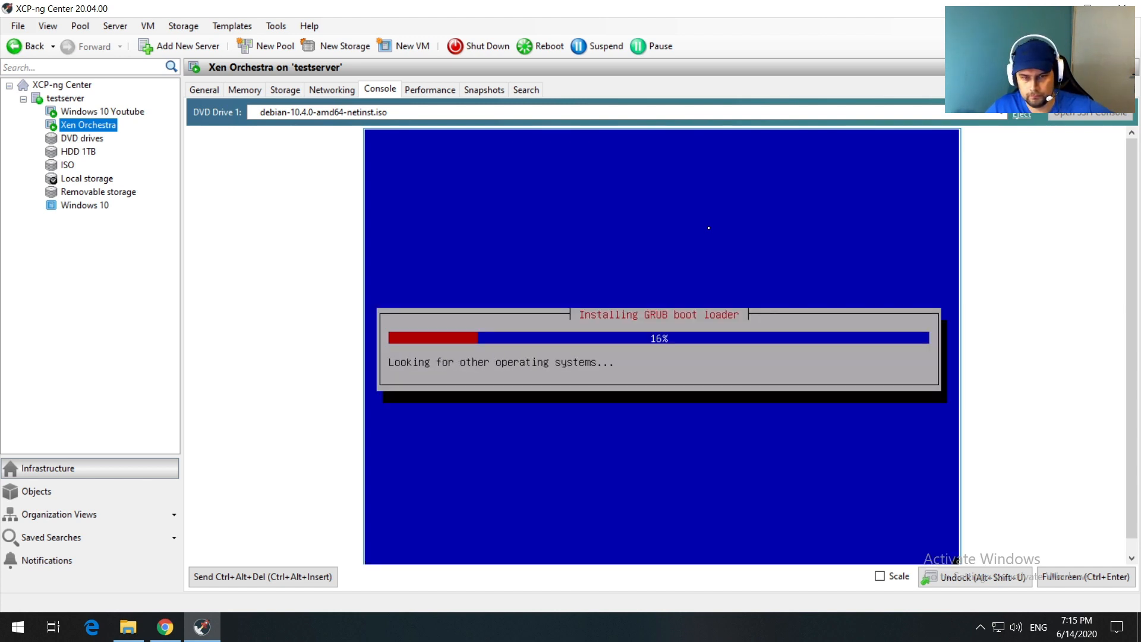
Step: Install GRUB on /dev/xvda and eject the Debian installer ISO
key(Down)
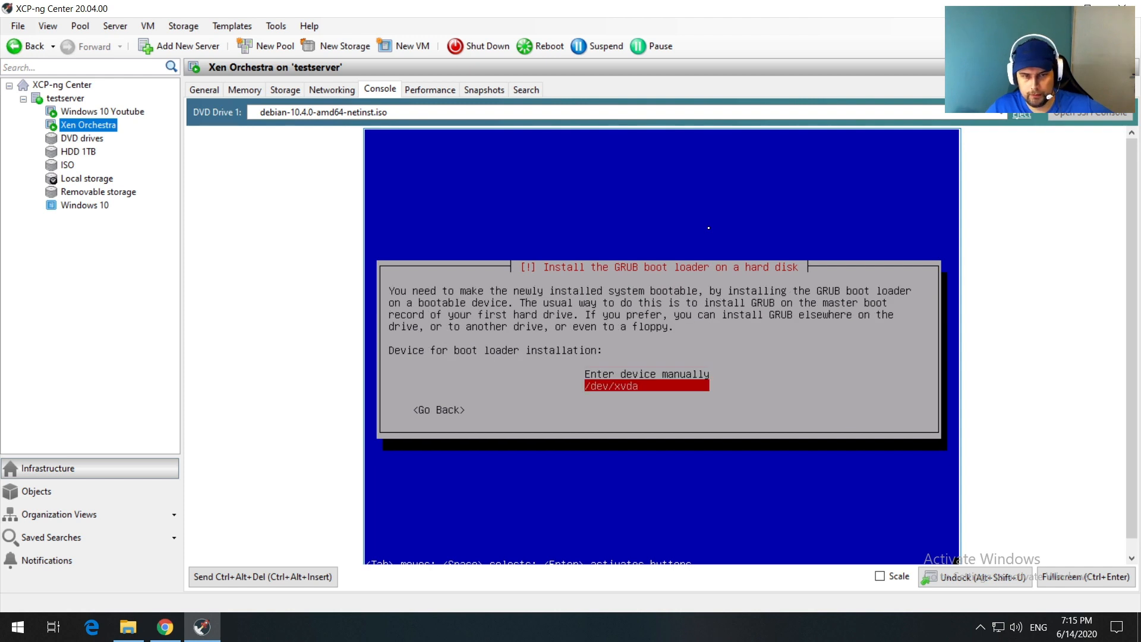
key(Return)
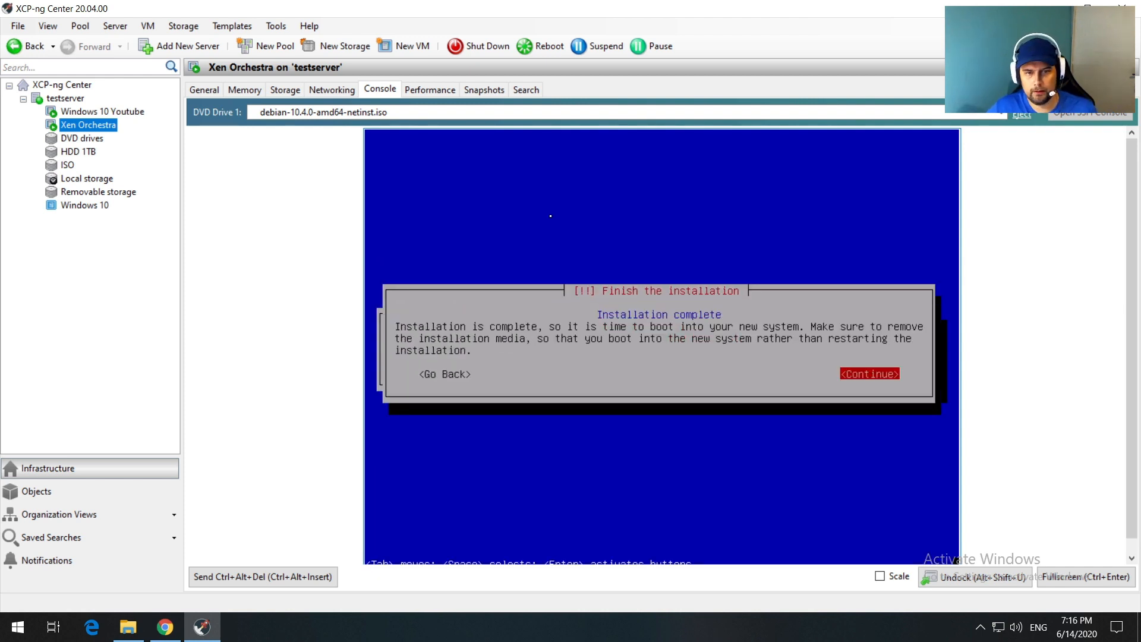
click(1022, 114)
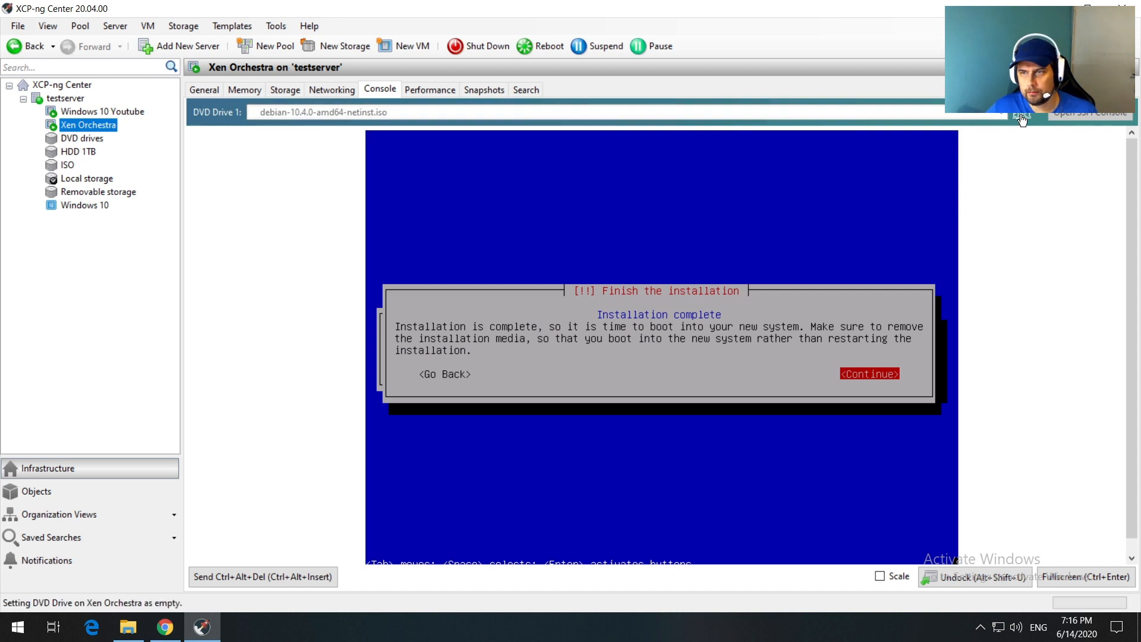
Step: Finish the installation, boot the default Debian entry, and enter root at the xenorchestra login
click(855, 241)
key(Return)
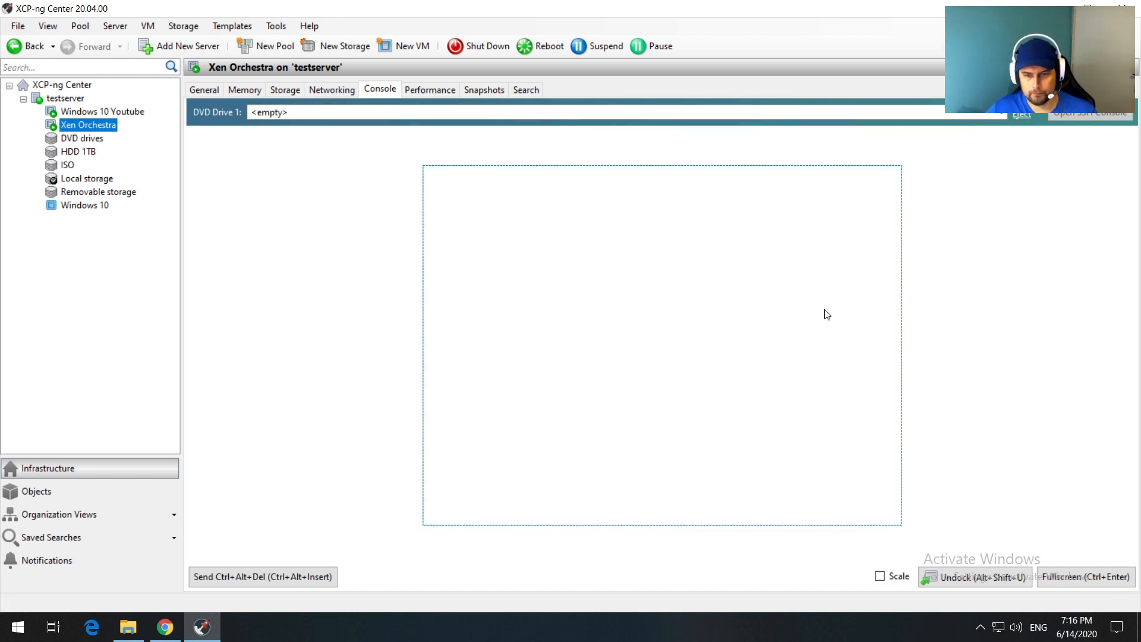
key(Return)
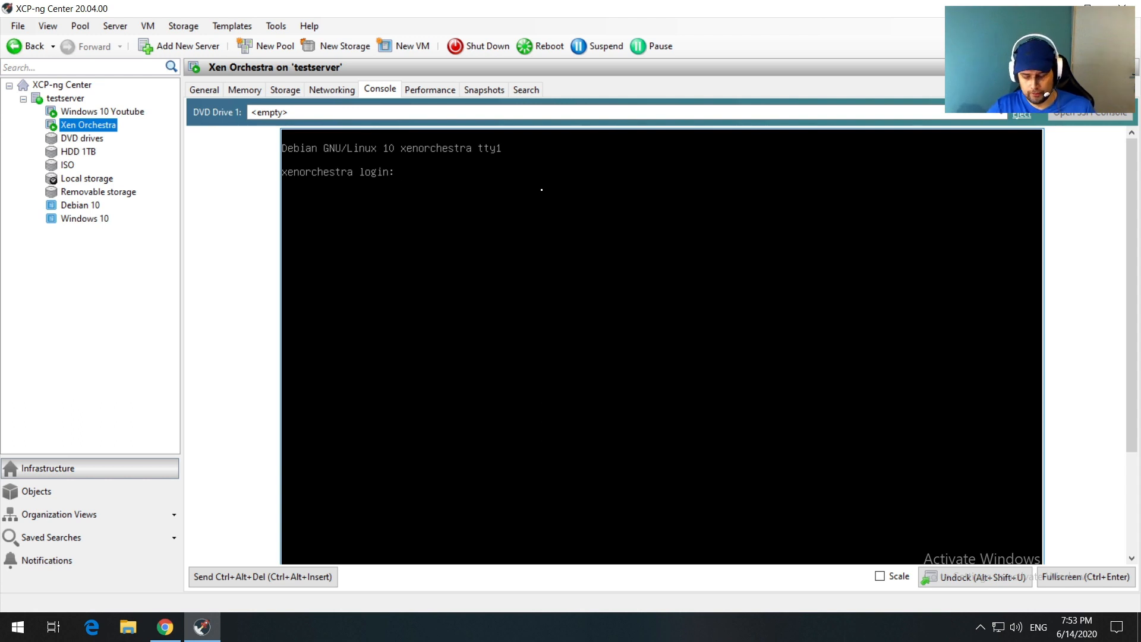
text(root)
key(Return)
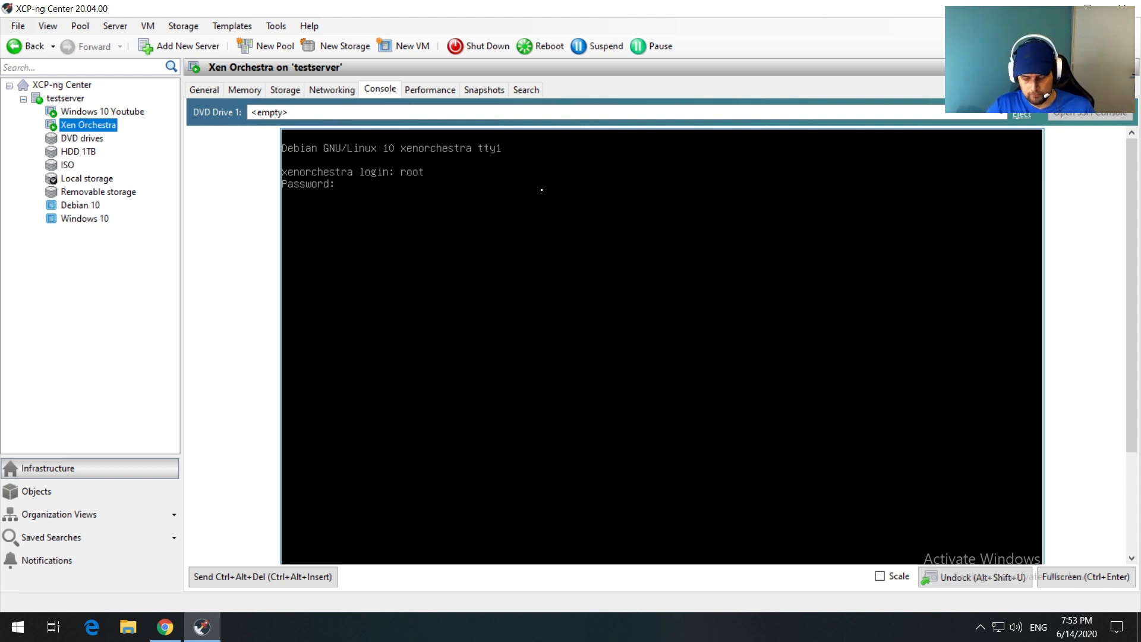
Step: Log in with the root password and clear the console screen
key(Return)
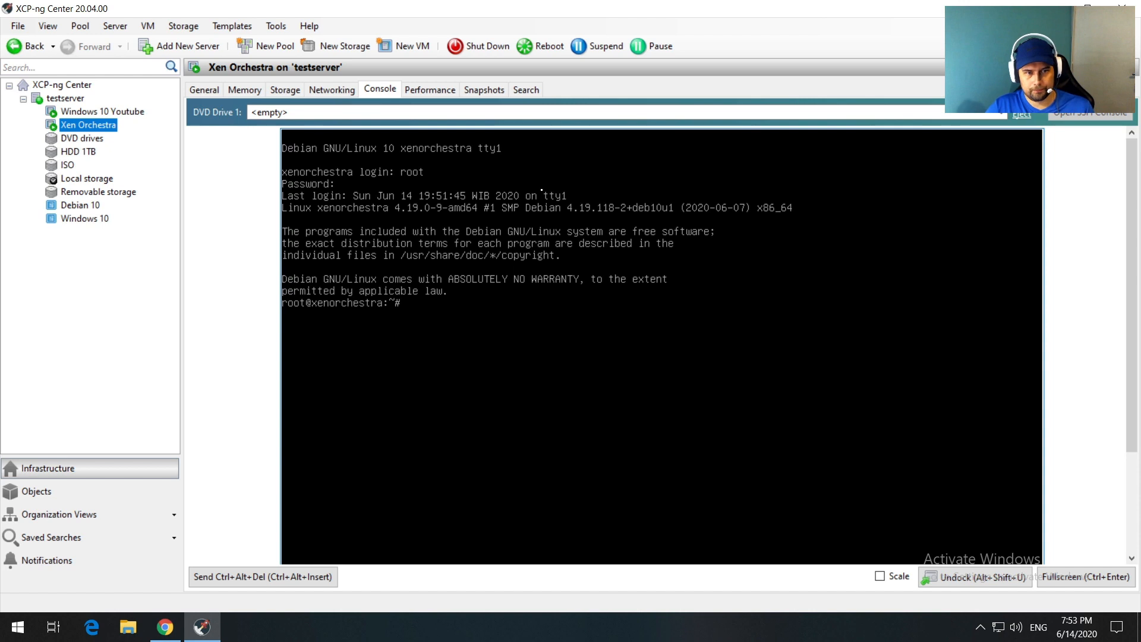
text(clear)
key(Return)
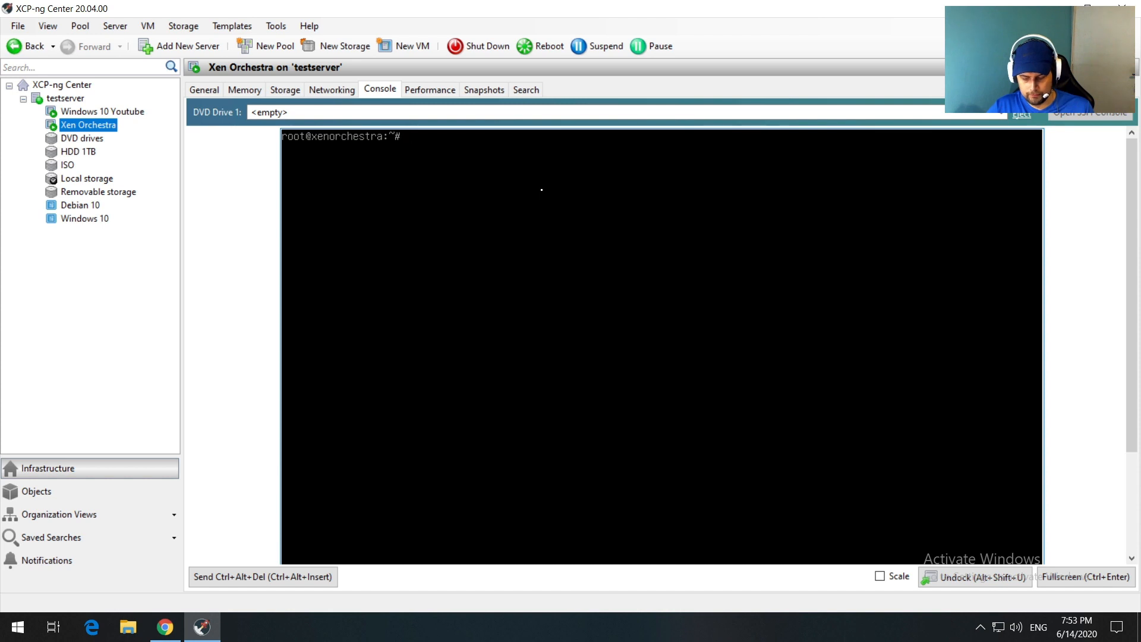
text(nano)
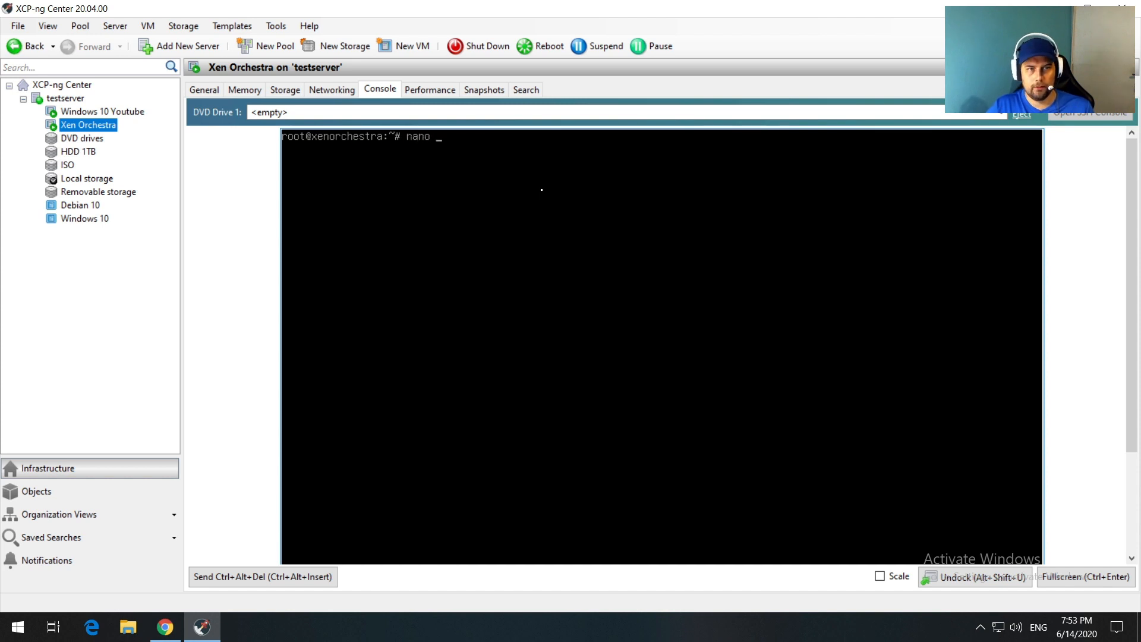
Step: Open /etc/network/interfaces in nano and make eth0 static with address 192.168.1.252
text(/e)
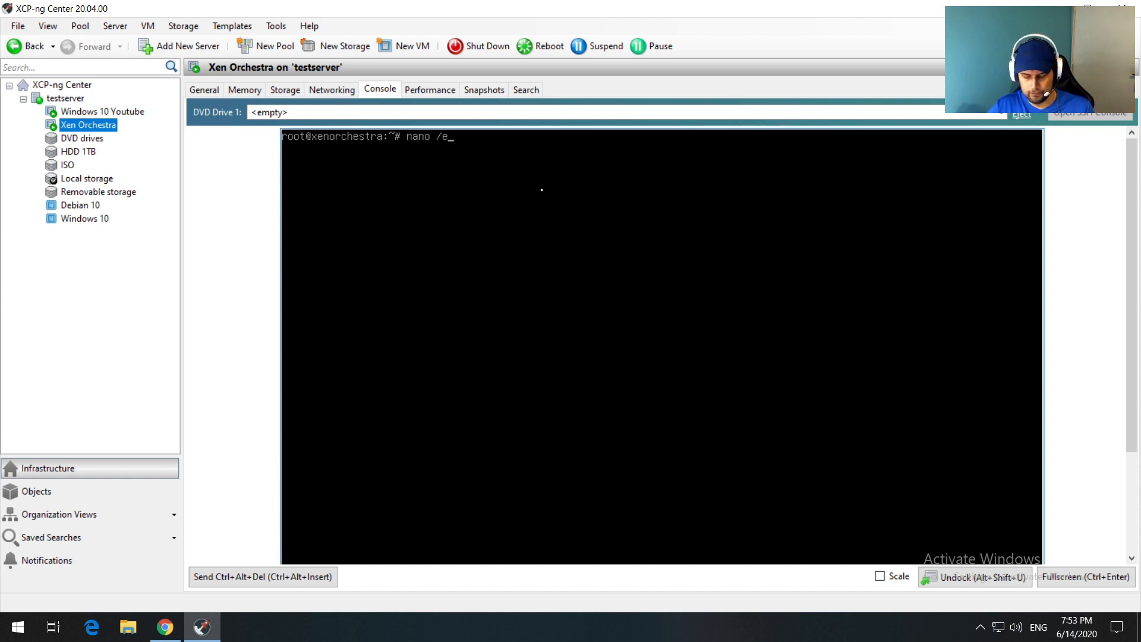
text(tc/netwko)
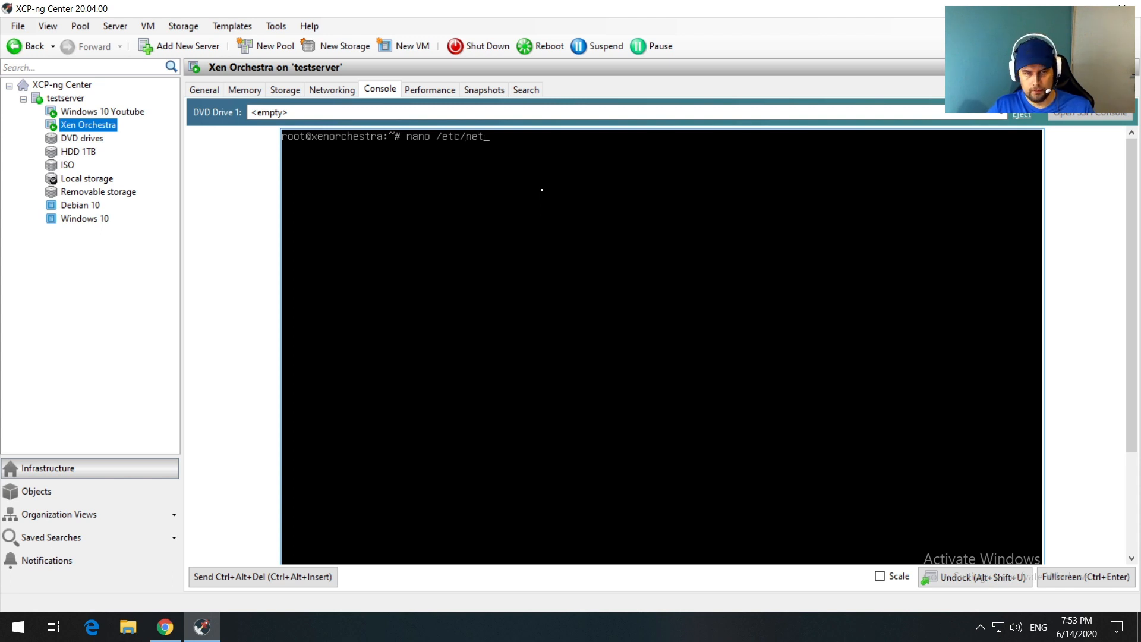
key(BackSpace)
text(ork)
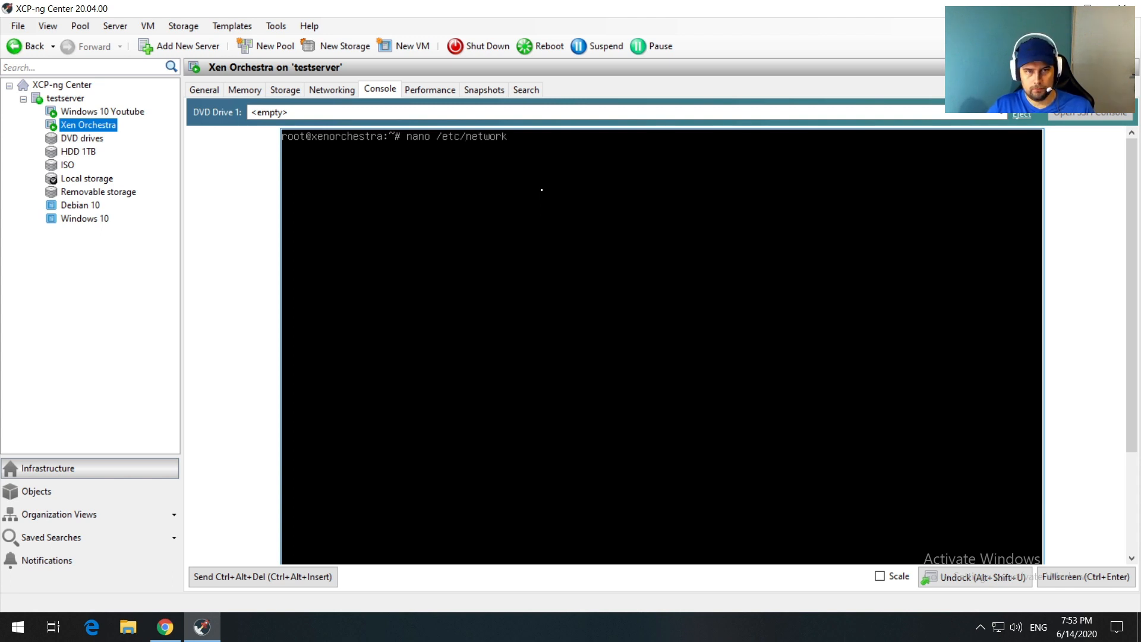
text(/interfaces)
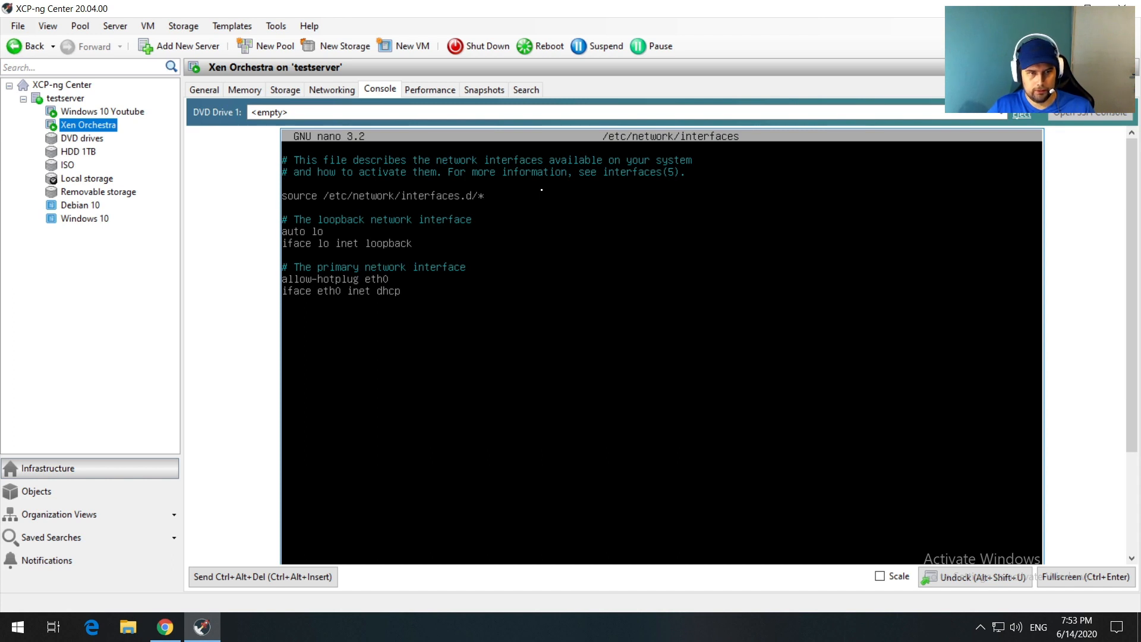
key(BackSpace)
key(BackSpace)
key(BackSpace)
key(BackSpace)
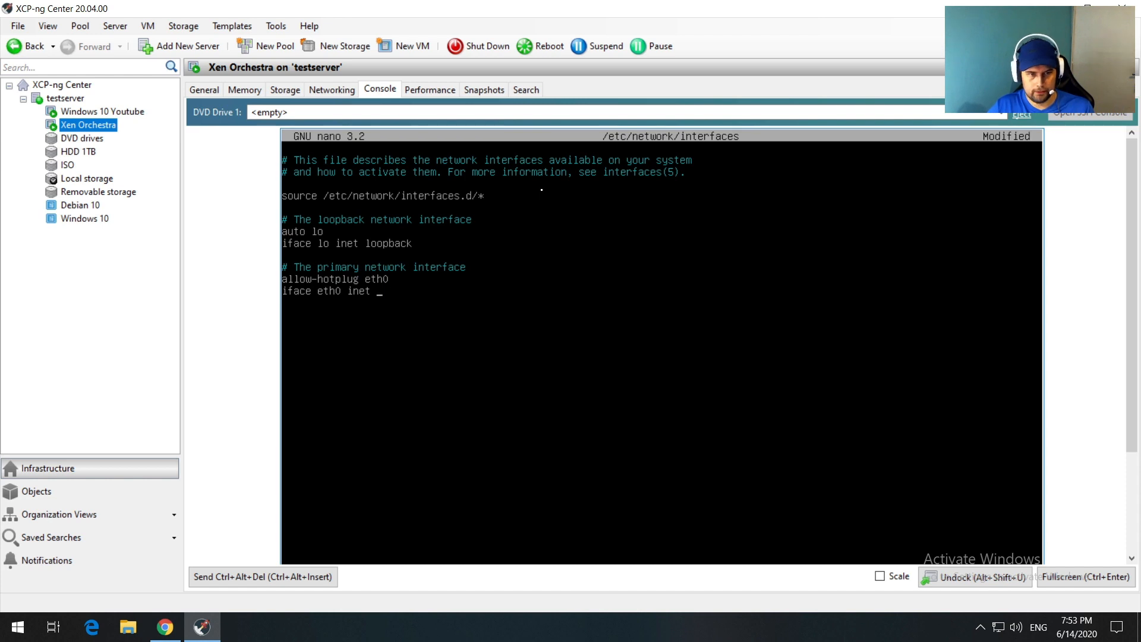
text(static 	)
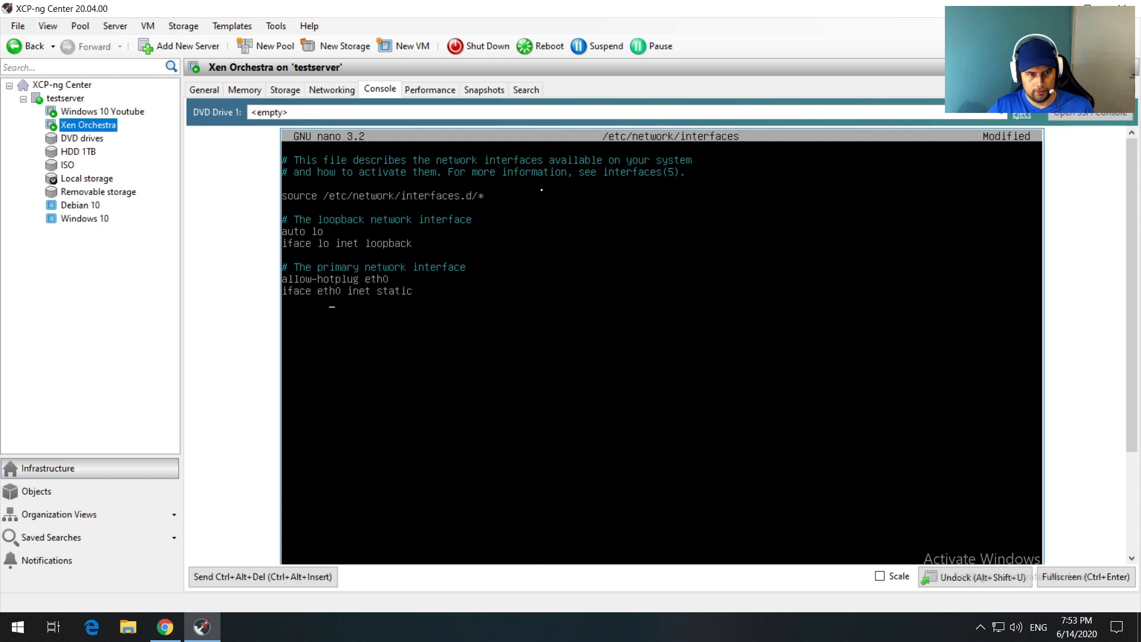
text(addr)
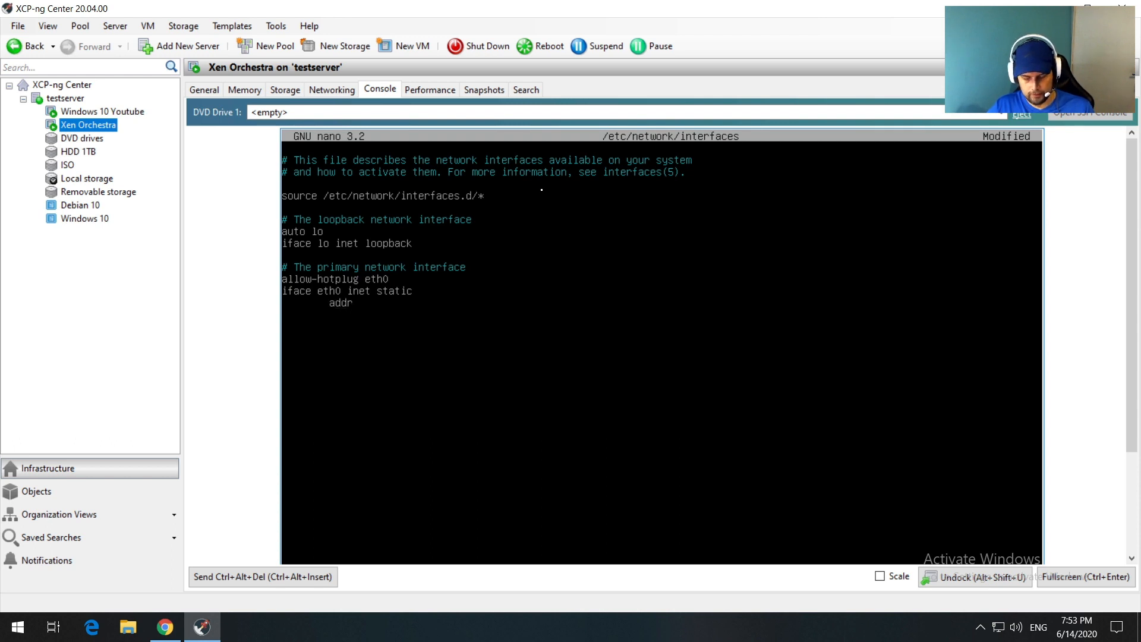
text(ess 192)
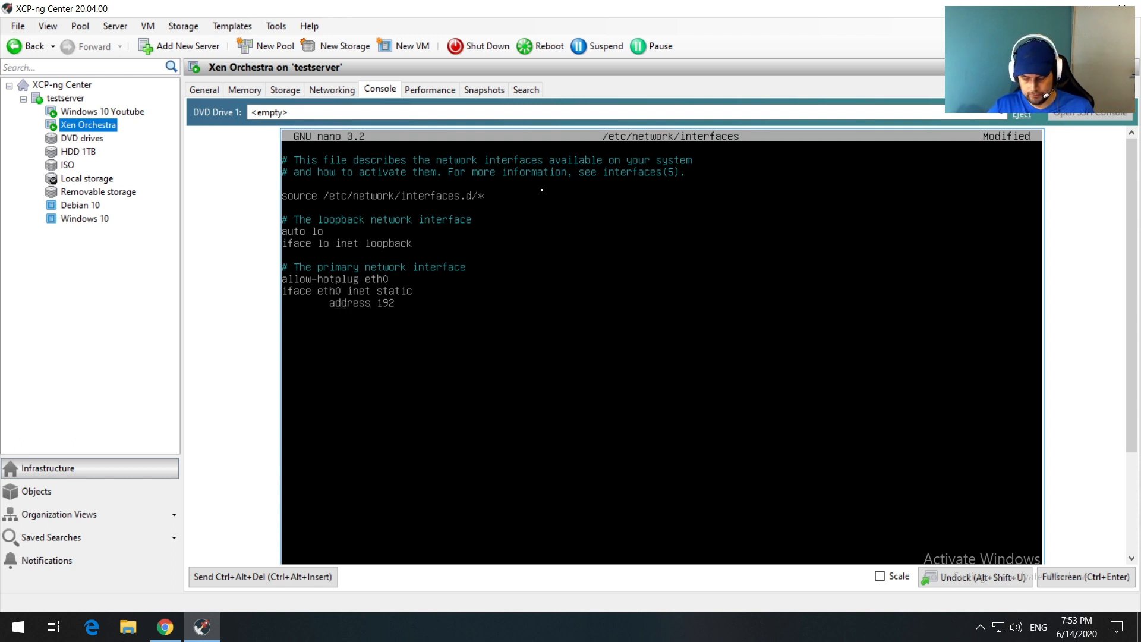
text(.168.1)
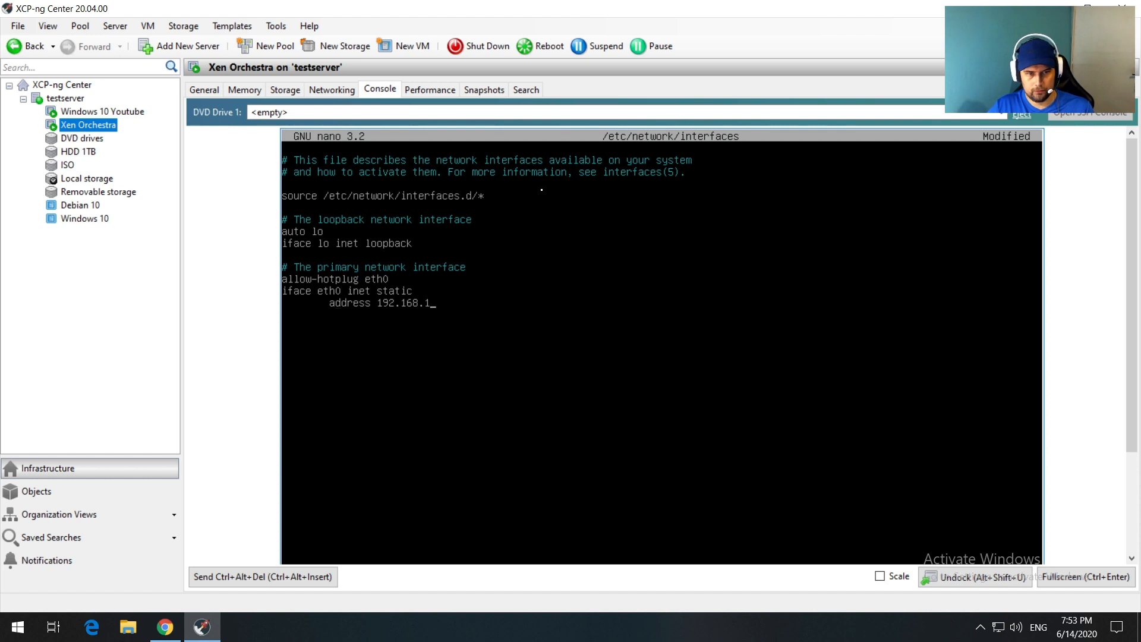
text(.252)
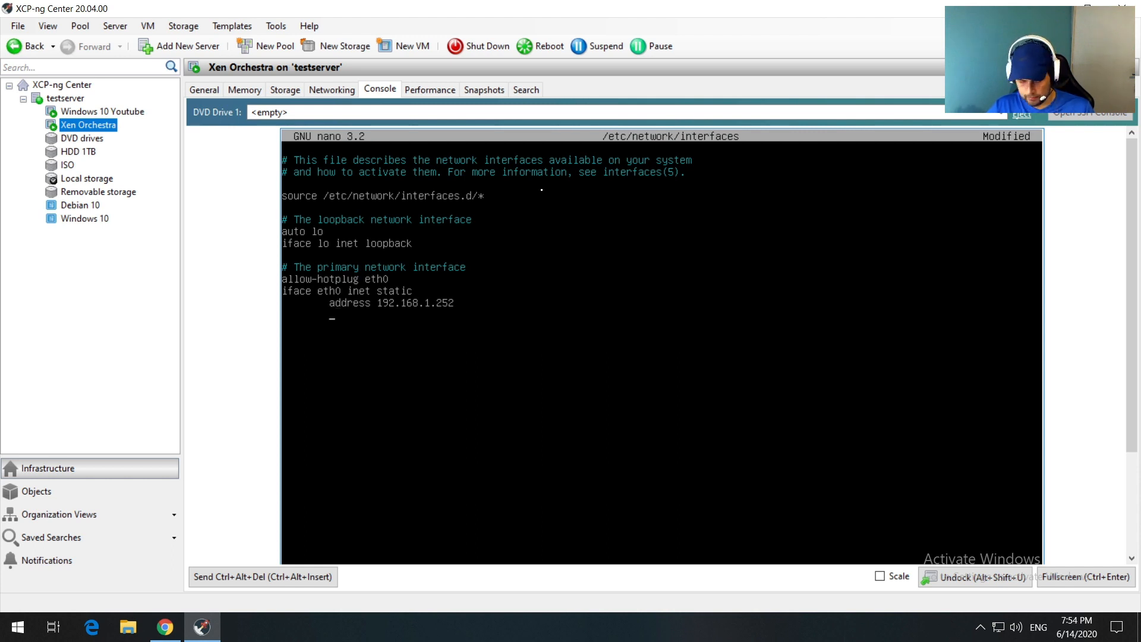
Step: Add netmask 255.255.255.0, gateway 192.168.1.1 and dns-nameservers 8.8.8.8 8.8.4.4
text(netmask )
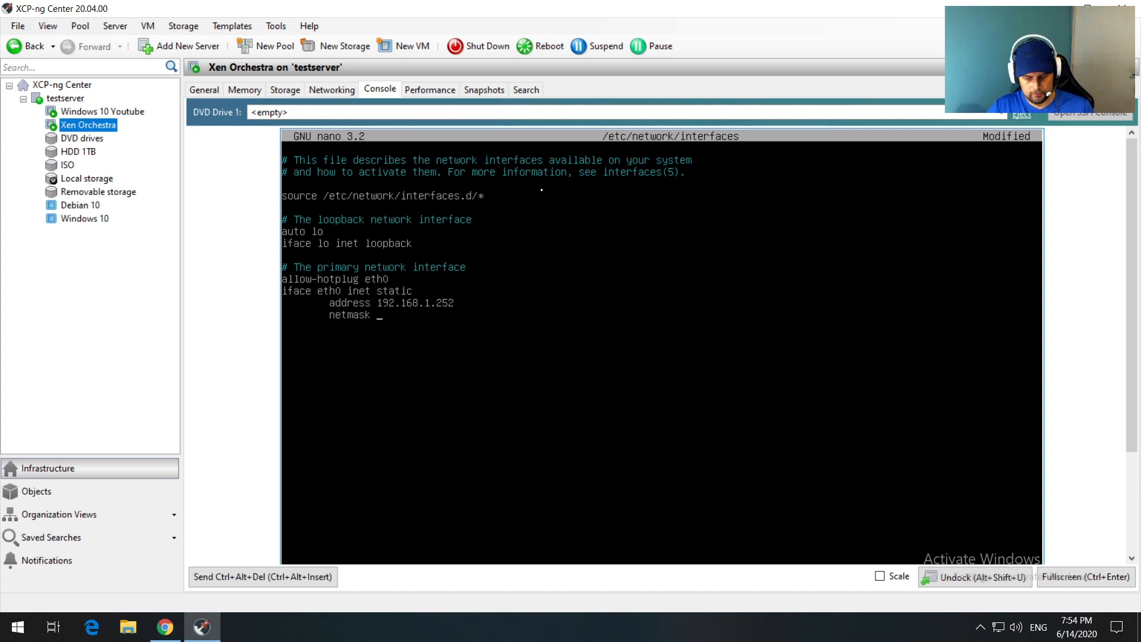
text(255.255.)
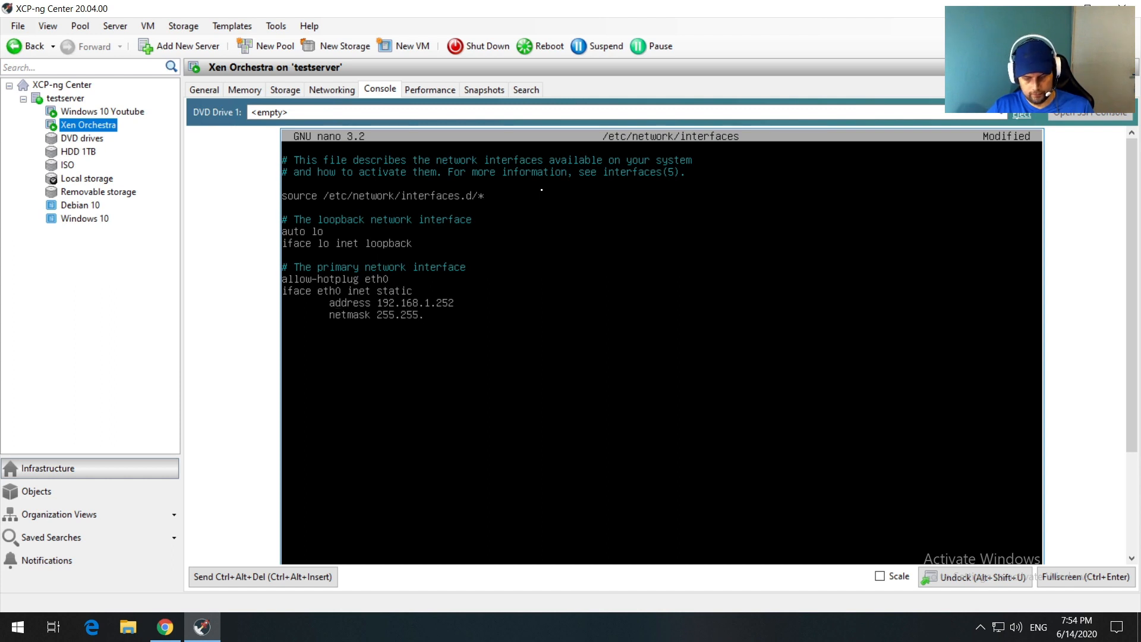
text(255.0)
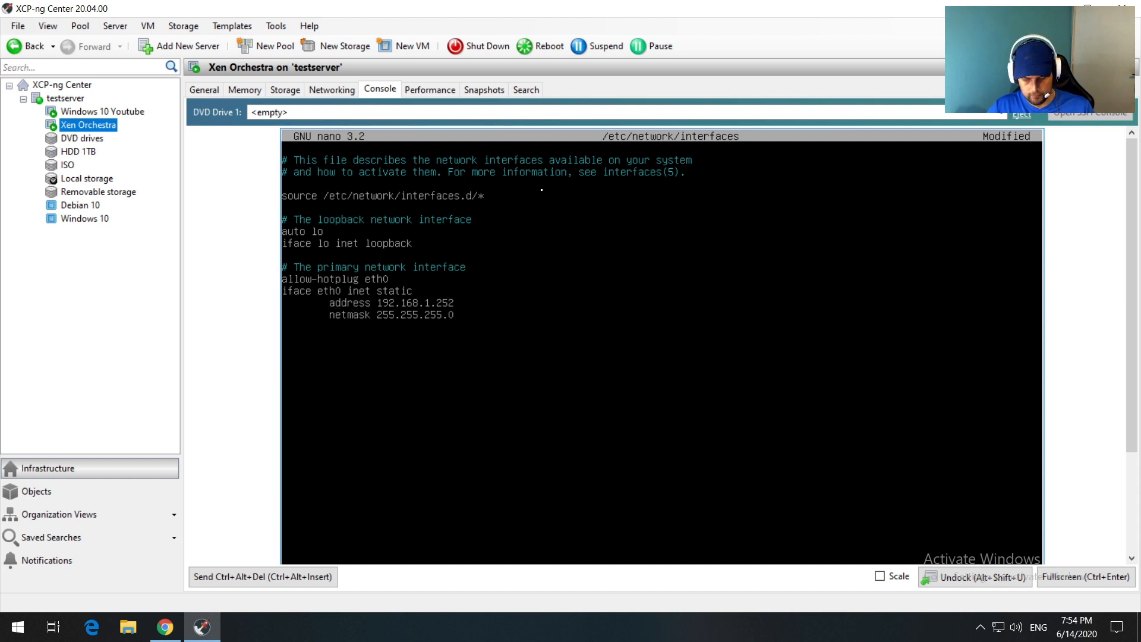
key(Return)
key(Tab)
text(gateway 19)
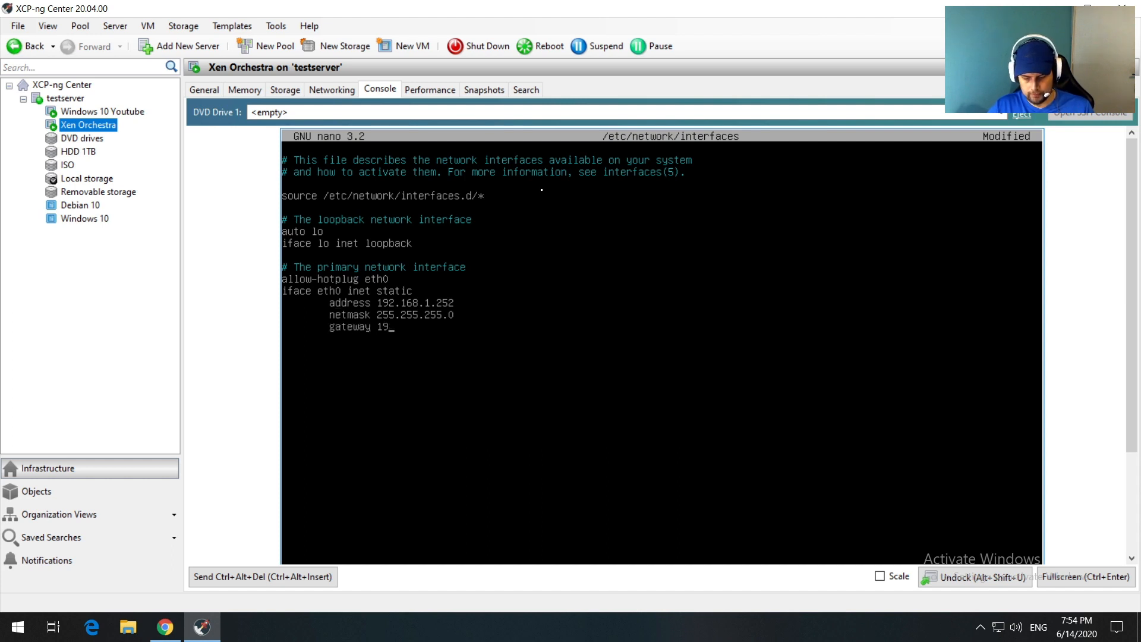
text(2.168.1.)
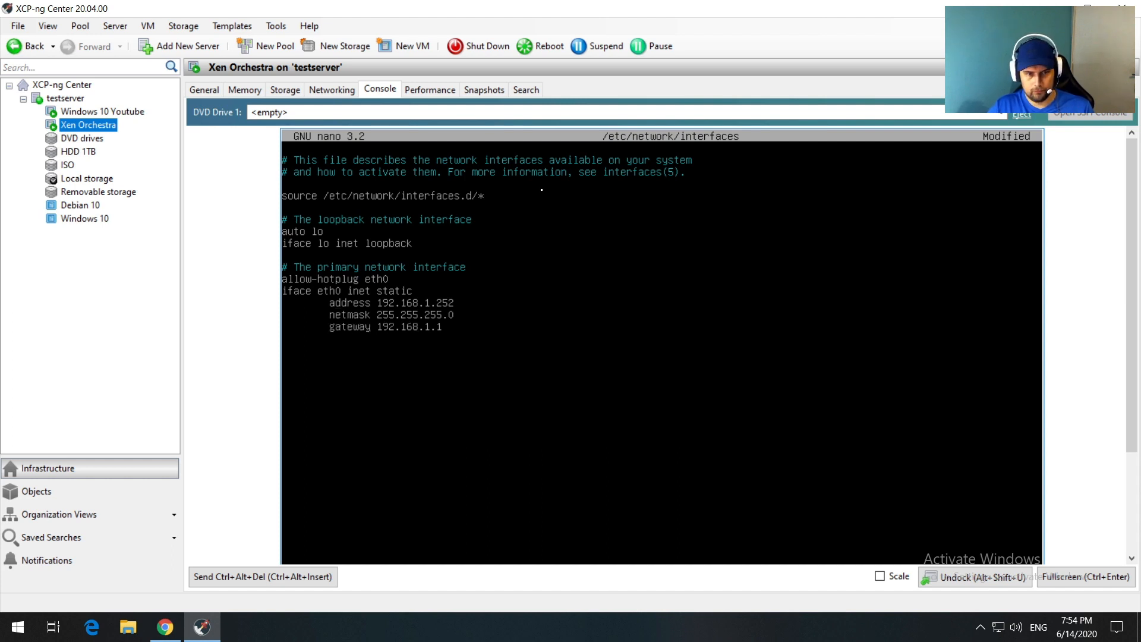
text(1)
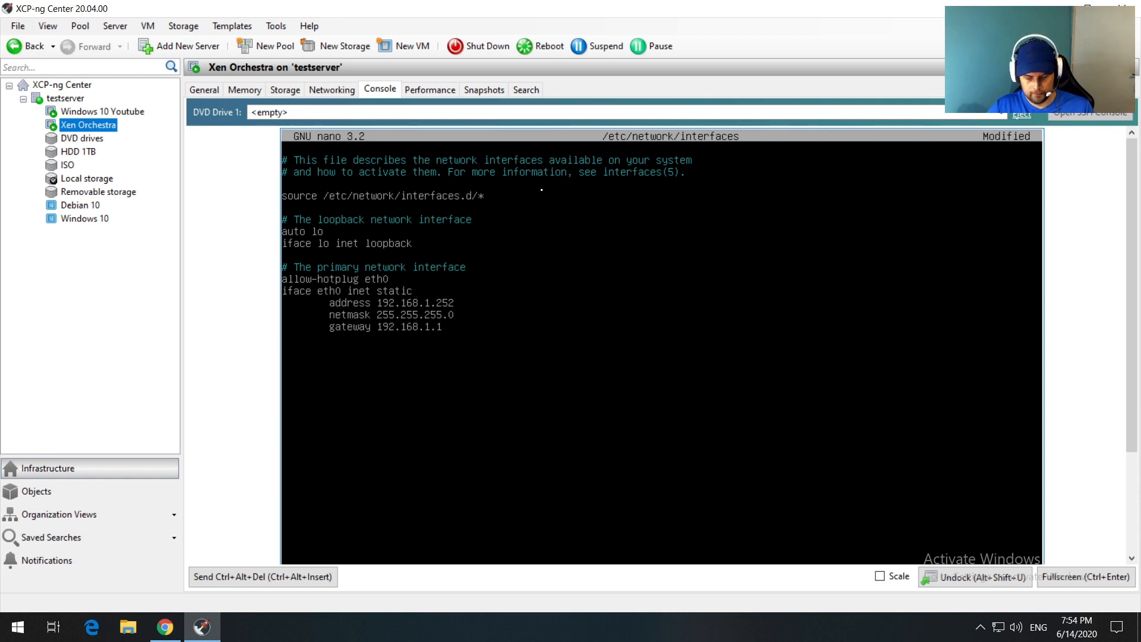
key(Return)
key(Tab)
text(dns-na)
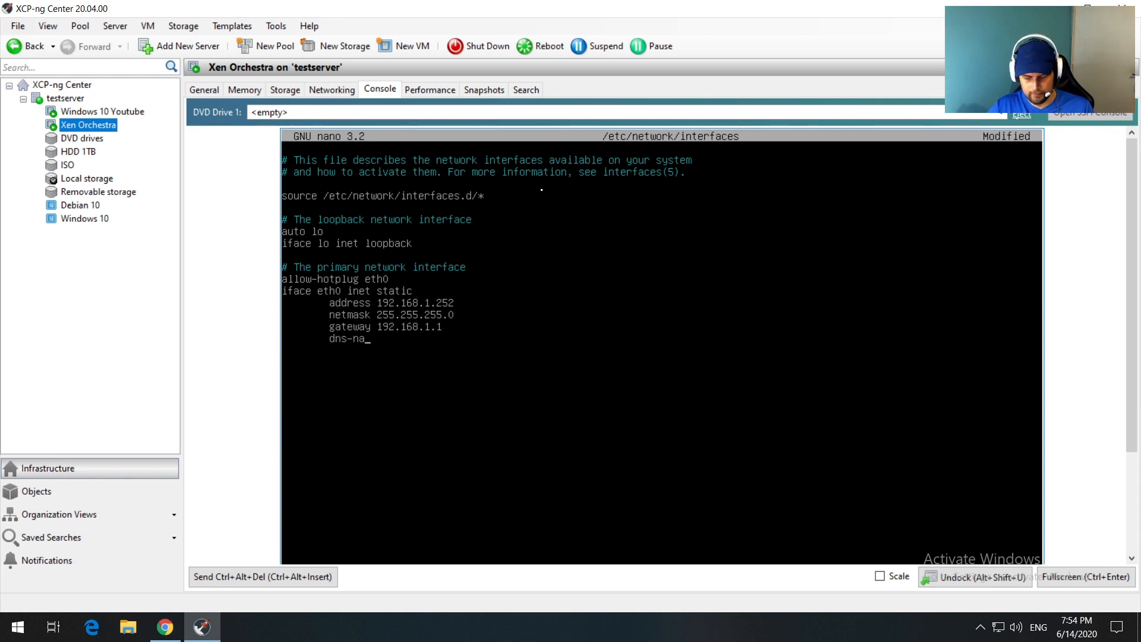
text(meservers)
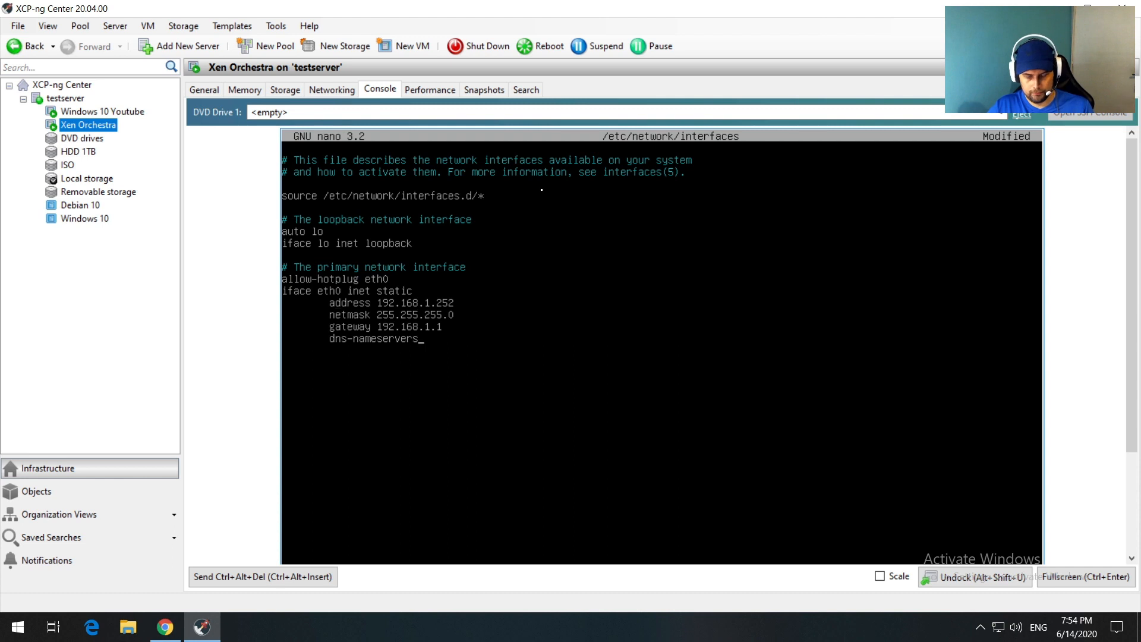
text( 8.8.8.8.)
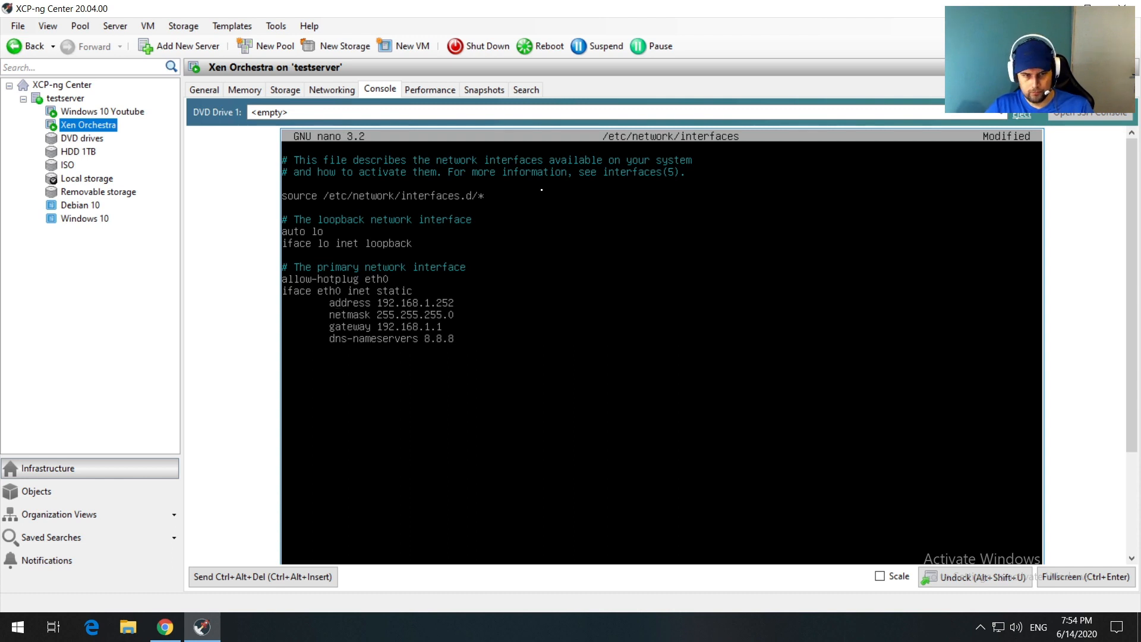
text( 8.8.)
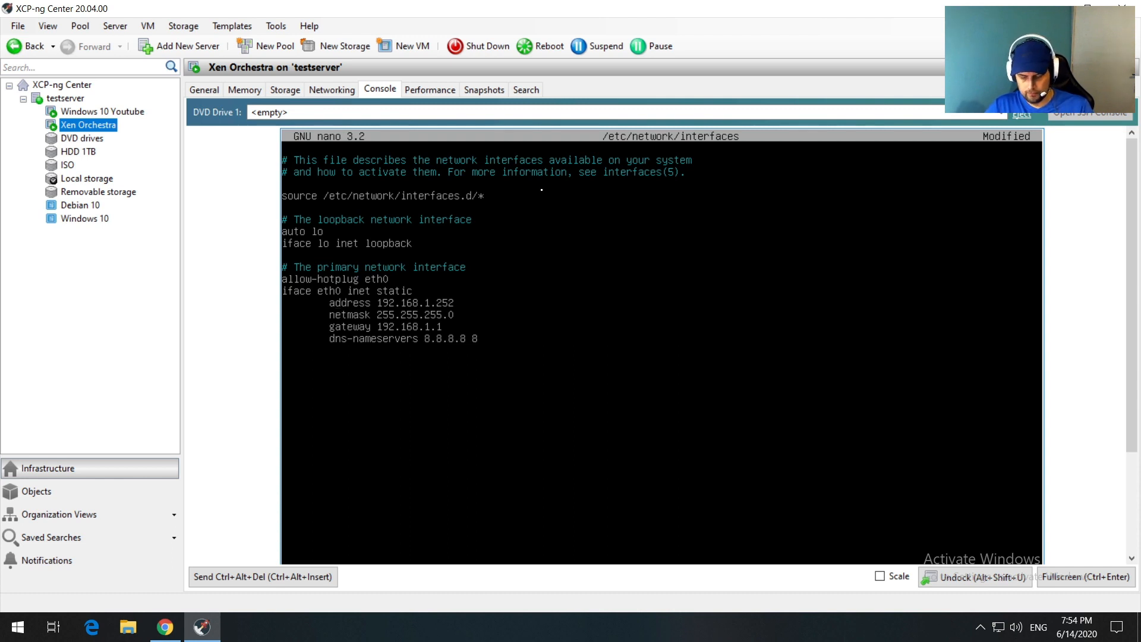
text(4.4)
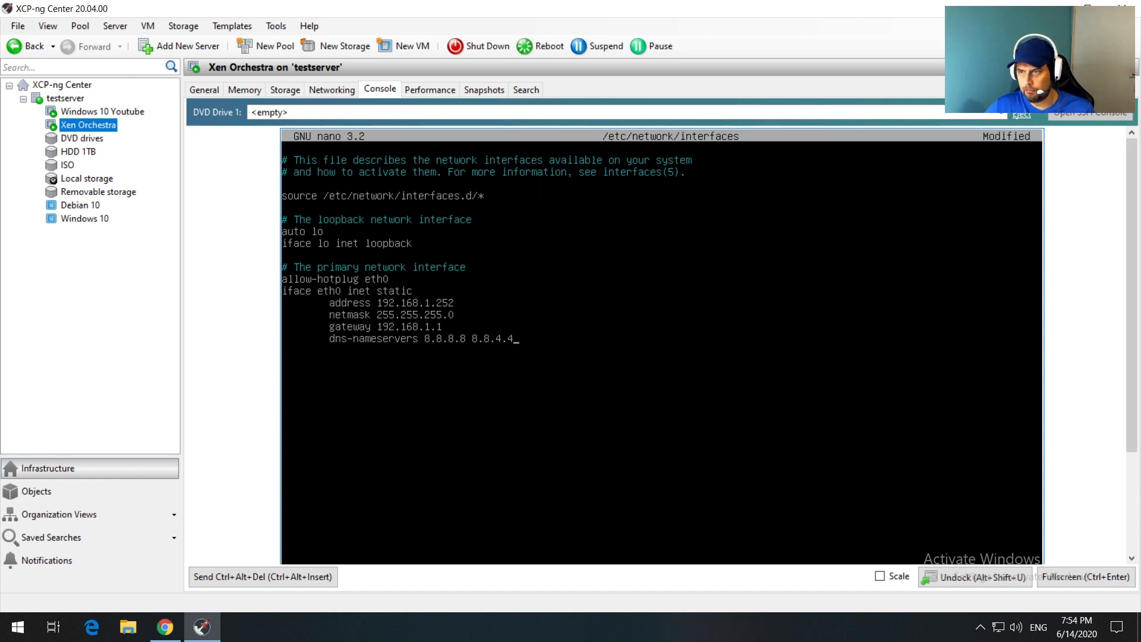
Step: Save /etc/network/interfaces and exit nano
drag(1131, 156, 1135, 259)
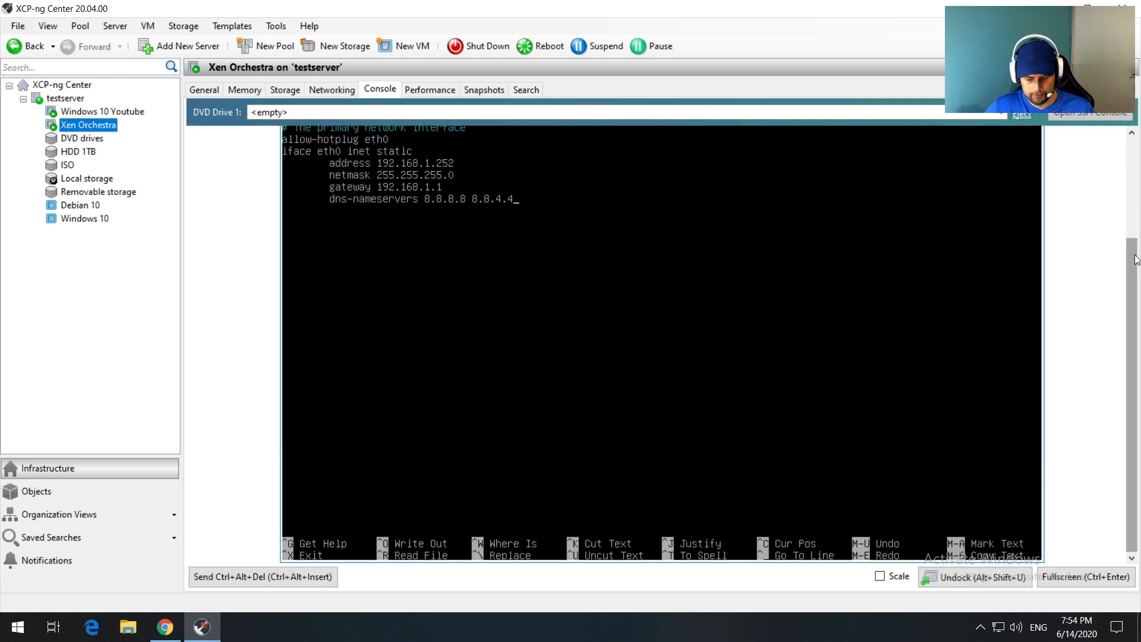
key(ctrl+x)
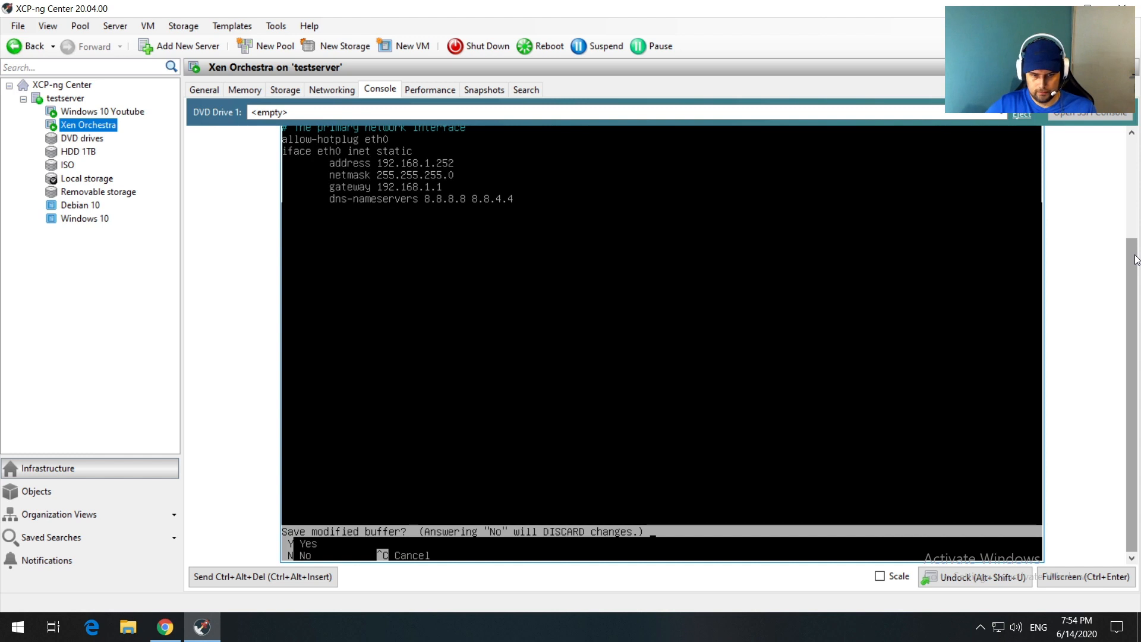
key(y)
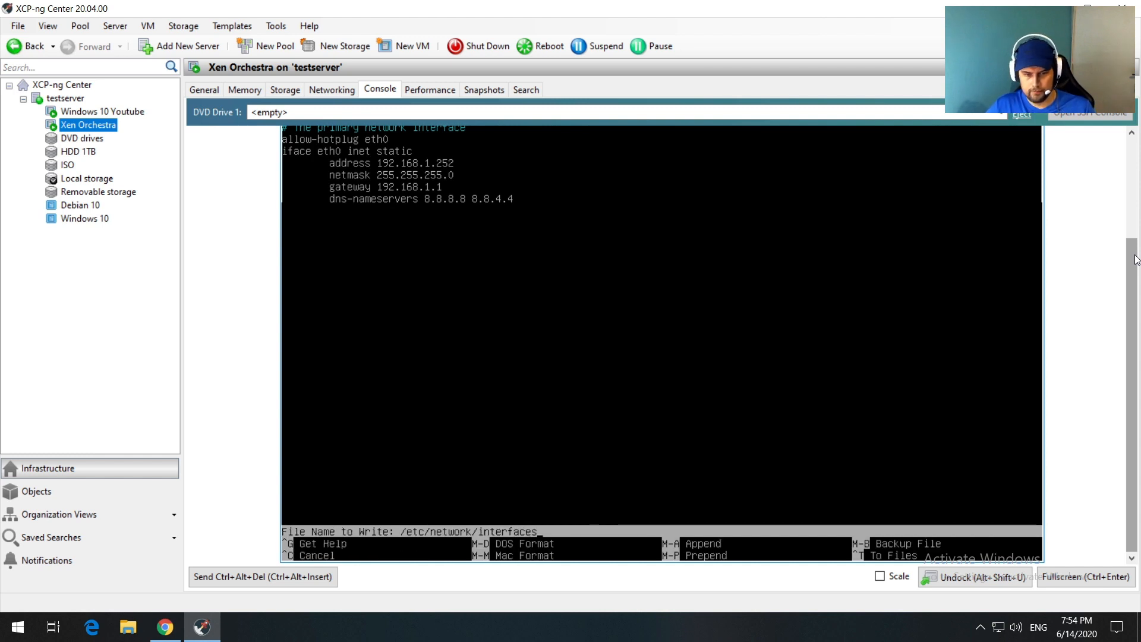
key(Return)
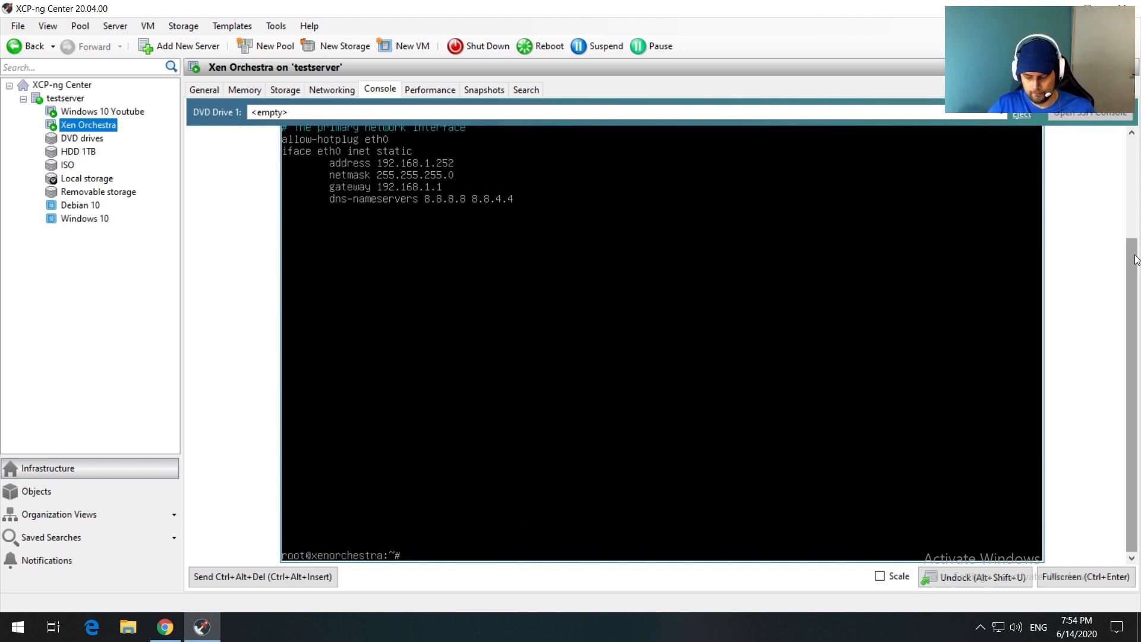
Step: Clear the screen and open /etc/ssh/sshd_config in nano
text(clear)
key(Return)
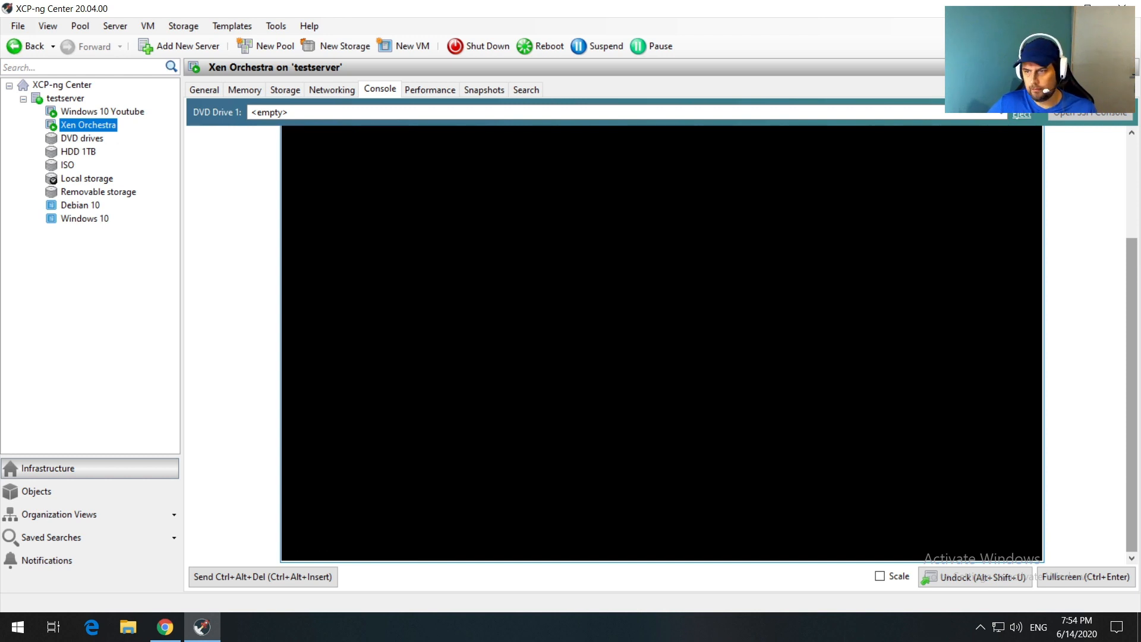
drag(1132, 262, 1132, 147)
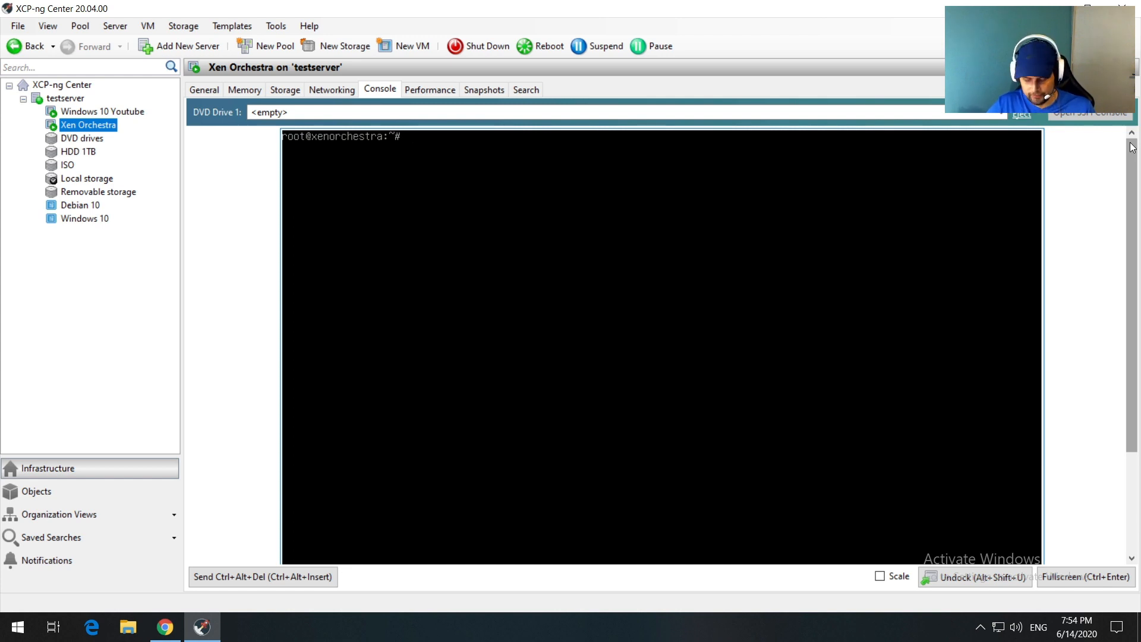
text(nano)
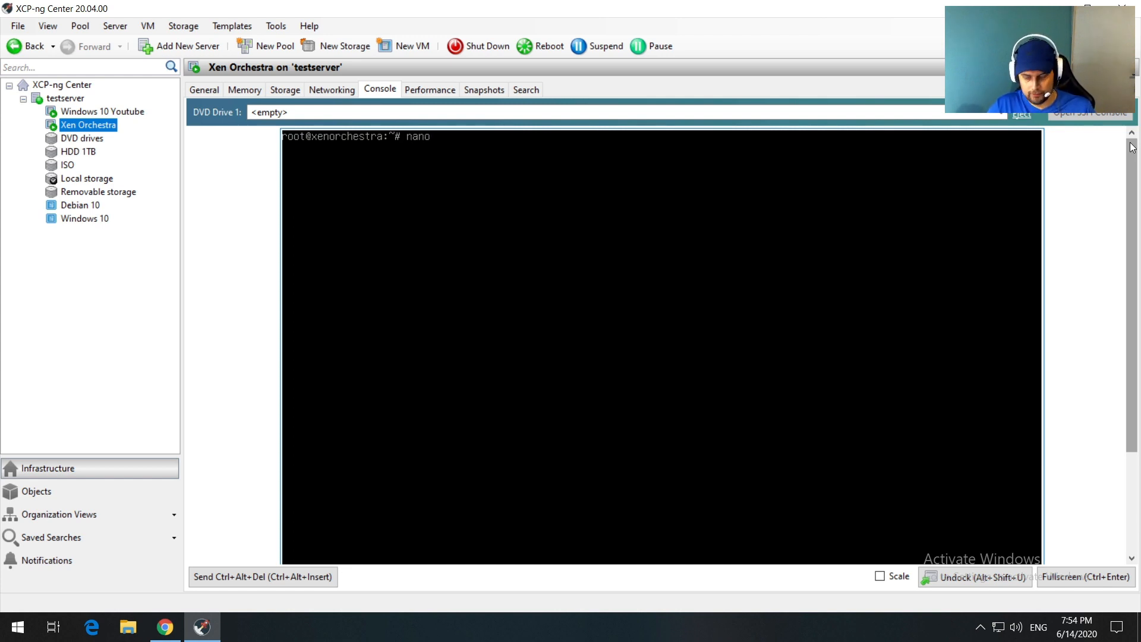
text( /etc/)
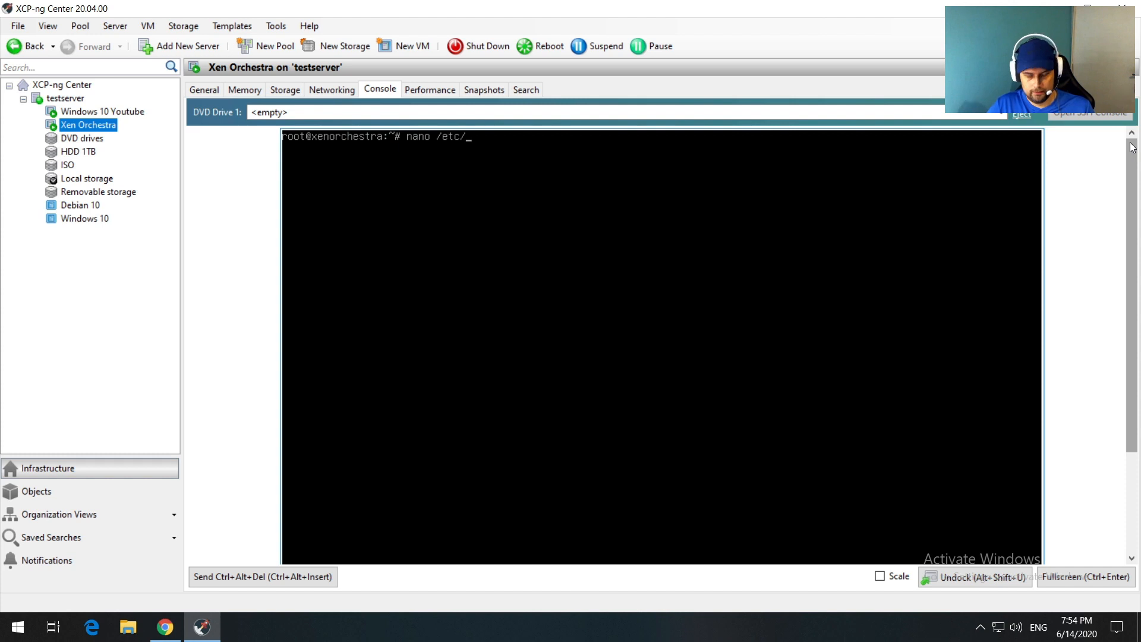
text(ssh/)
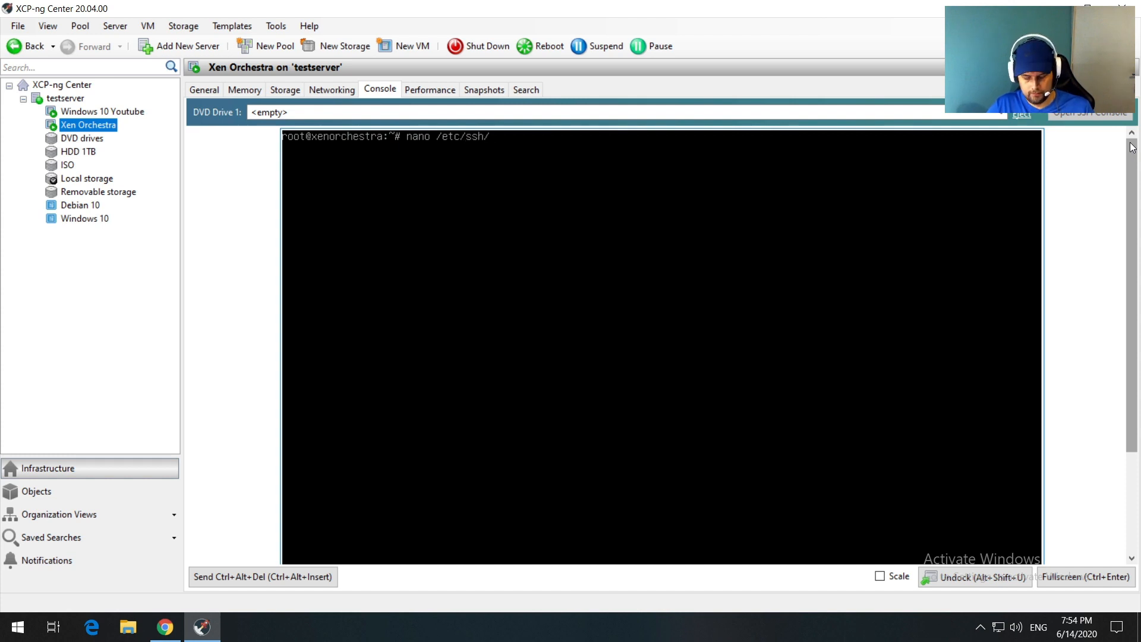
text(sshd)
key(Tab)
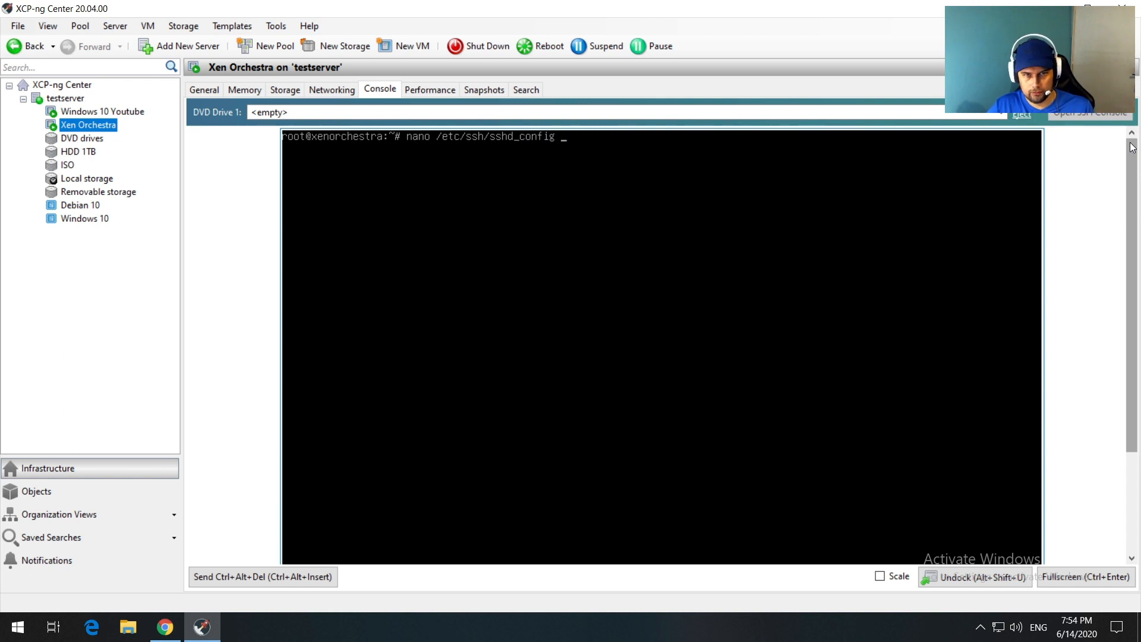
key(Return)
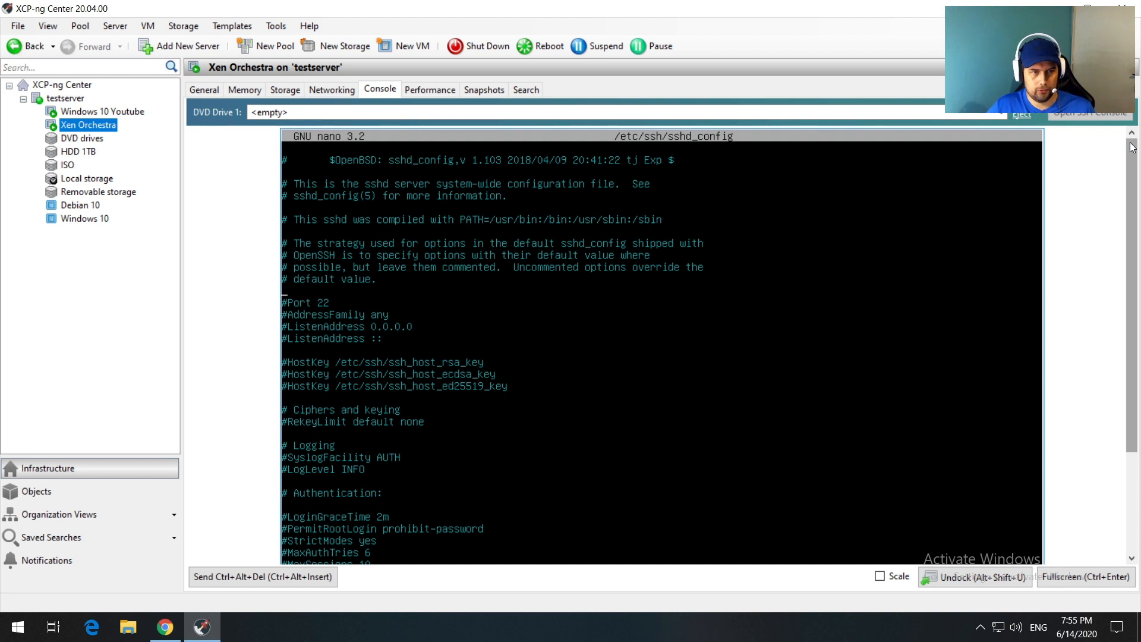
Step: Uncomment the Port line and change it from 22 to 1336
key(Right)
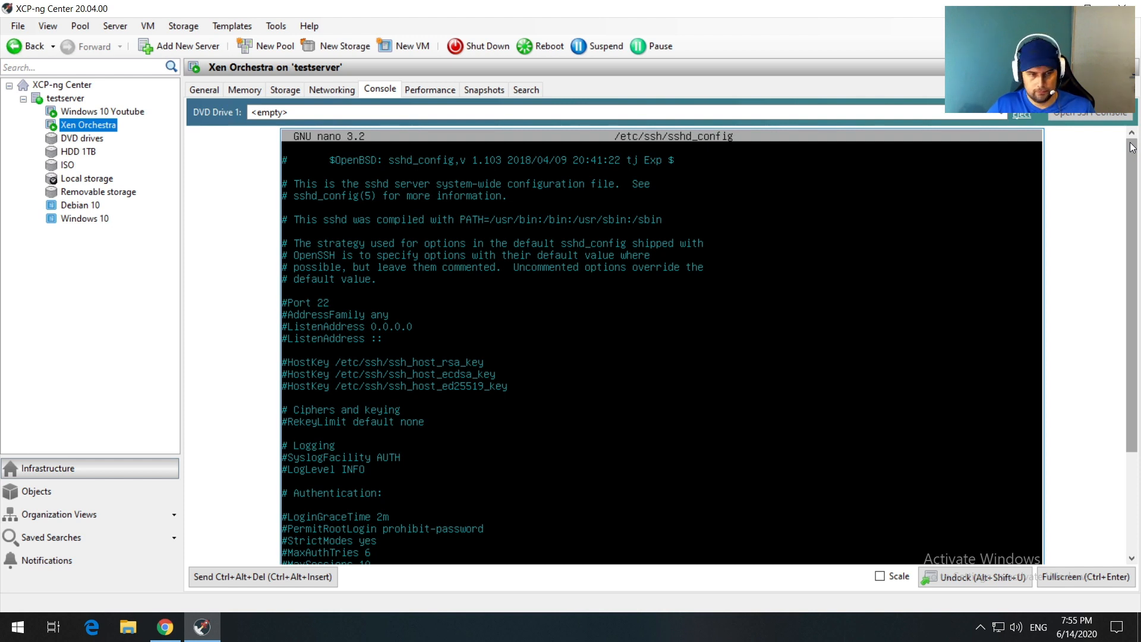
key(BackSpace)
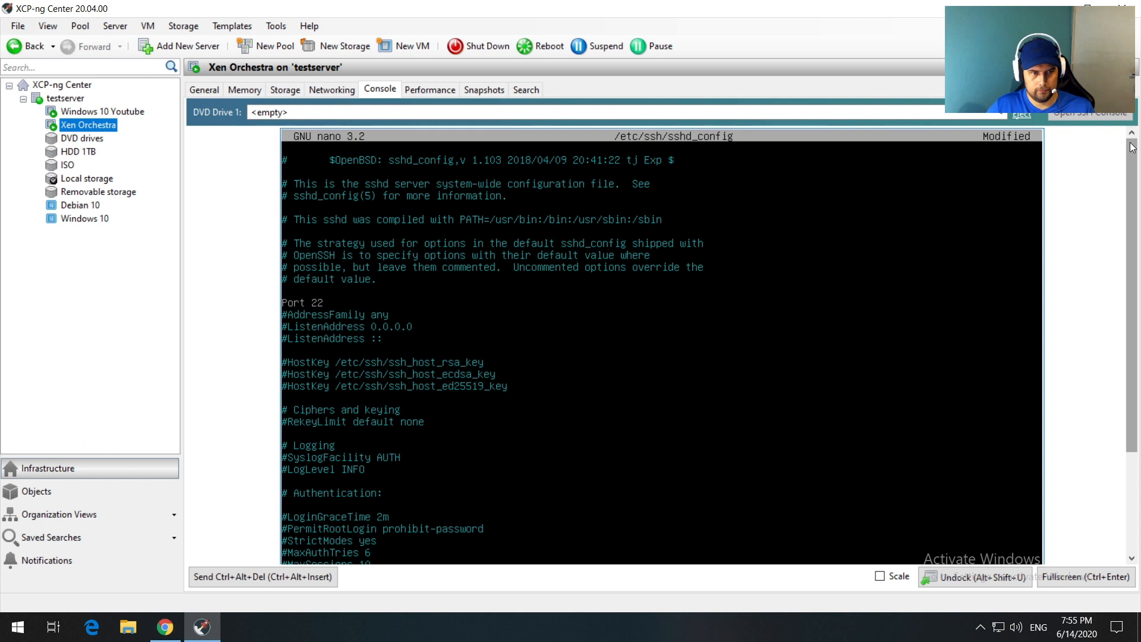
key(BackSpace)
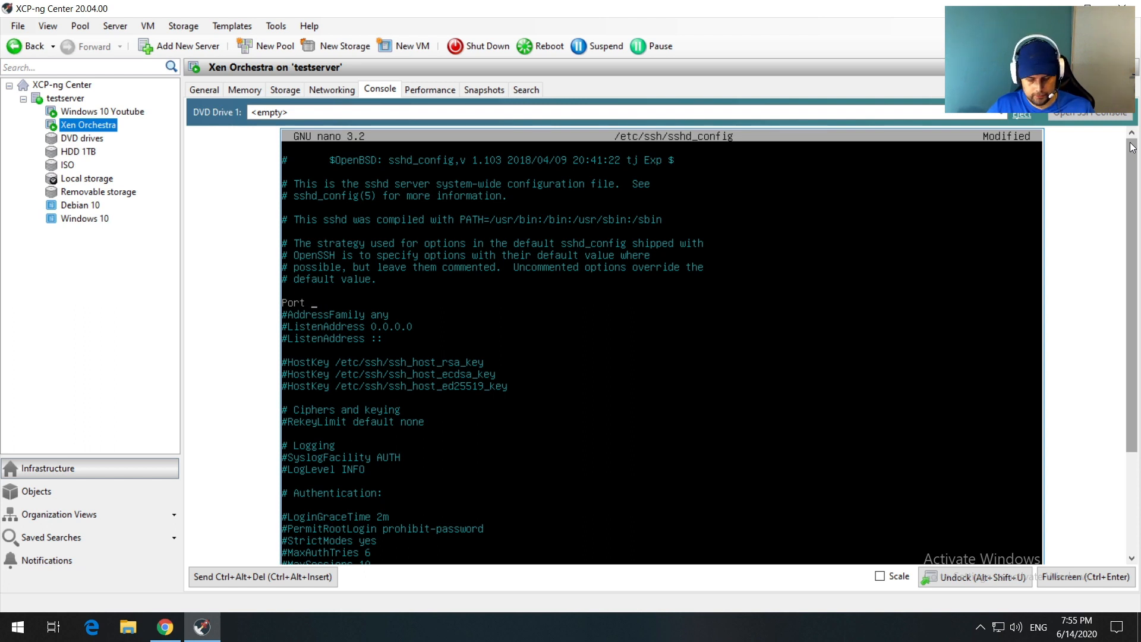
text(1)
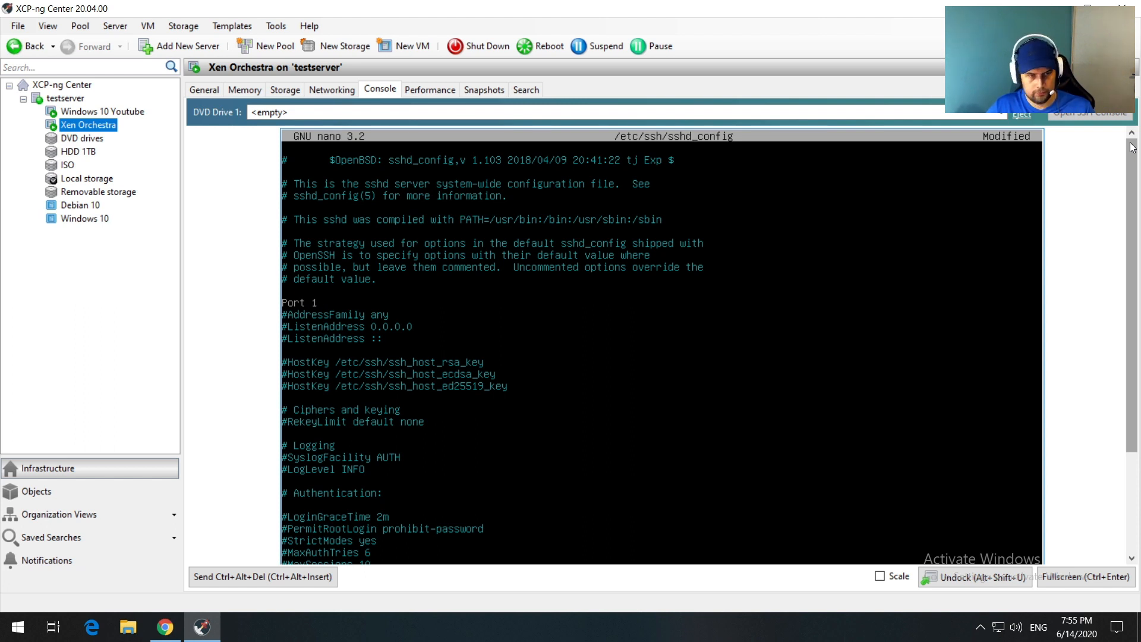
text(33)
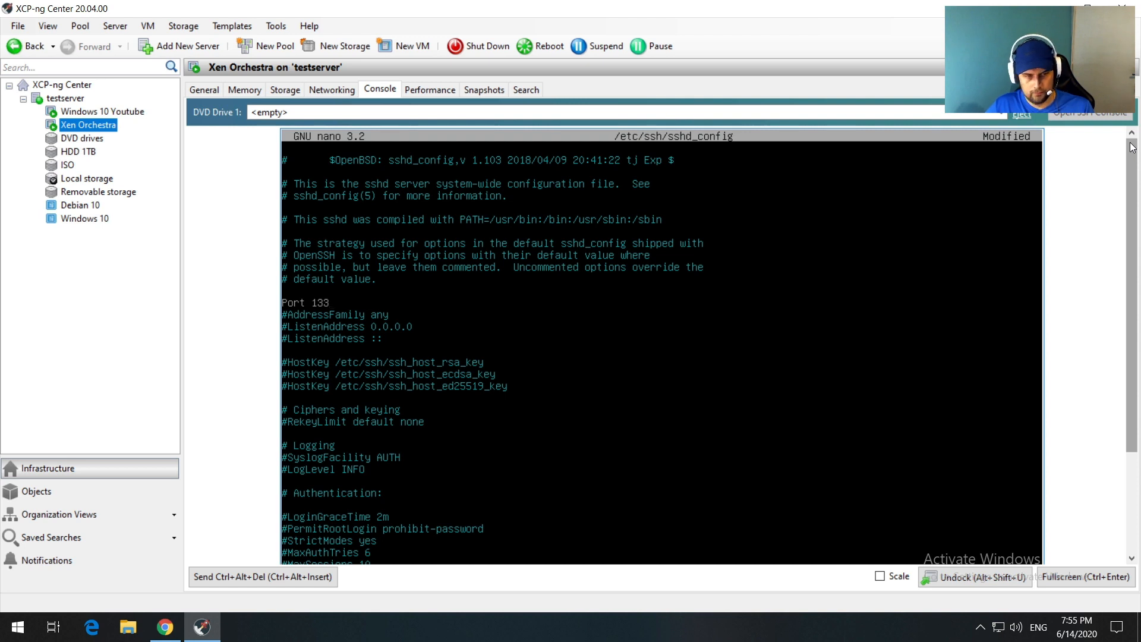
text(6)
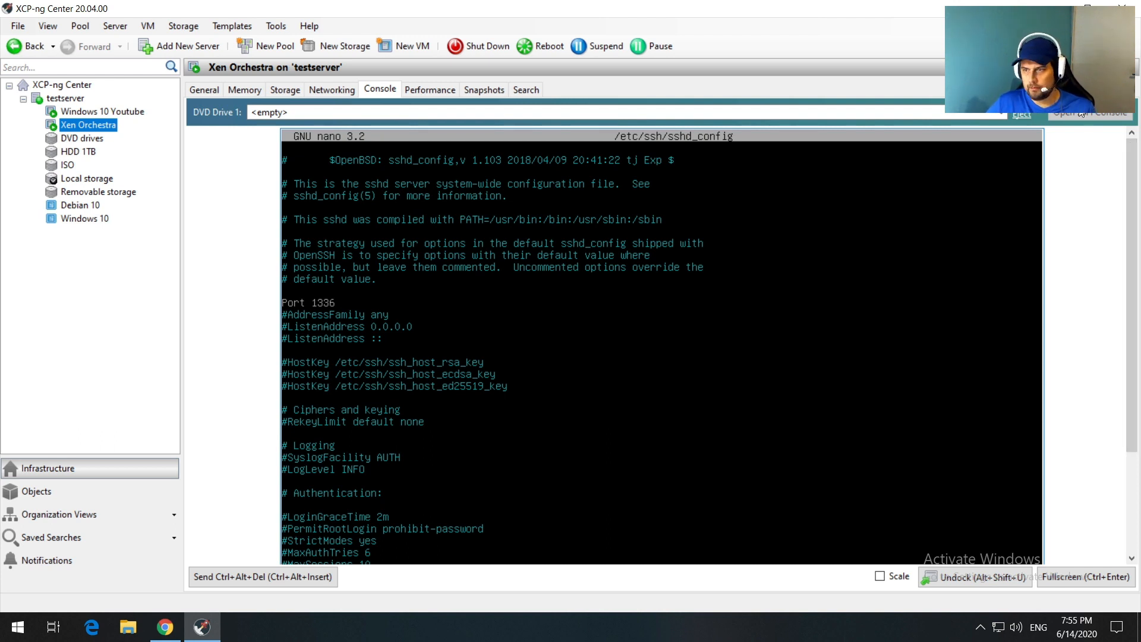
drag(1131, 173, 1129, 287)
Step: Clear the console, run 'reboot', and boot Debian GNU/Linux straight from the GRUB menu
text(clear)
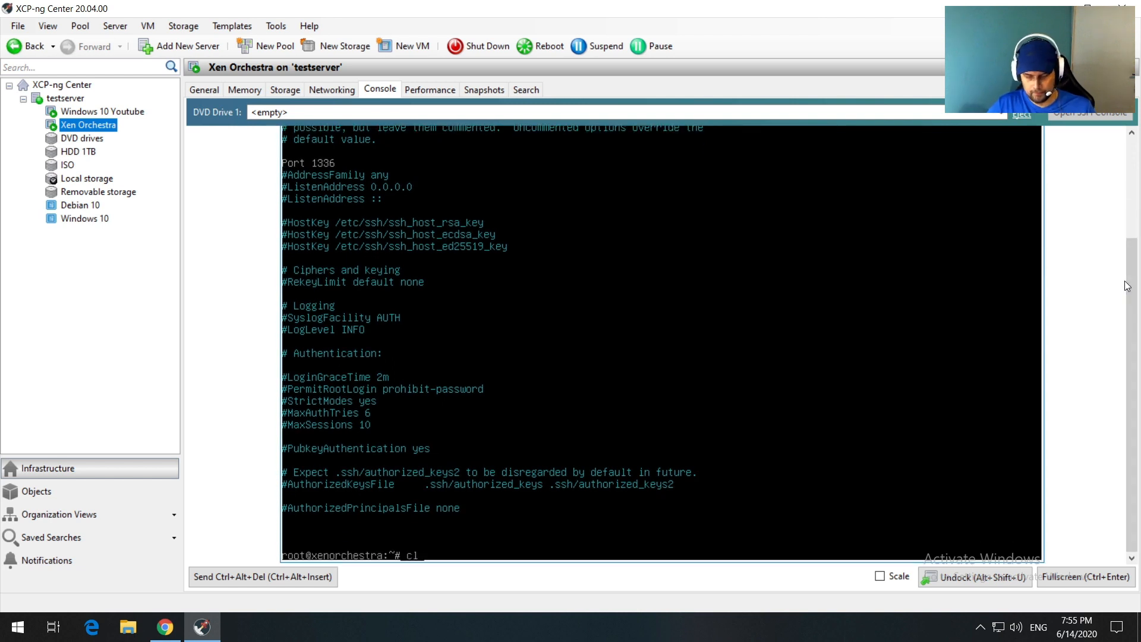
key(Return)
drag(1128, 286, 1132, 160)
text(reboot)
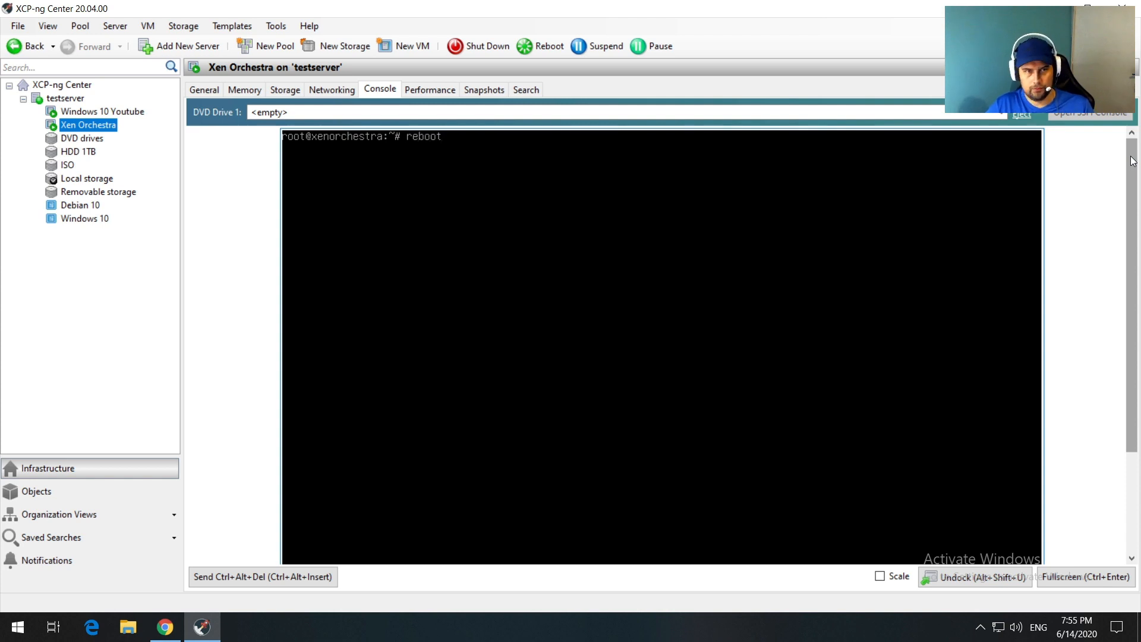
key(Return)
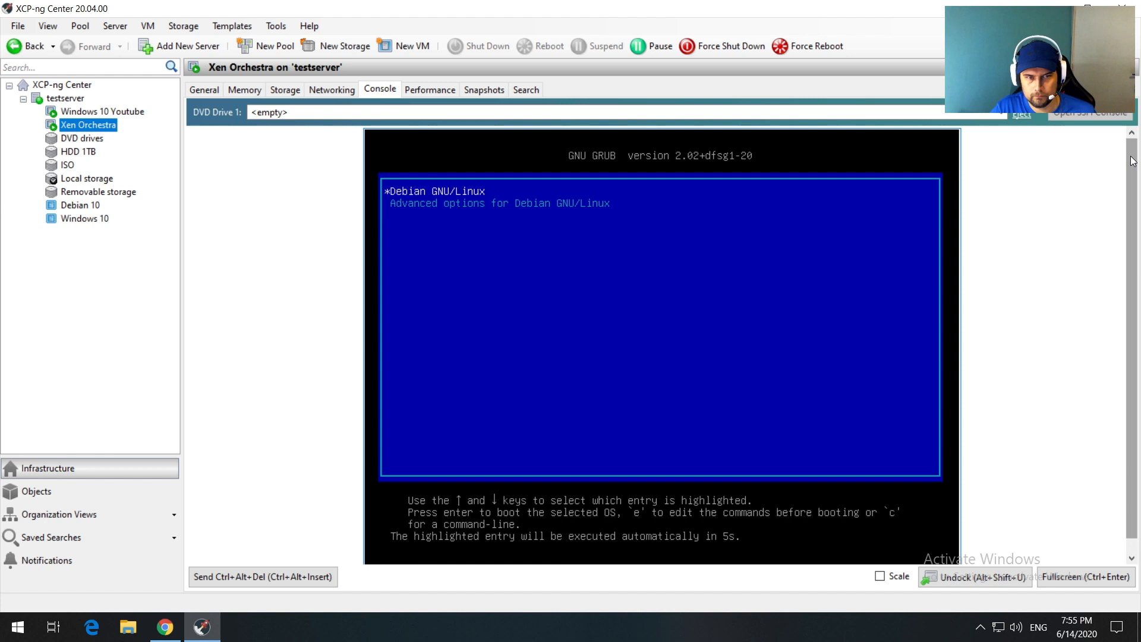
key(Return)
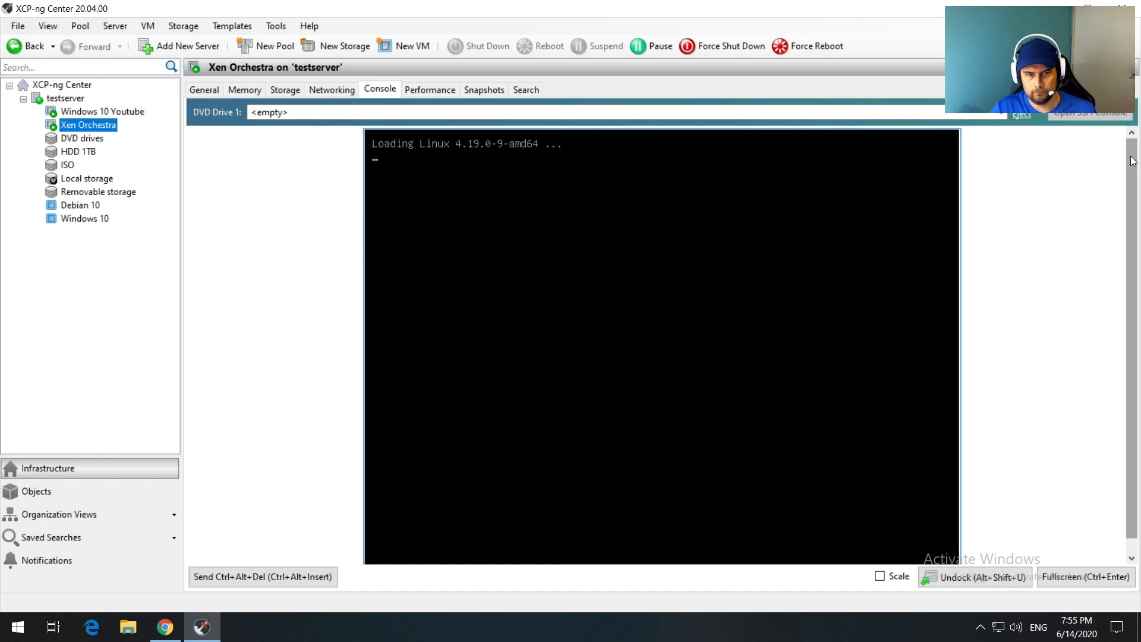
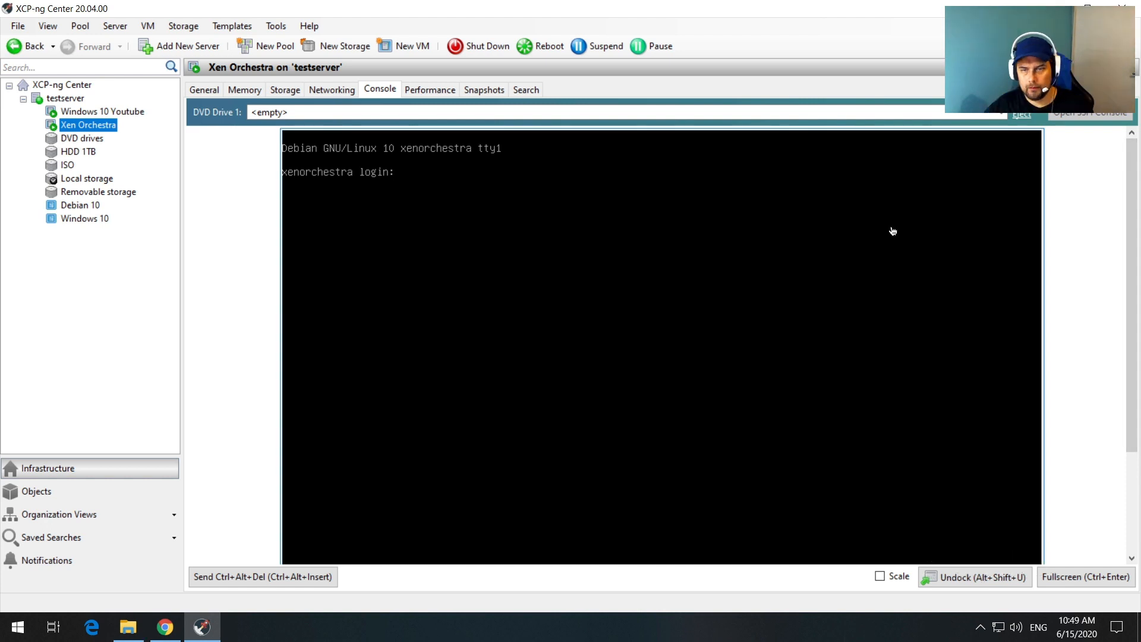
Step: Leave the Xen Orchestra VM's Debian login console and minimize XCP-ng Center
click(891, 230)
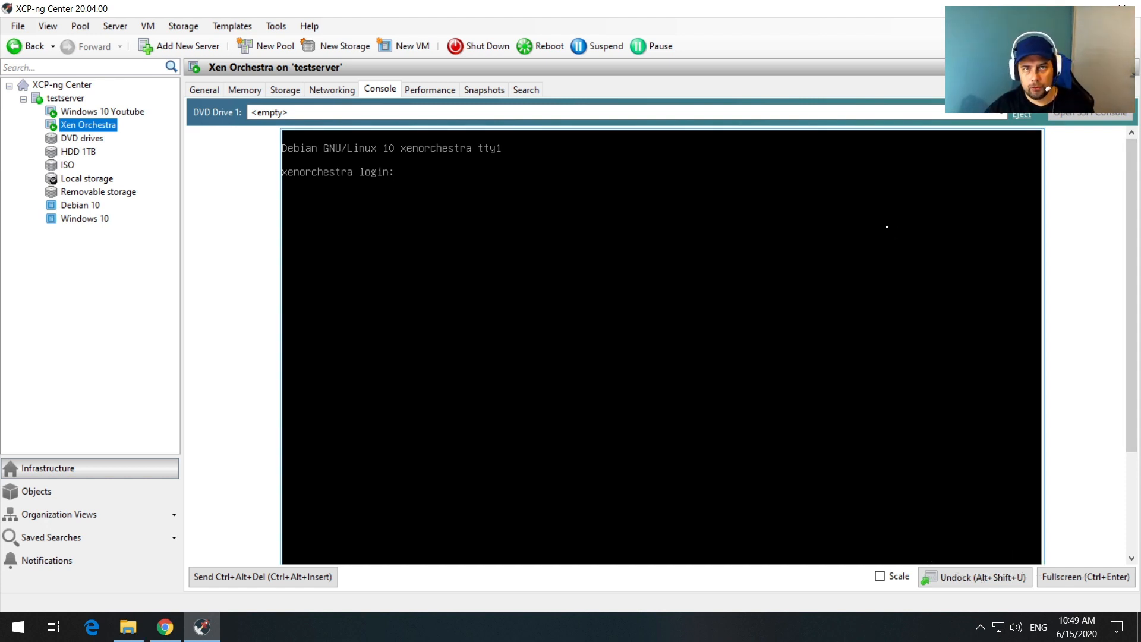
click(1052, 8)
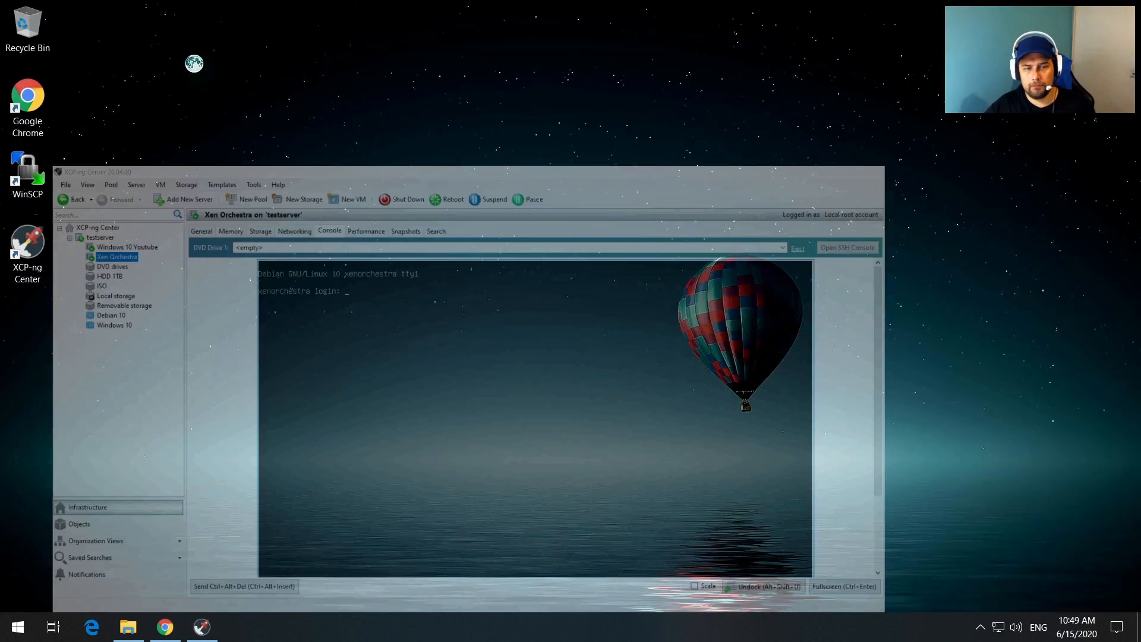
Step: Launch PuTTY from the Downloads folder
click(128, 626)
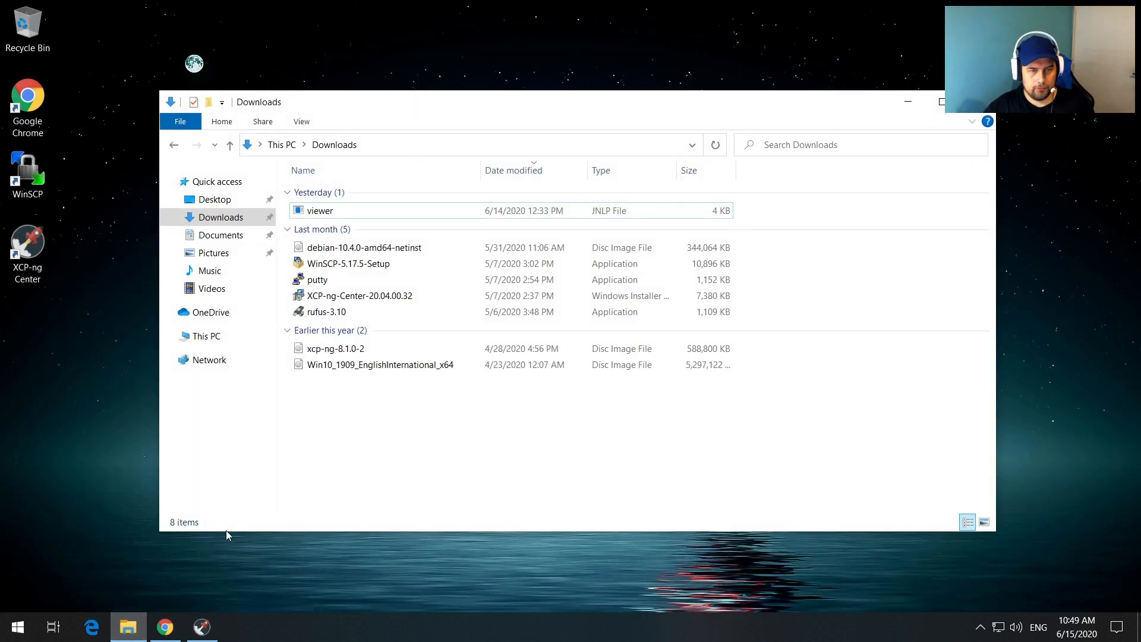
double_click(317, 279)
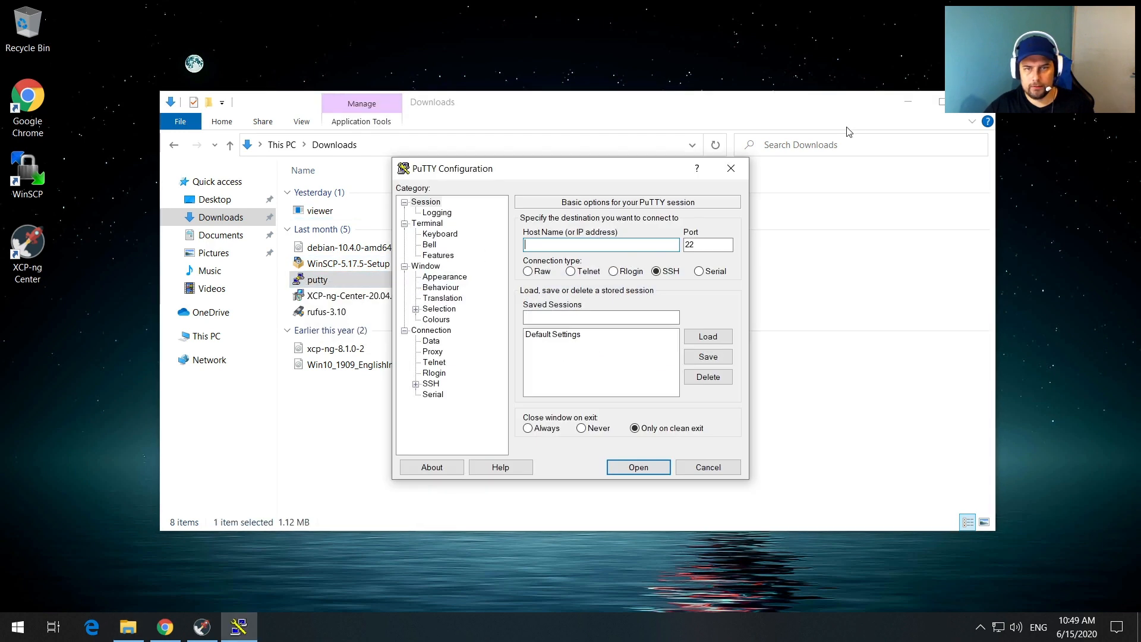
click(907, 102)
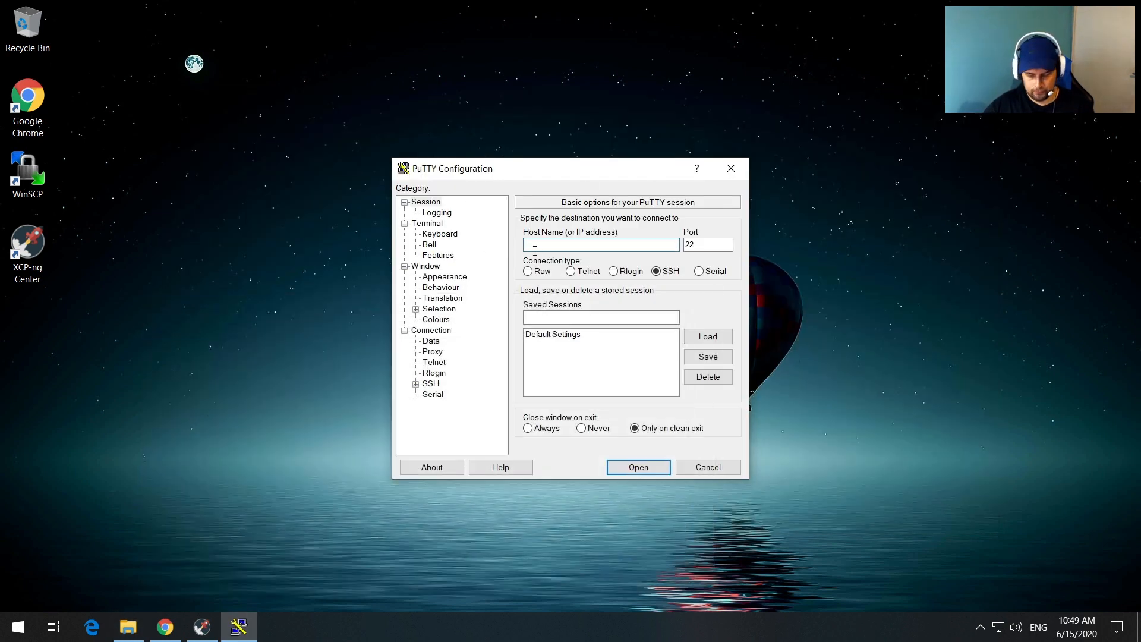
Step: Connect by SSH to 192.168.1.252 on port 1336, accepting the server's host key
text(192.16)
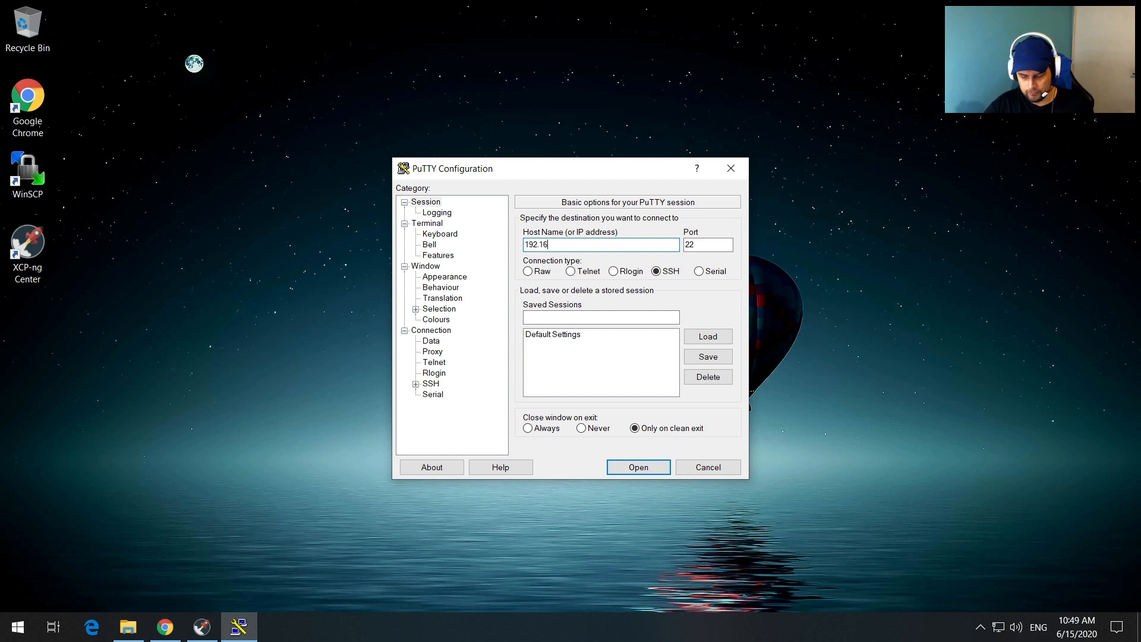
text(8.1.252)
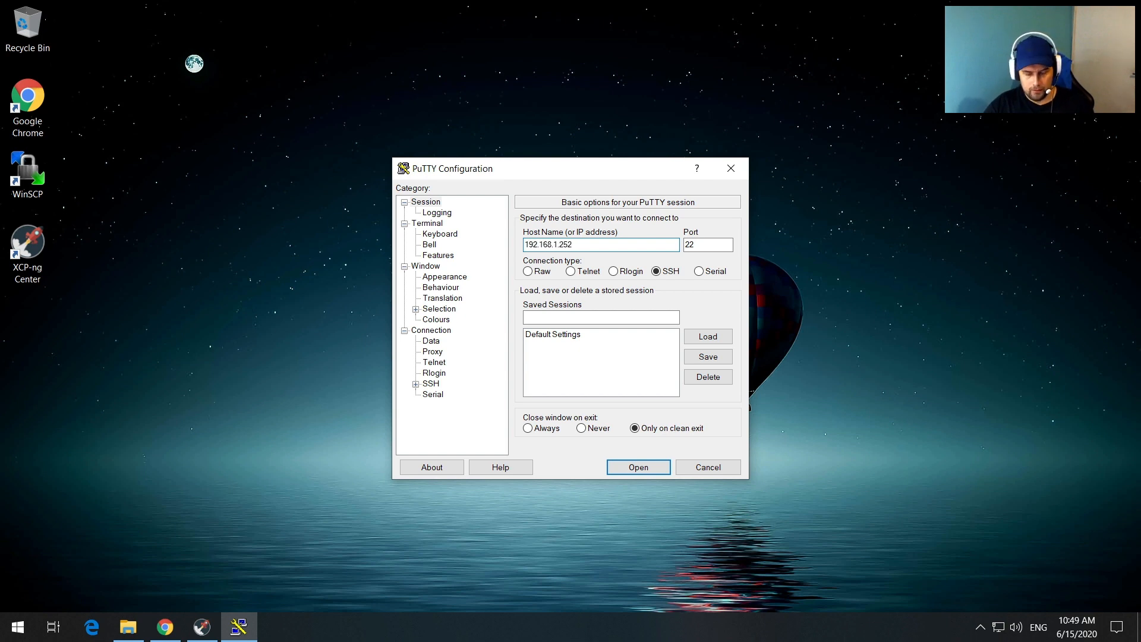
key(Tab)
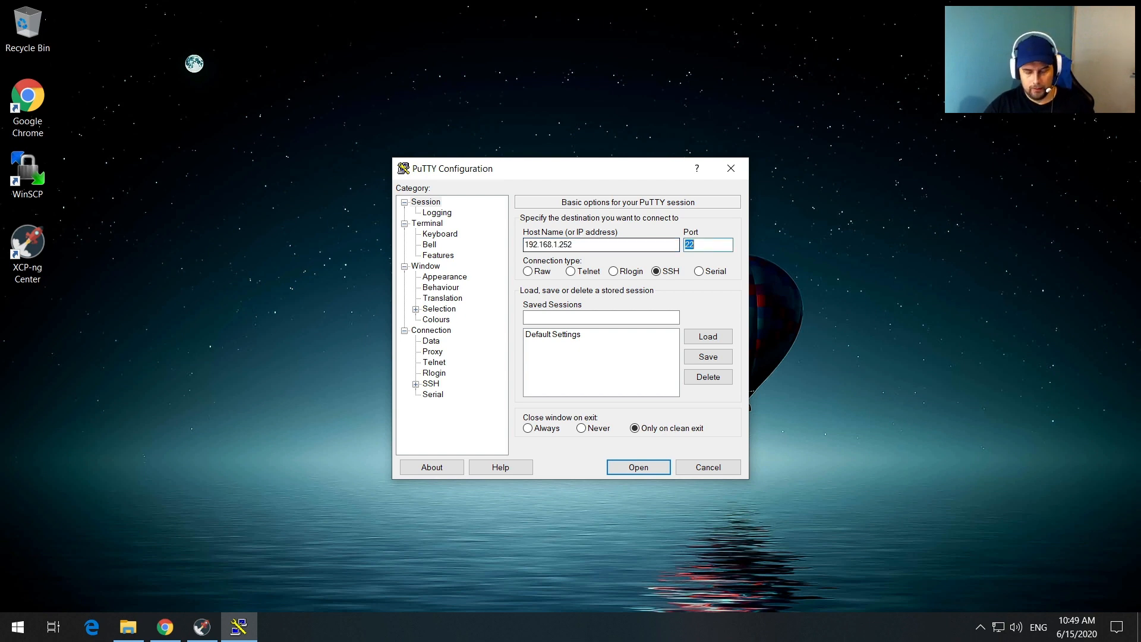
text(133)
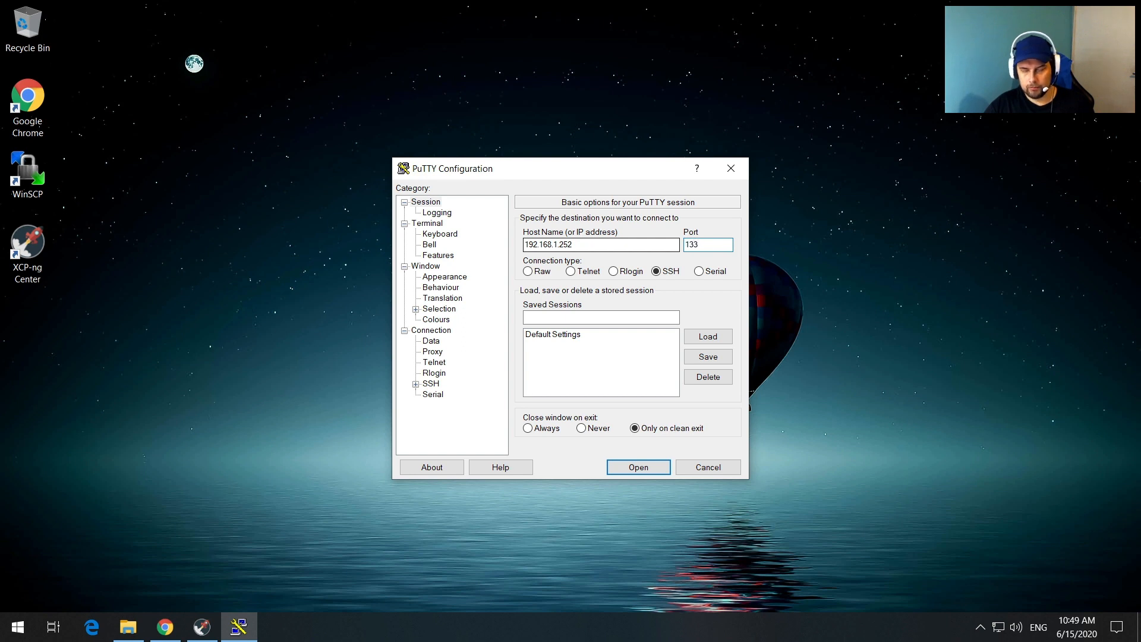
text(6)
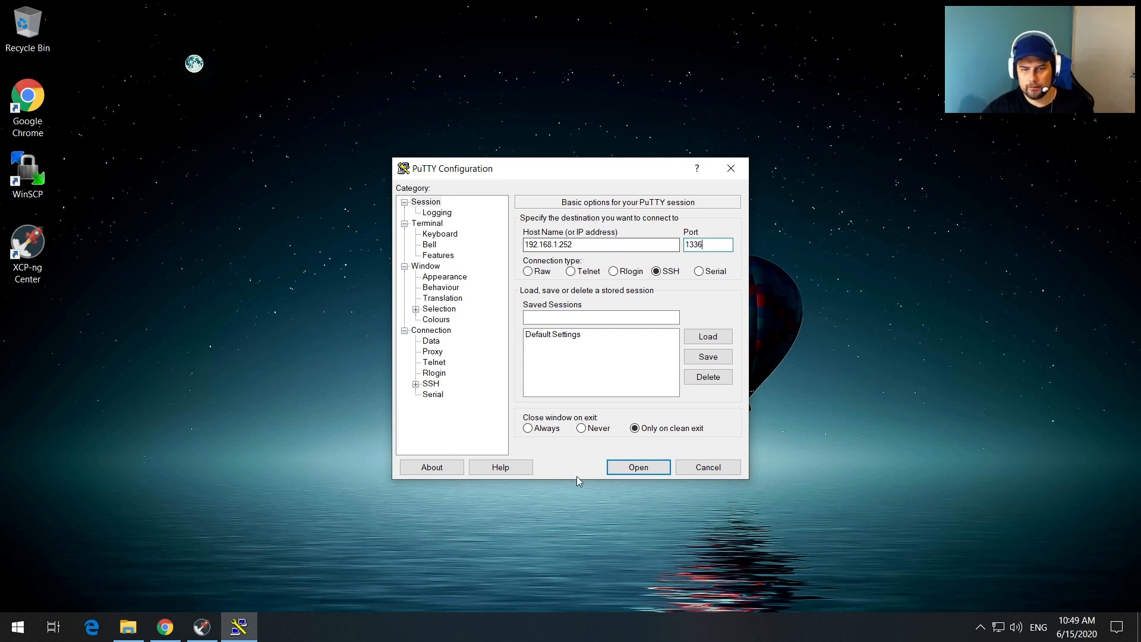
click(615, 466)
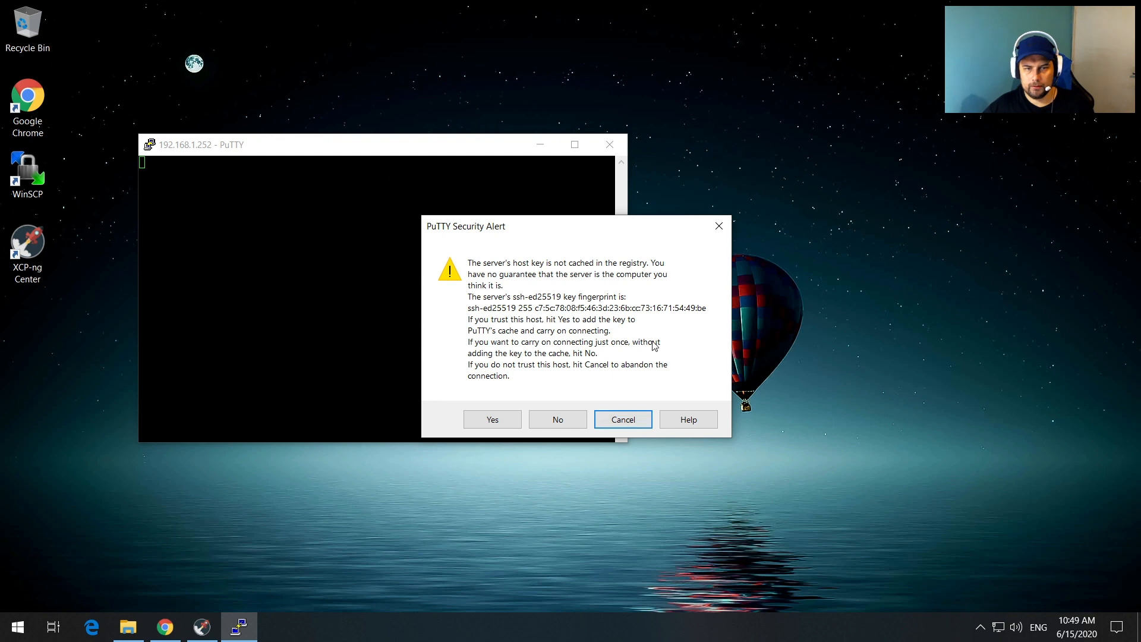
click(503, 421)
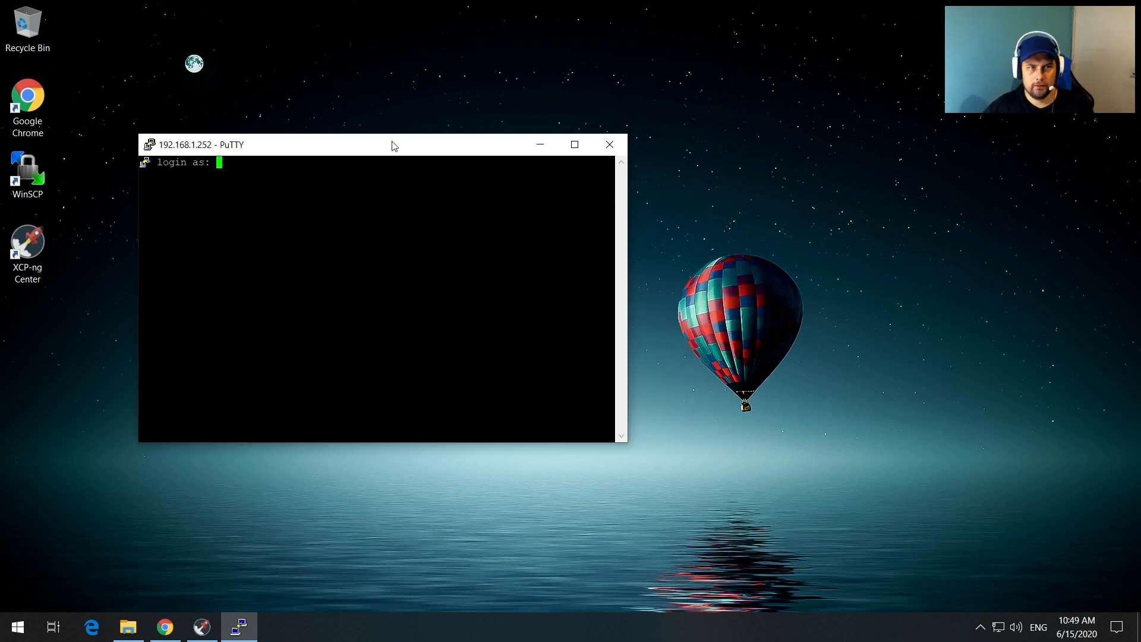
Step: Log into the VM with the user account and password, then switch to root with su
drag(392, 145, 585, 32)
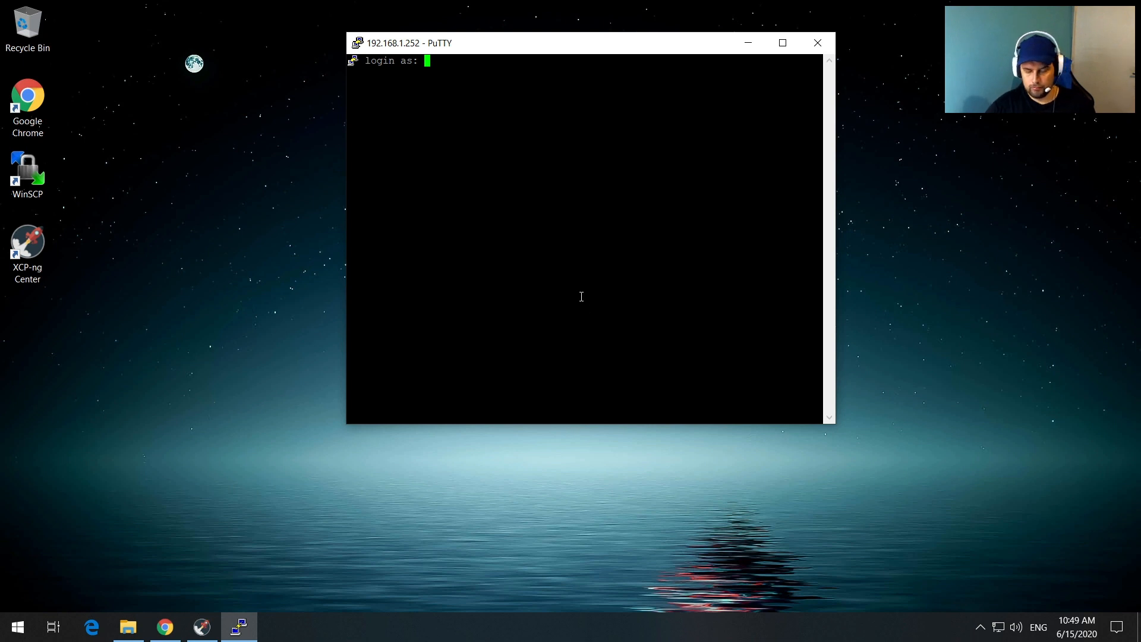
text(raymon)
key(Return)
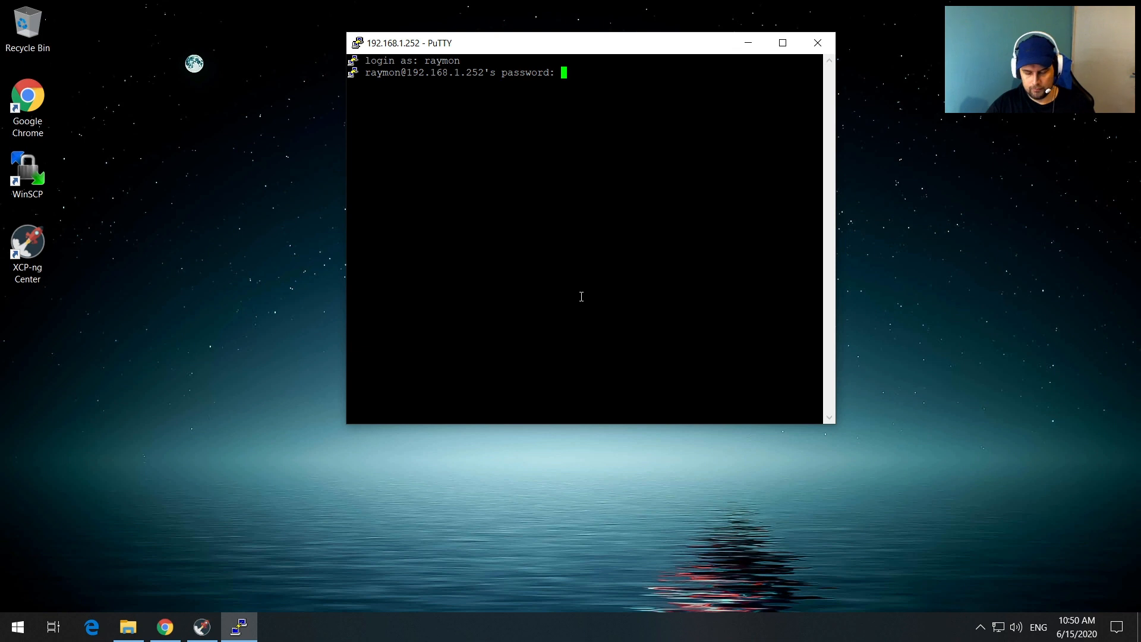
key(Return)
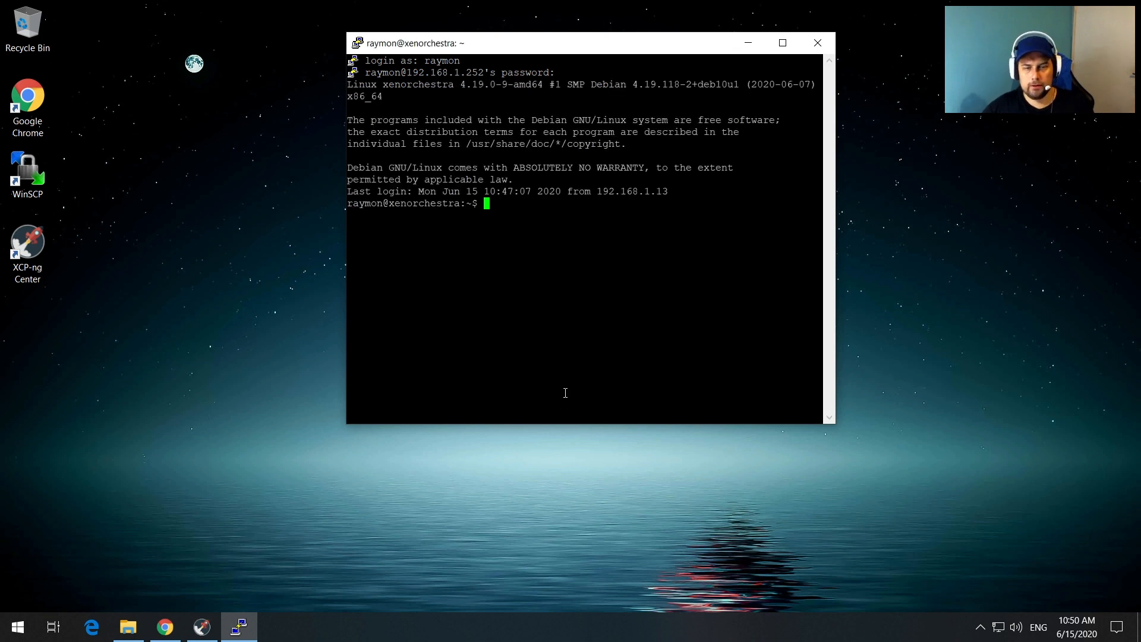
drag(563, 424, 537, 601)
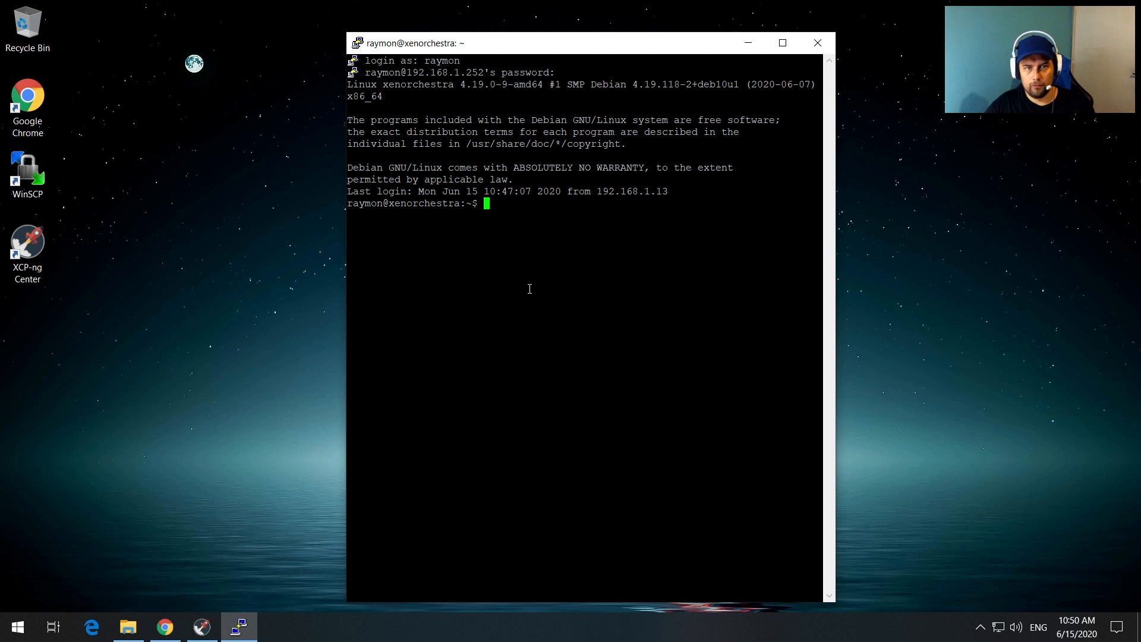
text(su)
key(Return)
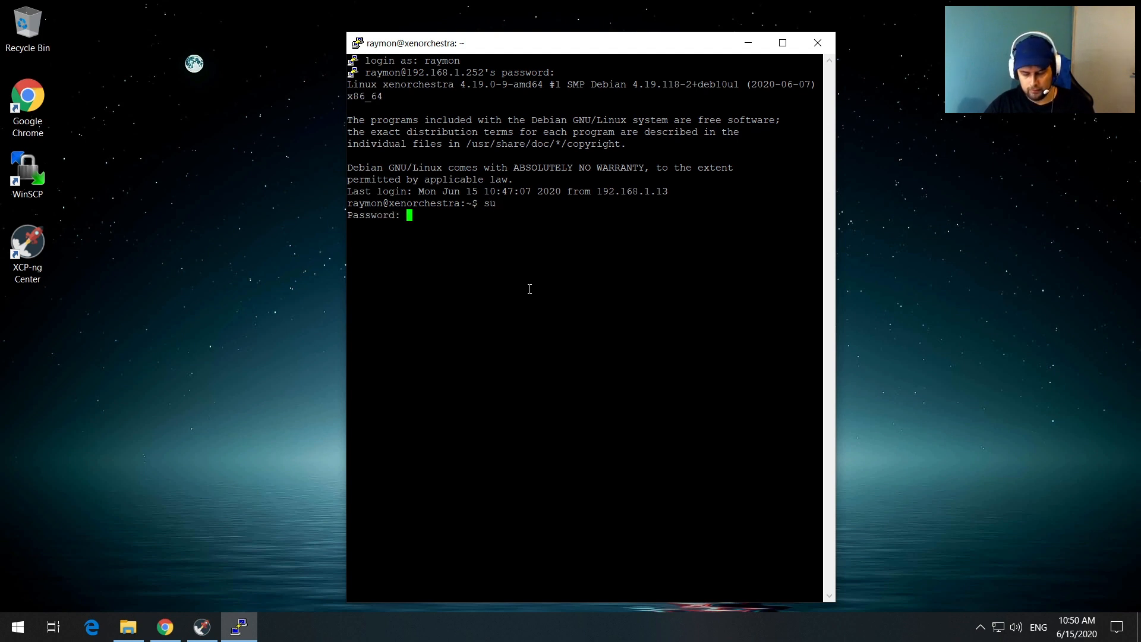
key(Return)
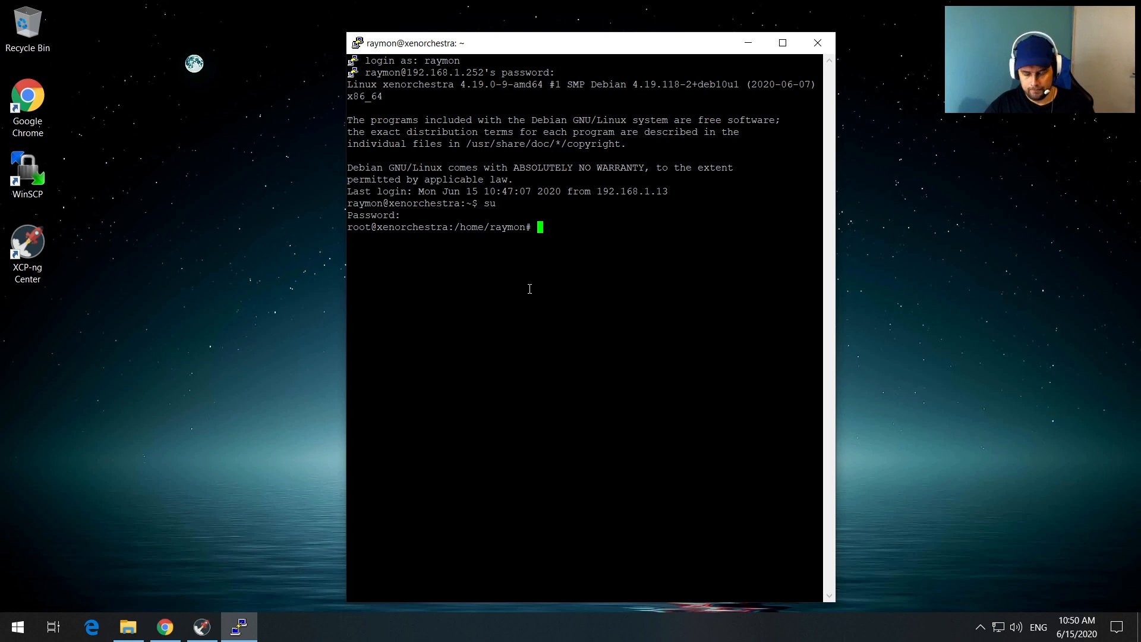
Step: Run apt-get update and apt-get upgrade, then clear the terminal
text(apt-)
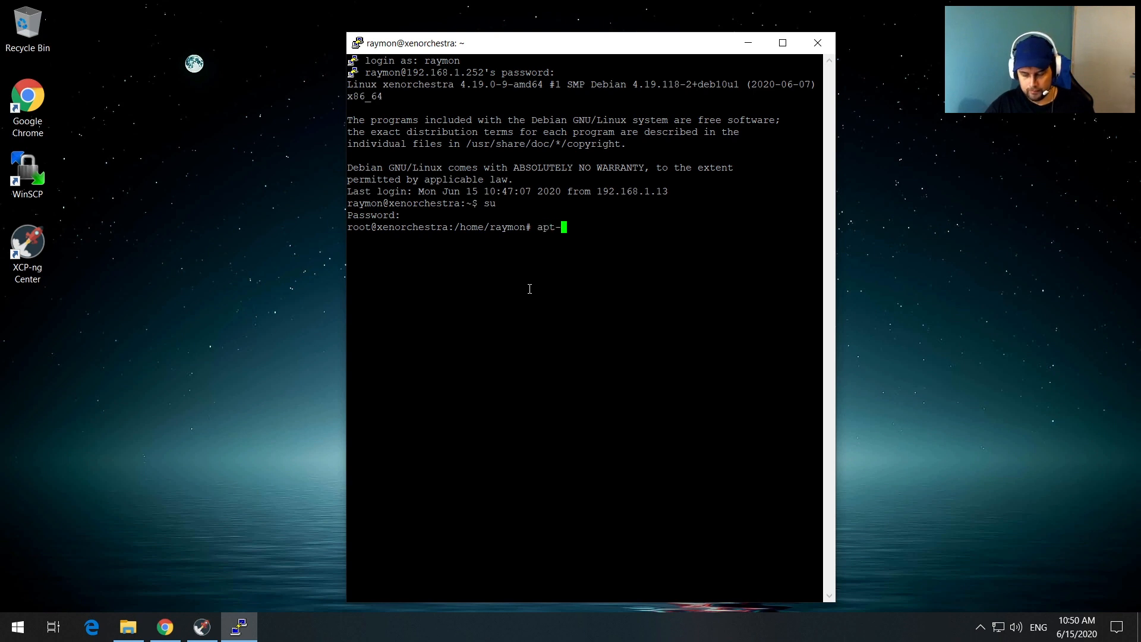
text(get update)
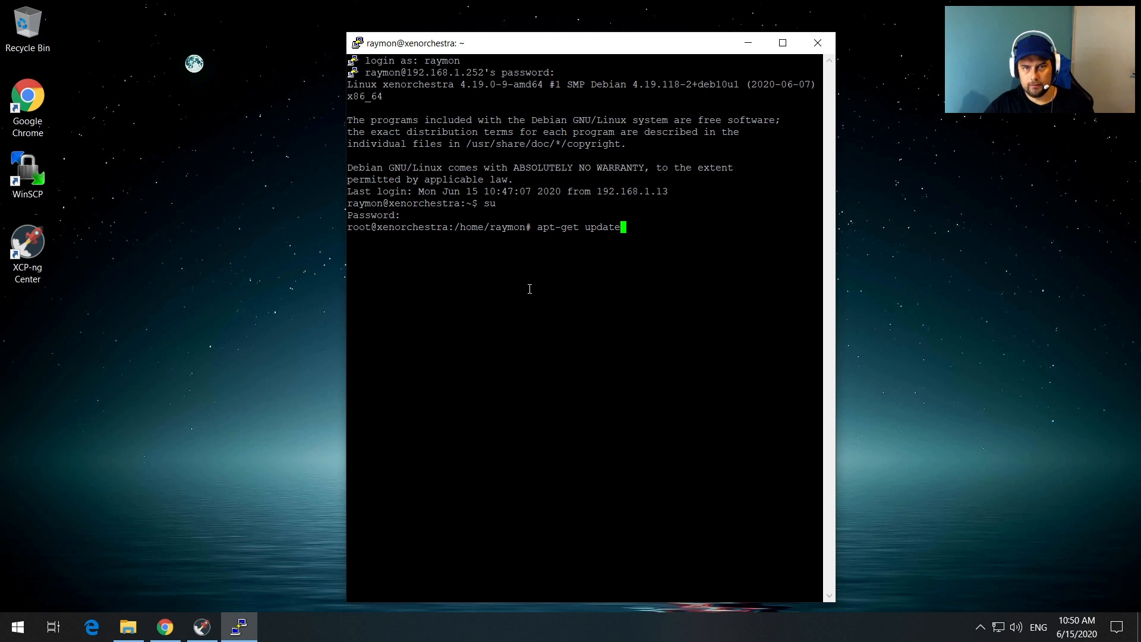
key(Return)
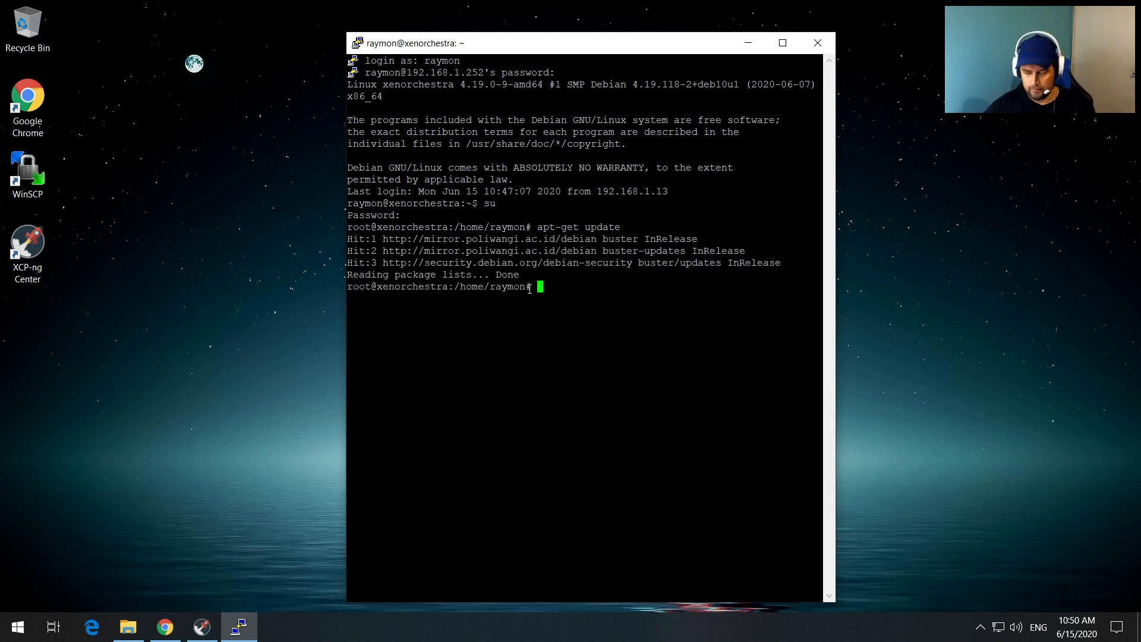
key(Up)
key(BackSpace)
key(BackSpace)
key(BackSpace)
key(BackSpace)
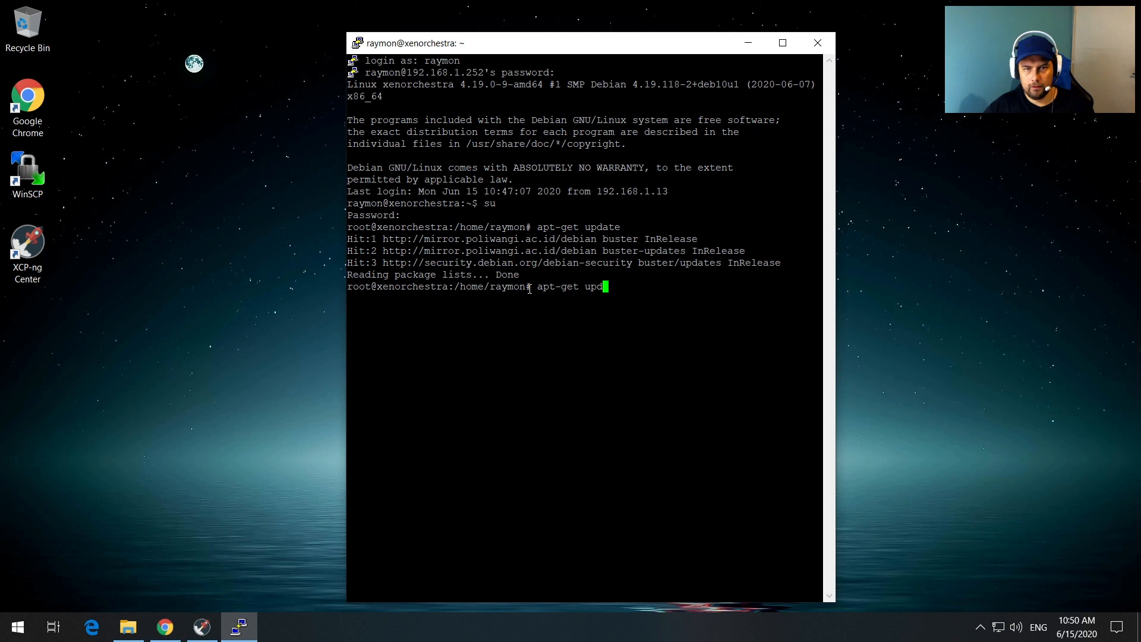
text(grade)
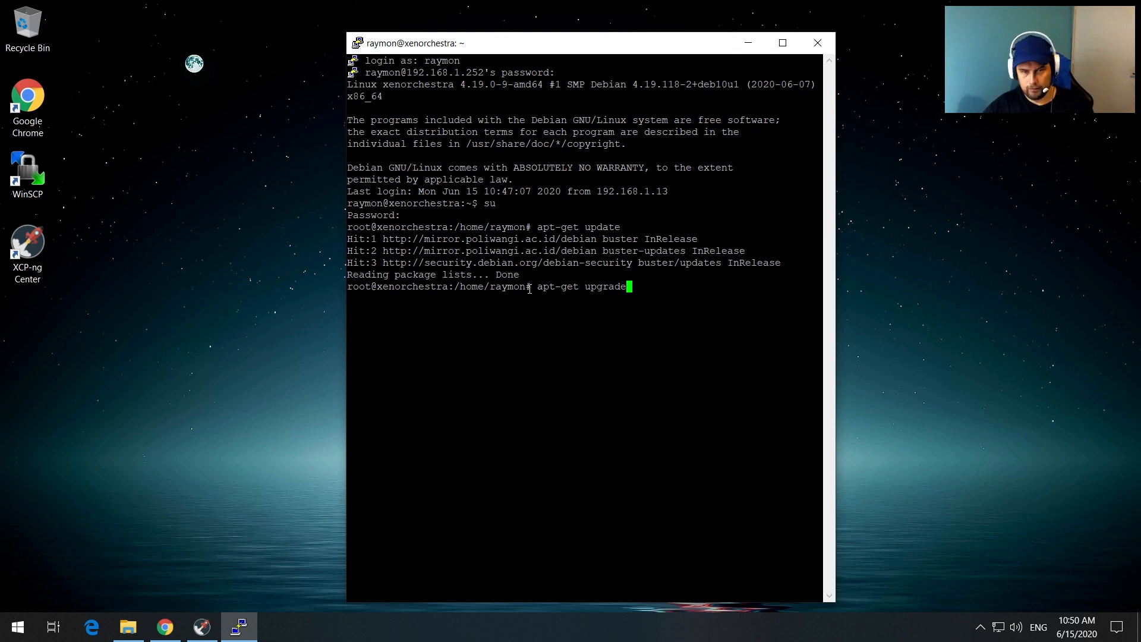
key(Return)
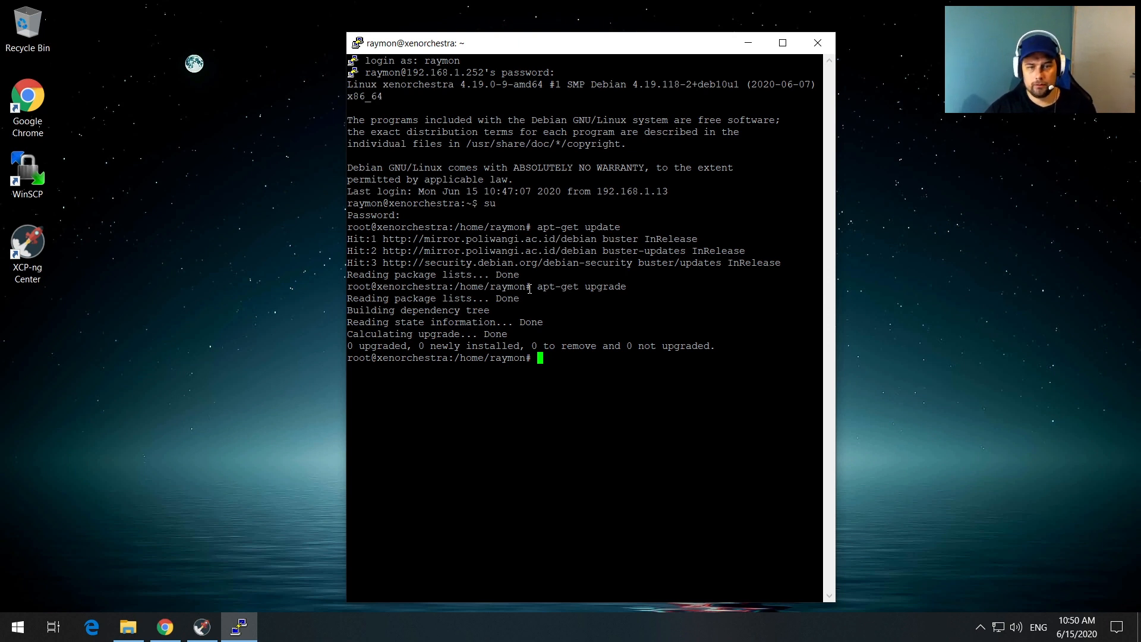
text(clear)
key(Return)
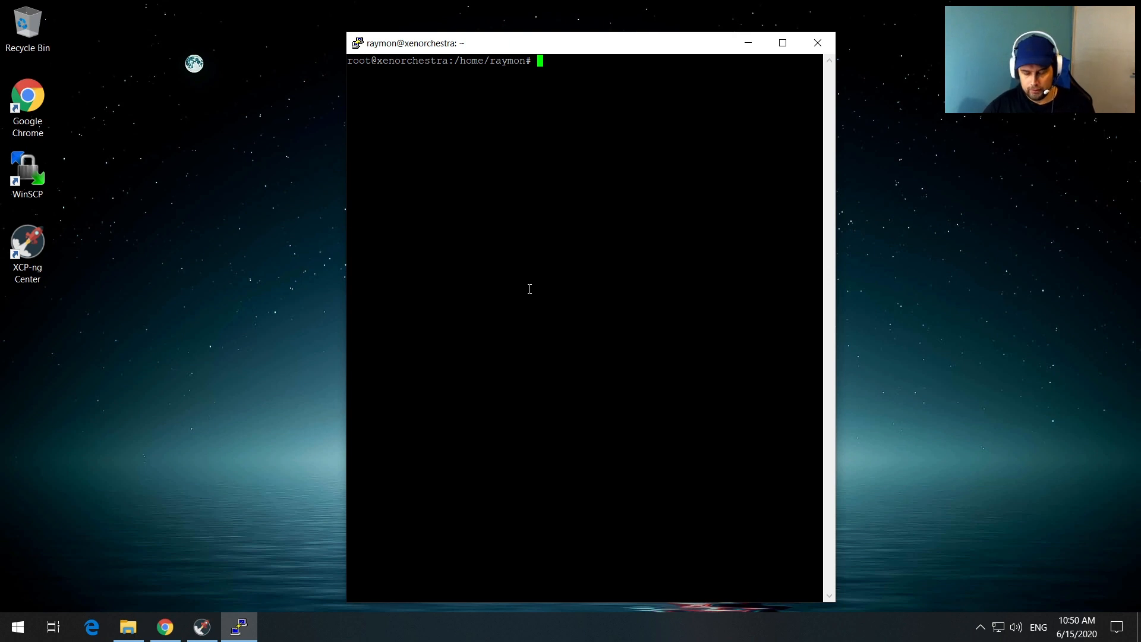
Step: Install git with apt-get install git, confirming with y
text(apt-g)
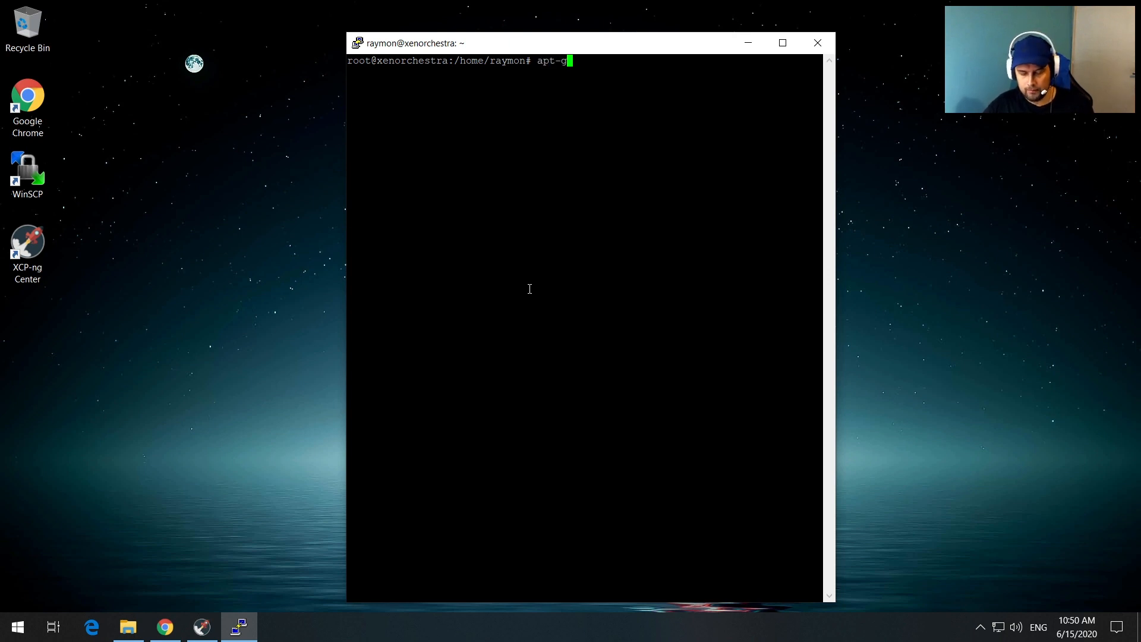
text(et install )
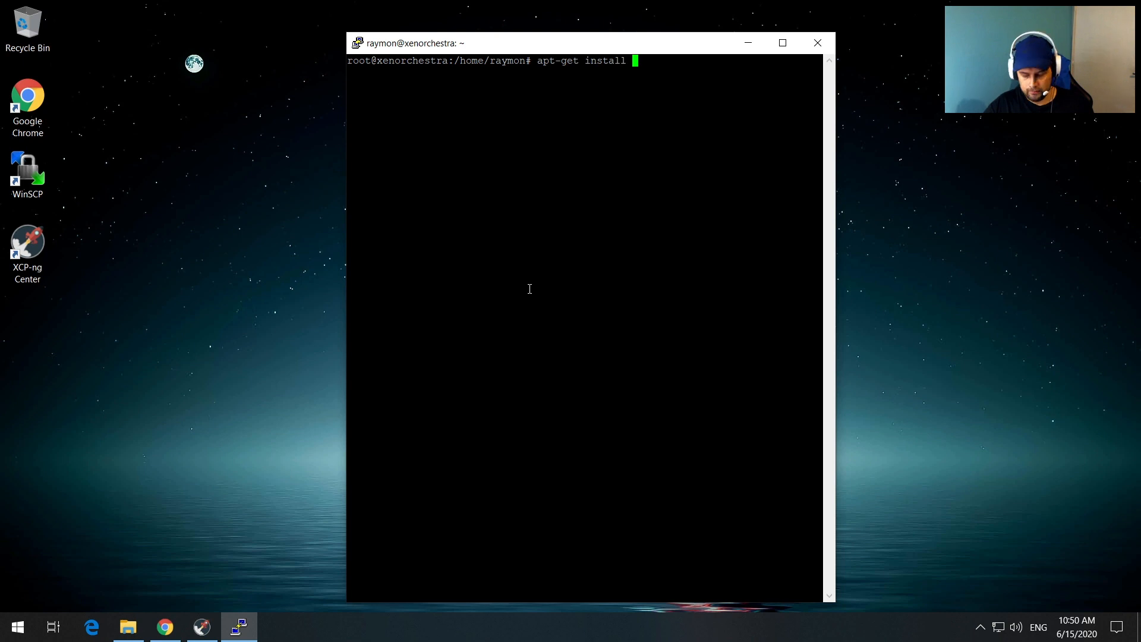
text(git)
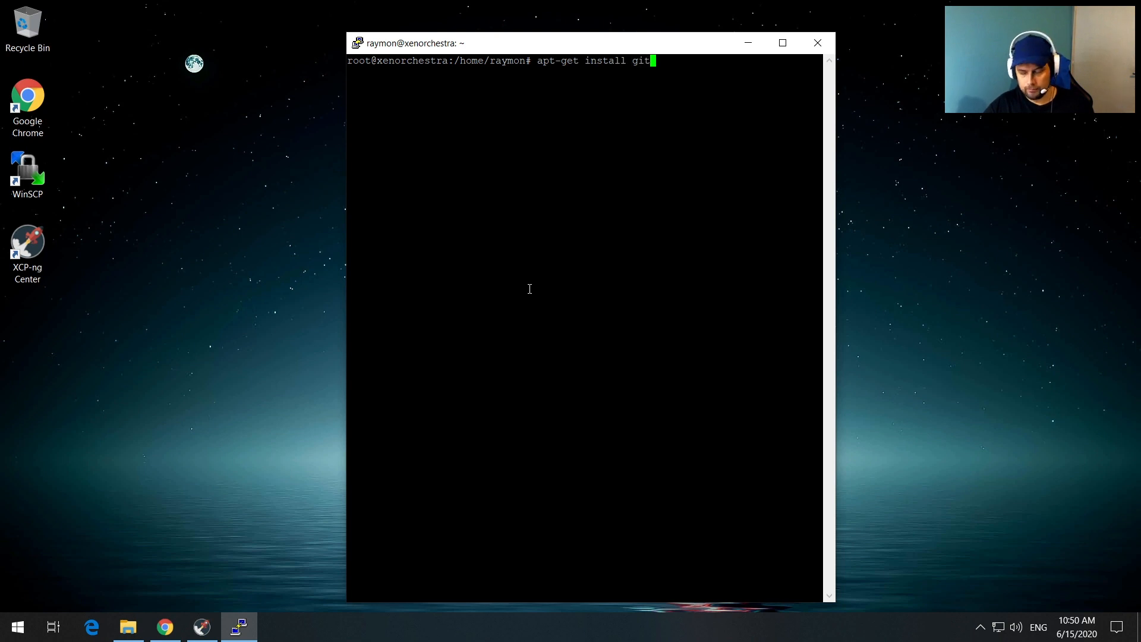
key(Return)
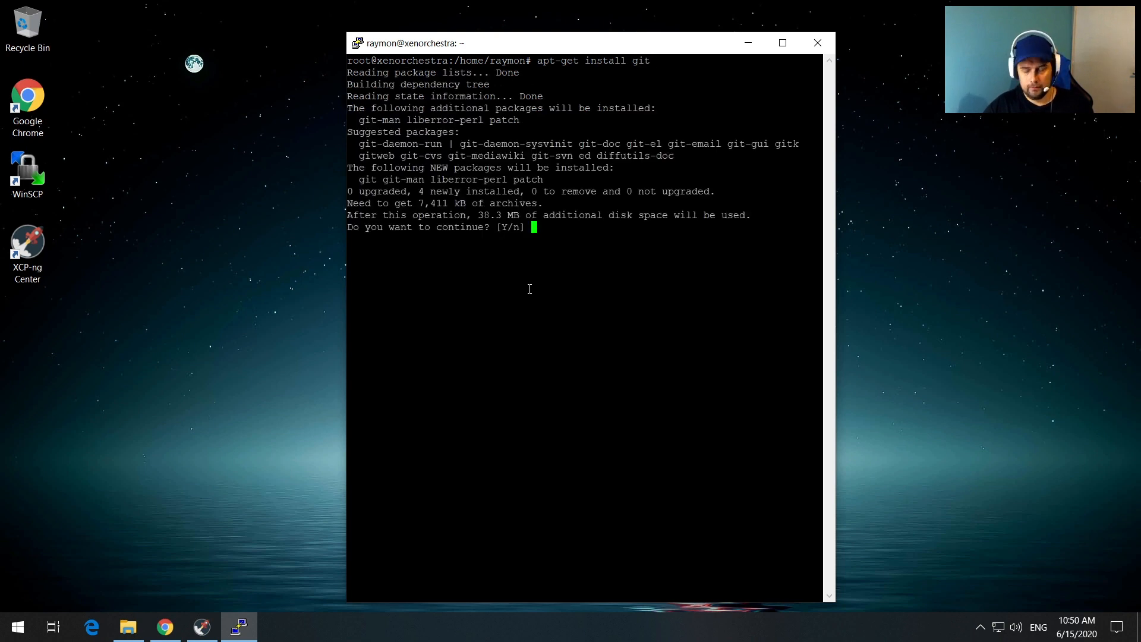
text(y)
key(Return)
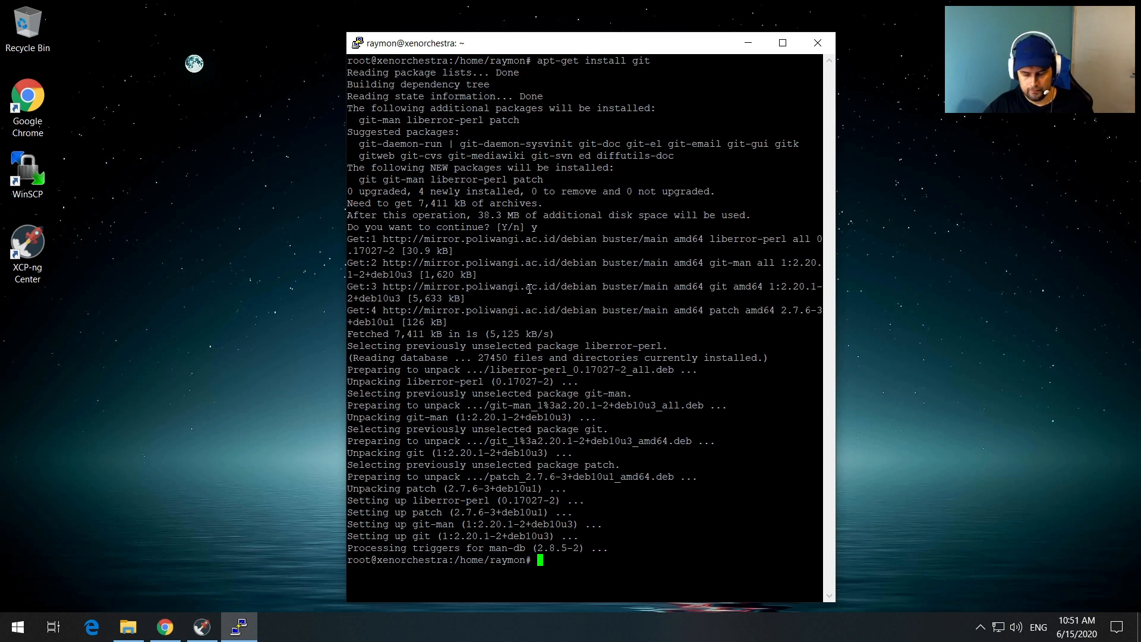
Step: Clear the terminal and minimize the PuTTY window
text(clear)
key(Return)
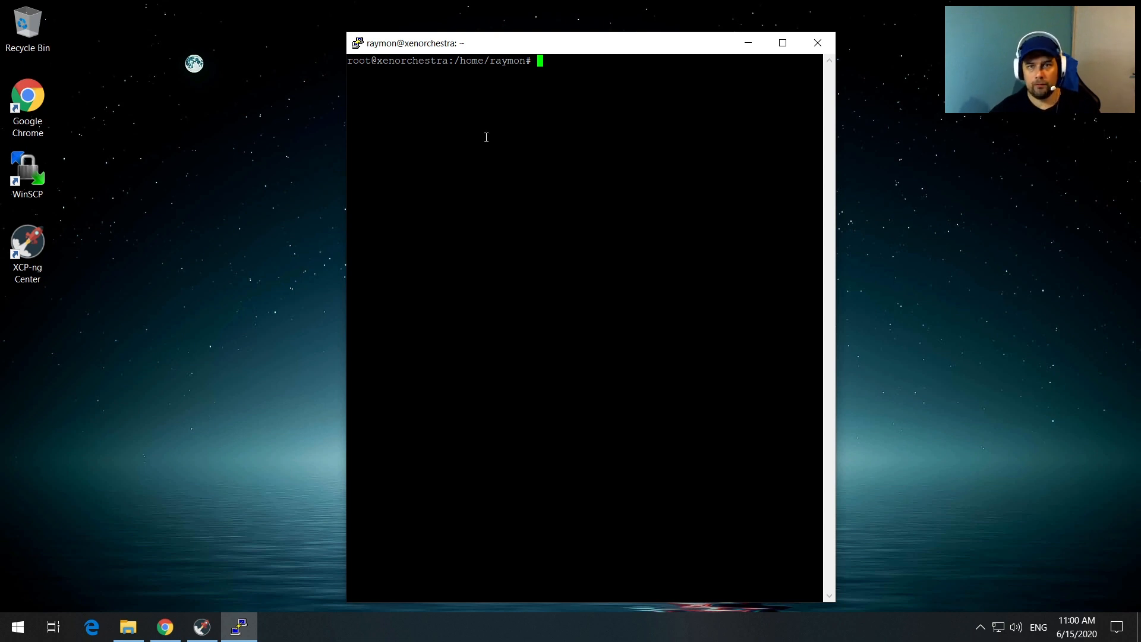
click(748, 44)
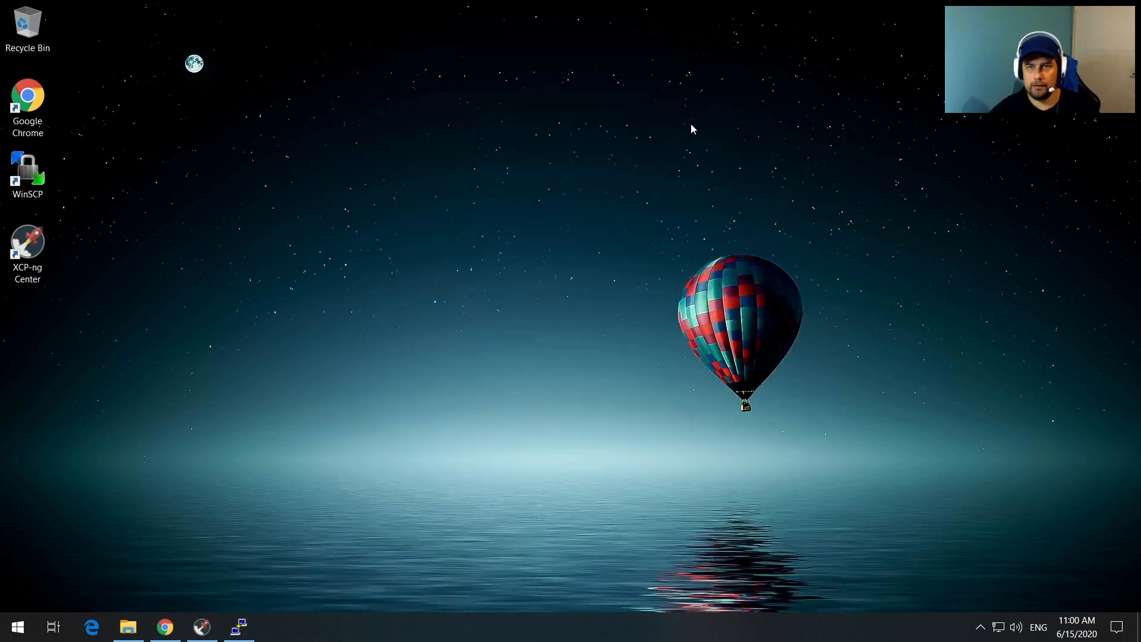
Step: Bring Chrome back and scroll through the XenOrchestraInstallerUpdater README
click(165, 627)
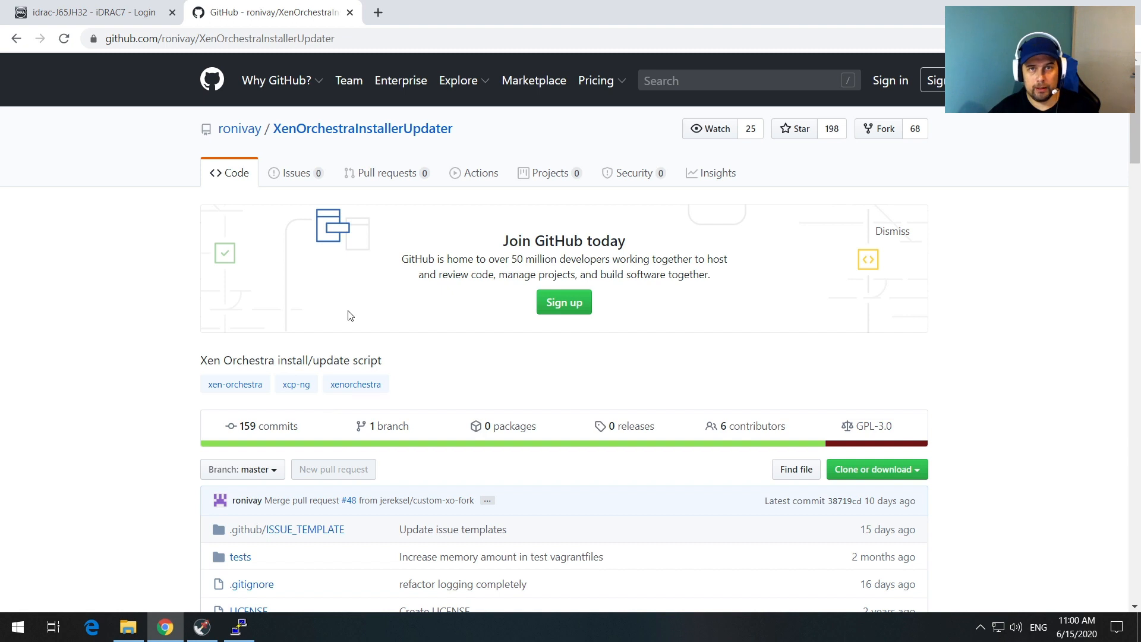
scroll(686, 408, down, 2)
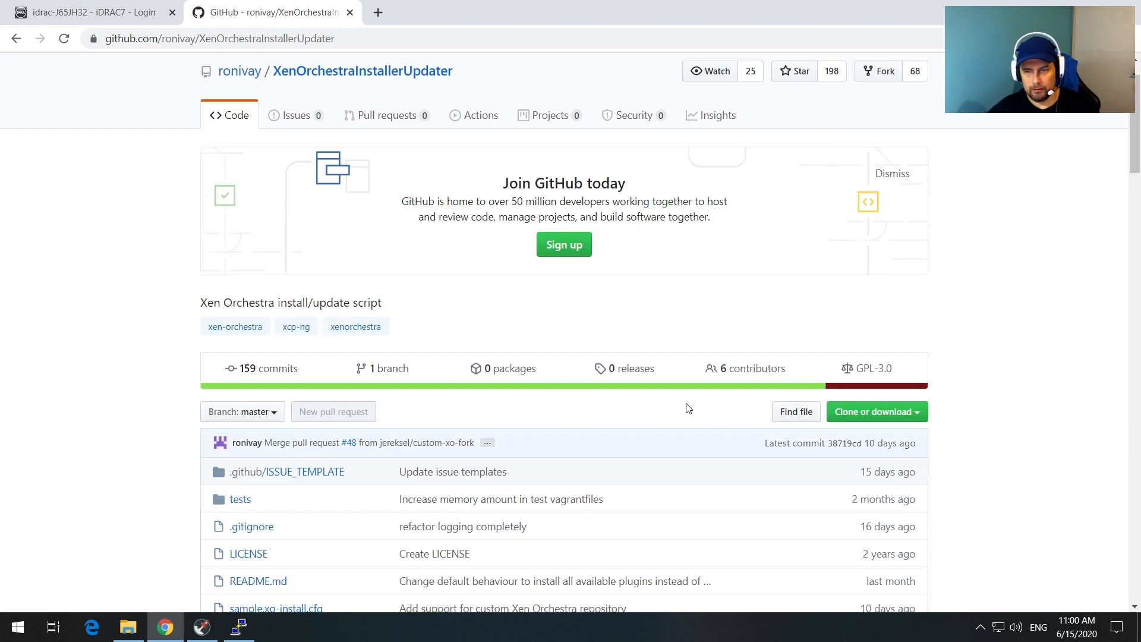
scroll(687, 407, down, 6)
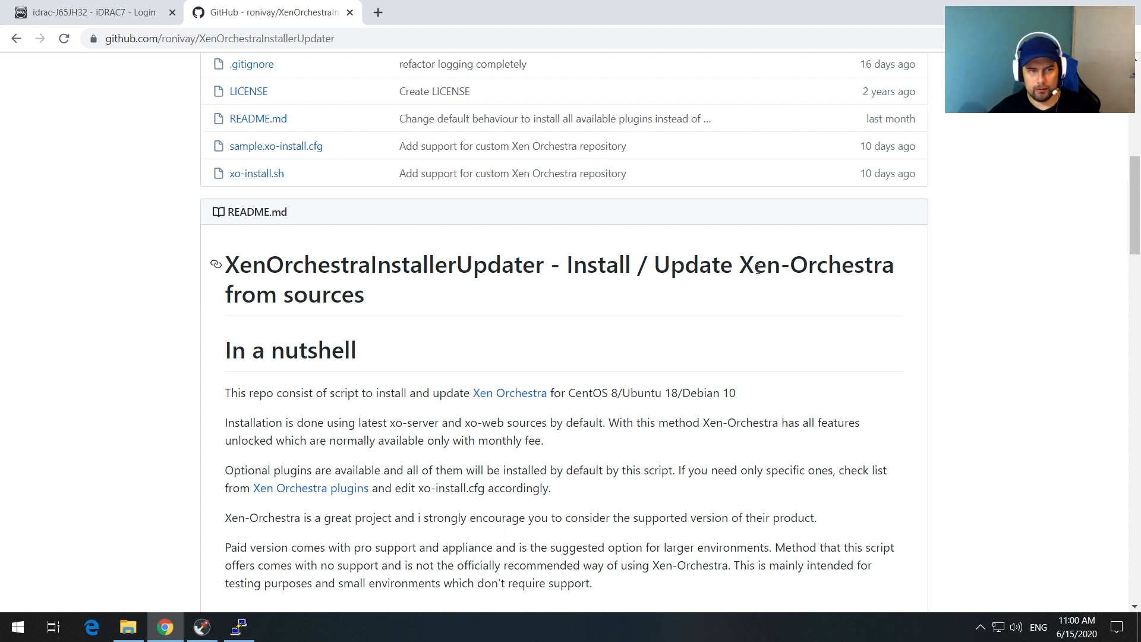
scroll(748, 306, down, 2)
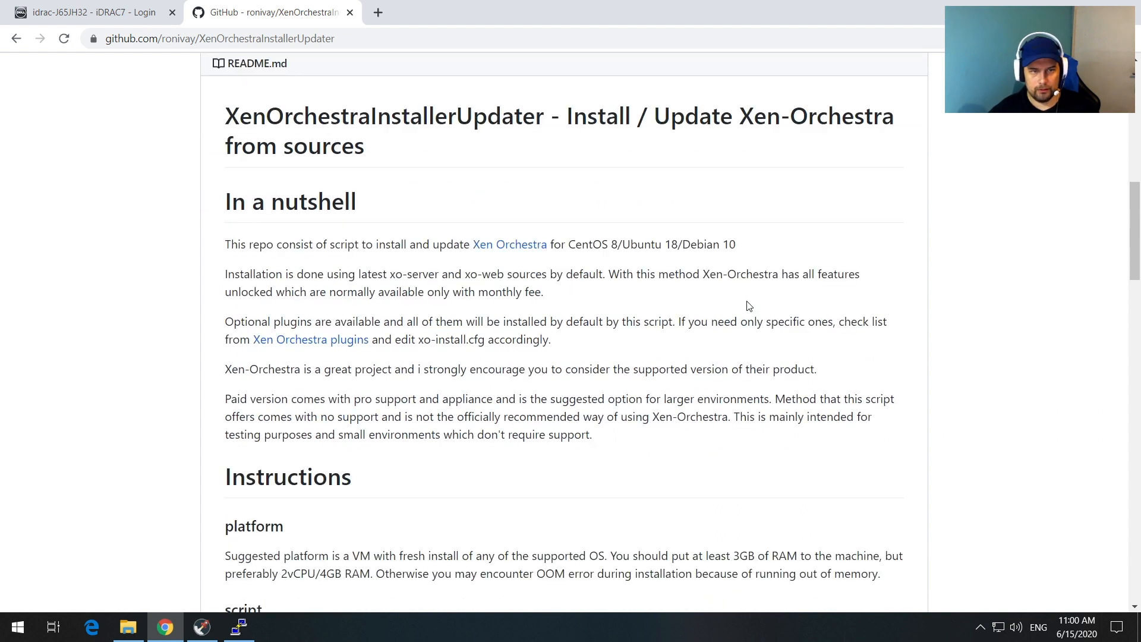
scroll(679, 289, down, 2)
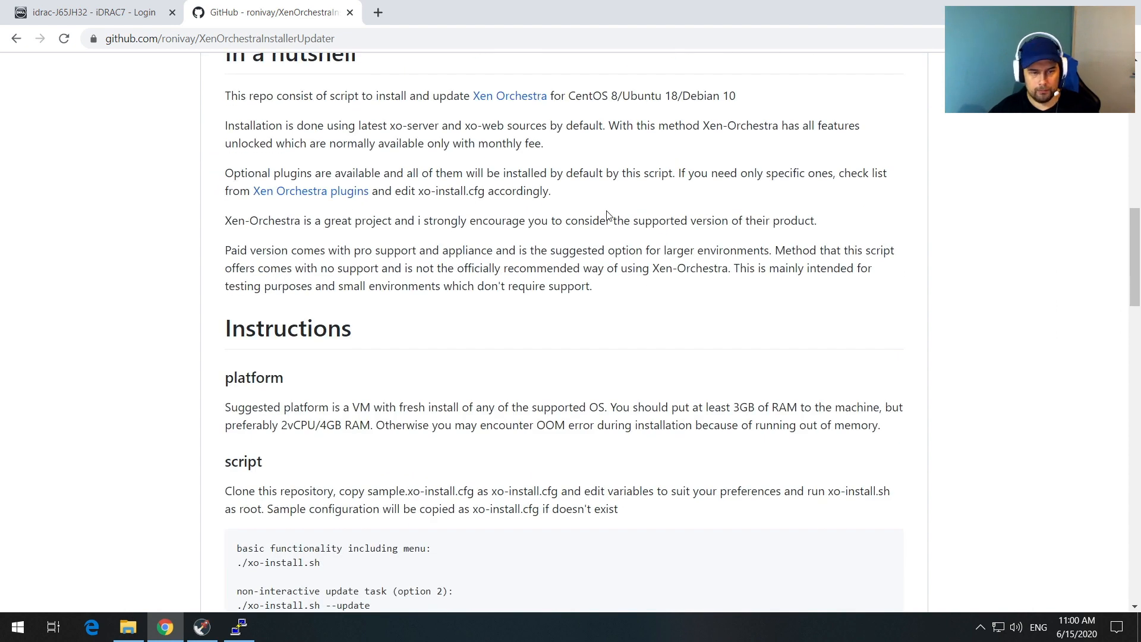
scroll(607, 214, down, 2)
scroll(609, 215, down, 1)
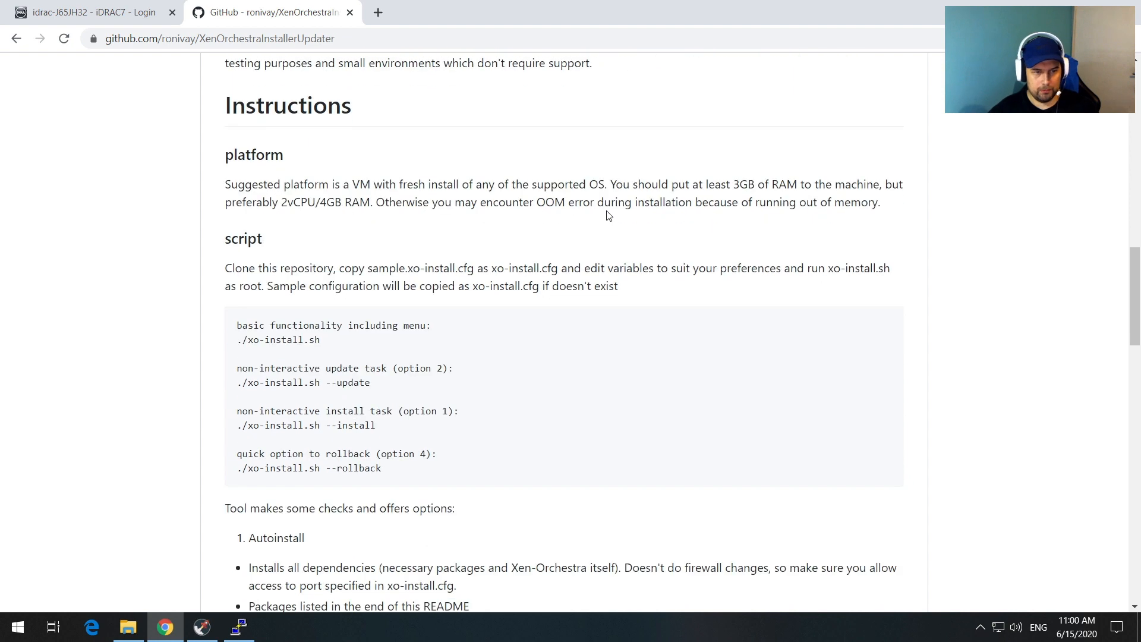
scroll(604, 214, down, 3)
scroll(604, 214, down, 6)
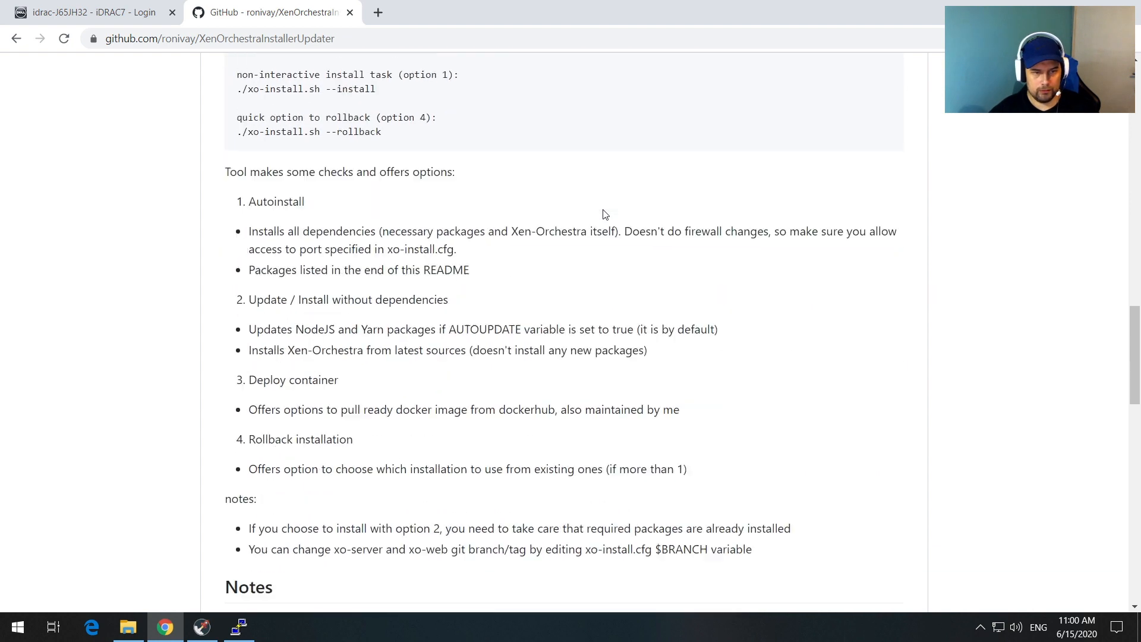
scroll(604, 210, down, 6)
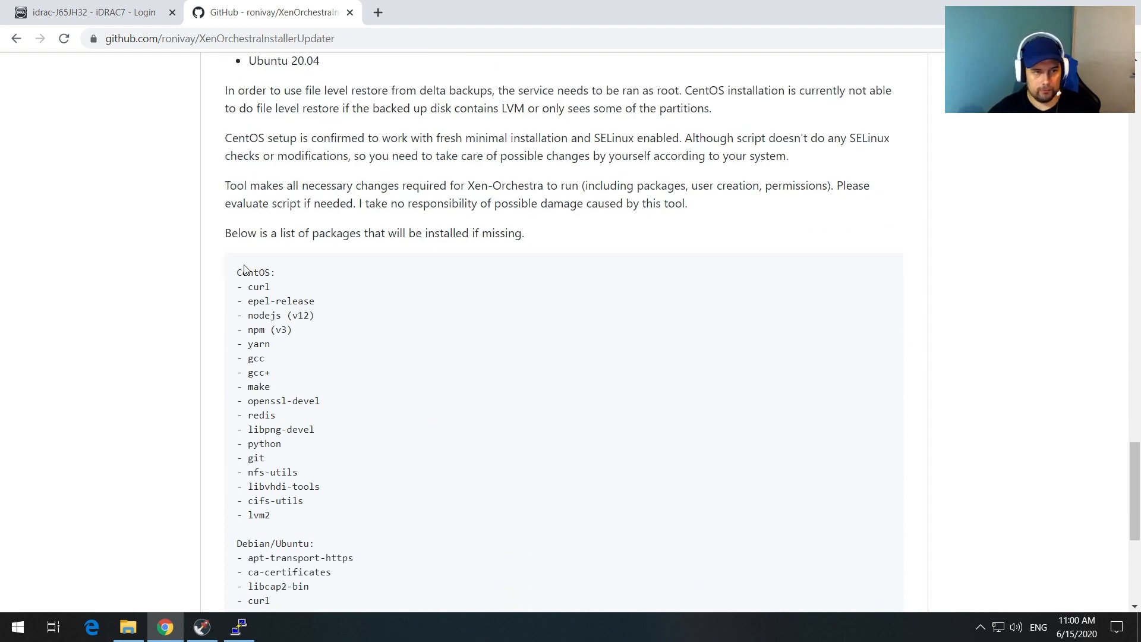
Step: Highlight the CentOS and Debian/Ubuntu package requirement lists in the README
drag(237, 273, 310, 316)
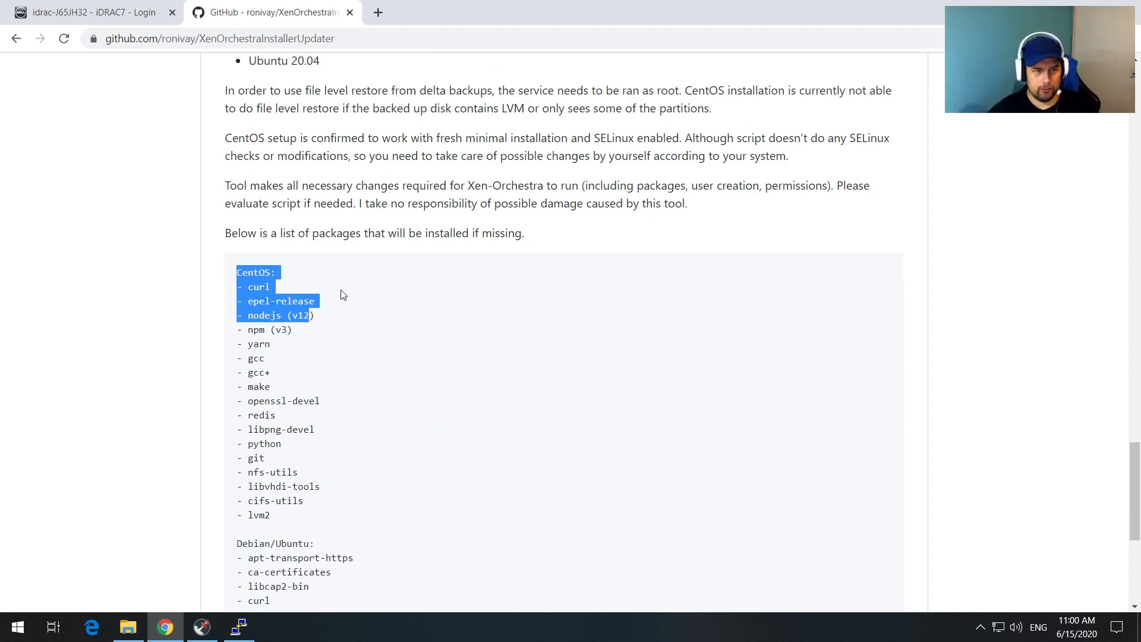
click(341, 294)
scroll(339, 293, down, 2)
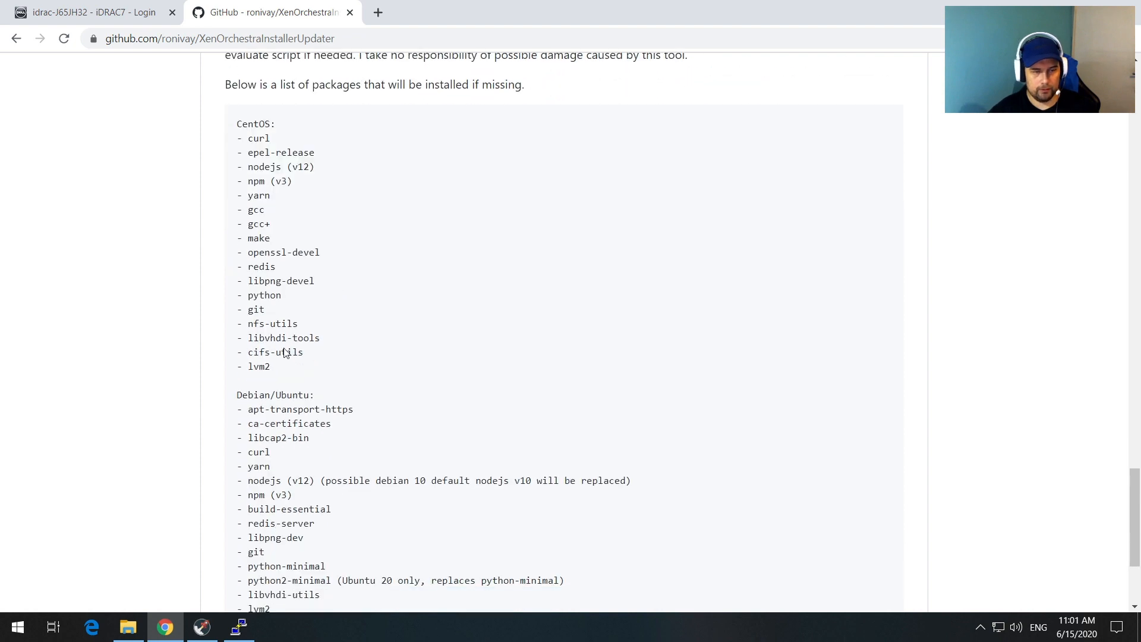
drag(237, 395, 232, 256)
scroll(390, 395, down, 2)
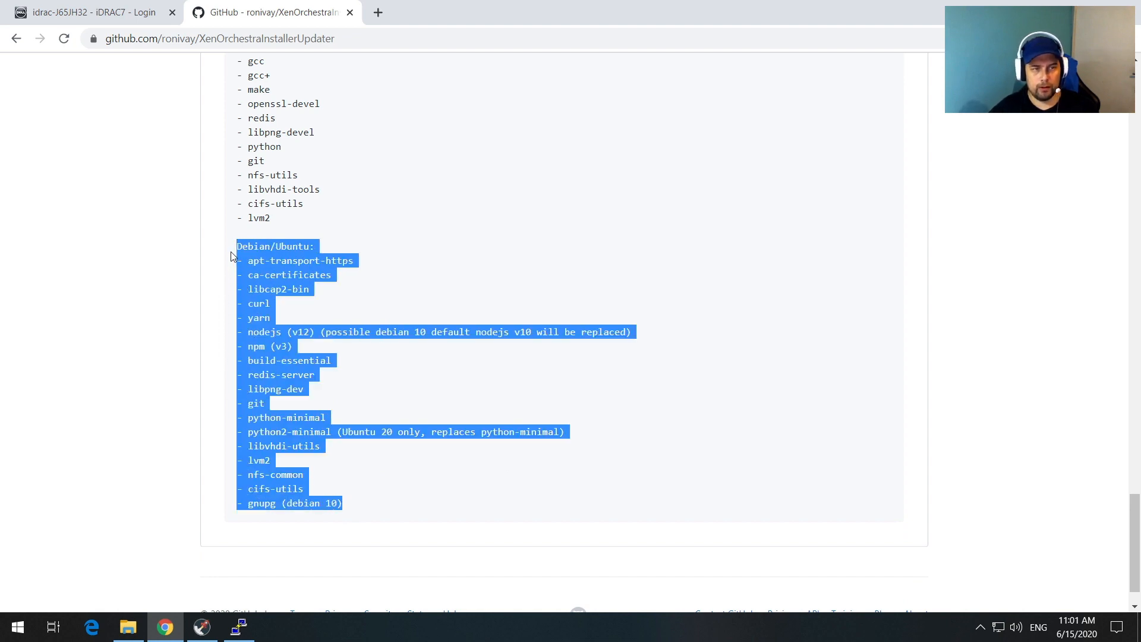
click(643, 292)
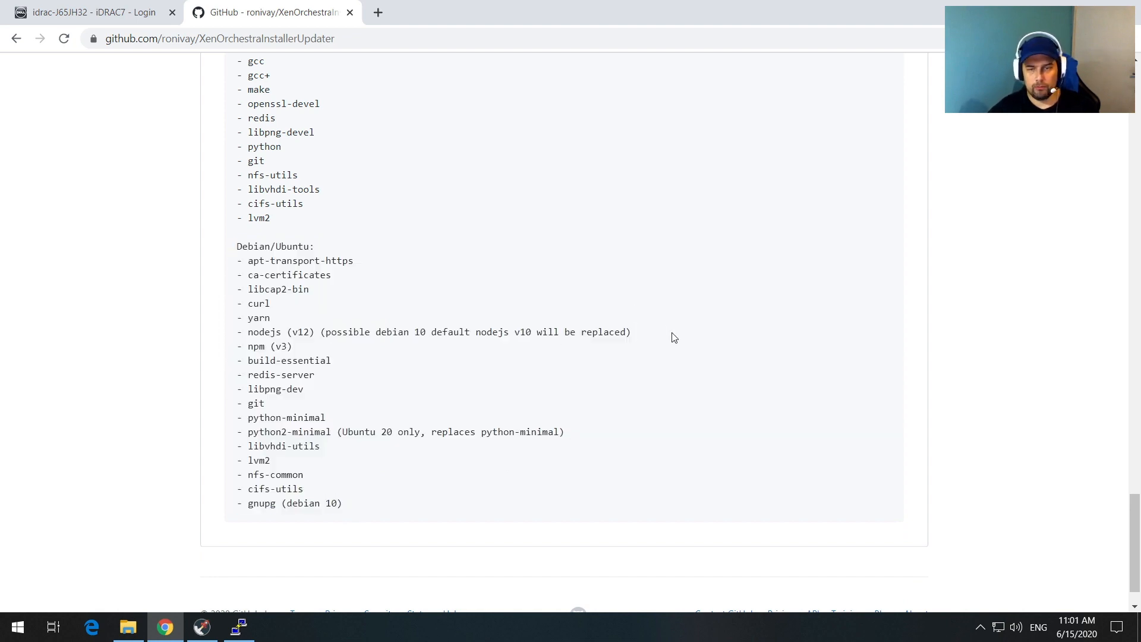
Step: Reveal the repository's HTTPS clone URL under Clone or download and return to PuTTY
scroll(673, 338, up, 20)
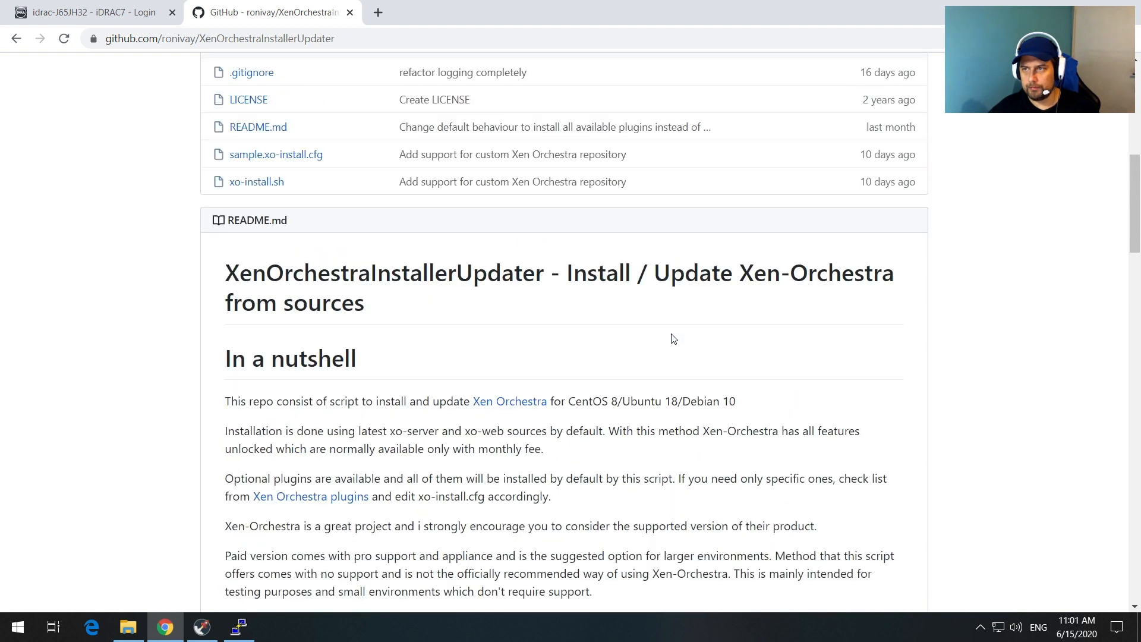
scroll(673, 338, up, 5)
scroll(933, 224, down, 1)
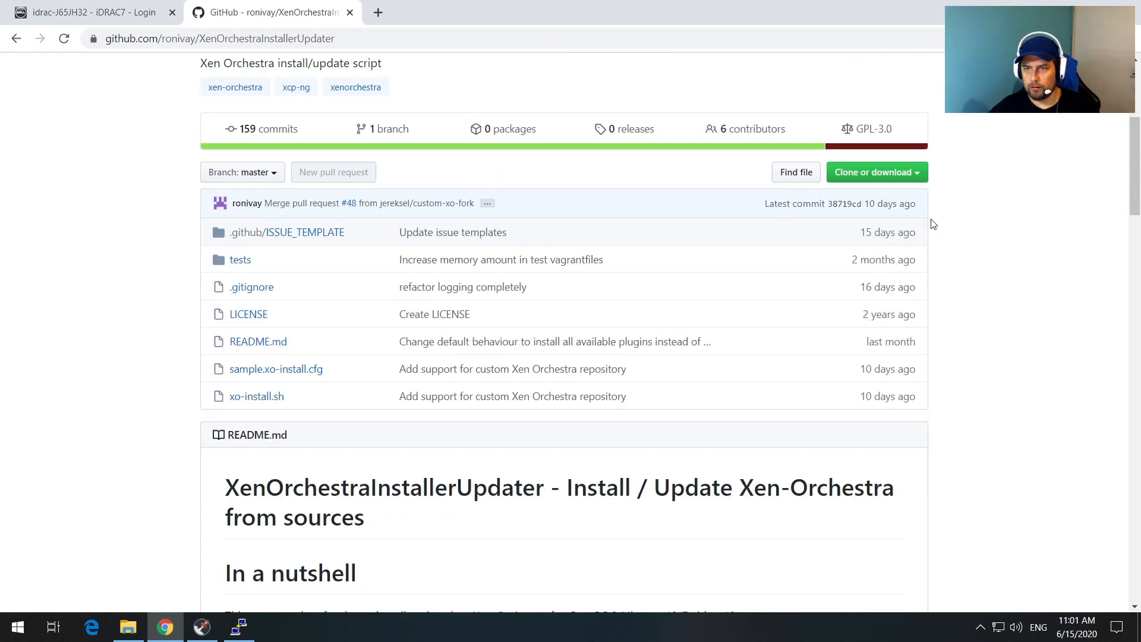
click(922, 172)
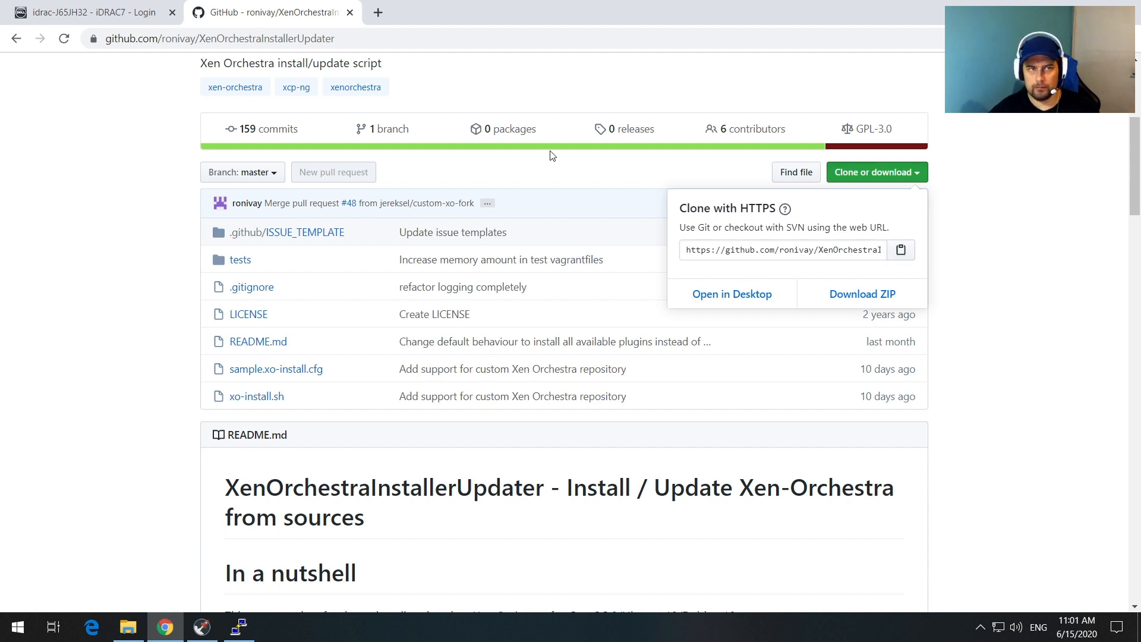
click(239, 627)
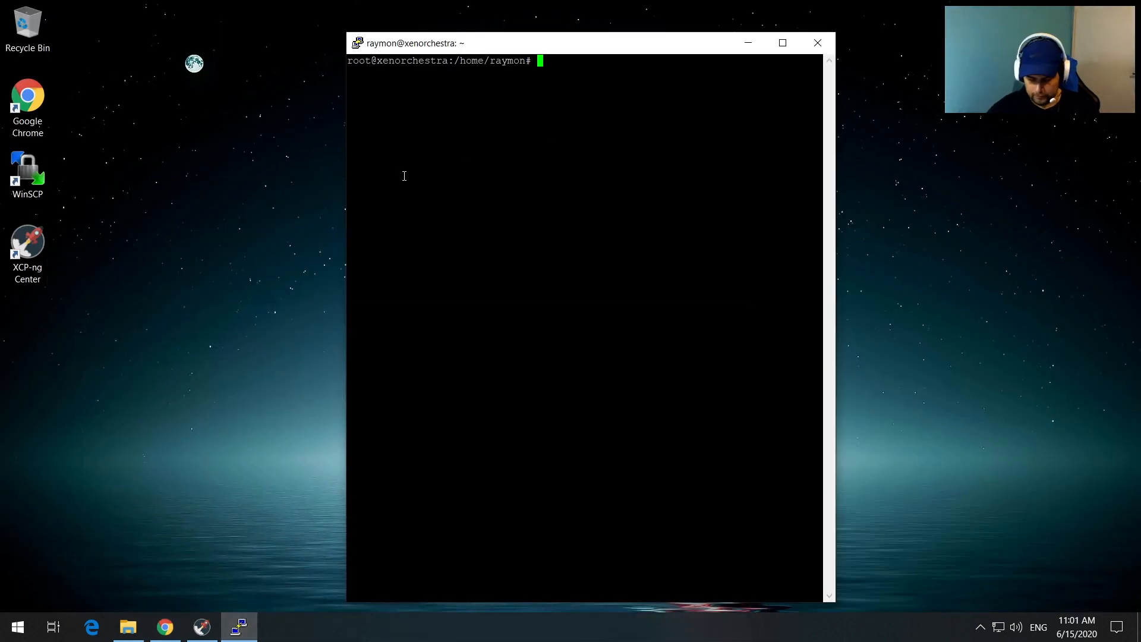
Step: Clone the repository with git clone and the pasted HTTPS URL, then list the folder
text(git clone)
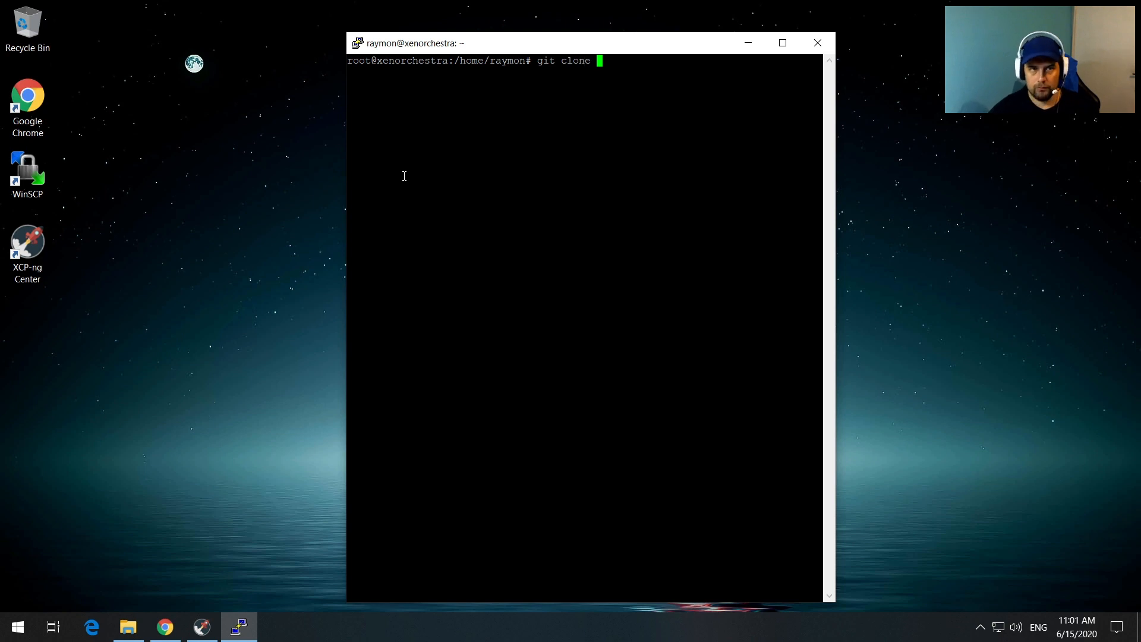
right_click(651, 96)
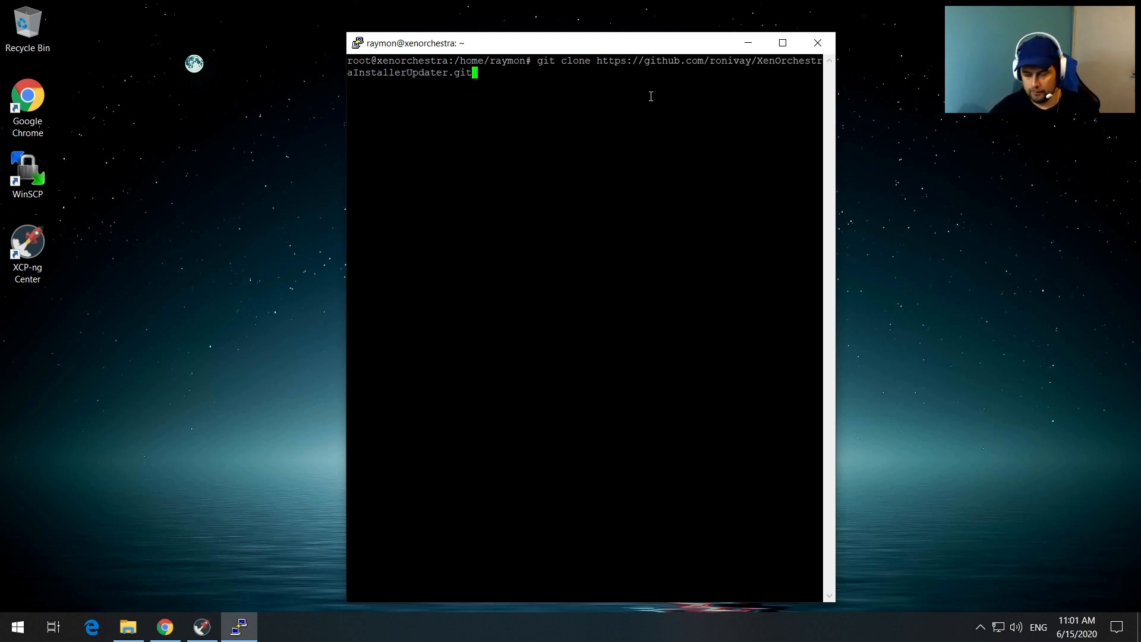
key(Return)
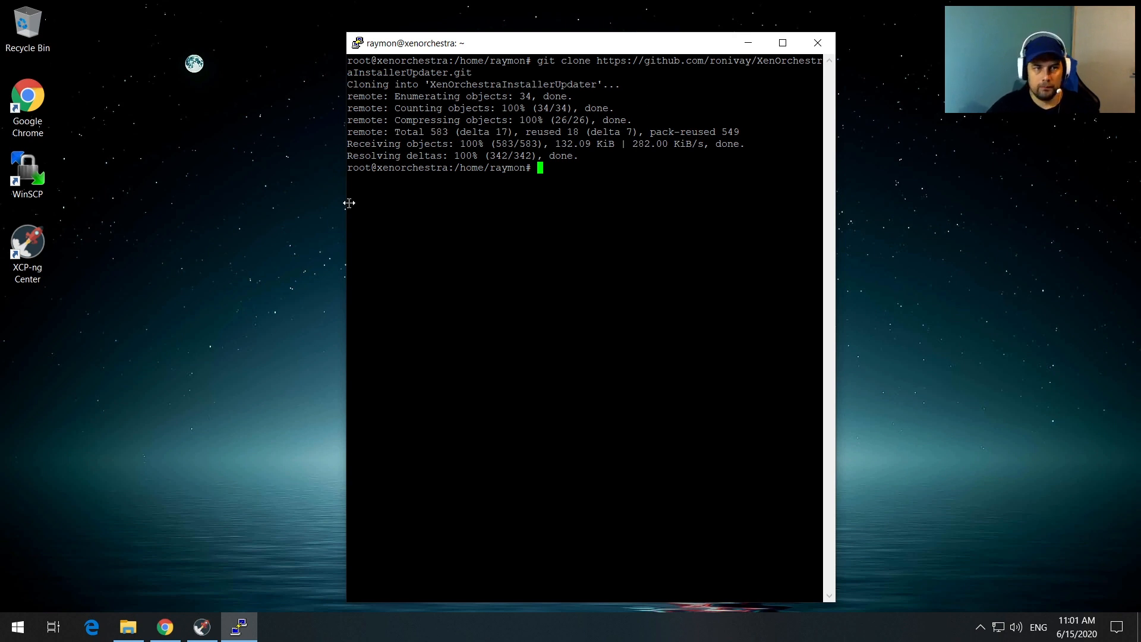
drag(346, 203, 167, 214)
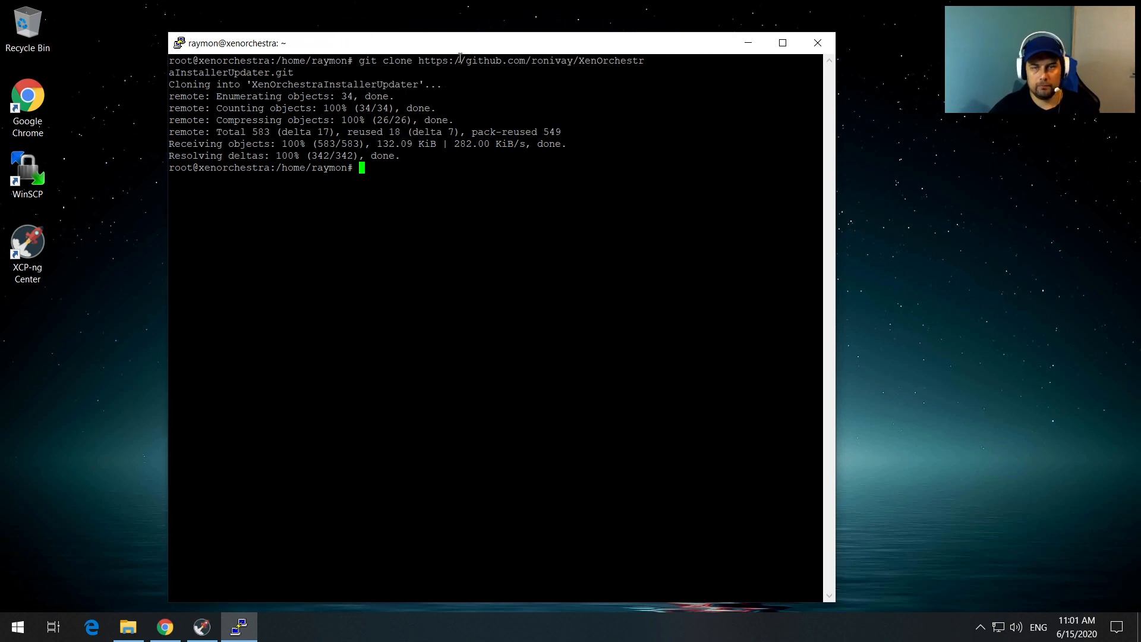
drag(489, 48, 578, 45)
text(ls -la)
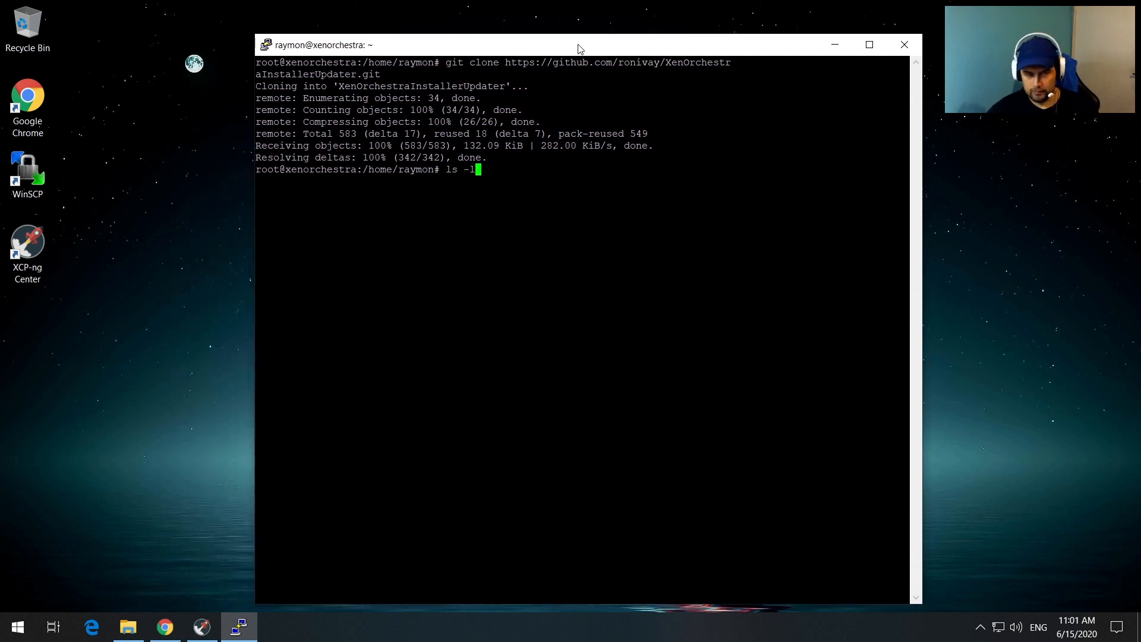
key(Return)
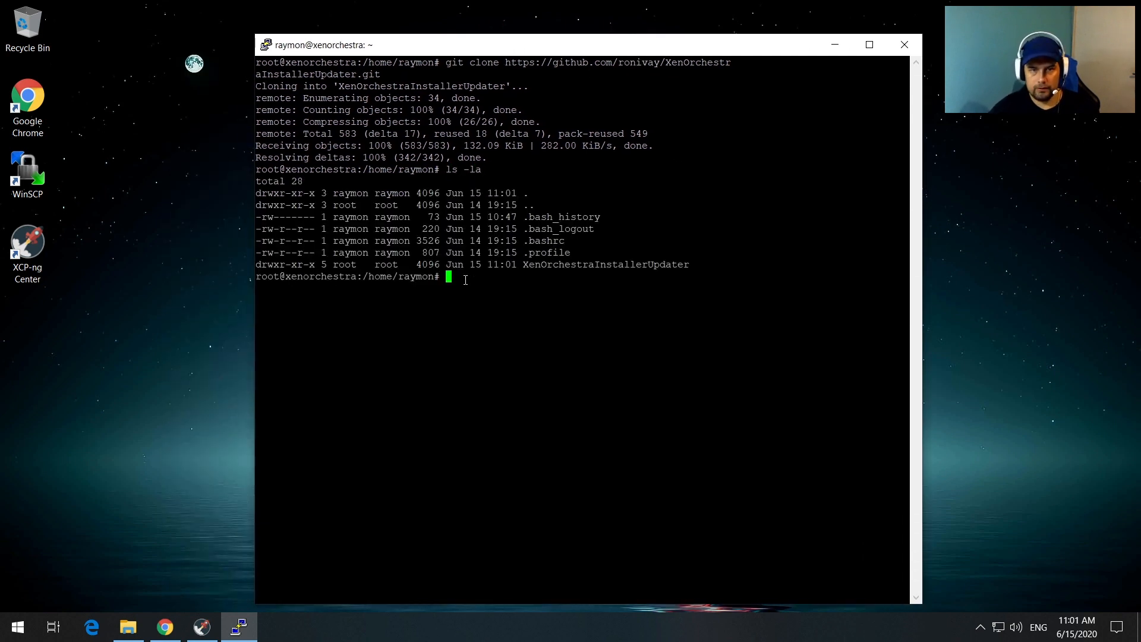
Step: Enter the XenOrchestraInstallerUpdater folder and list its files, spotting xo-install.sh
drag(522, 263, 698, 265)
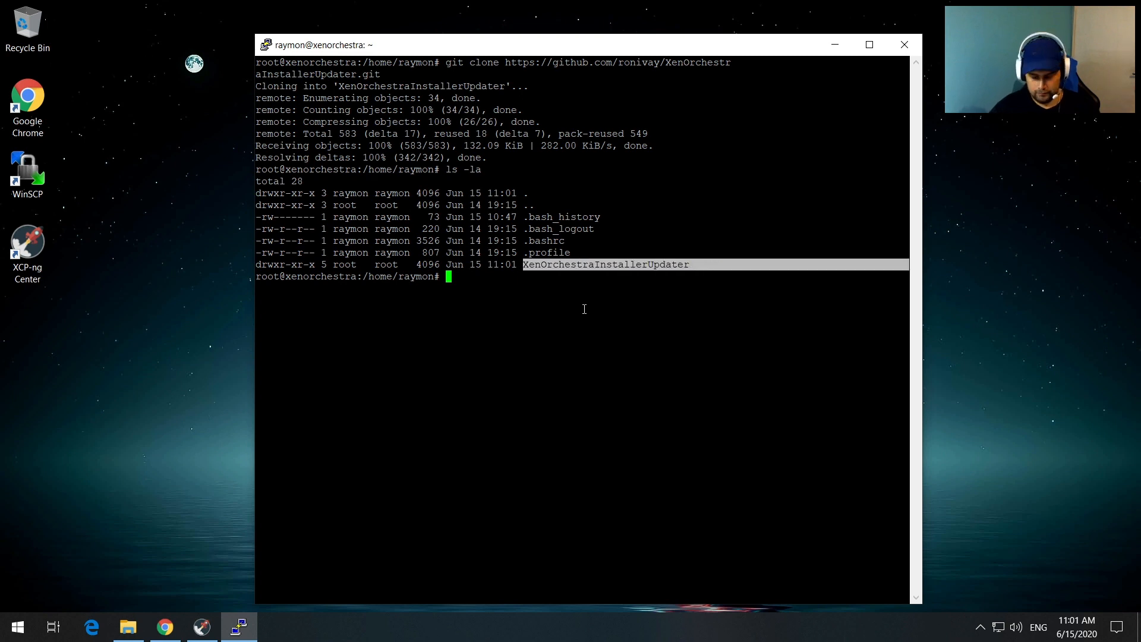
text(cd )
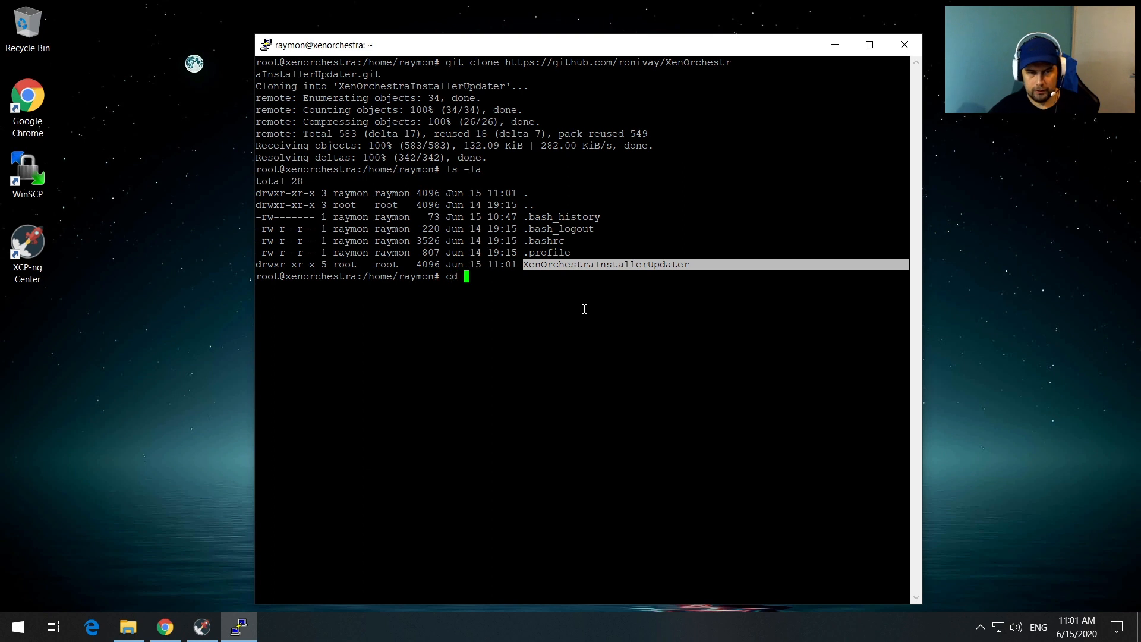
text(Xe)
key(Tab)
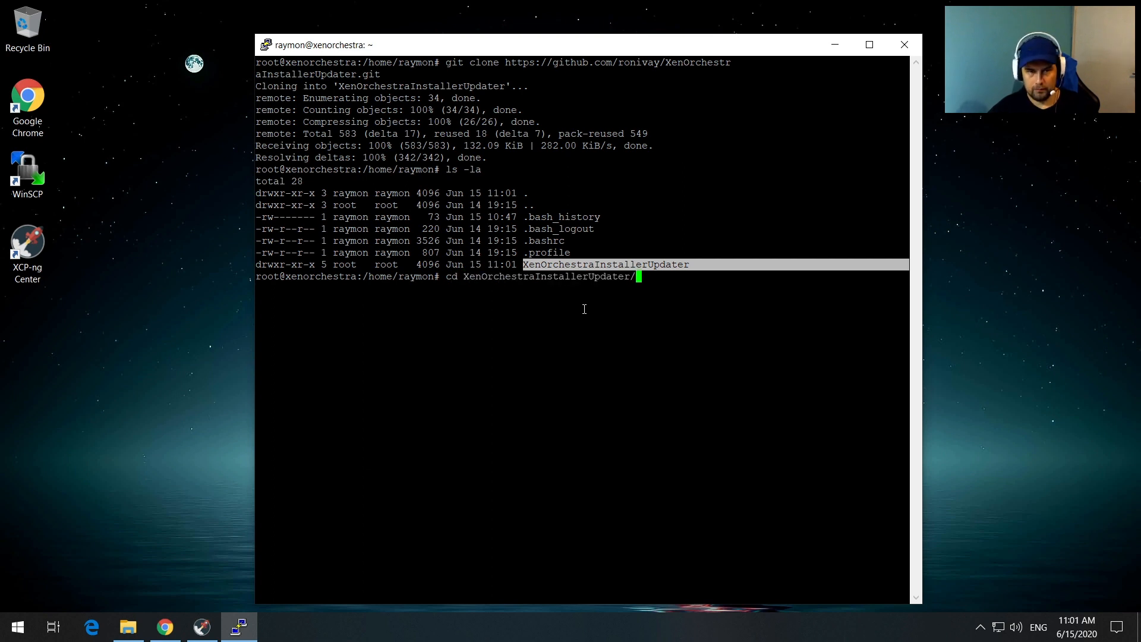
key(Return)
text(l)
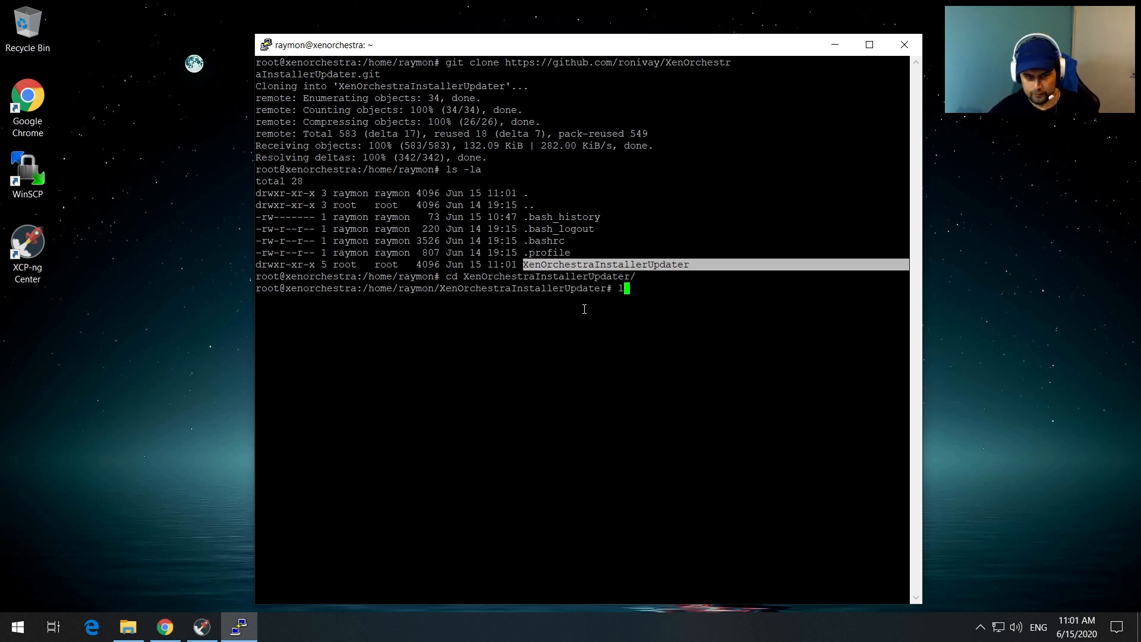
text(s -la)
key(Return)
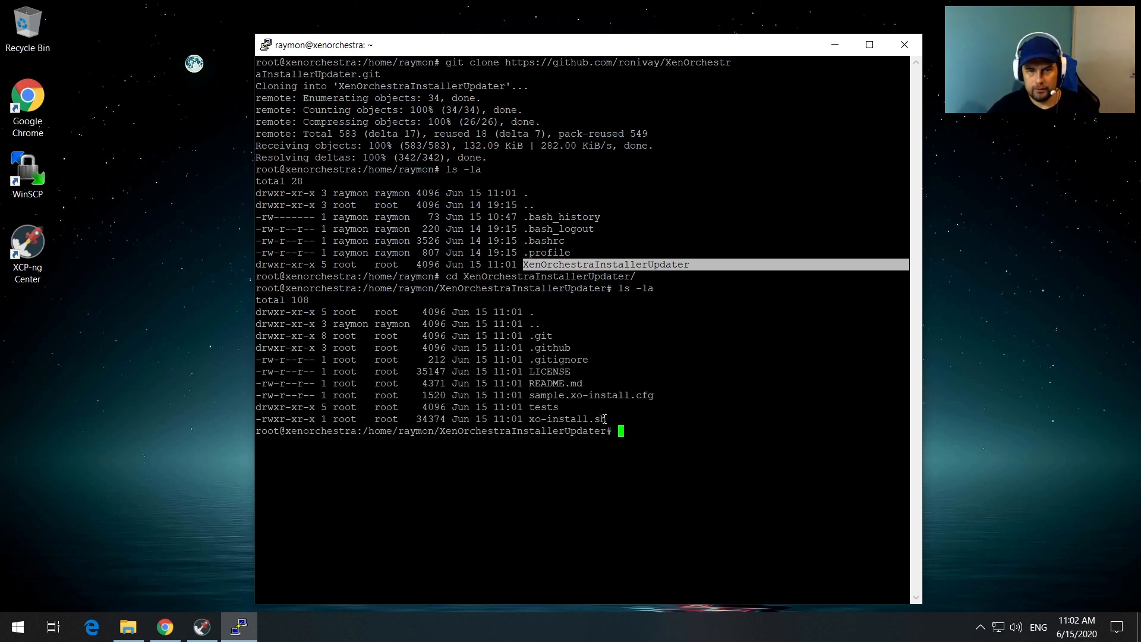
drag(606, 419, 531, 418)
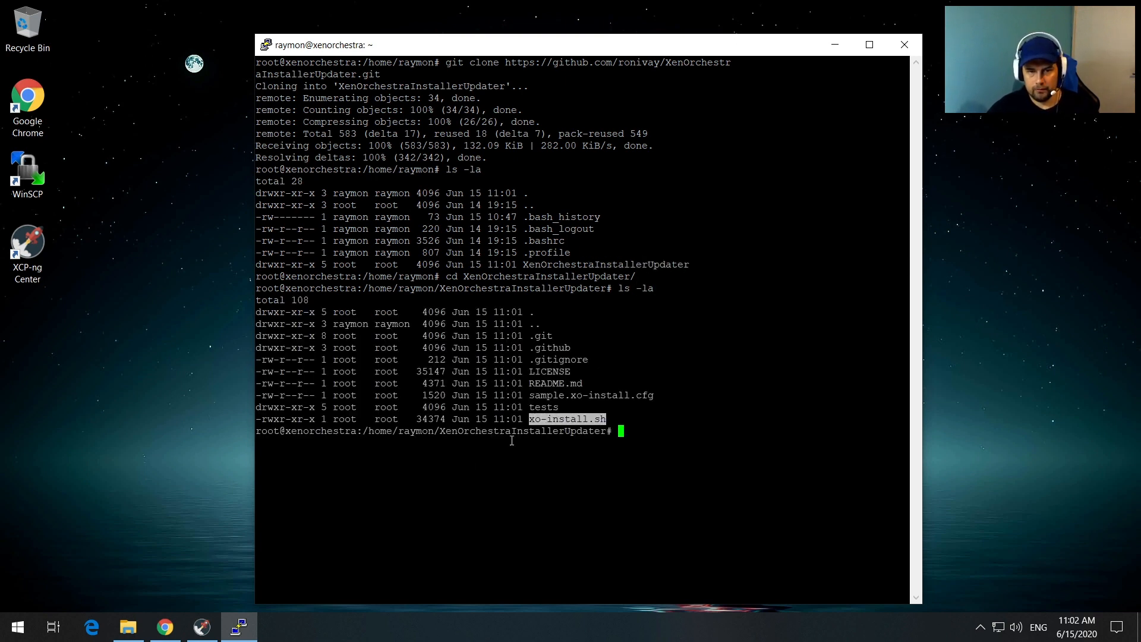
click(165, 626)
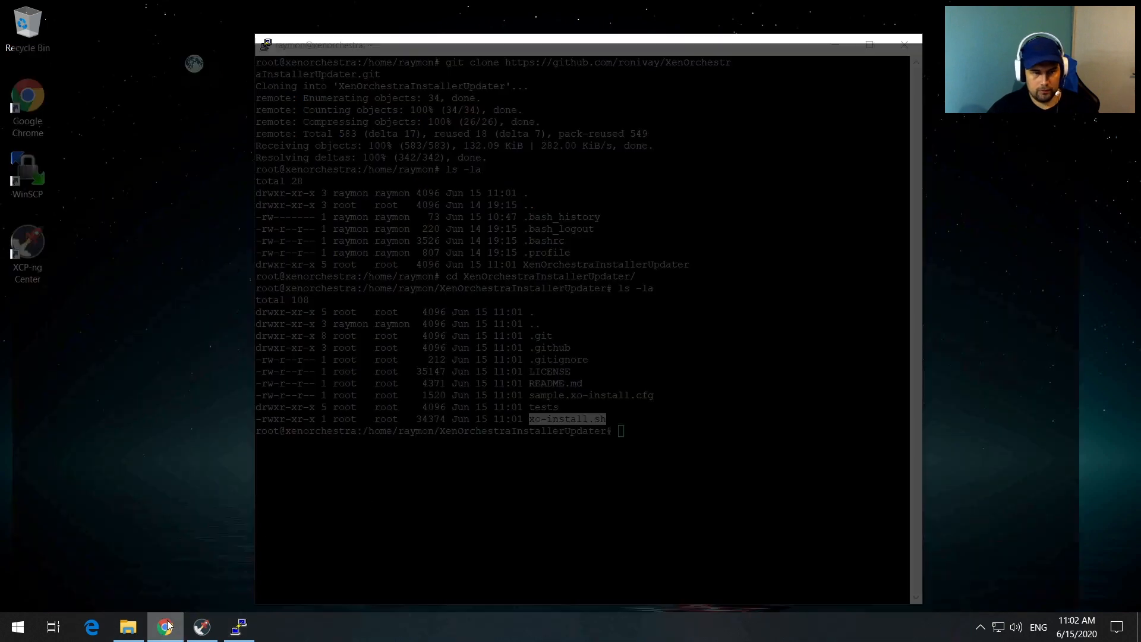
Step: Scroll the README down to the xo-install.sh script instructions, then go back to PuTTY
scroll(575, 432, down, 2)
scroll(575, 432, down, 8)
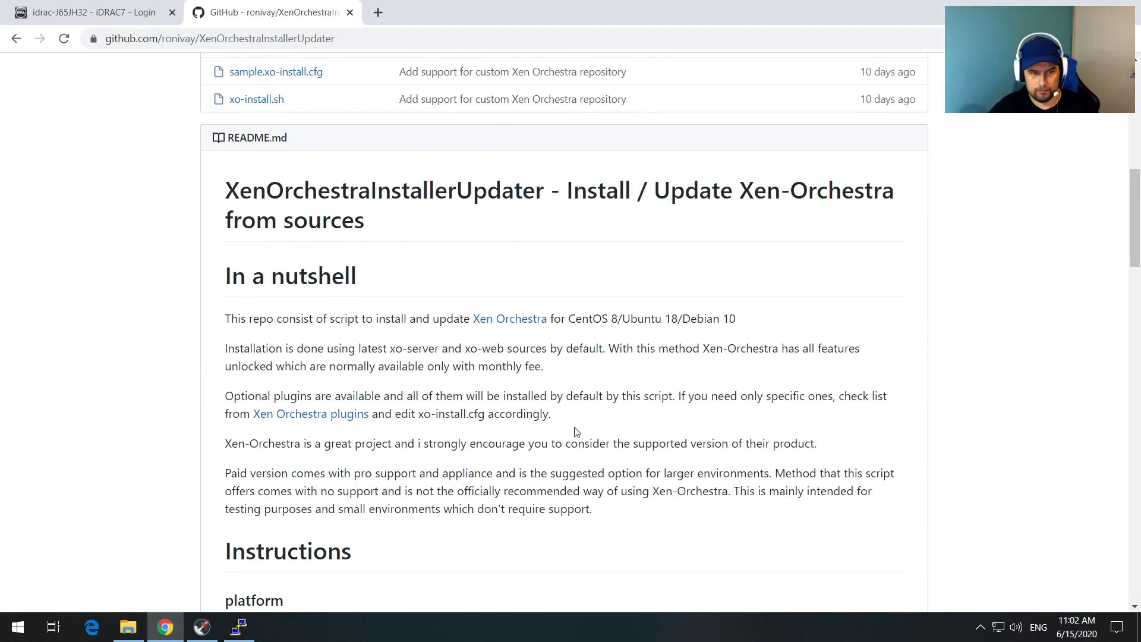
scroll(575, 432, down, 1)
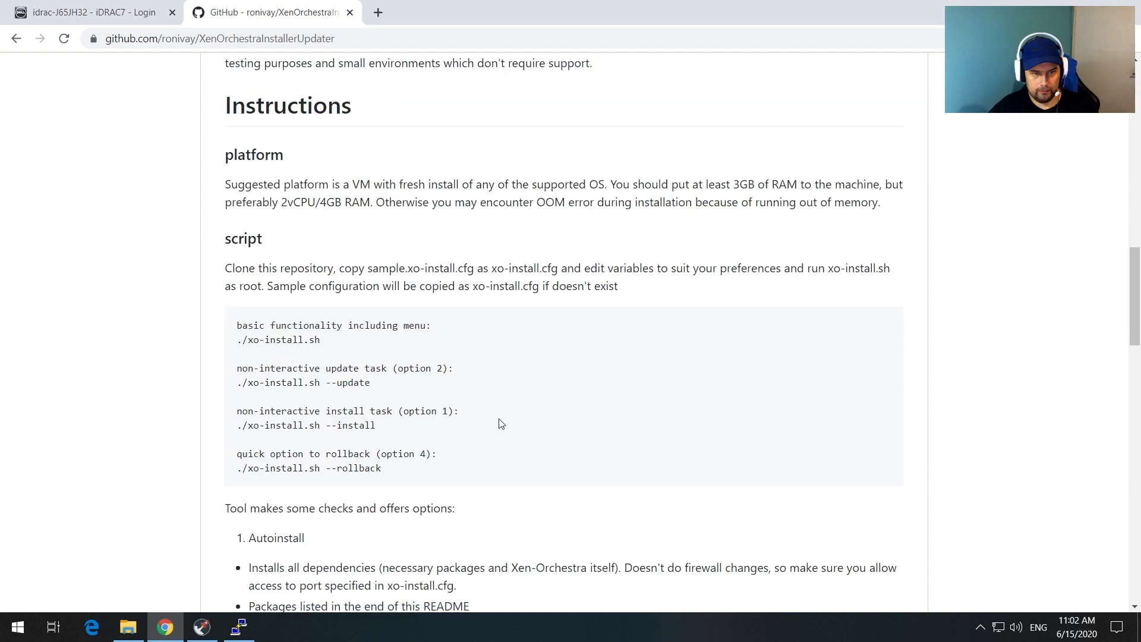
click(238, 627)
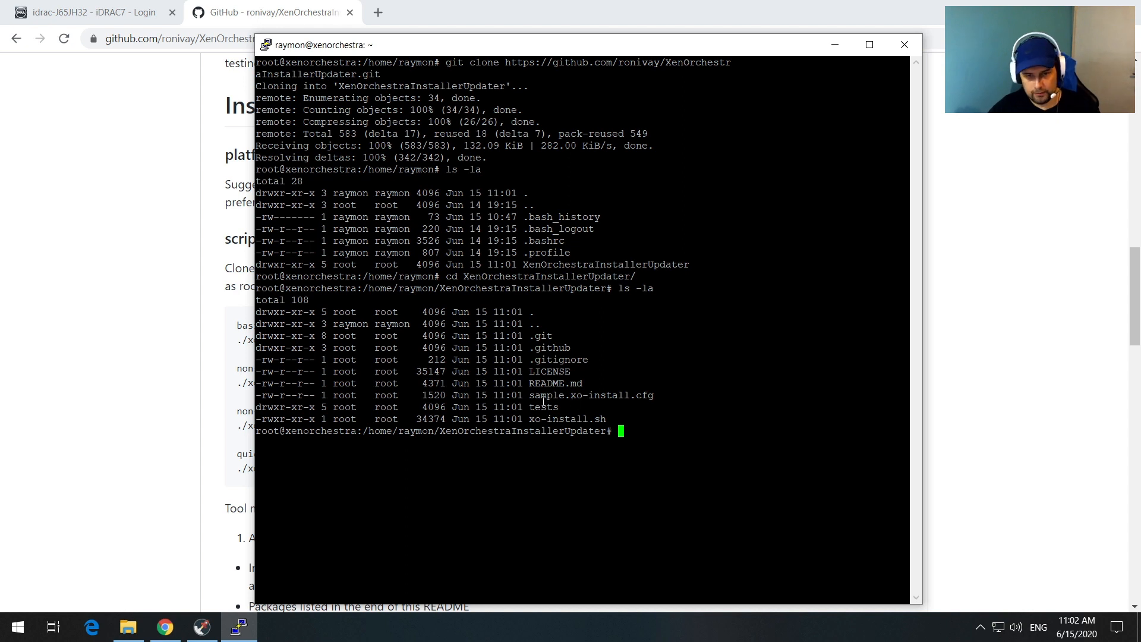
Step: Copy sample.xo-install.cfg to xo-install.cfg with cp
drag(529, 397, 654, 397)
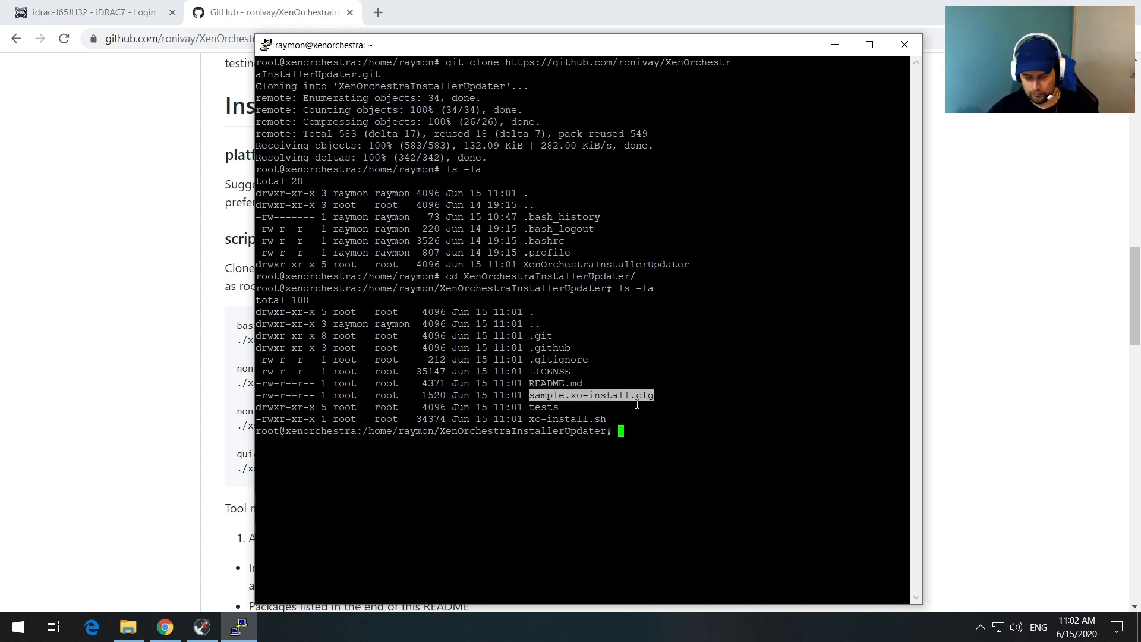
text(cp samp)
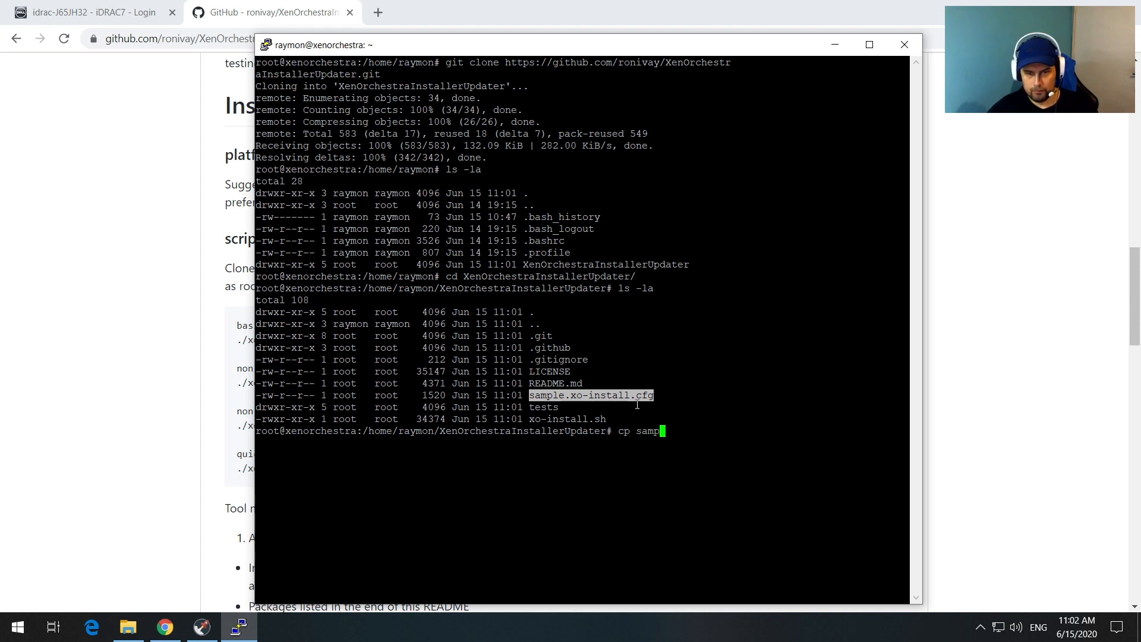
key(Tab)
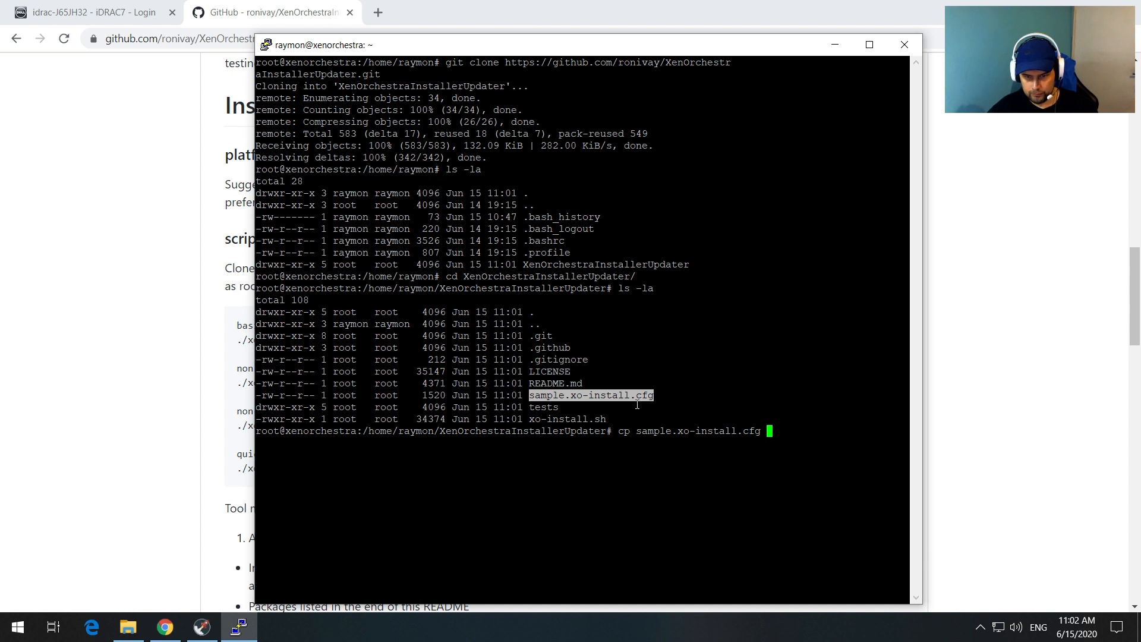
text(samp)
key(Tab)
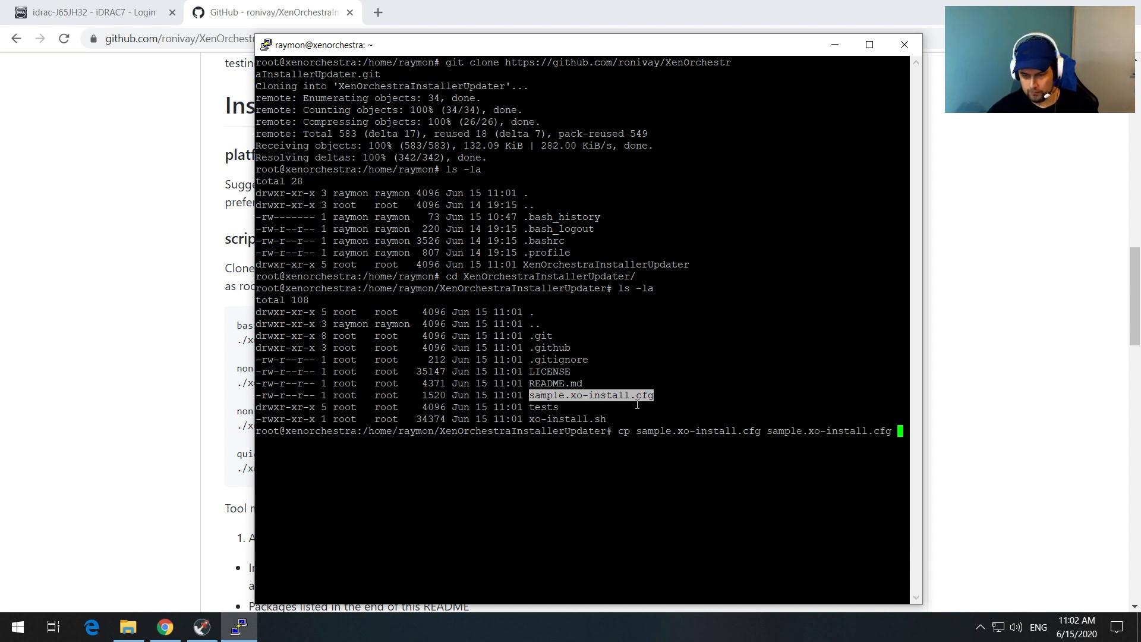
key(Left)
key(Left)
key(Left)
key(Left)
key(Left)
key(Left)
key(Left)
key(Left)
key(Left)
key(Left)
key(Left)
key(Left)
key(Left)
key(Left)
key(Left)
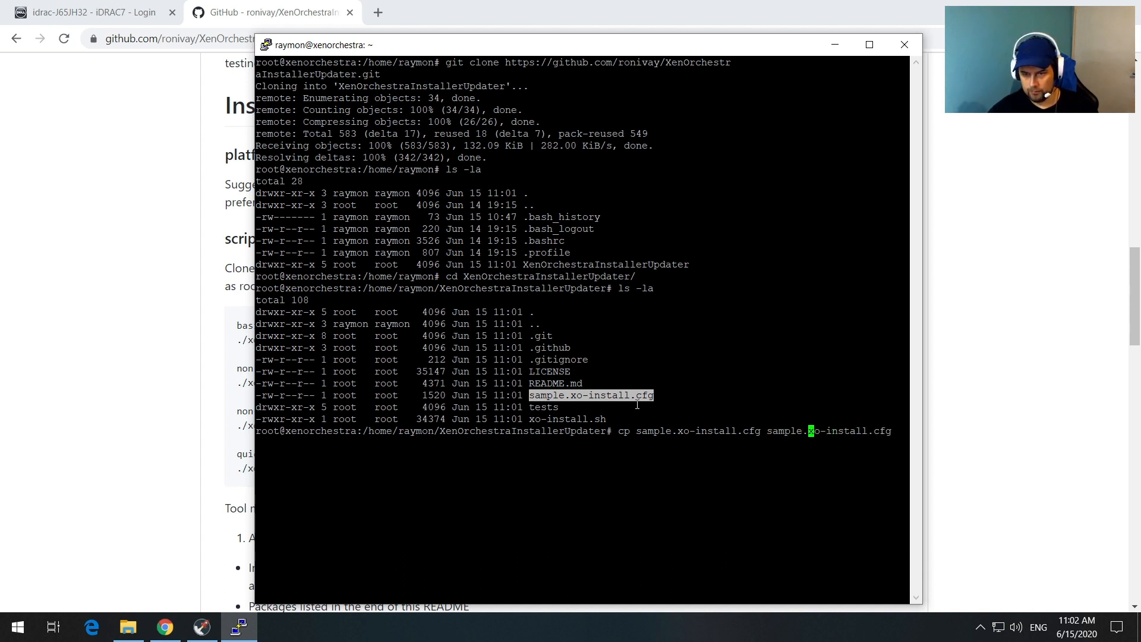
key(BackSpace)
key(BackSpace)
key(BackSpace)
key(BackSpace)
key(BackSpace)
key(BackSpace)
key(BackSpace)
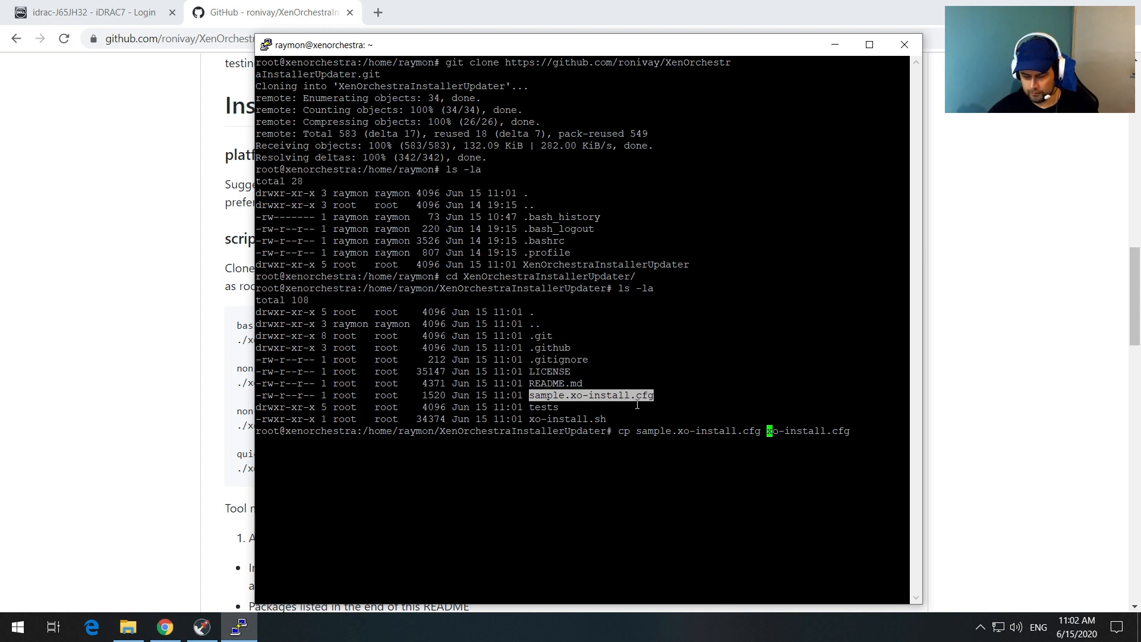
key(Return)
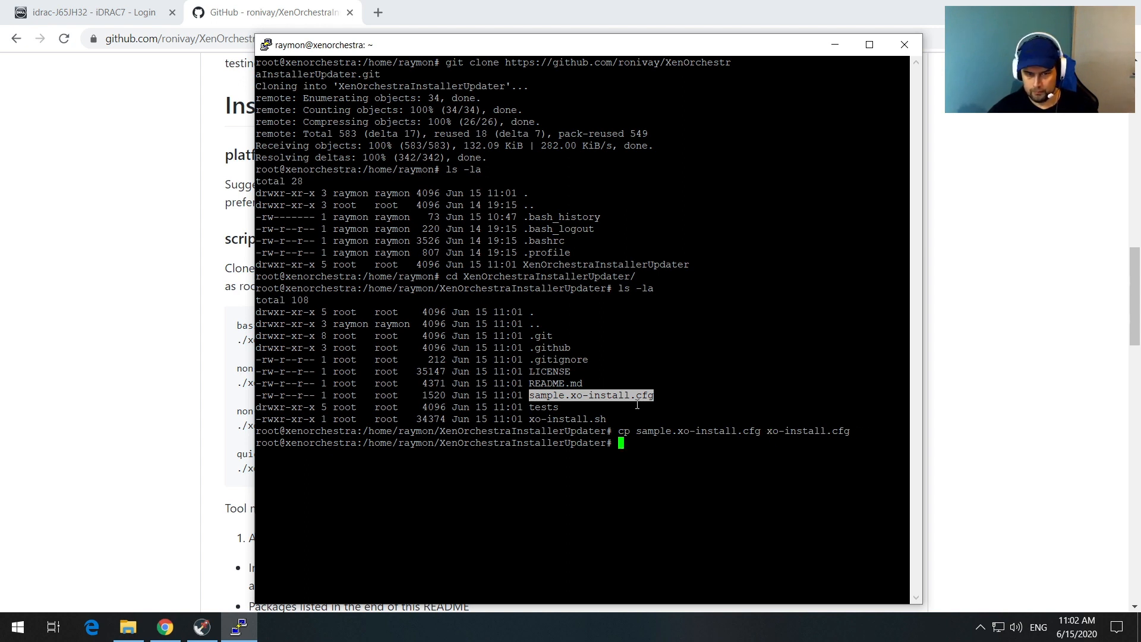
Step: List the folder to confirm xo-install.cfg exists, then clear the terminal
text(ls -la)
key(Return)
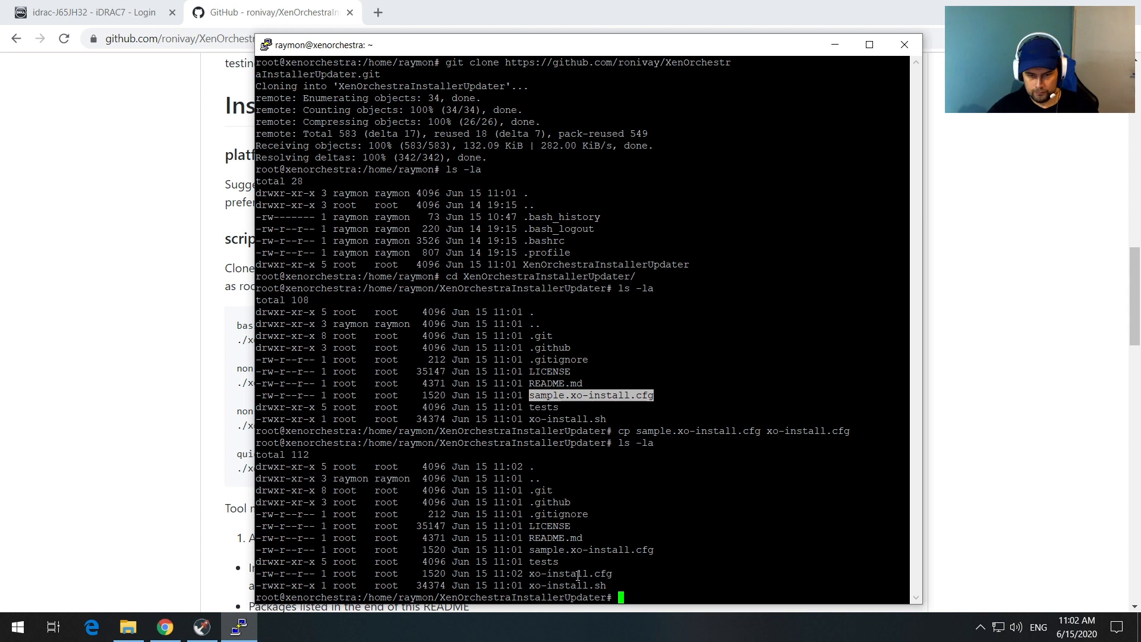
drag(618, 573, 526, 573)
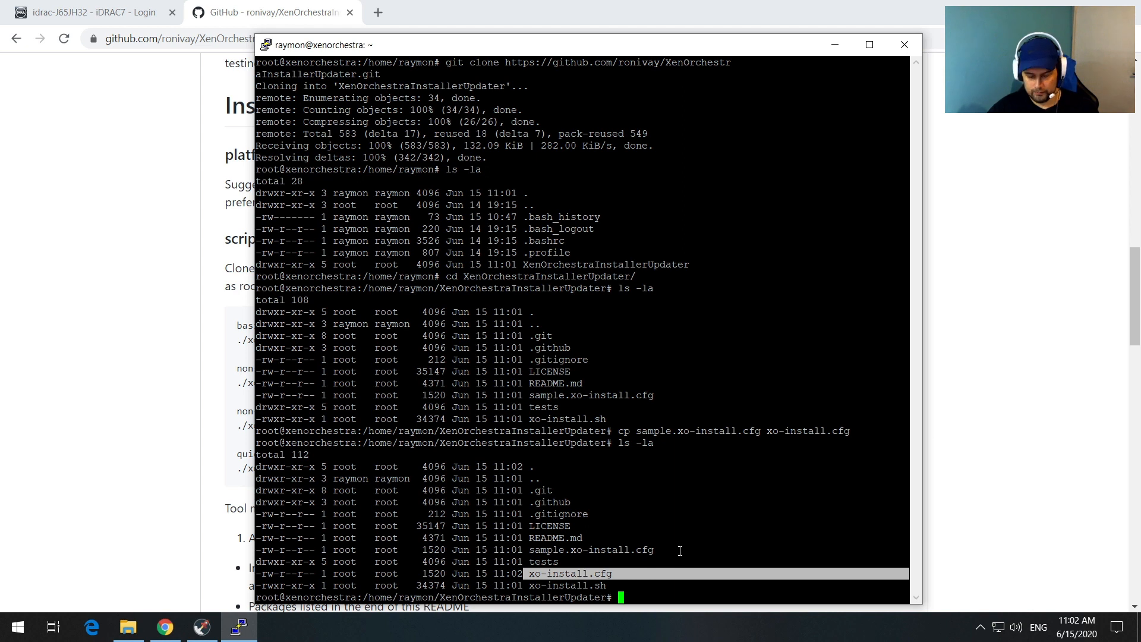
text(clea)
text(r)
key(Return)
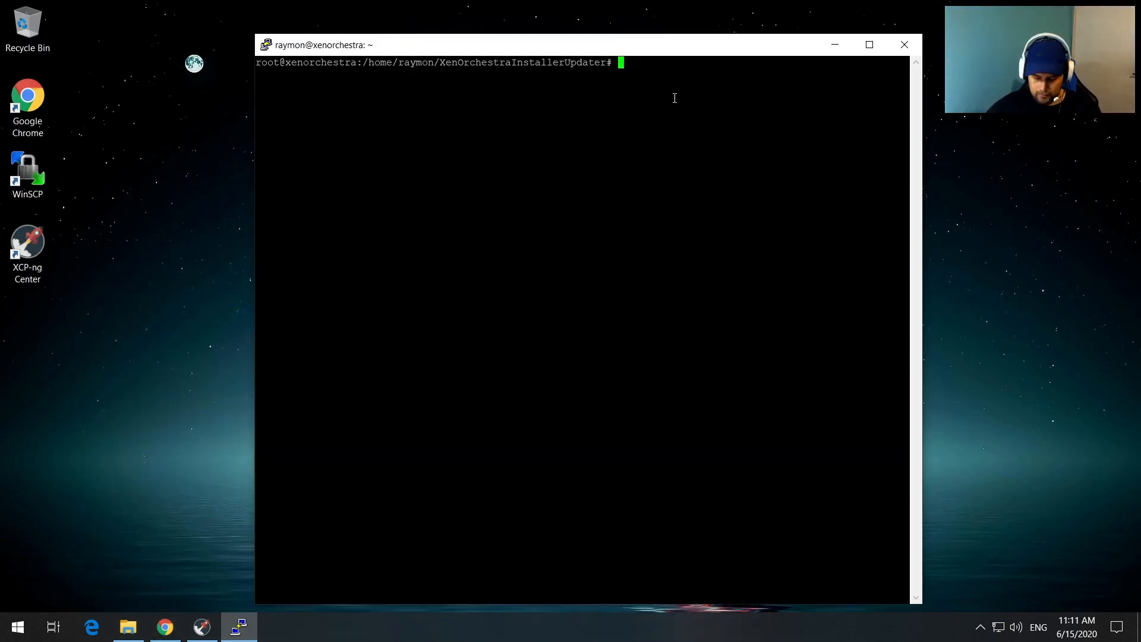
Step: Create a new xen folder inside /etc/ssl and move into it
text(cd /e)
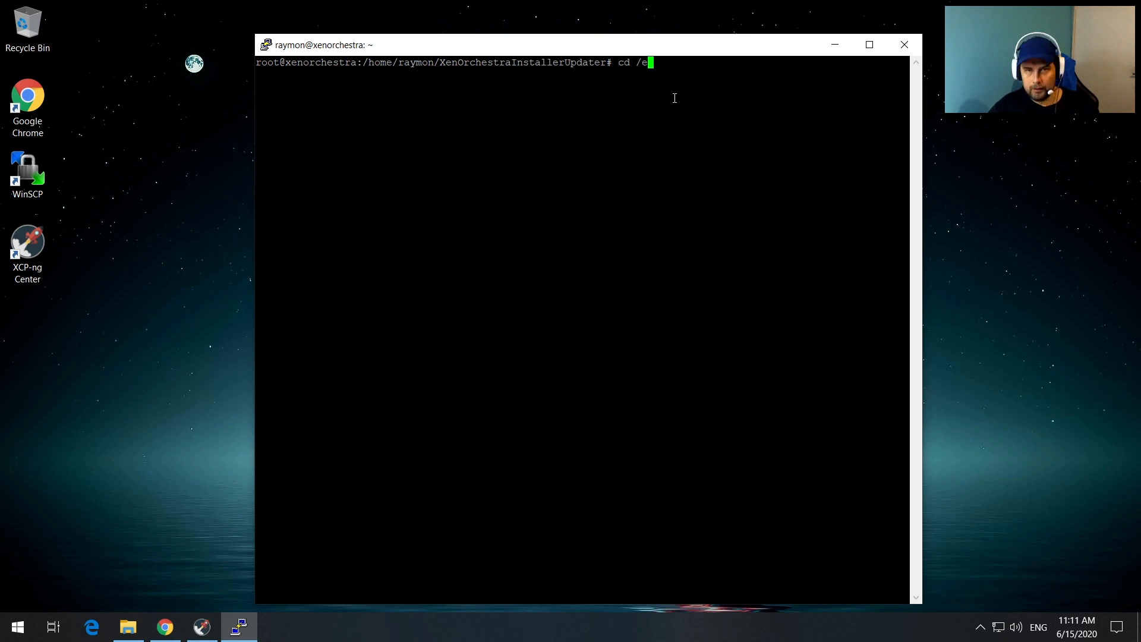
text(tc/ssl/)
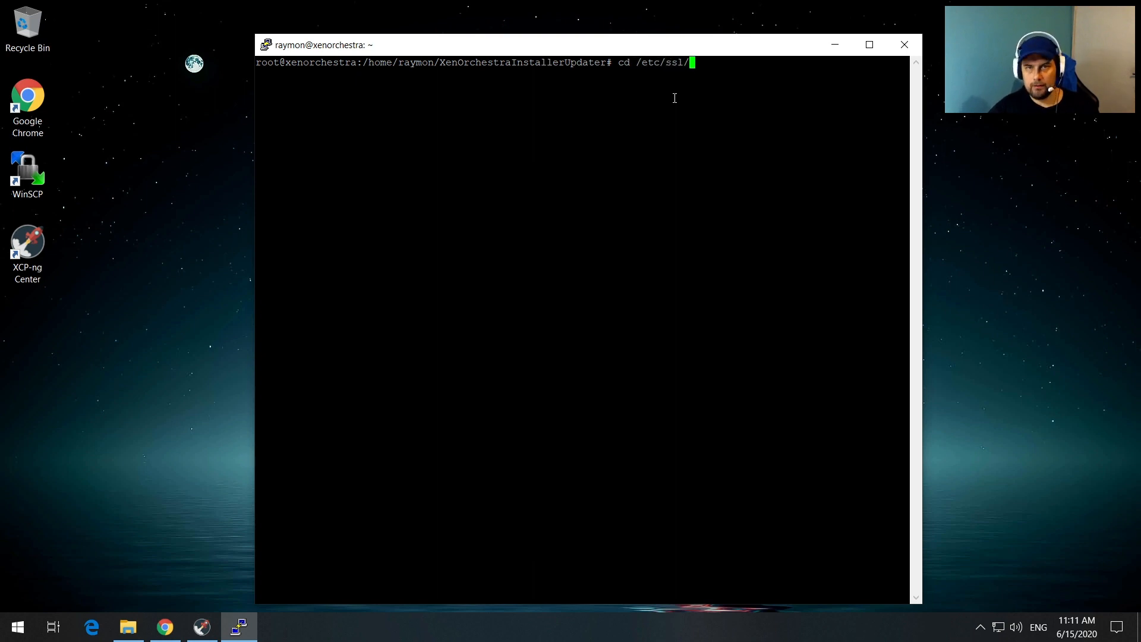
key(Return)
text(ls -la)
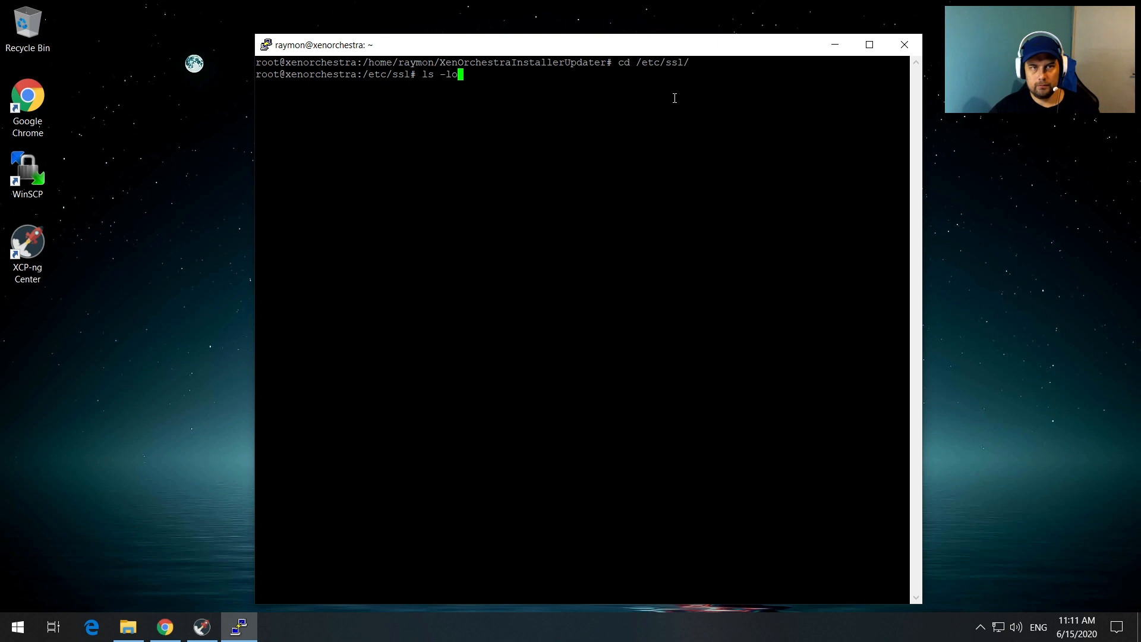
key(Return)
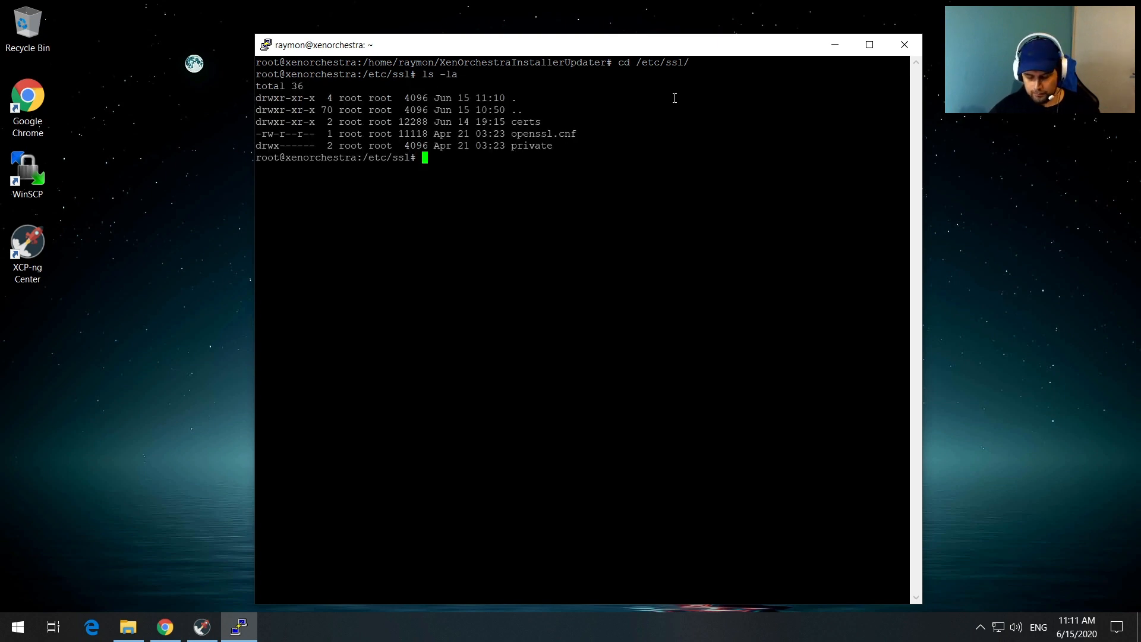
text(mkdir)
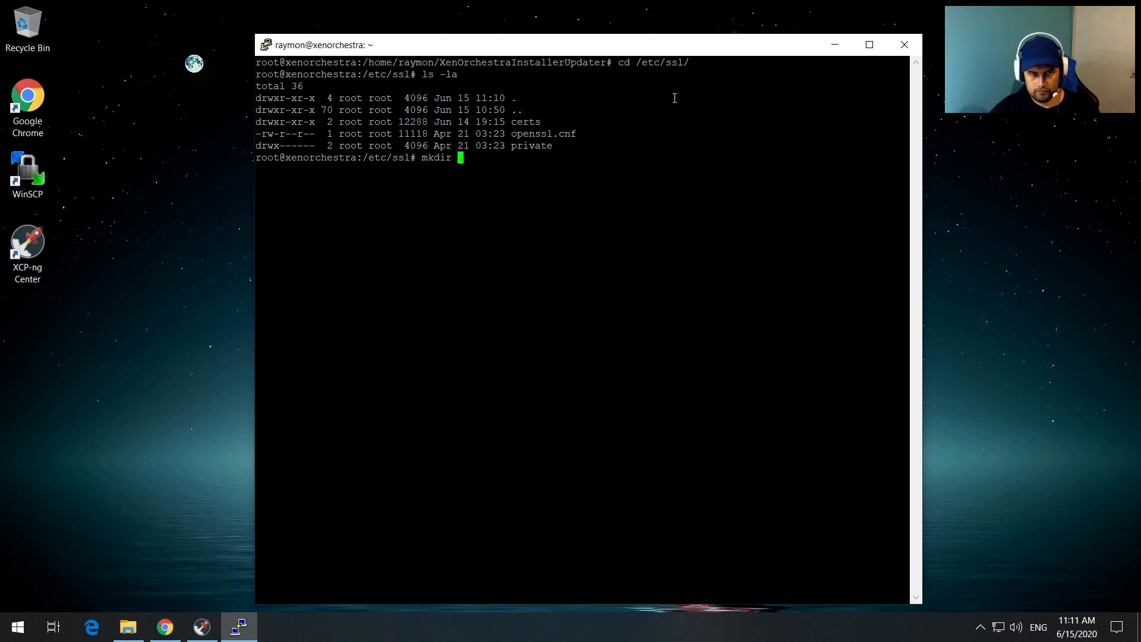
text( xen)
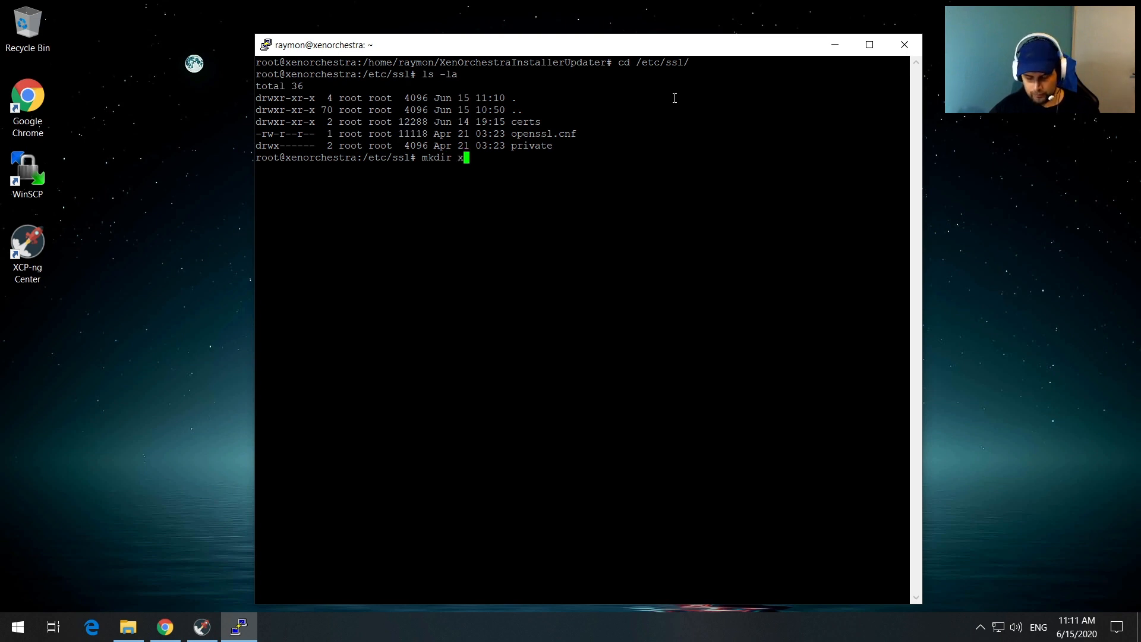
key(Return)
text(ls -la)
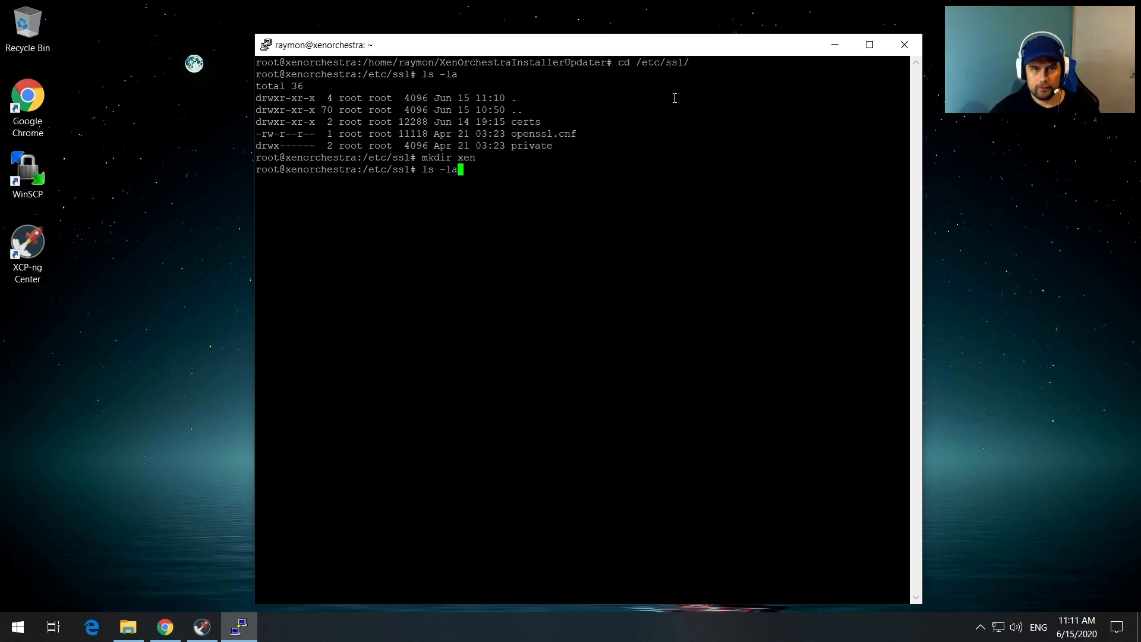
key(Return)
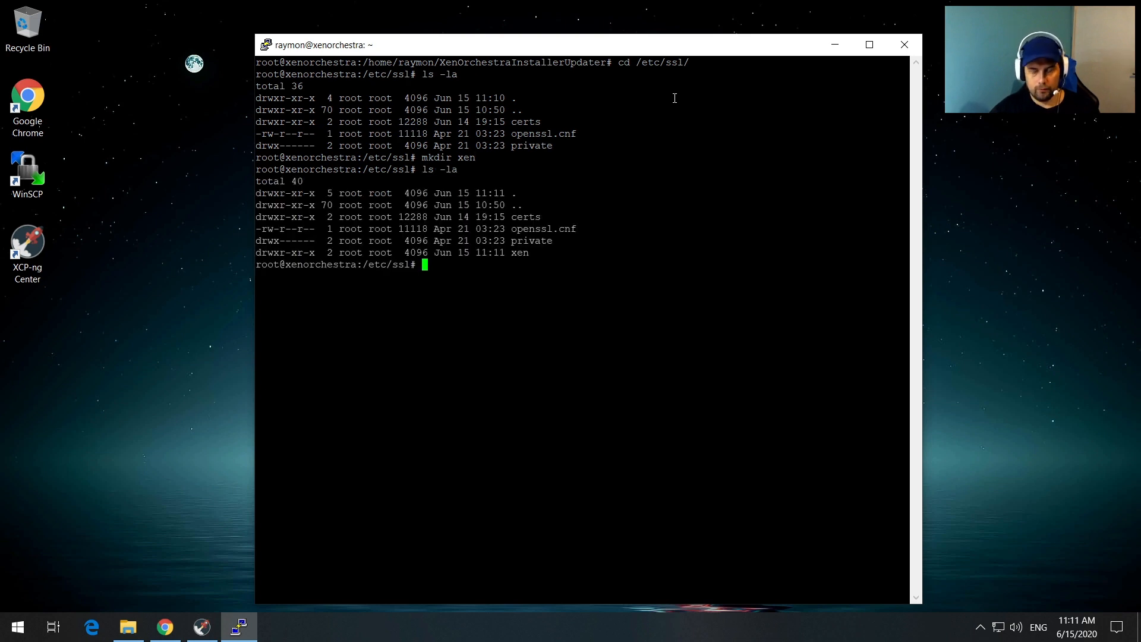
text(cd xen/)
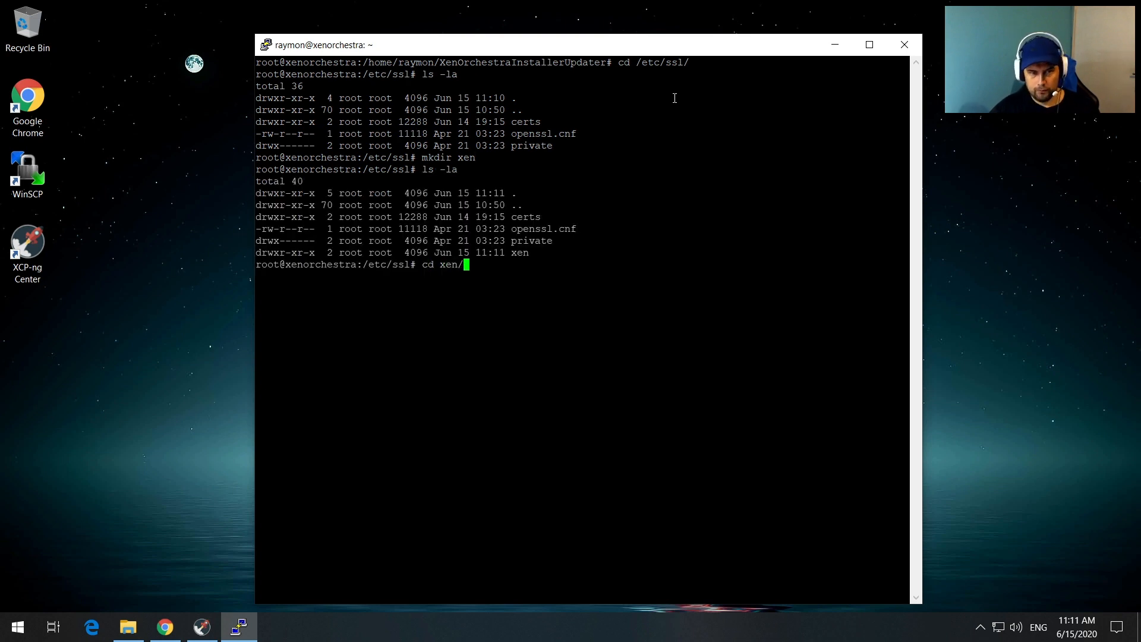
key(Return)
text(ls -la)
key(Return)
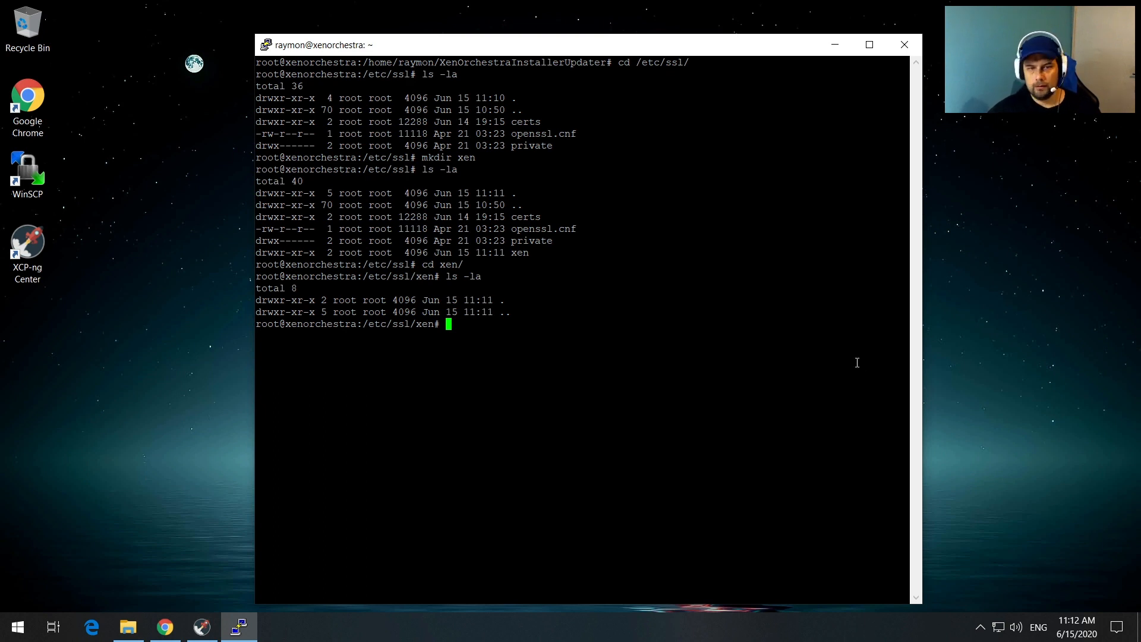
Step: Run the pasted openssl self-signed certificate command, entering country ID, state and locality Jakarta
right_click(476, 326)
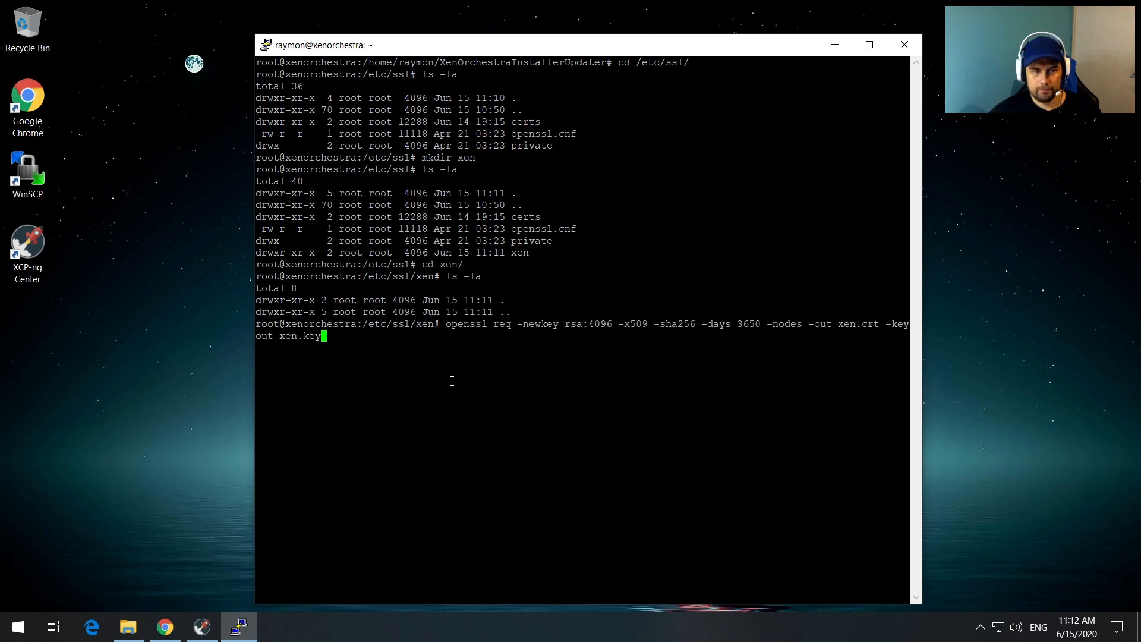
key(Return)
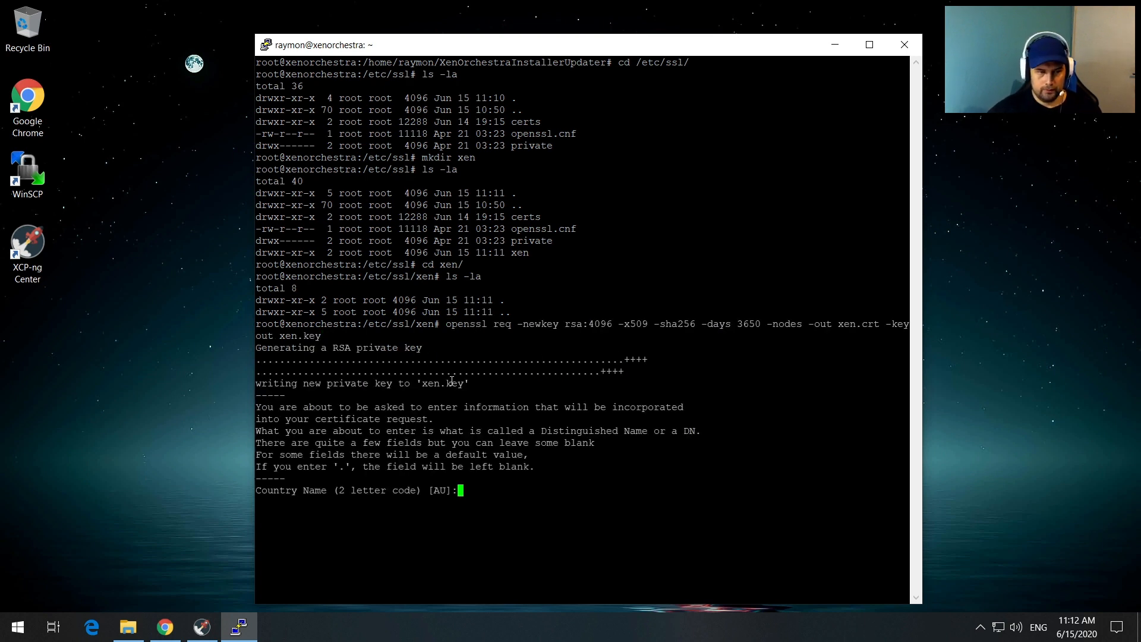
text(ID)
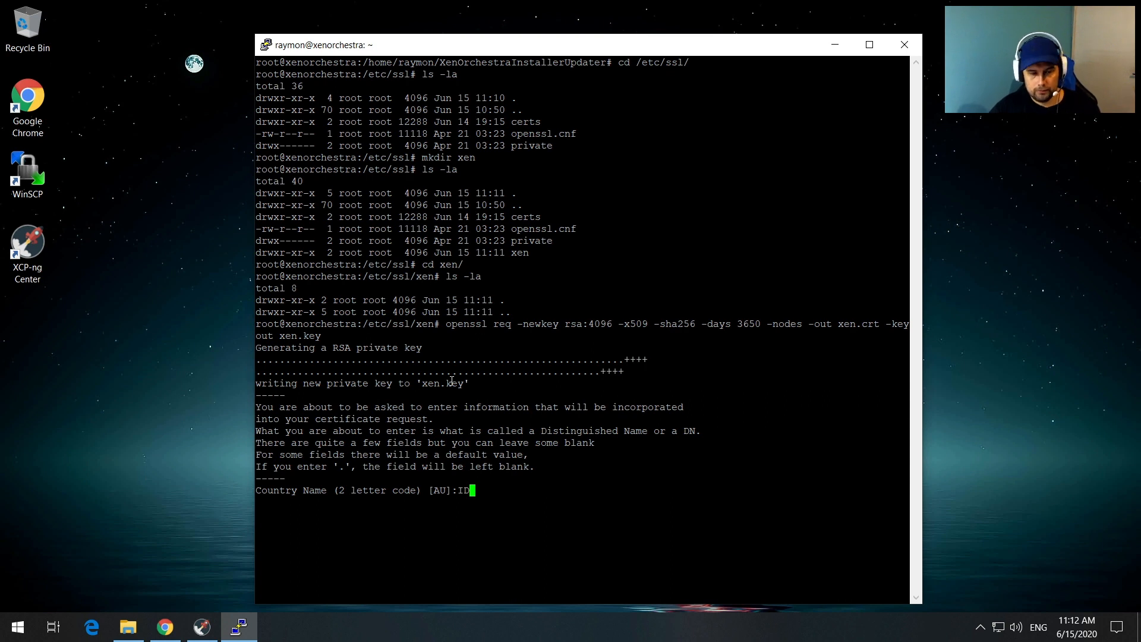
key(Return)
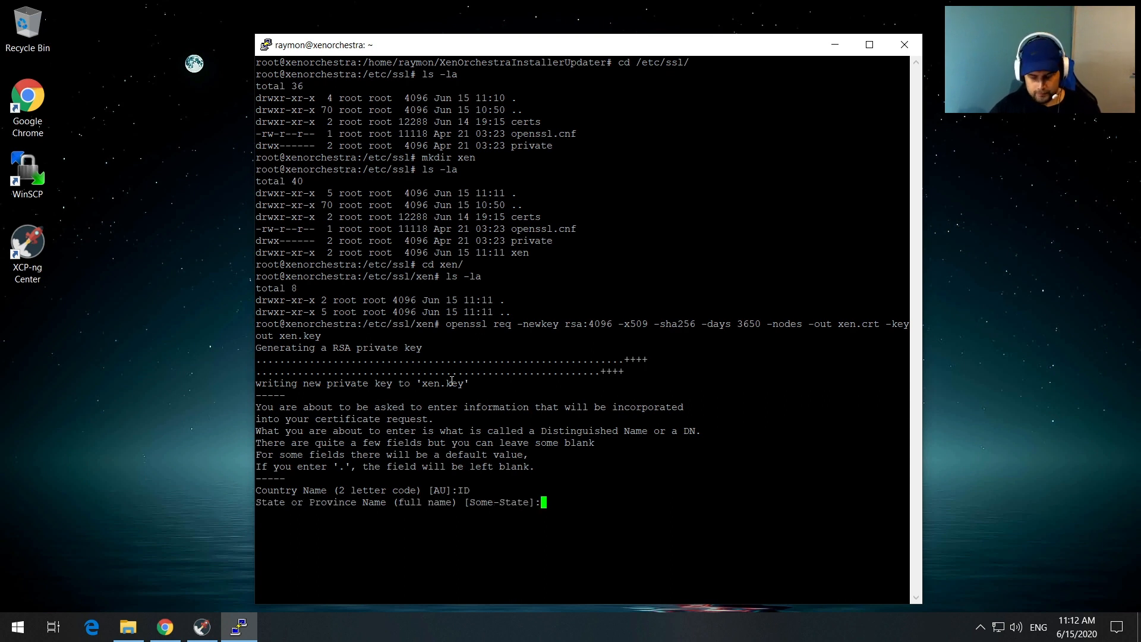
text(Jakarta)
key(Return)
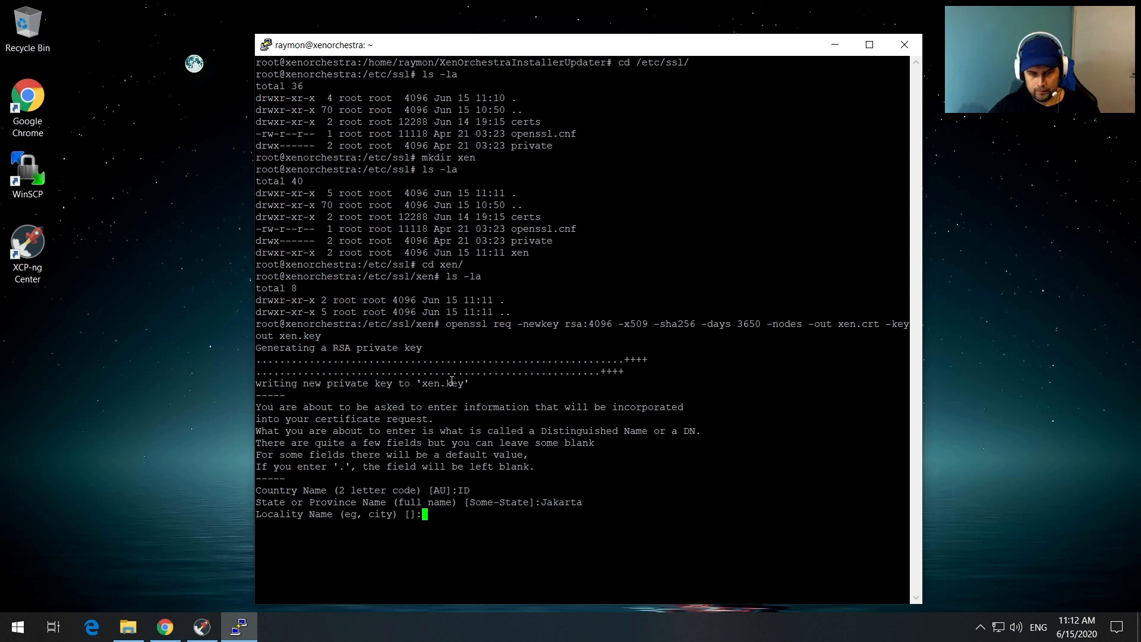
text(Jakarta)
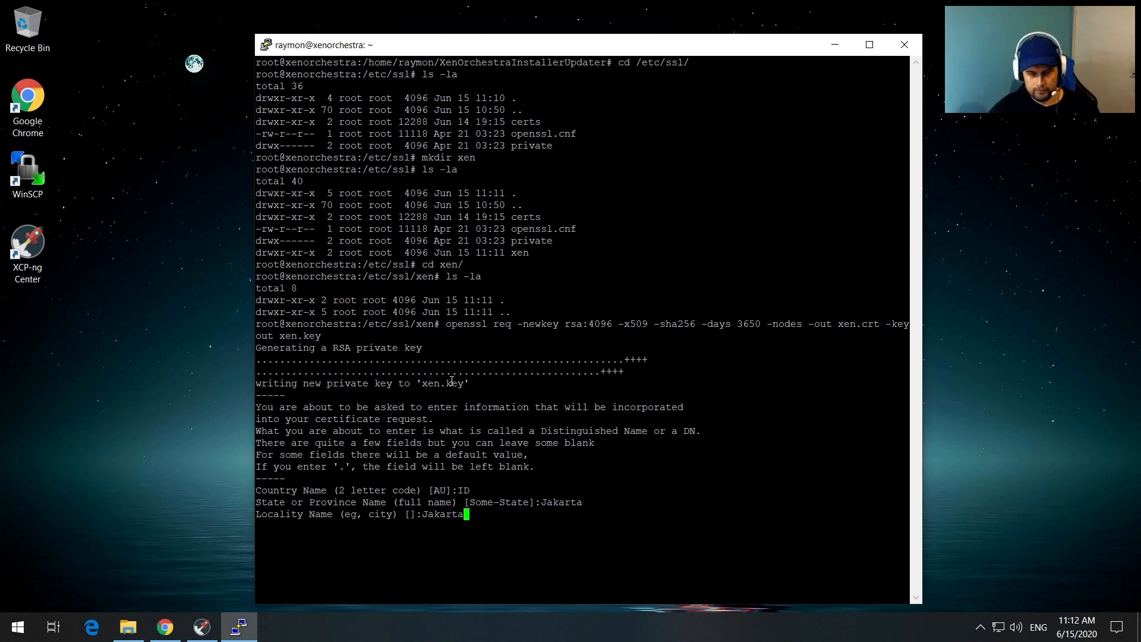
key(Return)
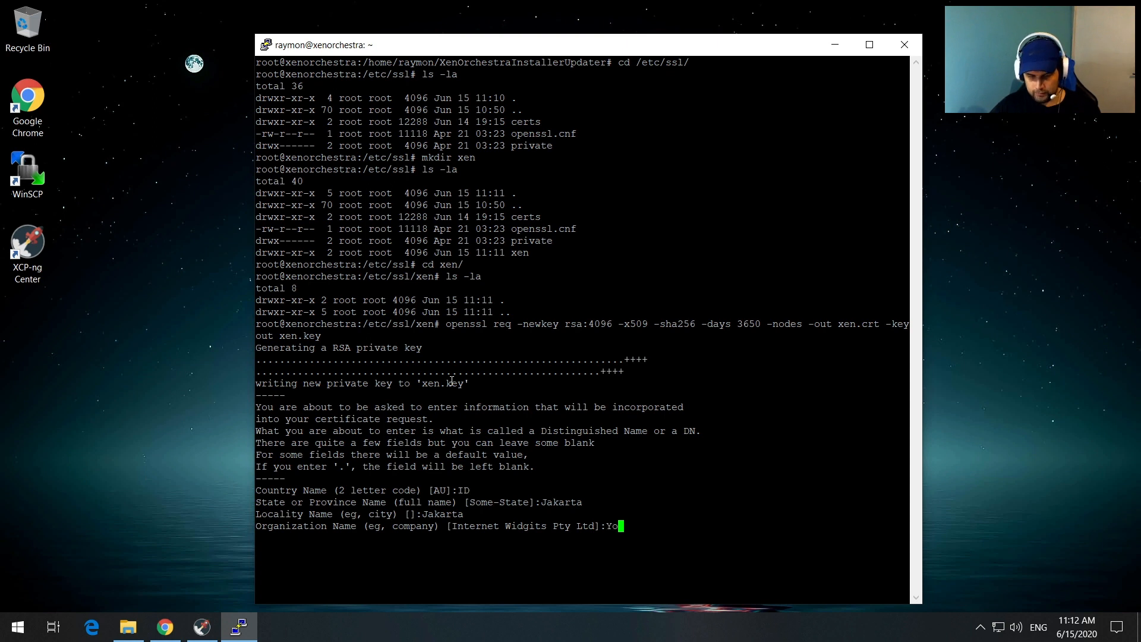
Step: Set organization 'Youtube Test', leave unit and common name blank, and enter the contact email
text(Youtube Test)
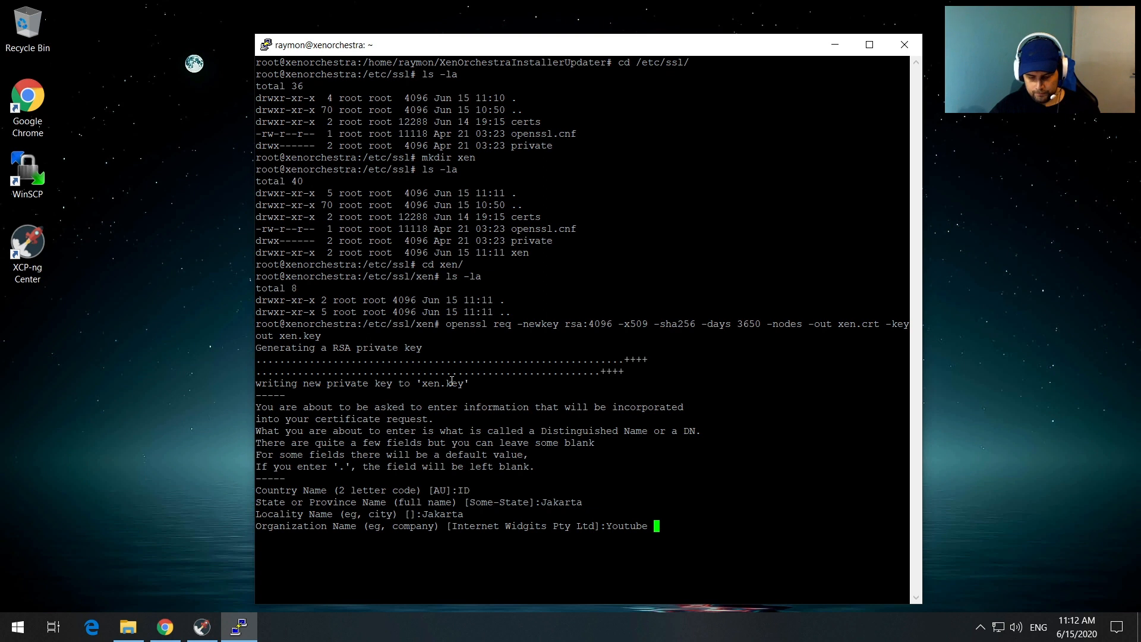
key(Return)
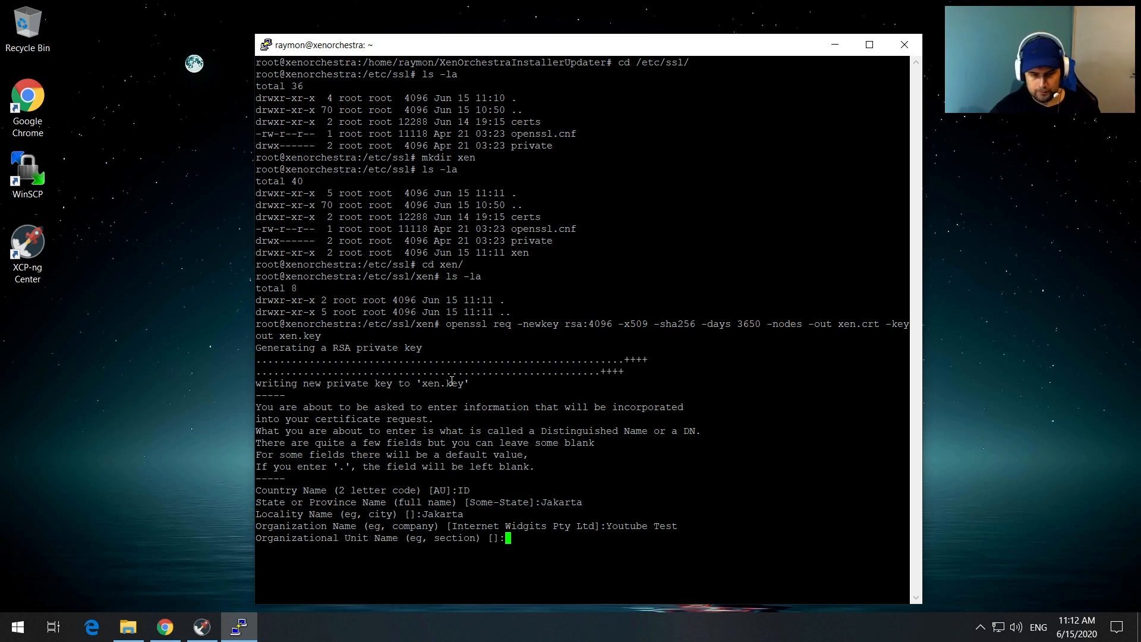
key(Return)
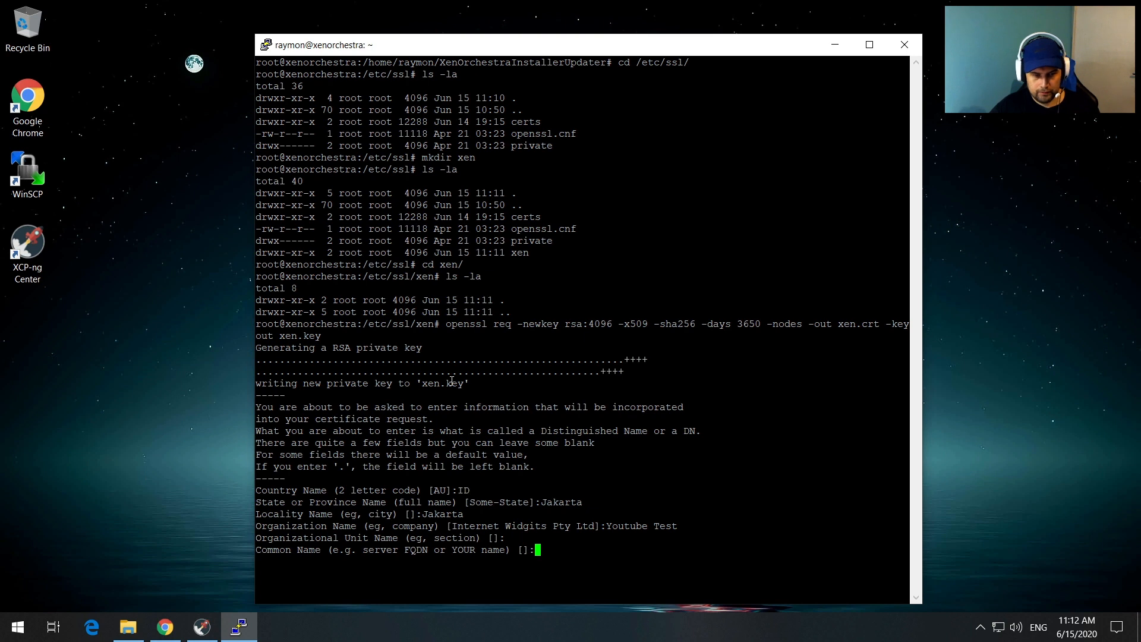
key(Return)
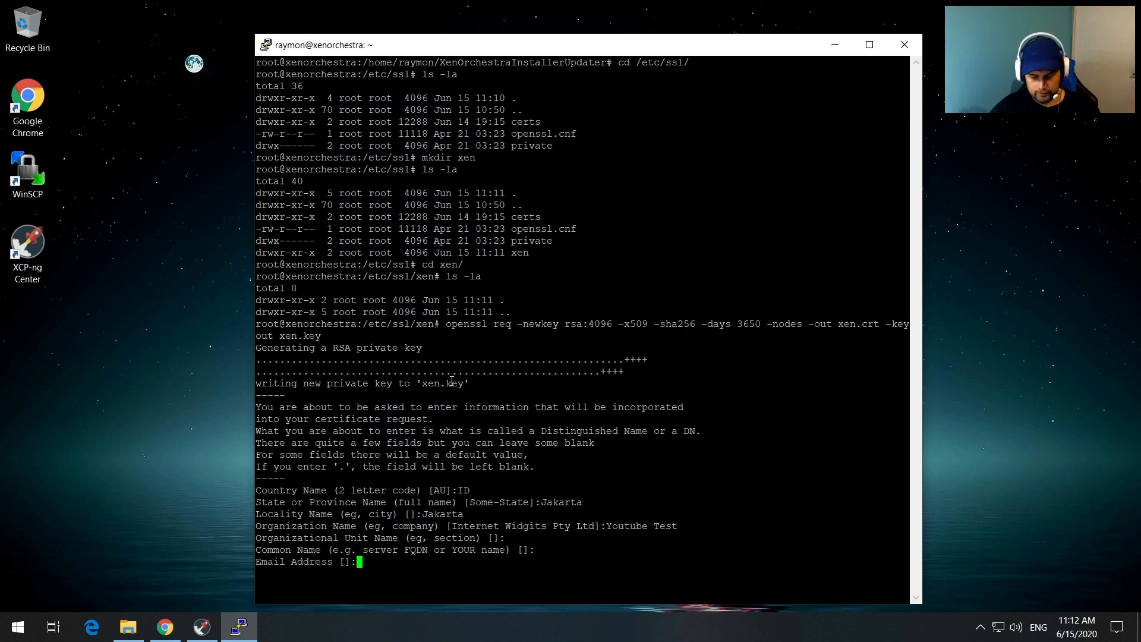
text(admin@)
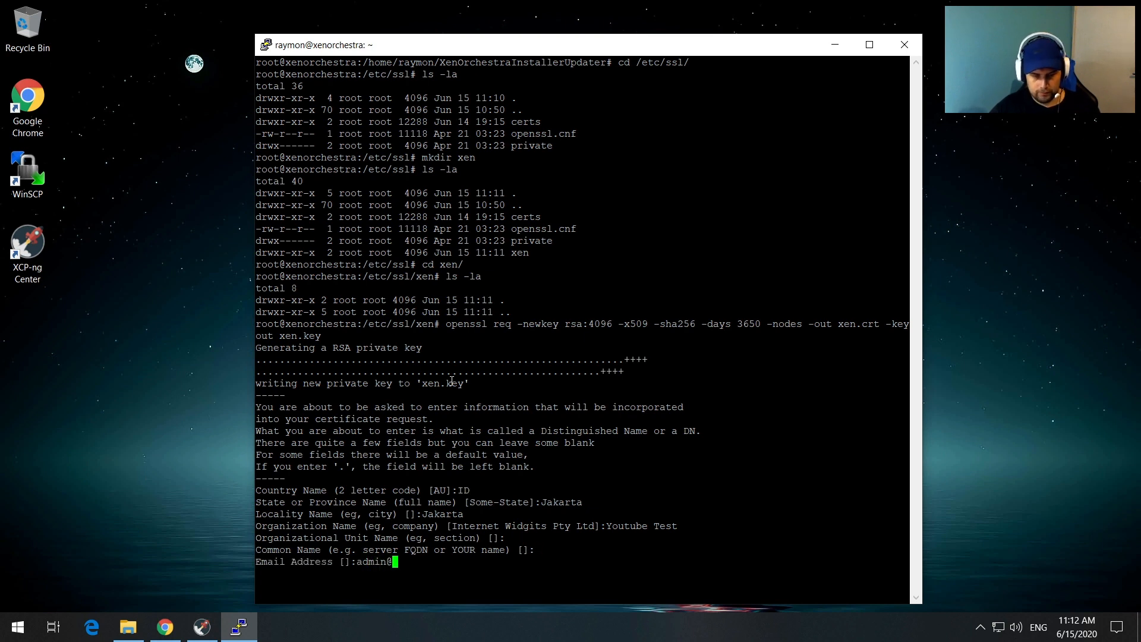
text(admin.com)
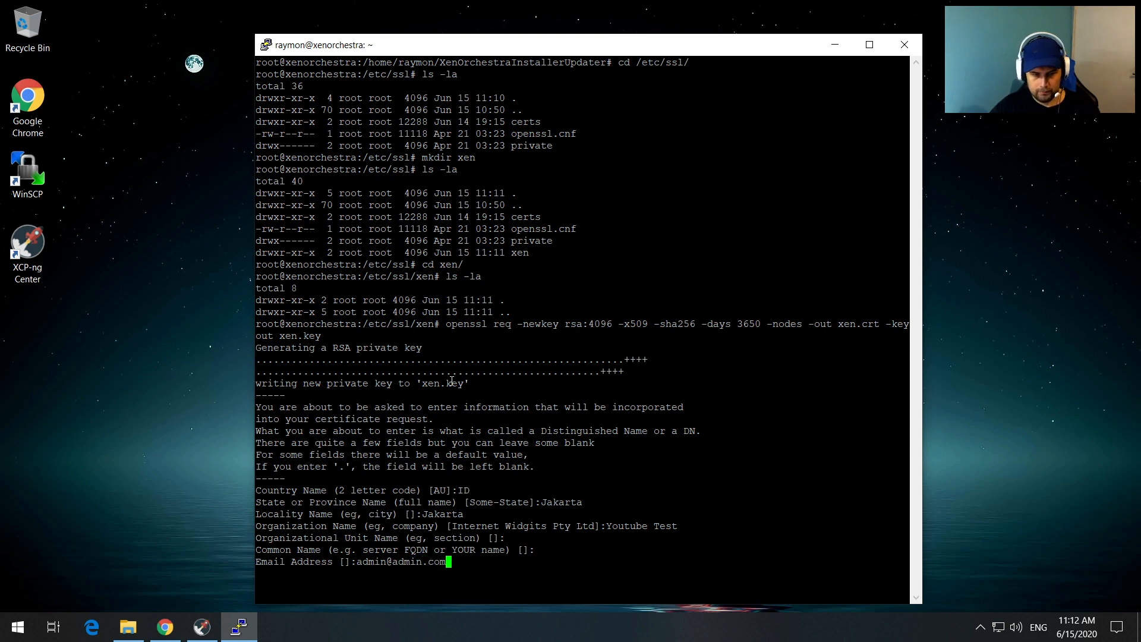
key(Return)
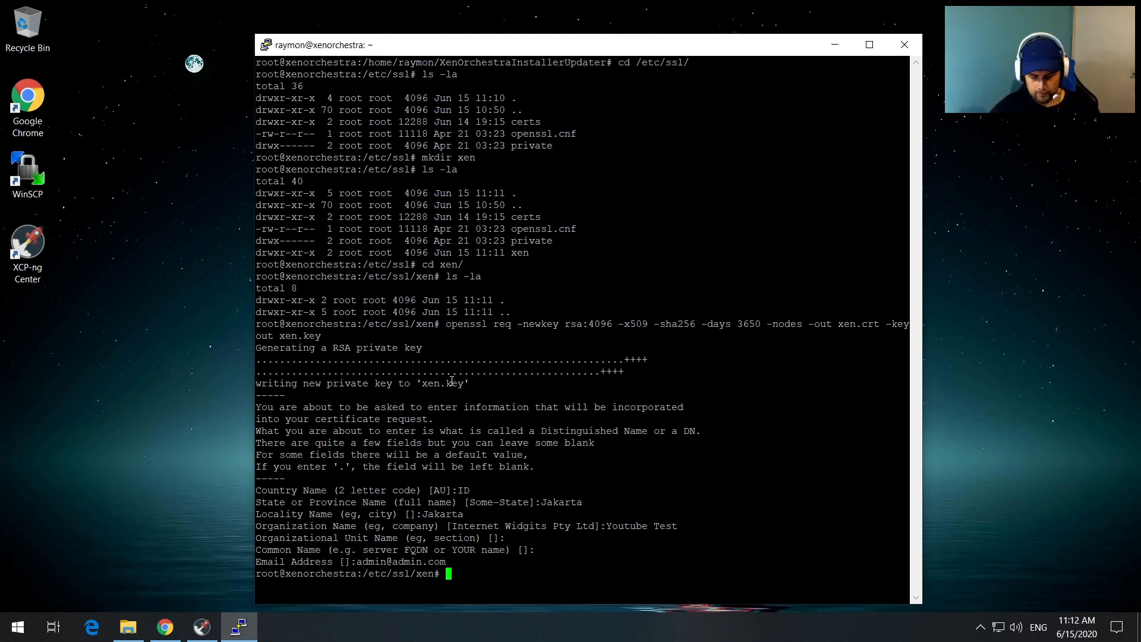
text(ls -la)
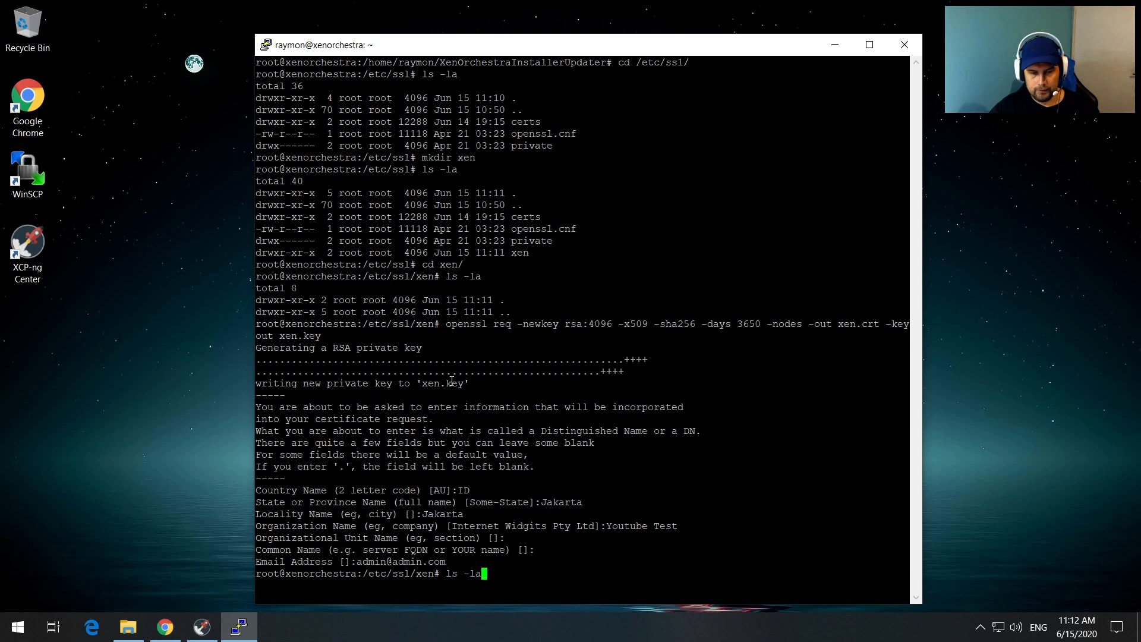
Step: List /etc/ssl/xen to confirm xen.crt and xen.key, then clear the terminal
key(Return)
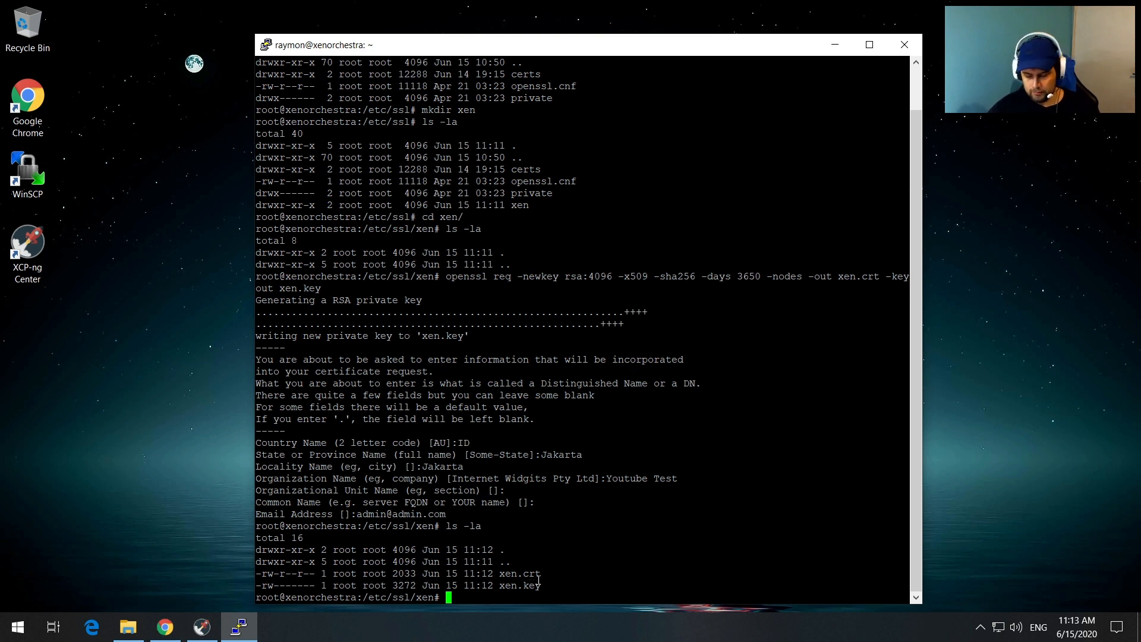
text(clear)
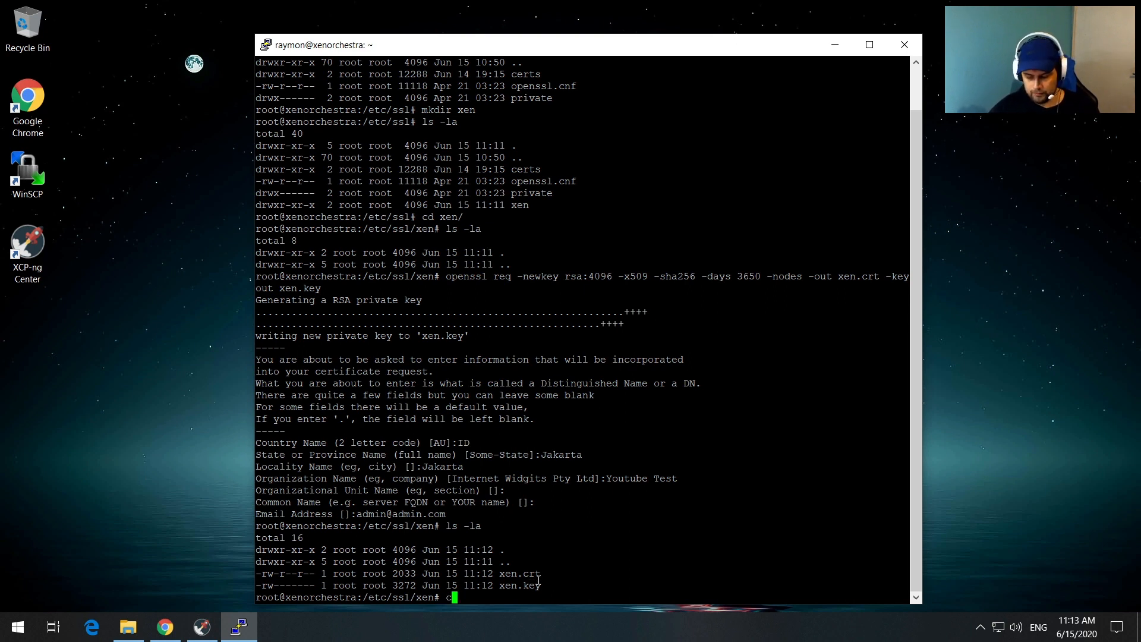
key(Return)
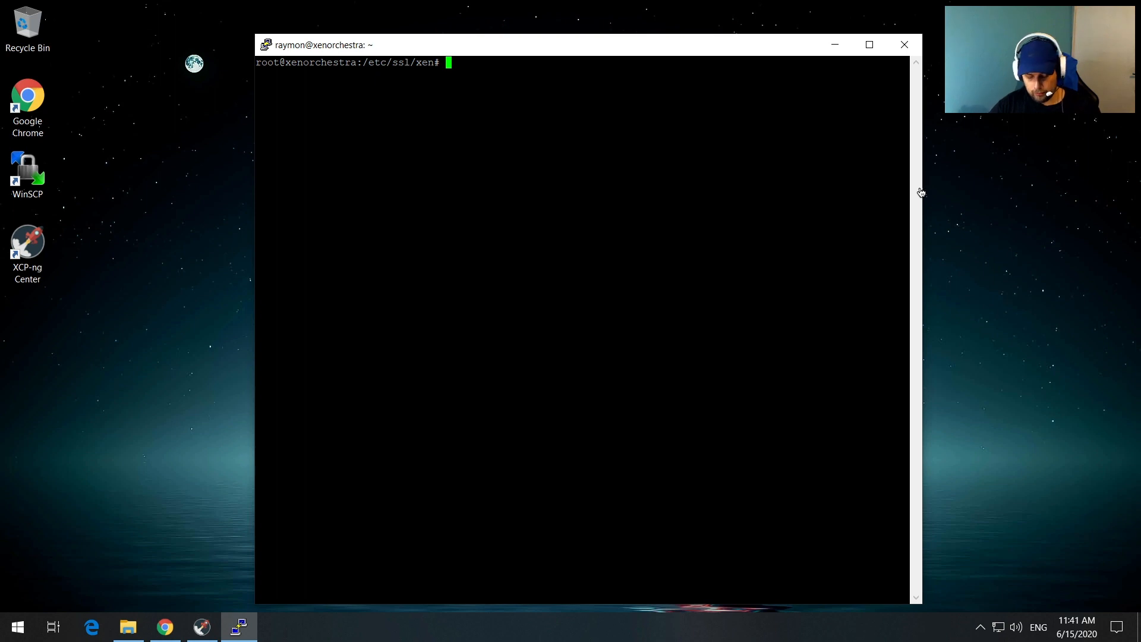
Step: Change into the user's home directory and list its contents with ls -la
text(cd /ho)
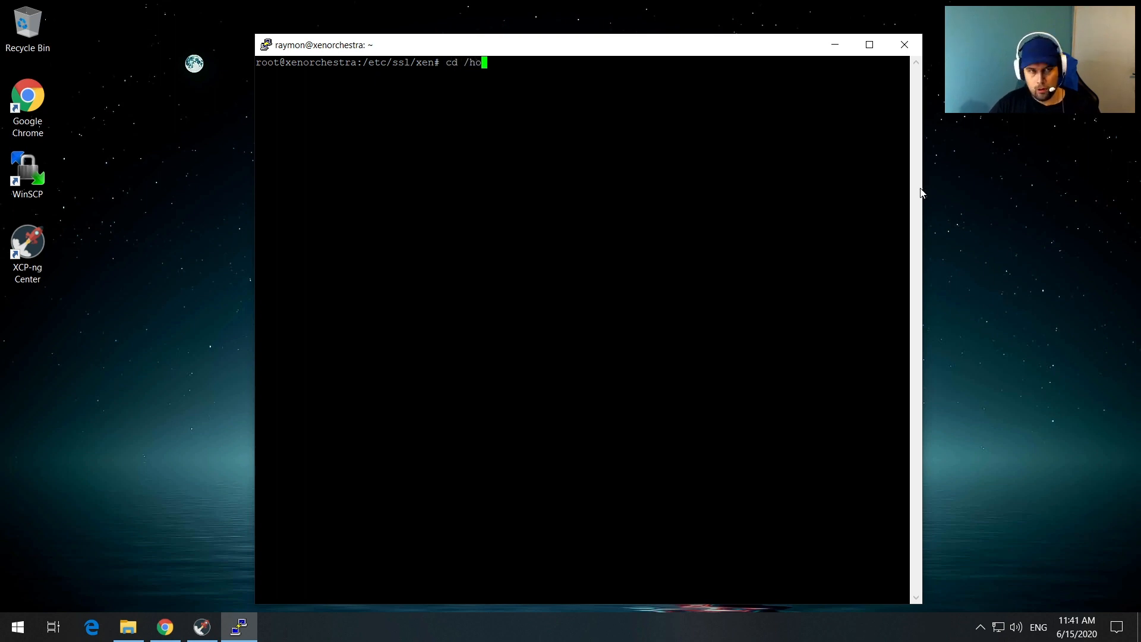
key(Tab)
text(raymon/)
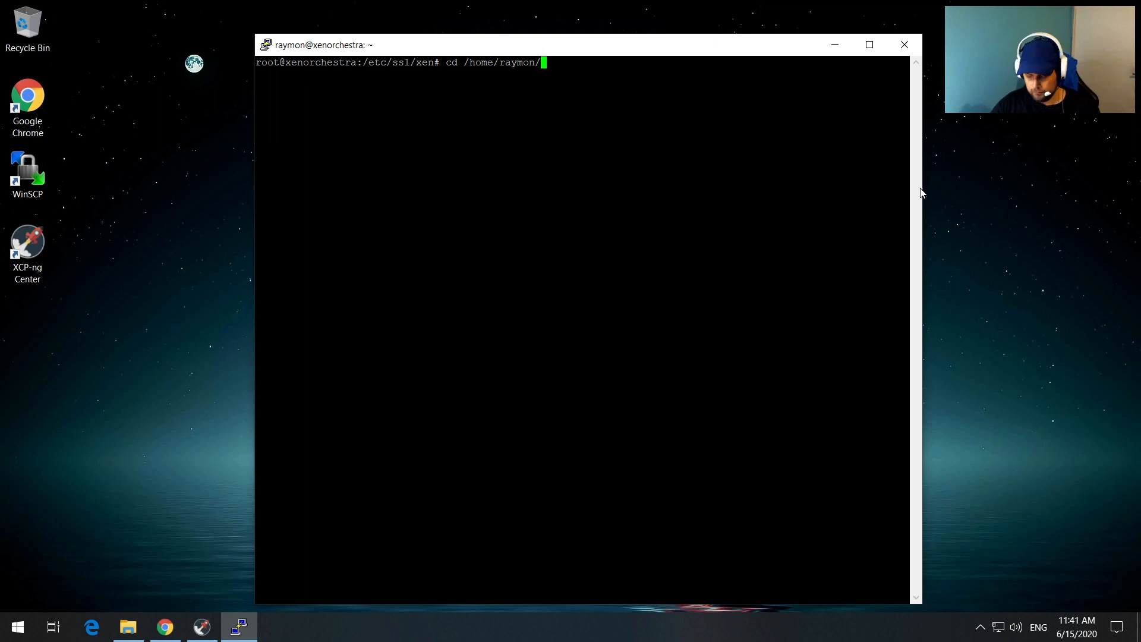
key(Return)
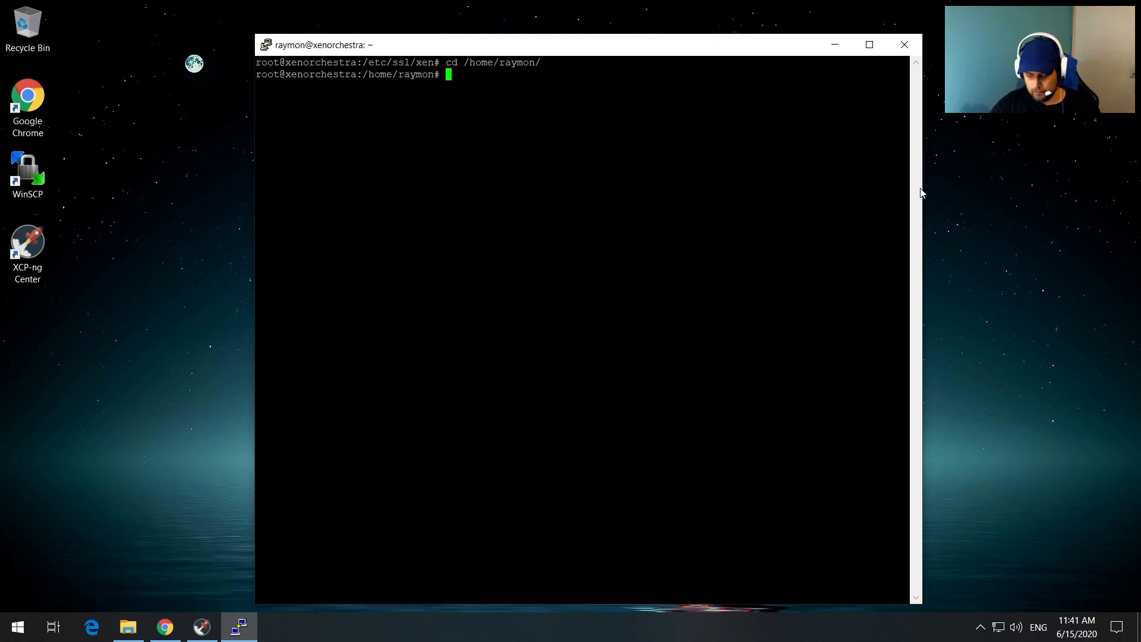
text(ls -la)
key(Return)
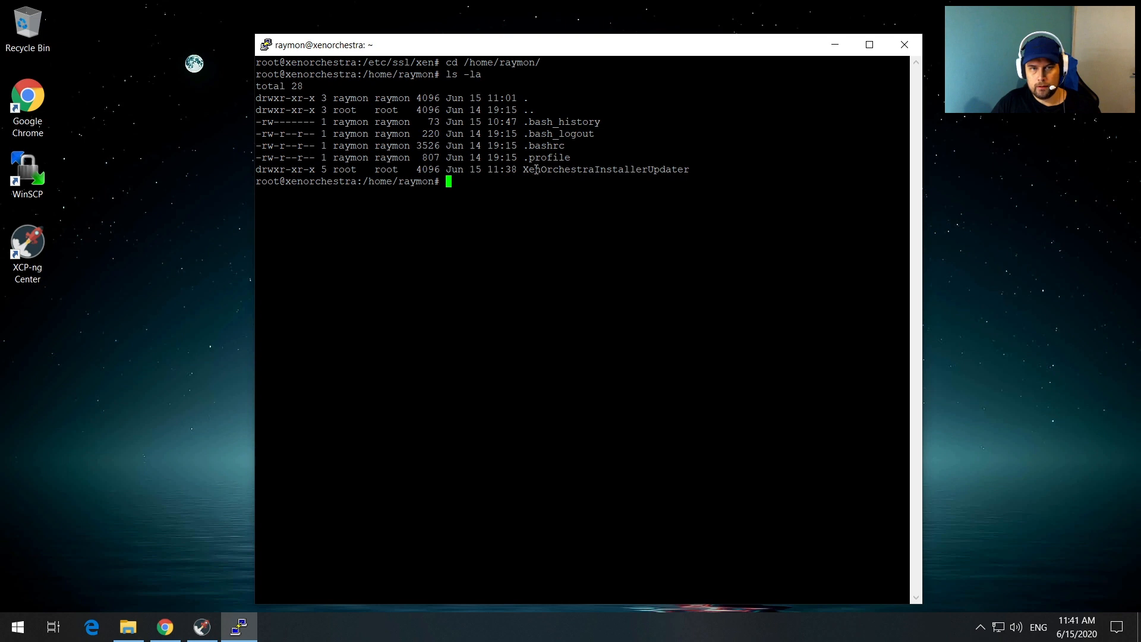
Step: Enter the XenOrchestraInstallerUpdater folder and list its contents with ls -la
drag(525, 172, 711, 175)
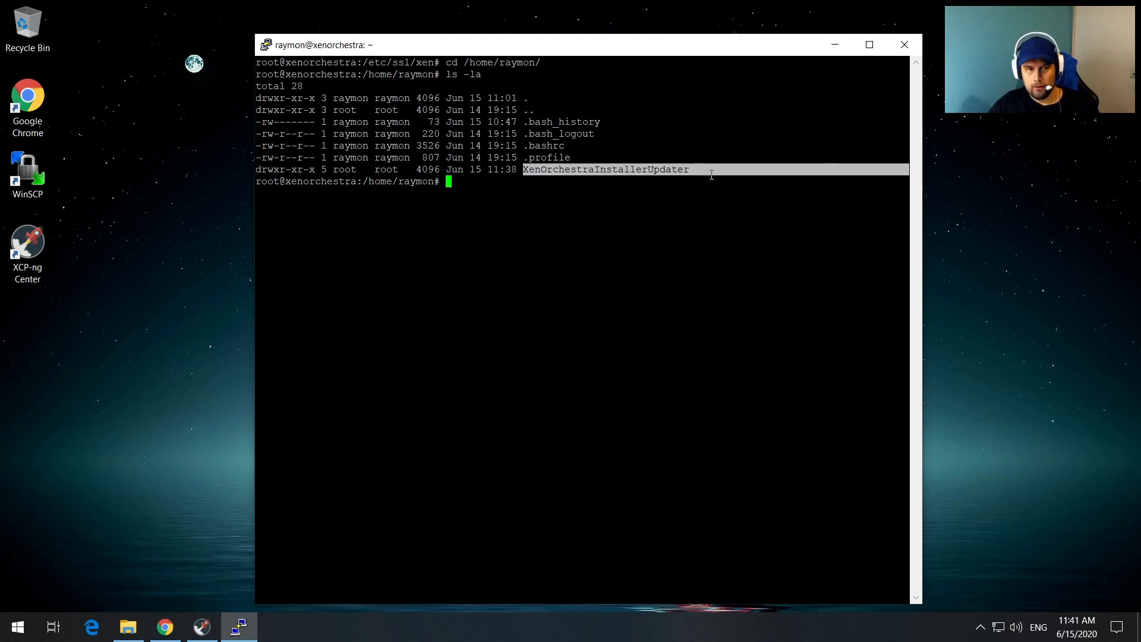
text(cd )
text(Xe)
key(Tab)
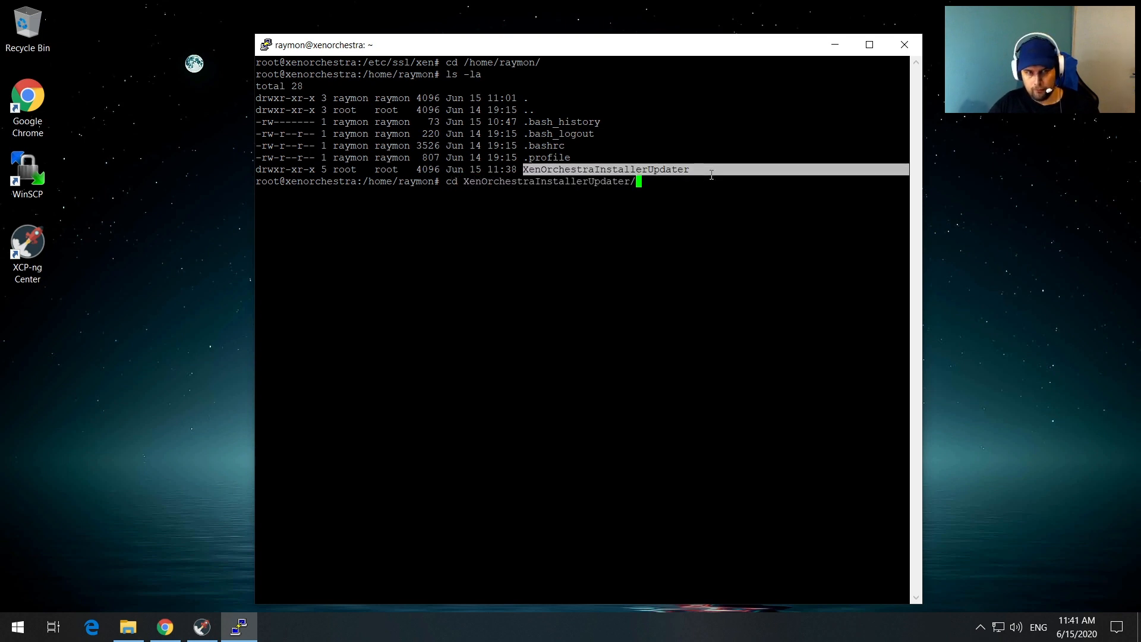
key(Return)
text(ls -la)
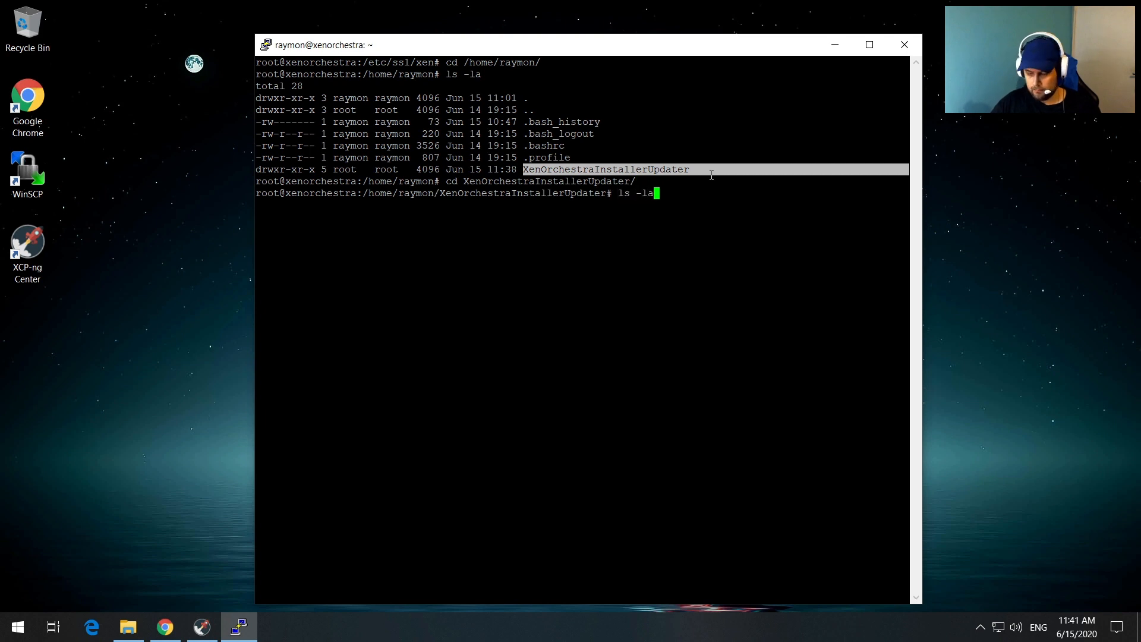
key(Return)
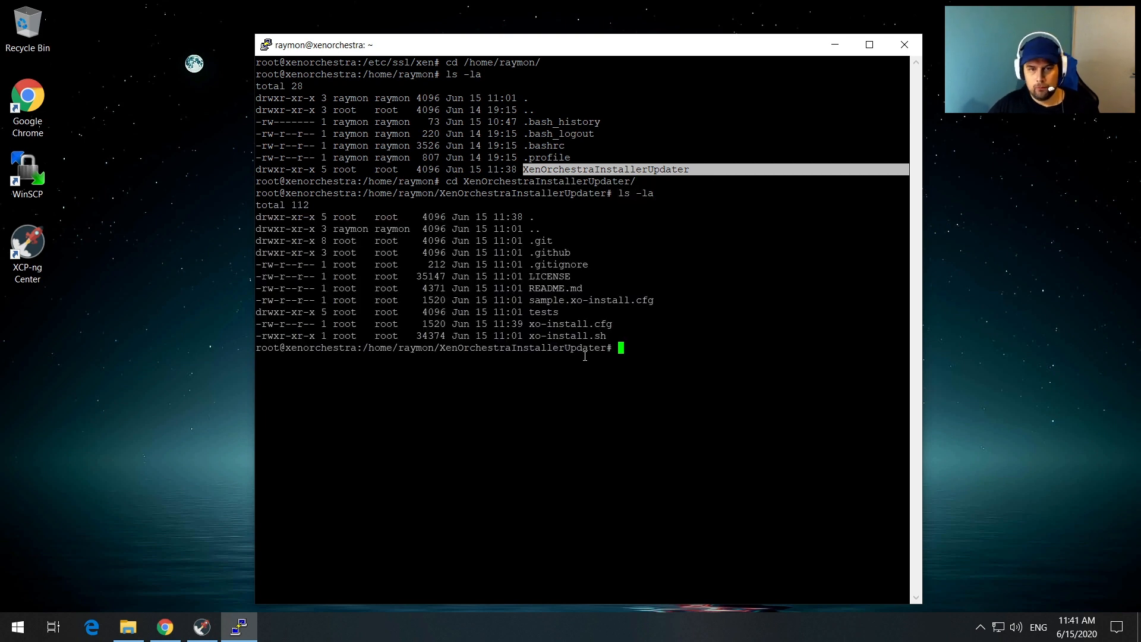
Step: Pick out xo-install.cfg in the listing and start a nano command for it
drag(609, 327, 533, 327)
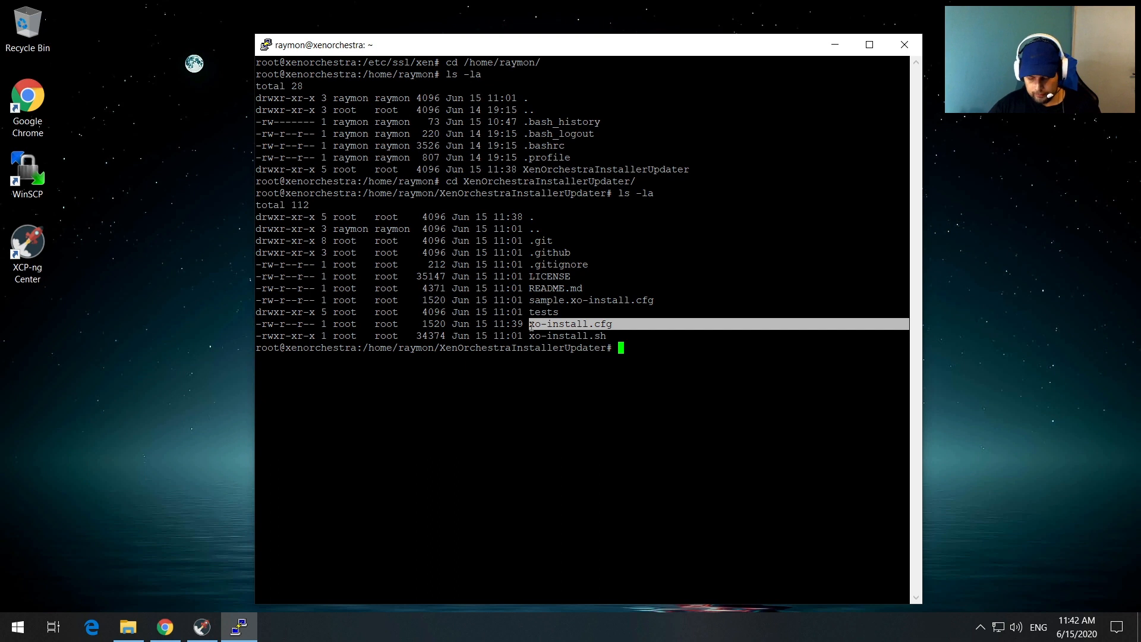
text(nano)
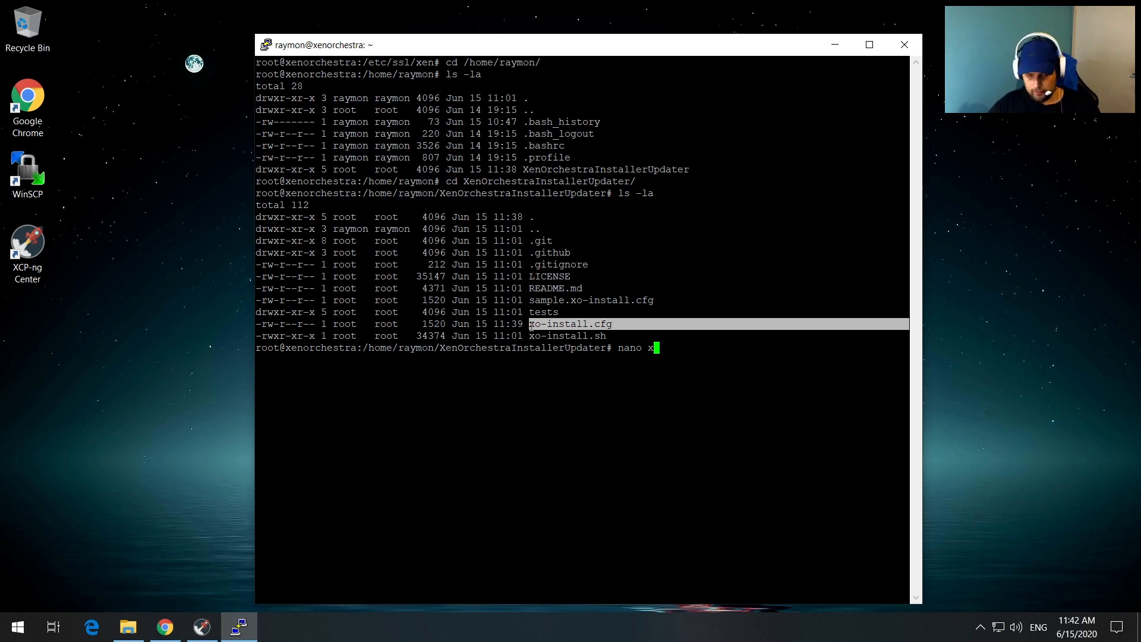
text(x)
key(Tab)
Step: Open xo-install.cfg in nano and change PORT from 80 to 443
text(cfg)
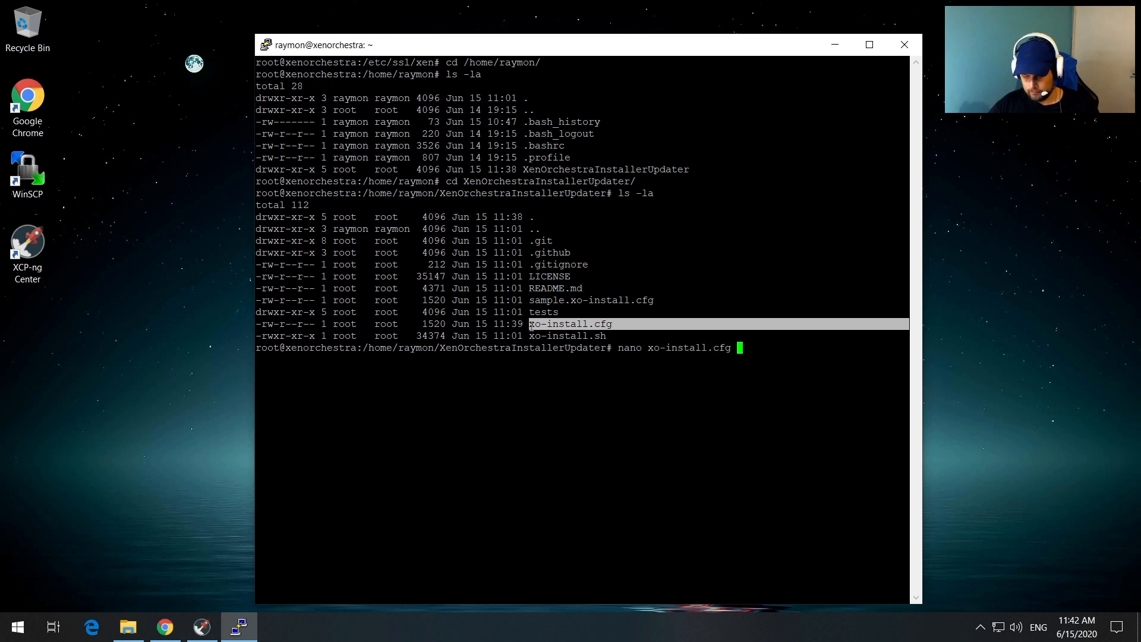
key(Return)
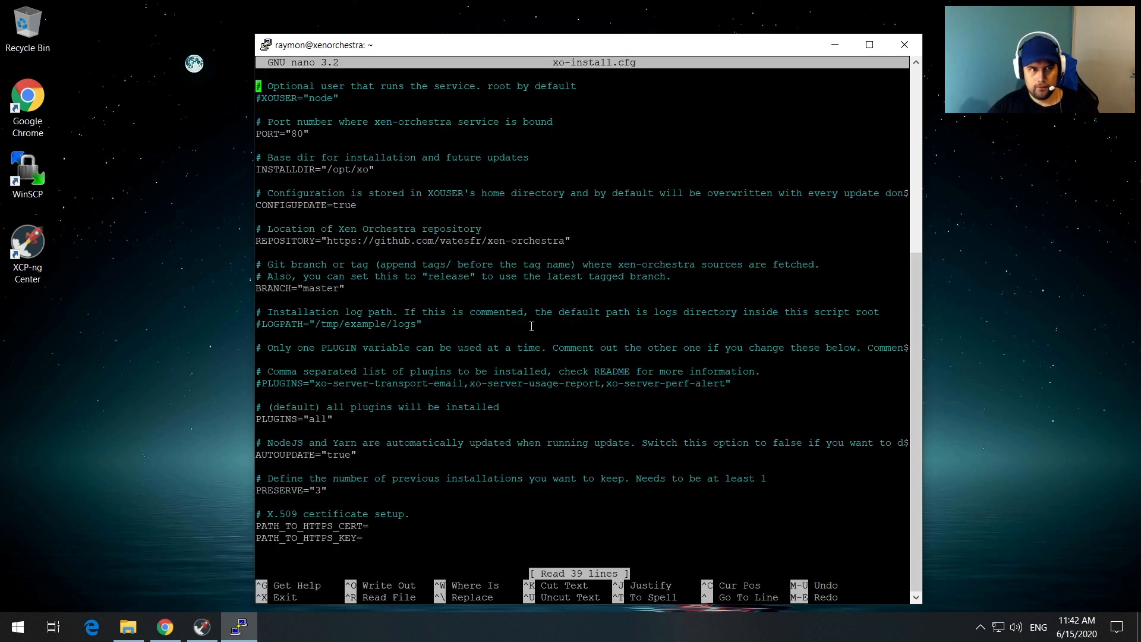
key(Down)
key(Down)
key(Down)
key(Down)
key(Down)
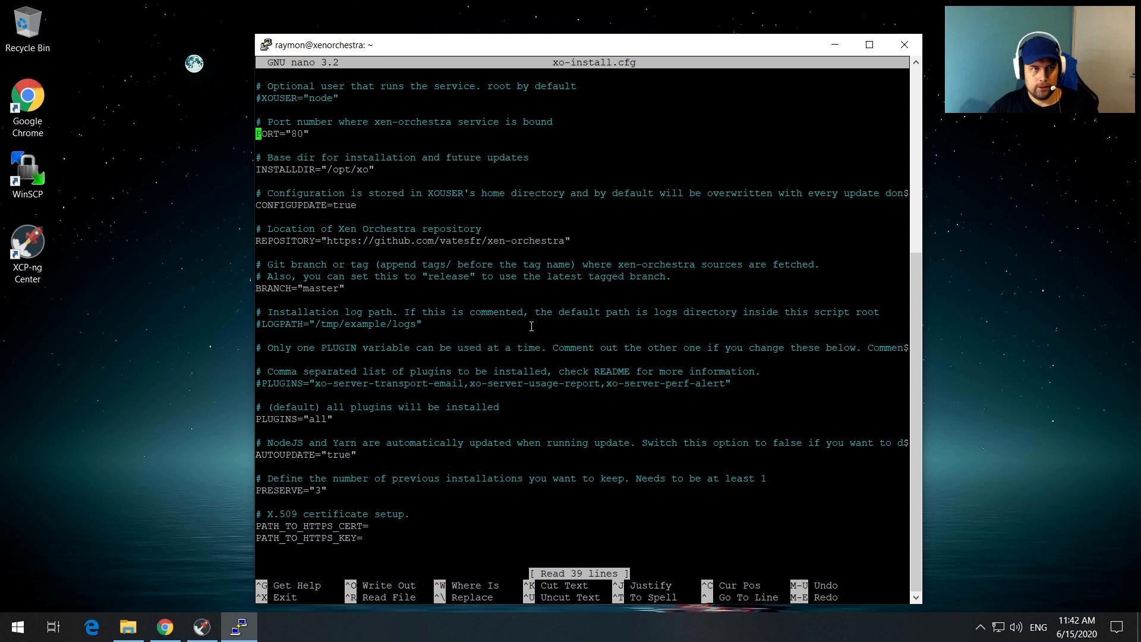
key(Up)
key(End)
key(Left)
key(BackSpace)
key(BackSpace)
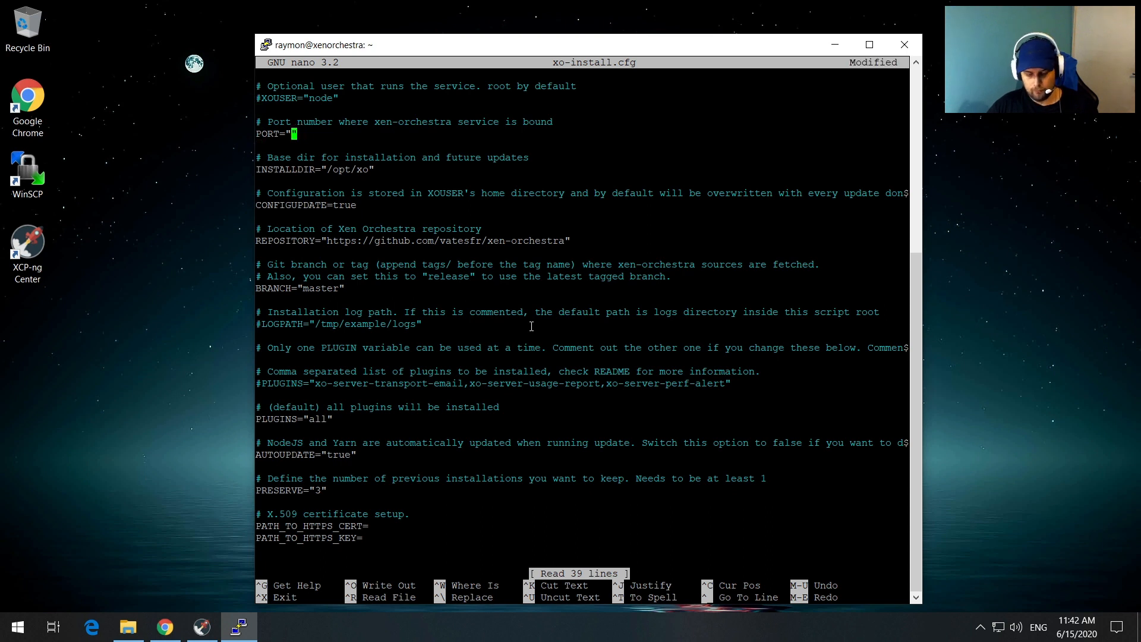
text(443)
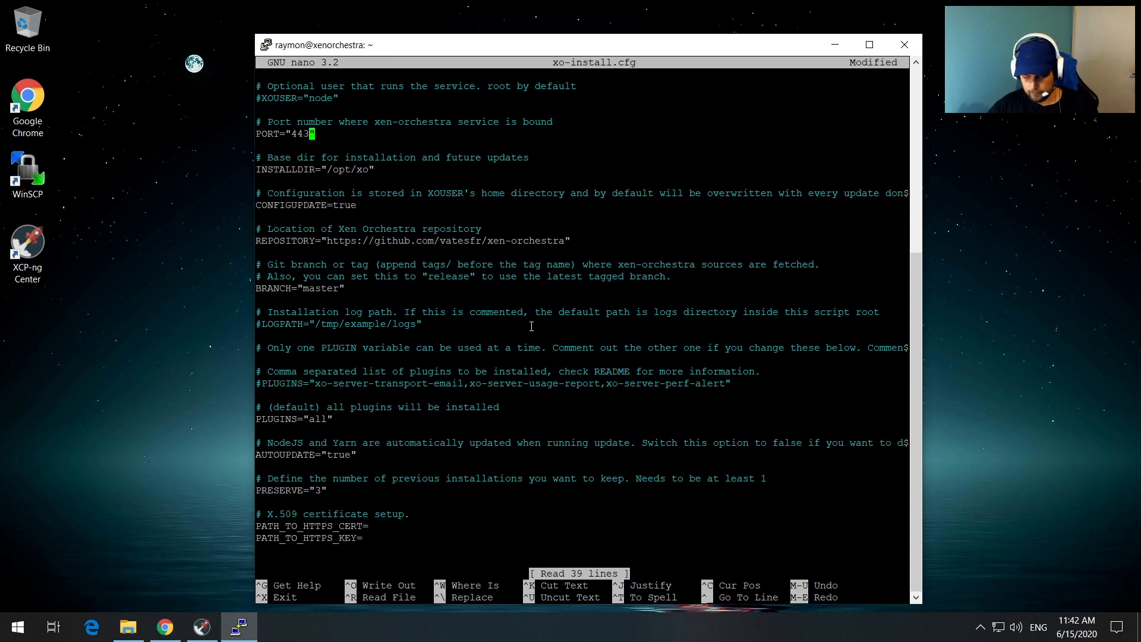
Step: Set PATH_TO_HTTPS_CERT to /etc/ssl/xen/xen.crt and PATH_TO_HTTPS_KEY to /etc/ssl/xen/xen.key, then exit nano
key(Down)
key(Down)
key(Down)
key(Down)
key(Down)
key(Down)
key(Down)
key(Down)
key(Down)
key(Down)
key(Down)
key(Down)
key(Down)
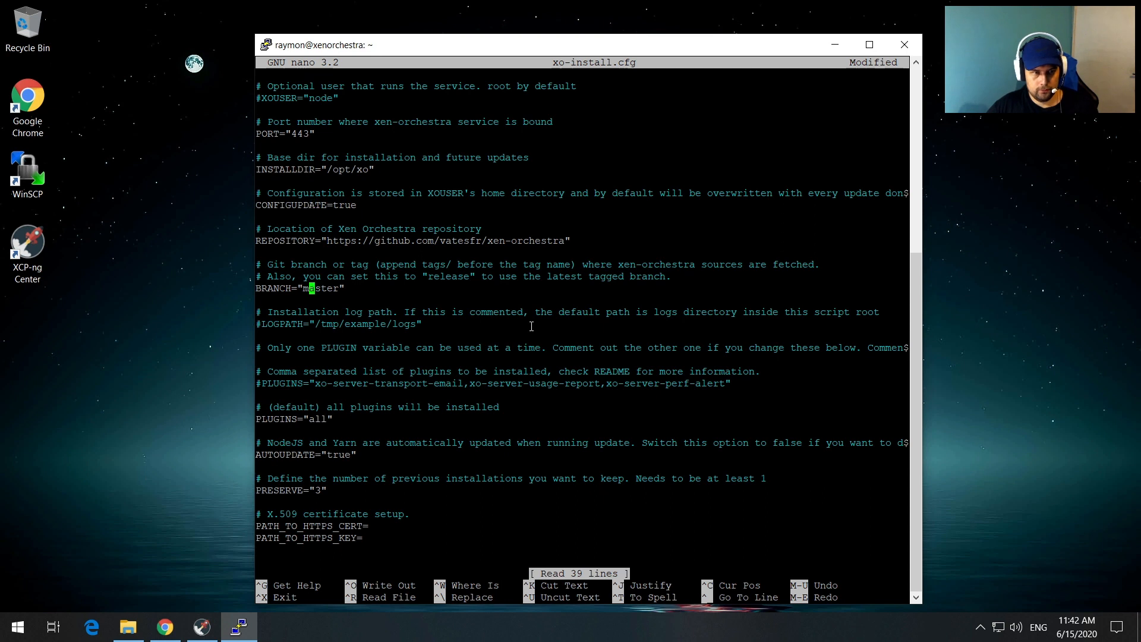
key(Down)
key(Down)
key(Down)
key(Down)
key(Down)
key(Down)
key(Down)
key(Down)
key(Down)
key(Down)
key(Down)
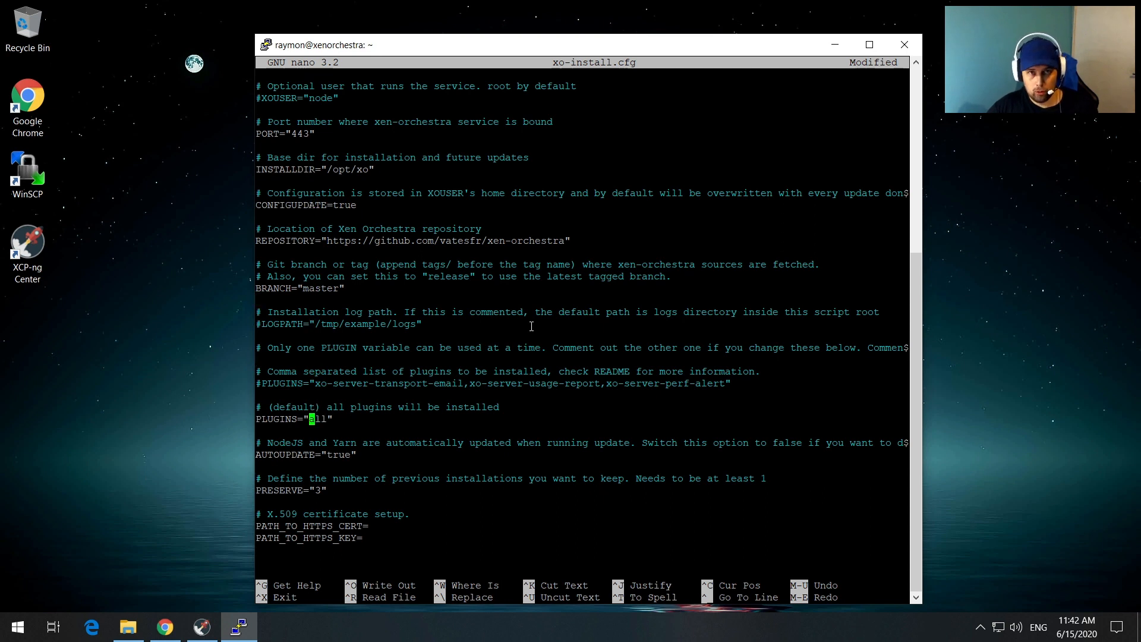
key(Down)
key(Down)
key(Down)
key(Down)
key(Down)
key(Down)
key(Down)
key(Down)
key(Down)
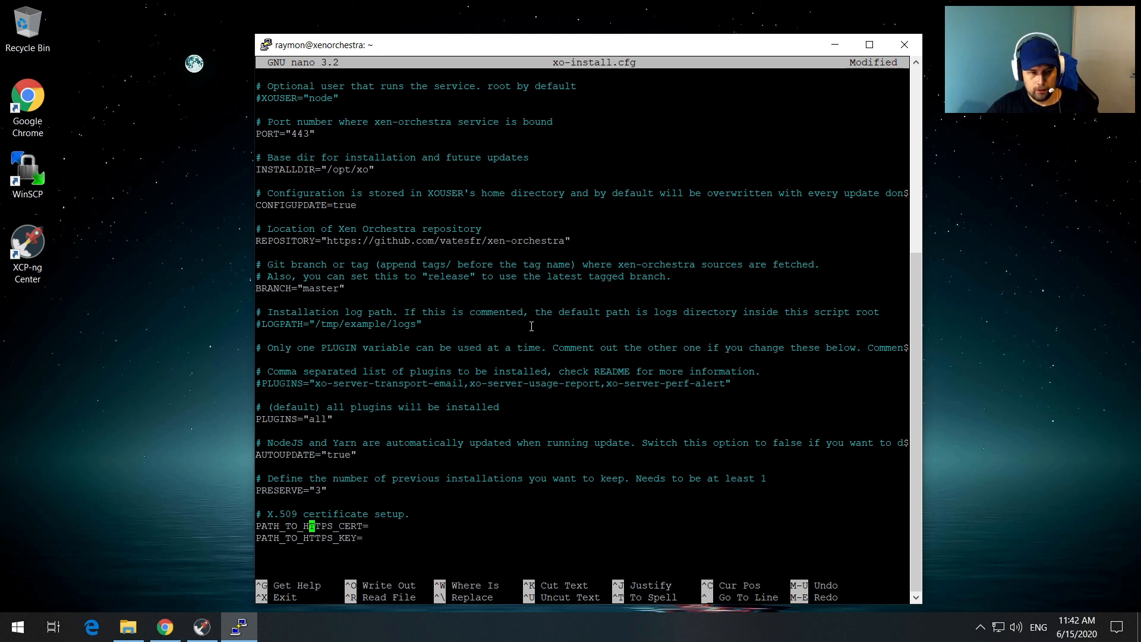
key(Right)
key(Right)
key(Right)
key(Right)
key(Right)
key(Right)
key(Right)
key(Right)
key(Right)
key(Right)
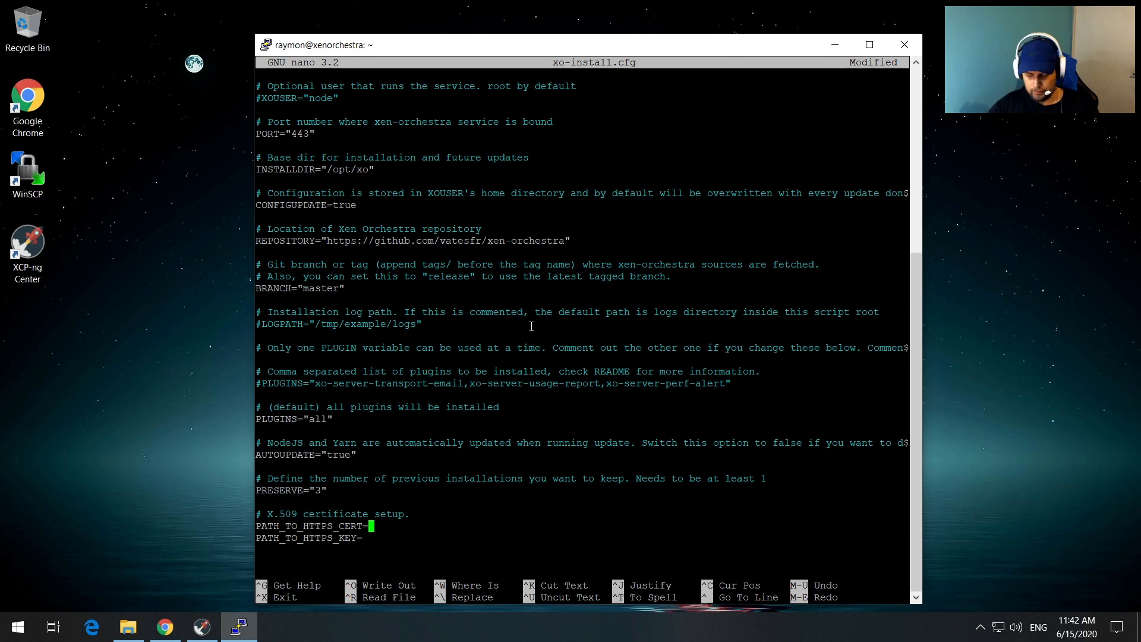
text(/e)
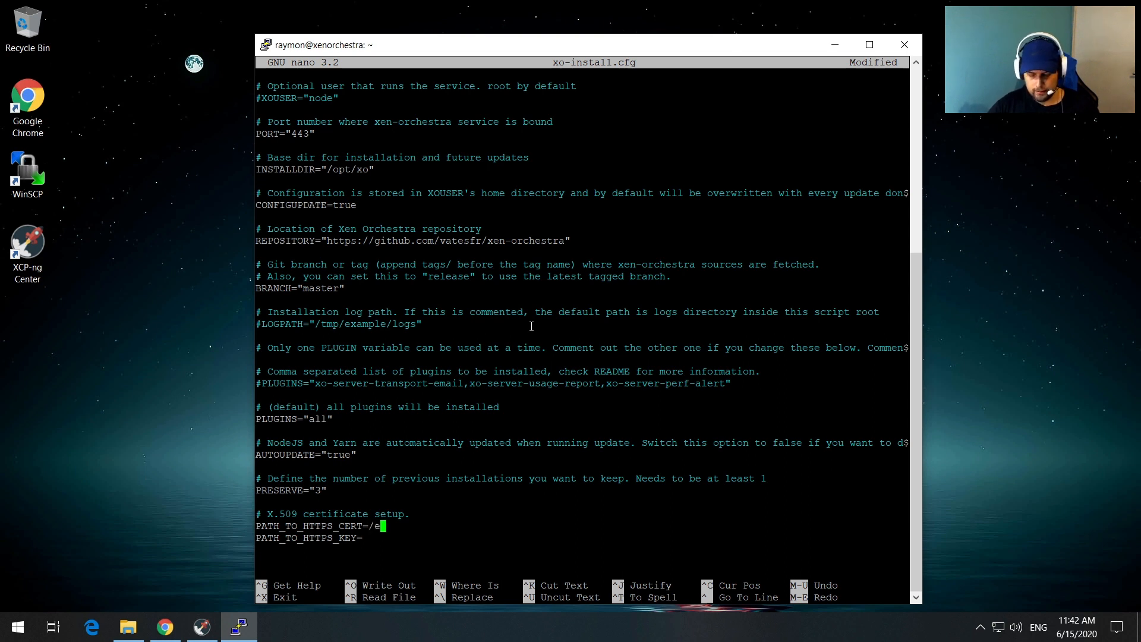
text(tc/s)
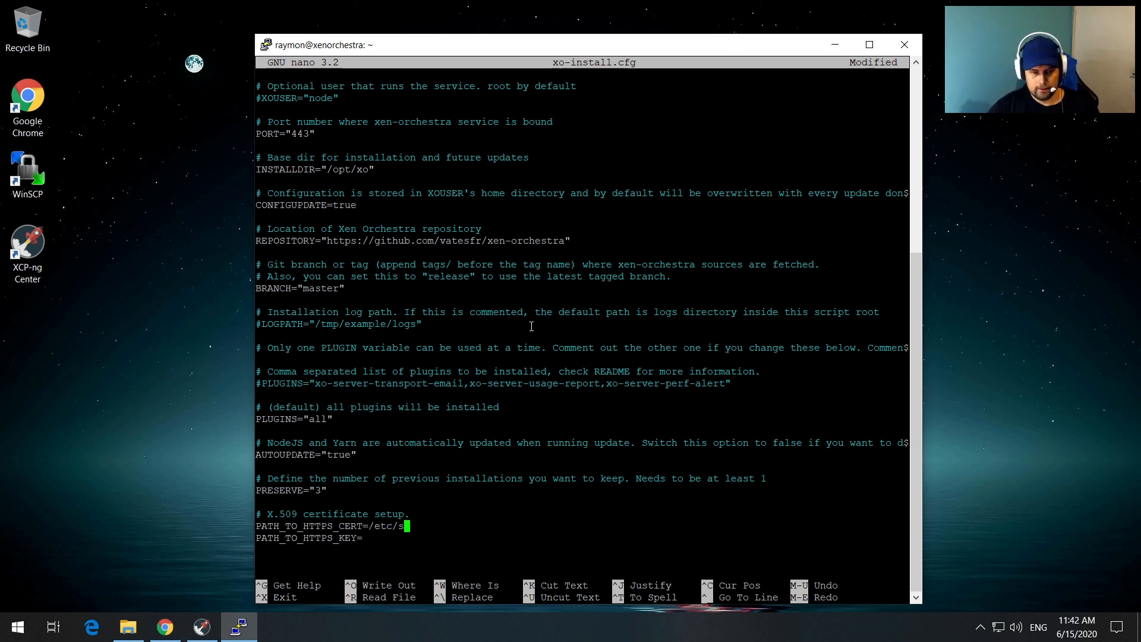
text(sl/)
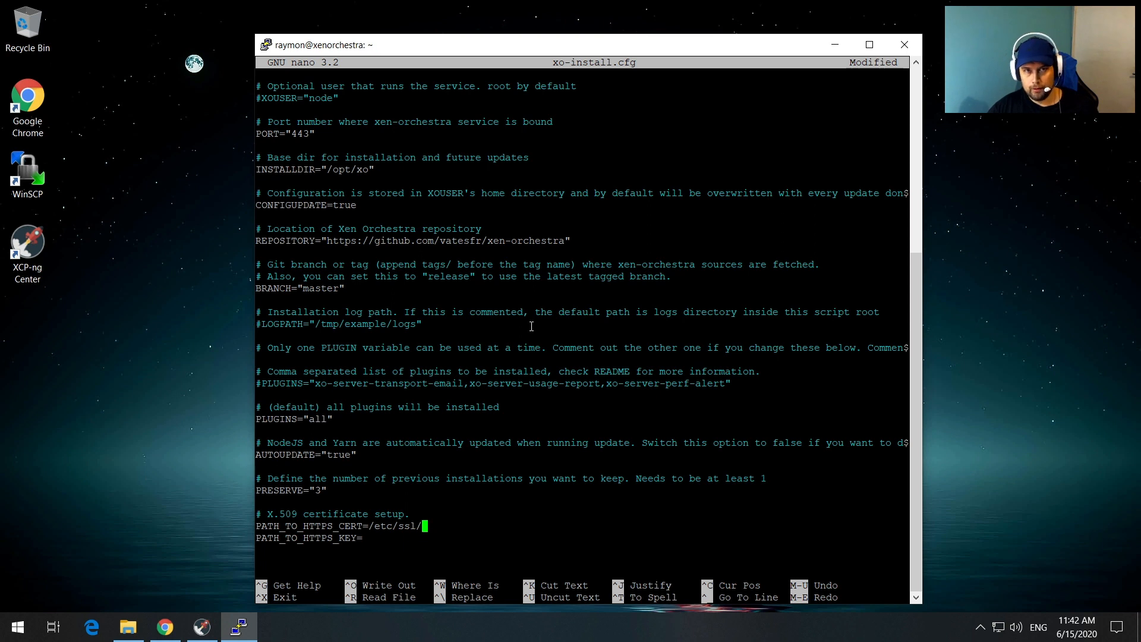
text(x)
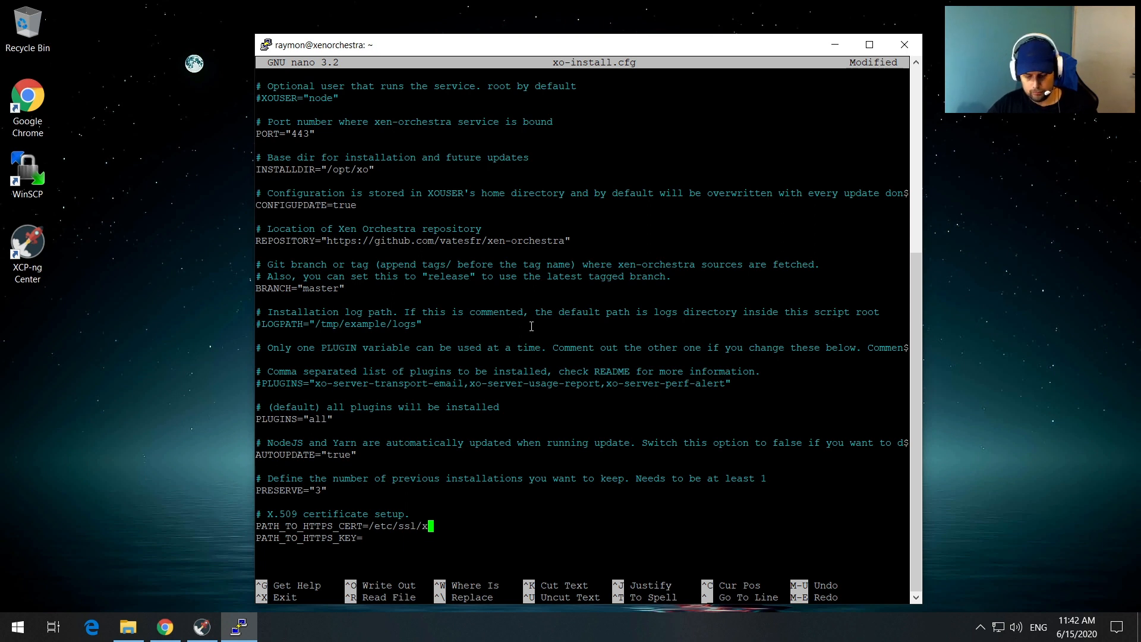
text(en/)
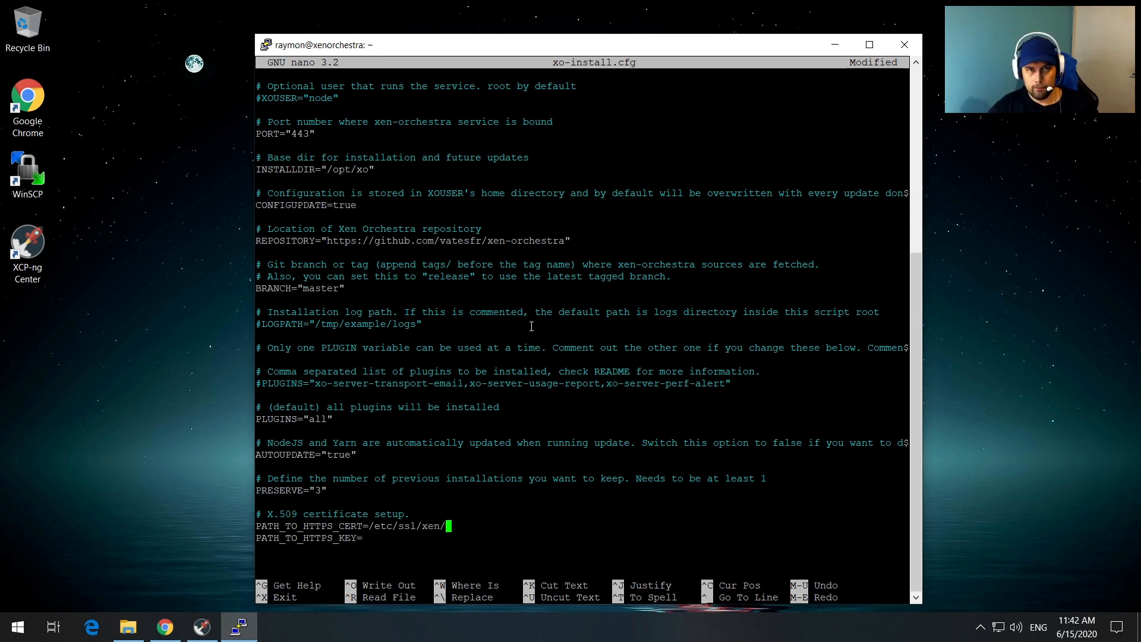
text(xen)
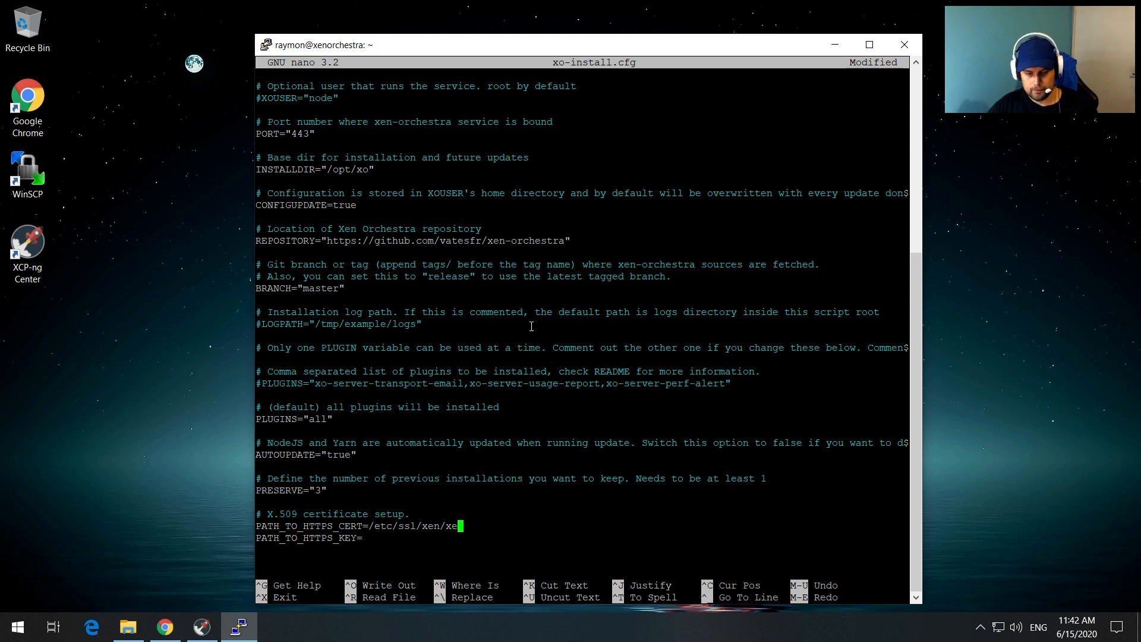
text(.crt)
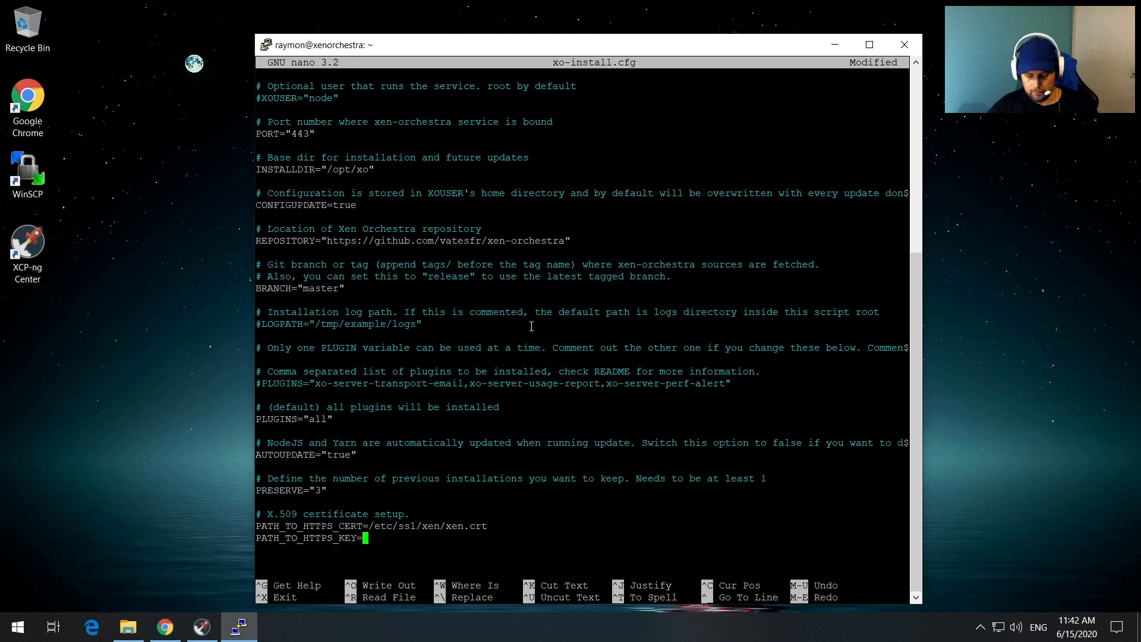
text(/etc)
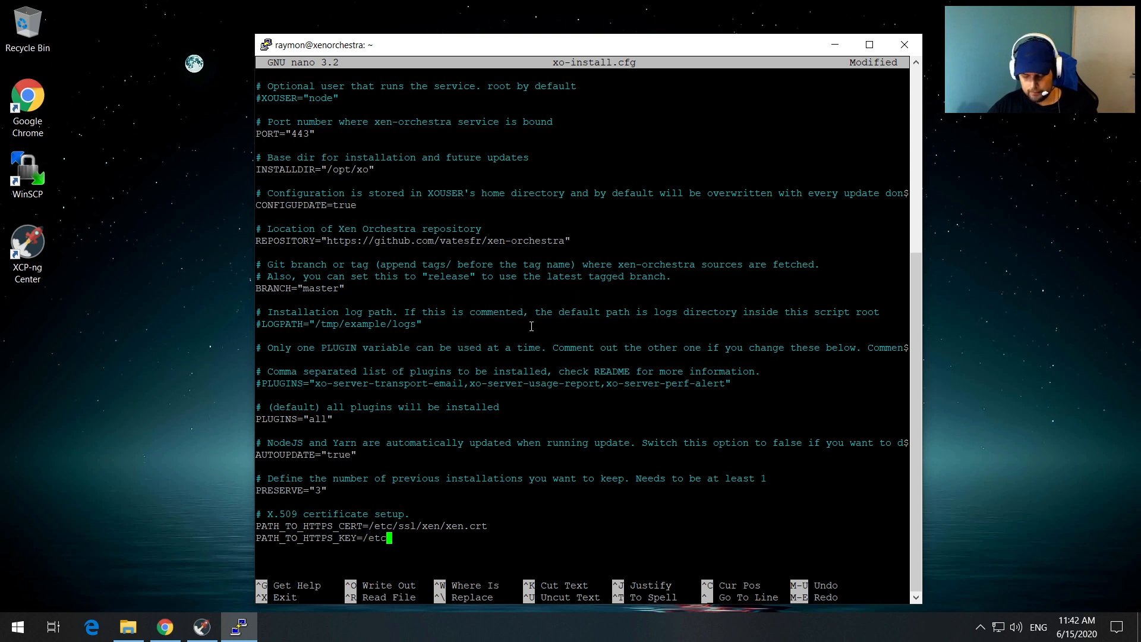
text(/ssl/)
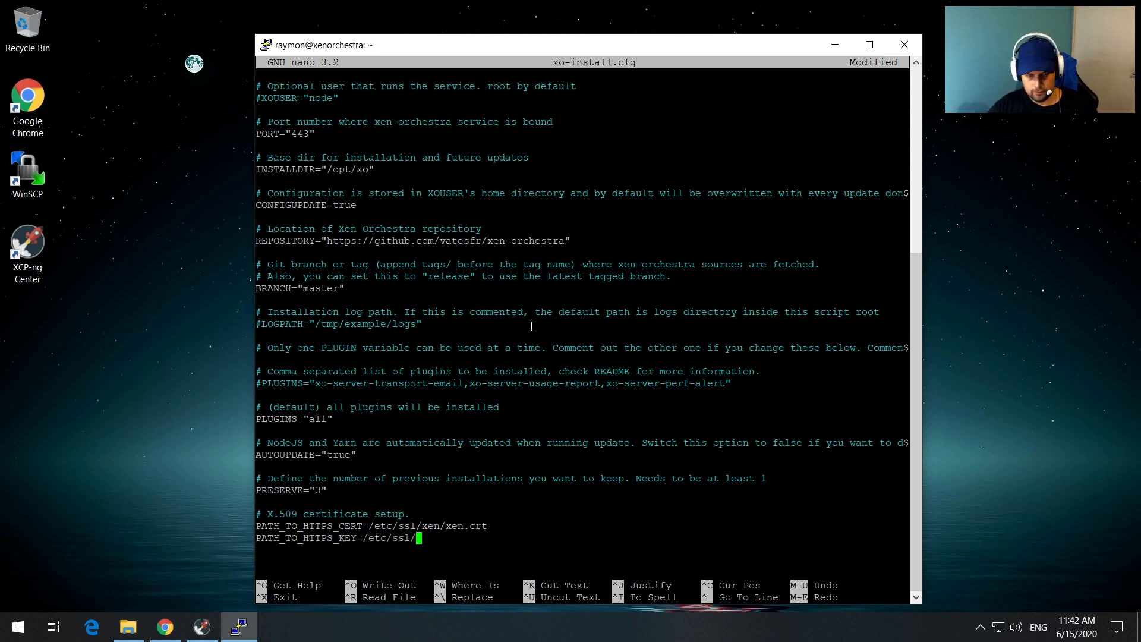
text(xen)
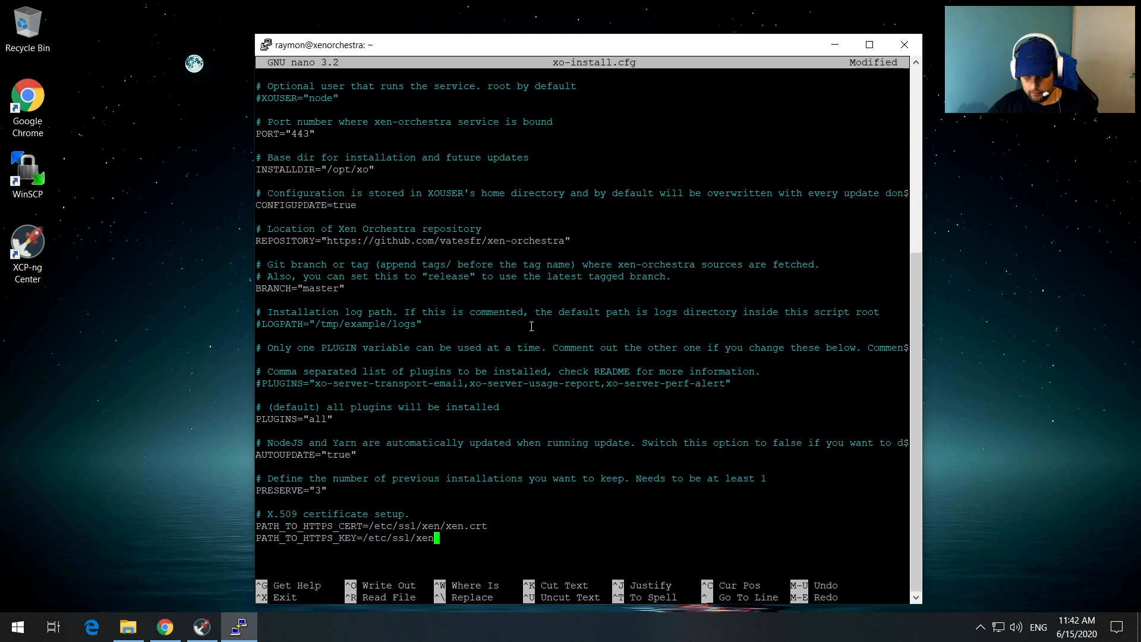
text(/xen)
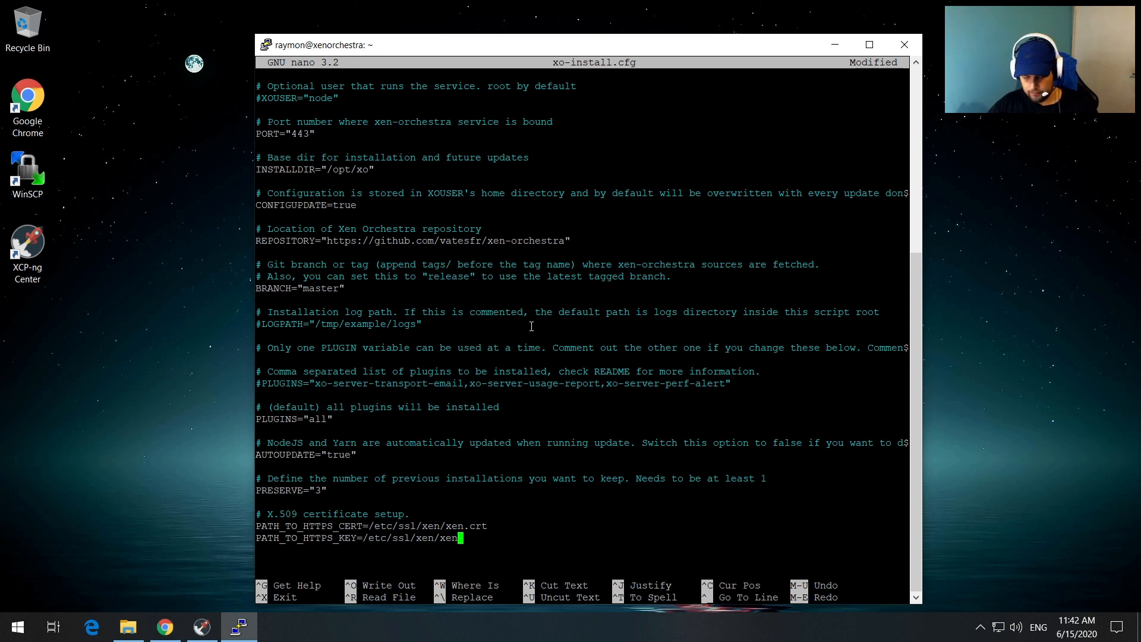
text(.key)
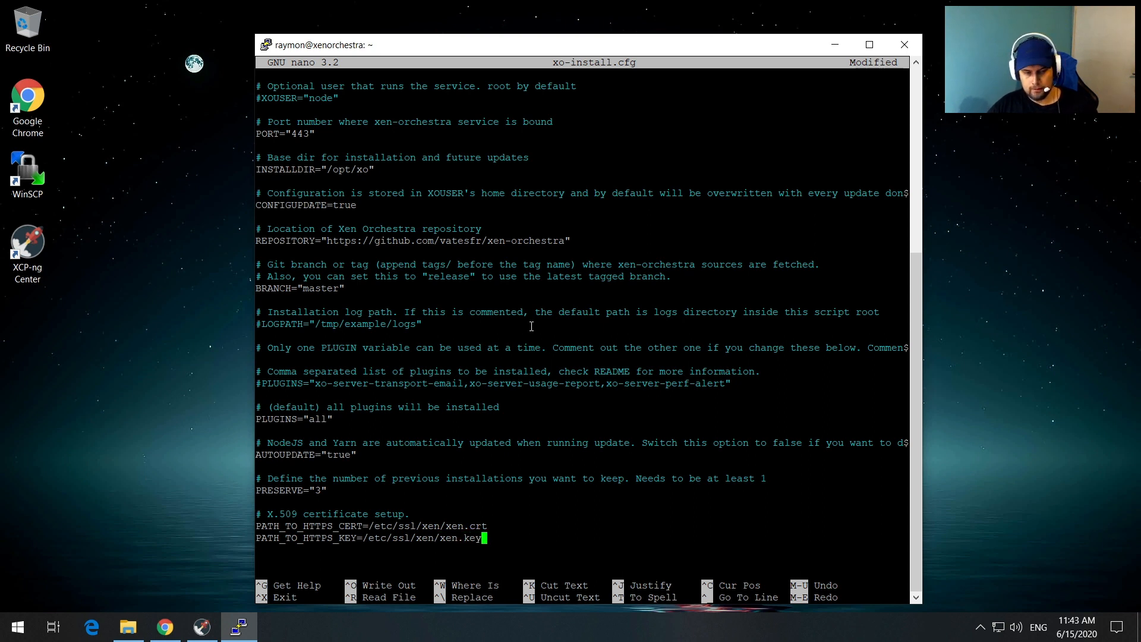
key(ctrl+x)
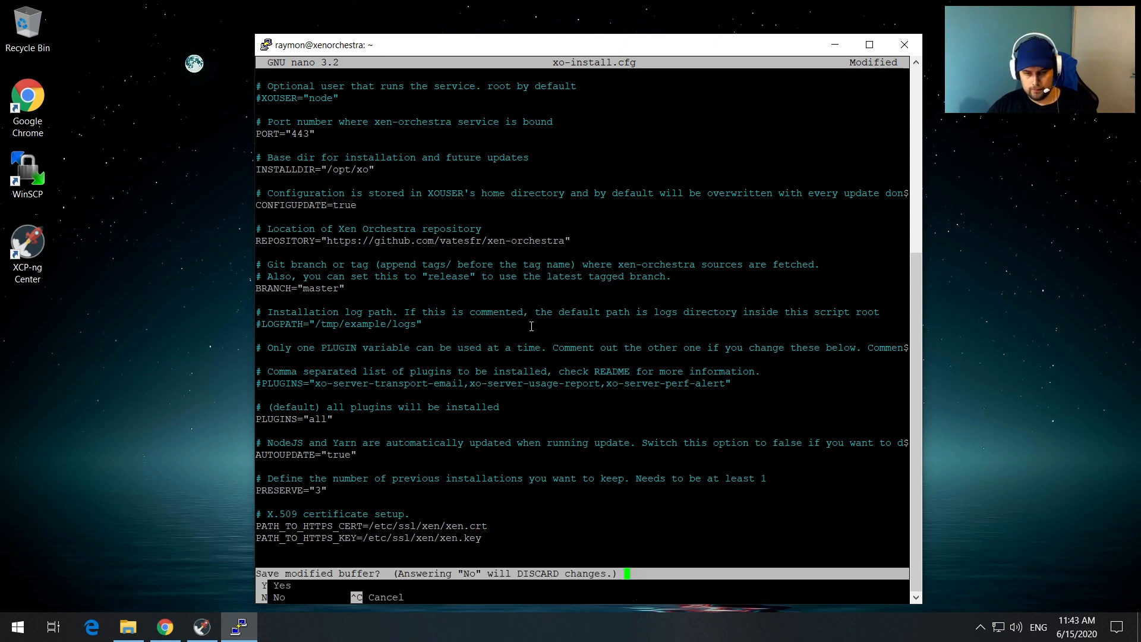
Step: Save the changes to xo-install.cfg, leave nano, and clear the terminal
key(y)
key(Return)
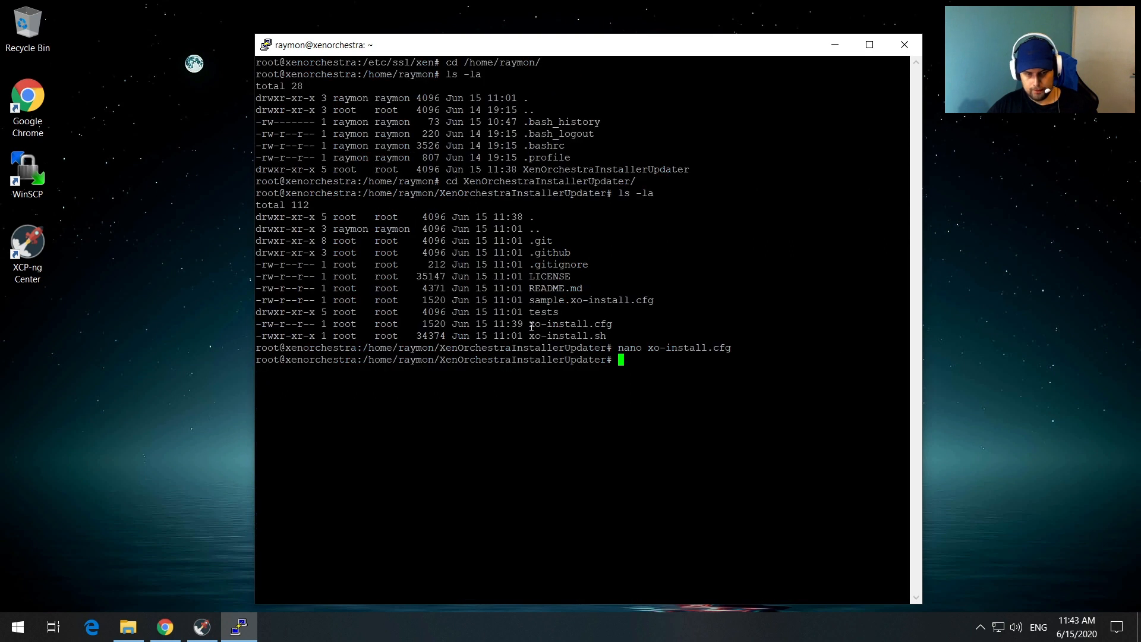
text(clear)
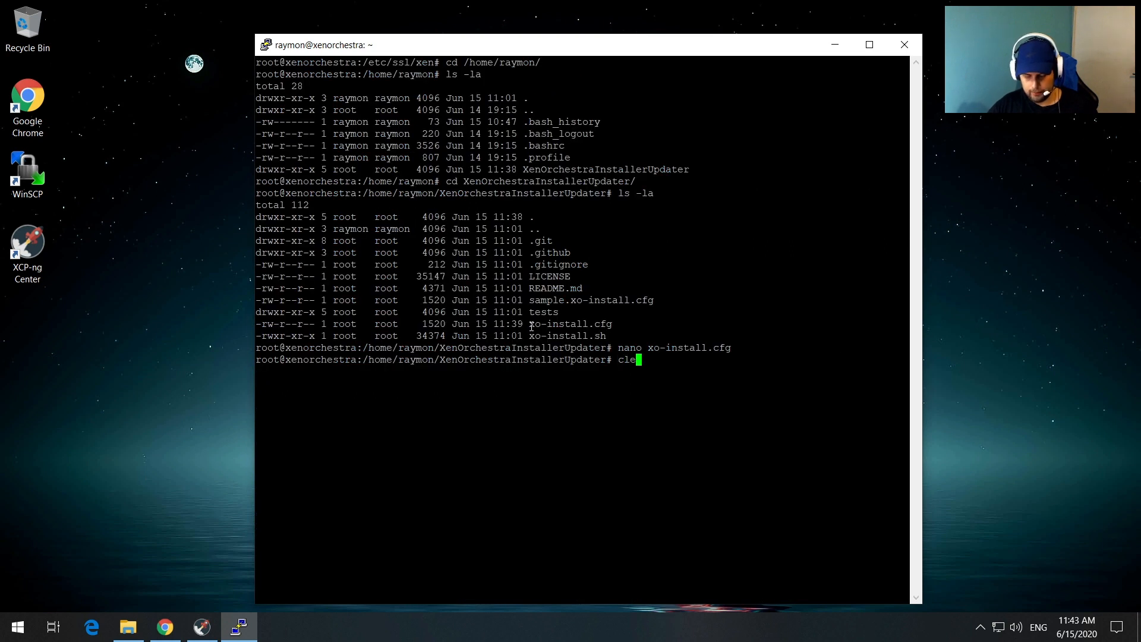
key(Return)
Step: Print xo-install.cfg, point out PORT="443" and both HTTPS path lines, then clear the terminal
text(cat )
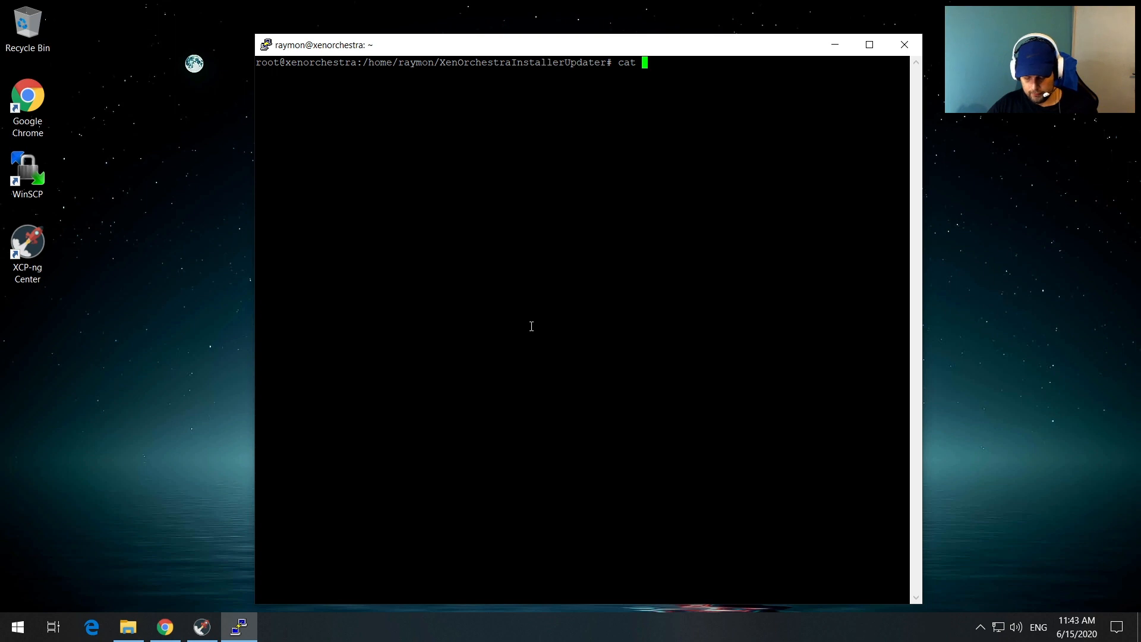
text(xo)
key(Tab)
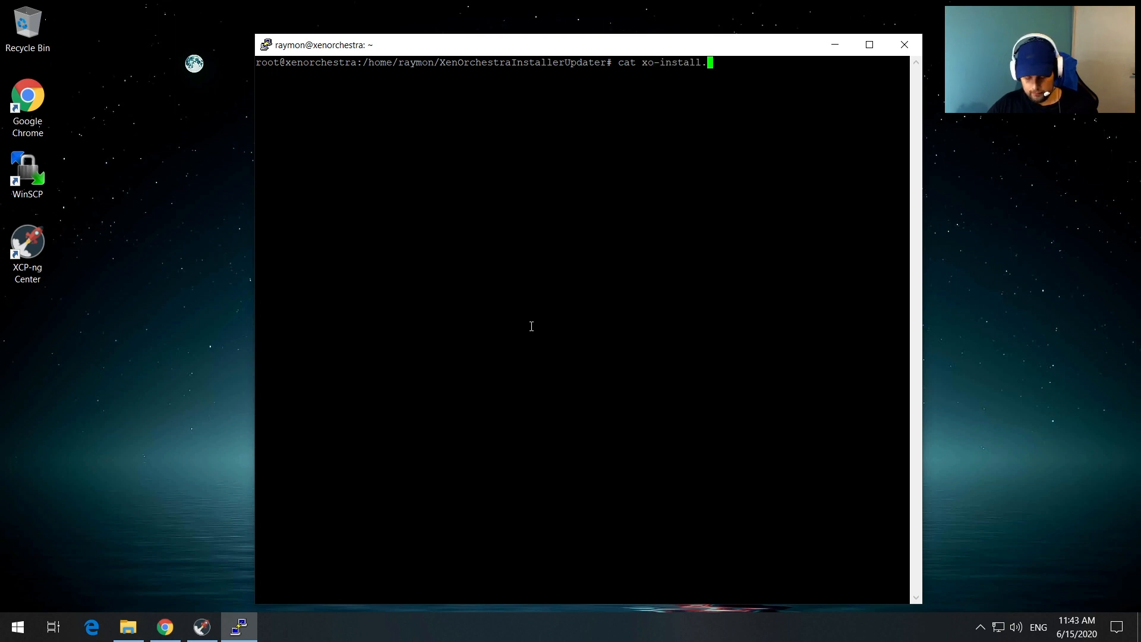
text(cfg)
key(Return)
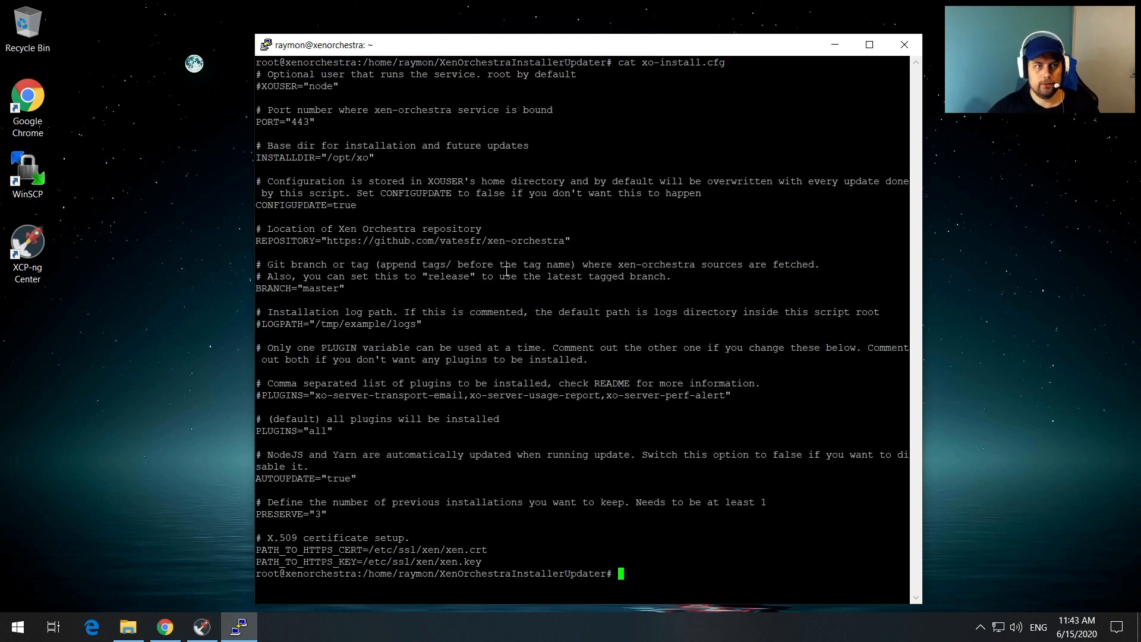
drag(321, 123, 556, 111)
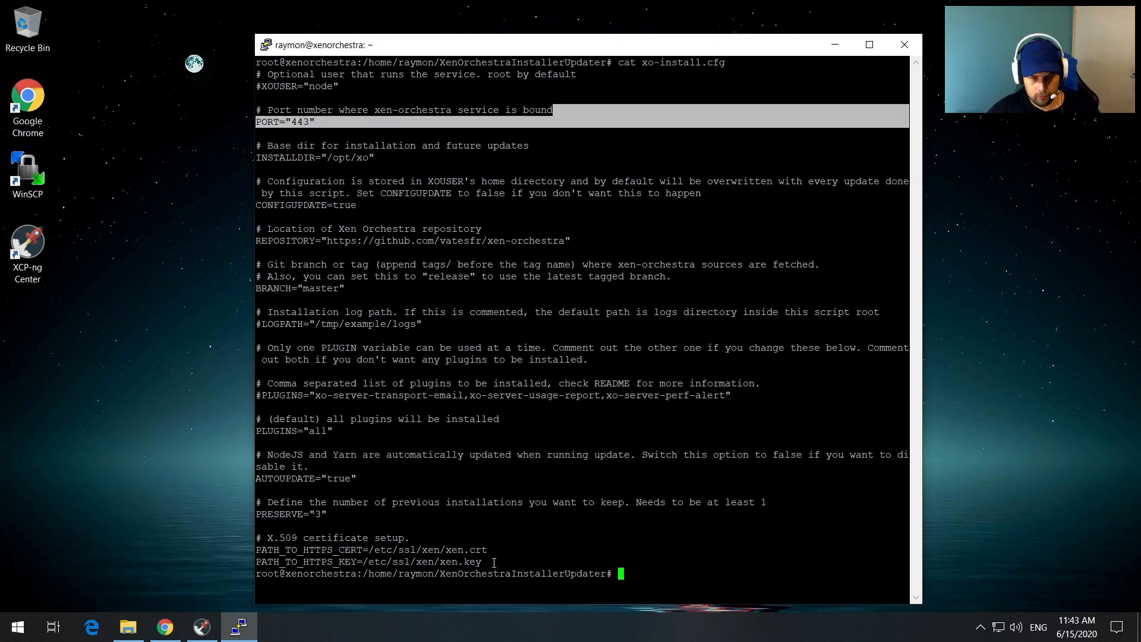
drag(494, 562, 255, 551)
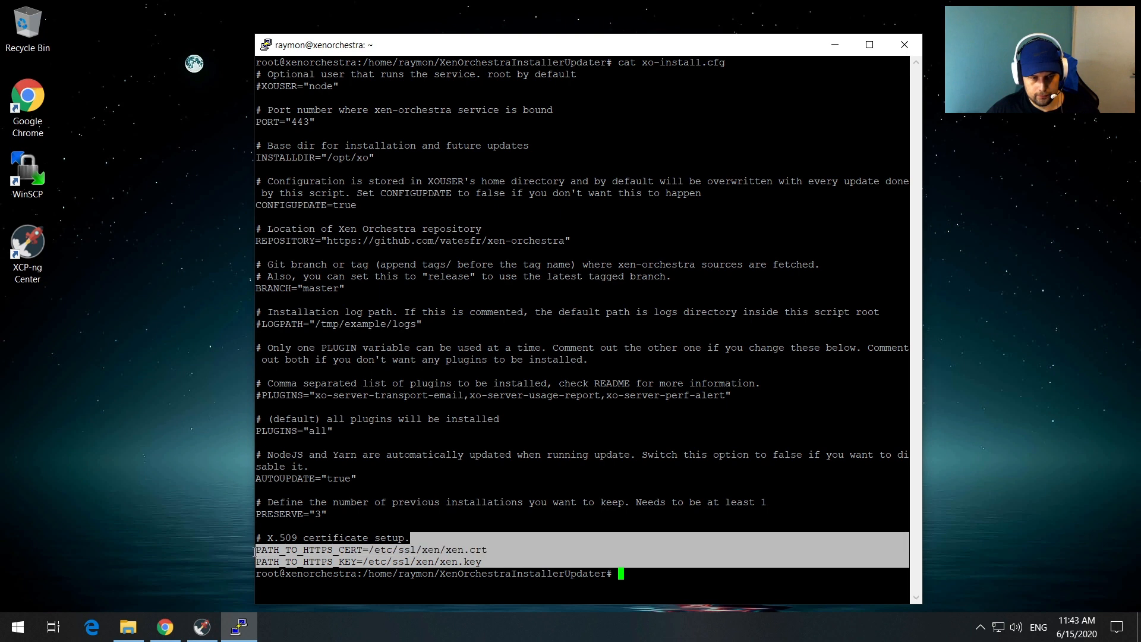
click(481, 479)
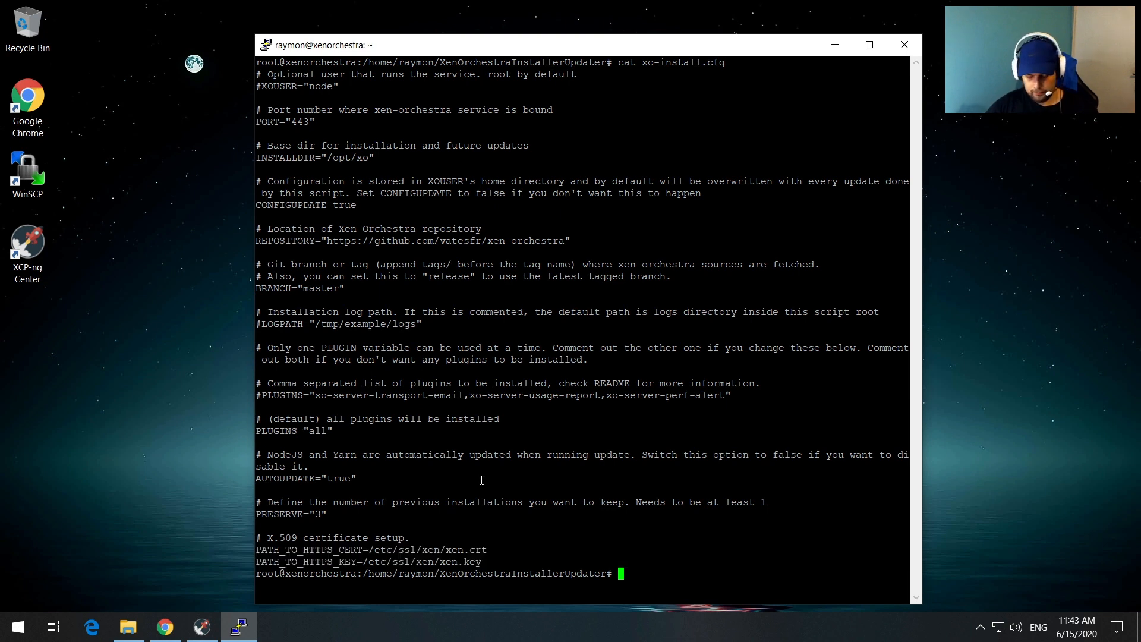
text(clear)
key(Return)
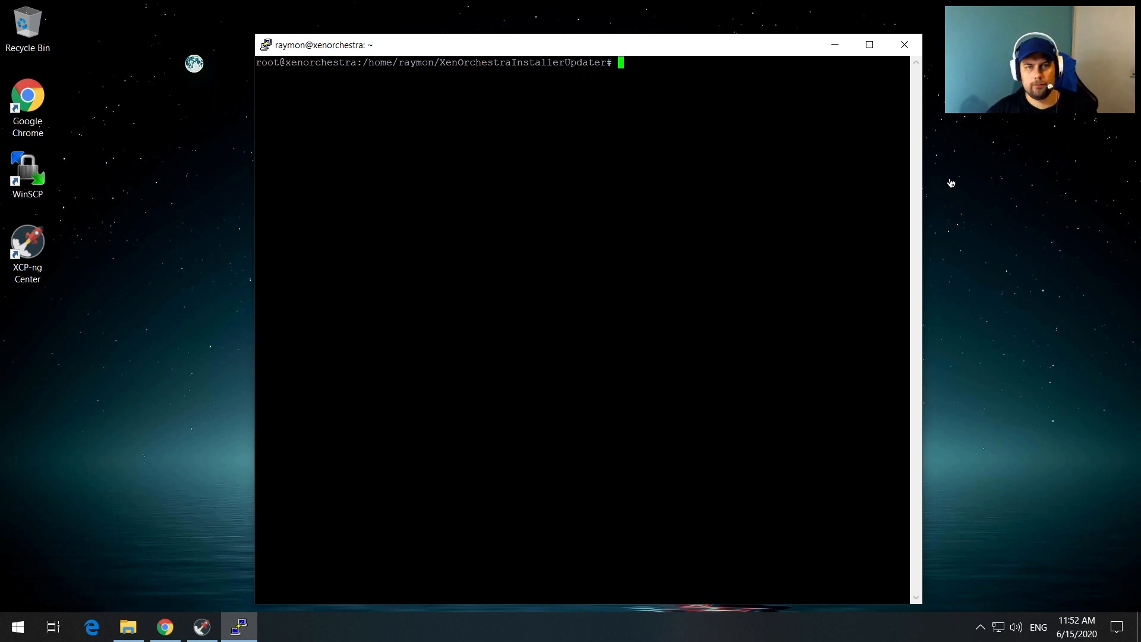
Step: Run ./xo-install.sh, review its settings (plugins all, port 443), and enter menu option 1
text(./)
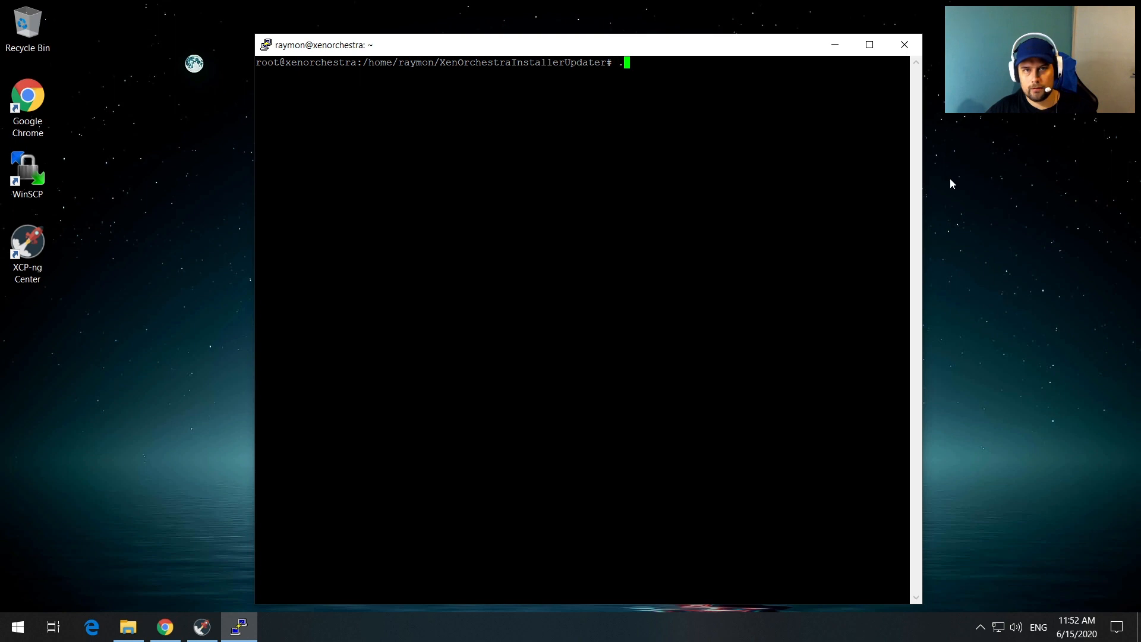
text(xo)
key(Tab)
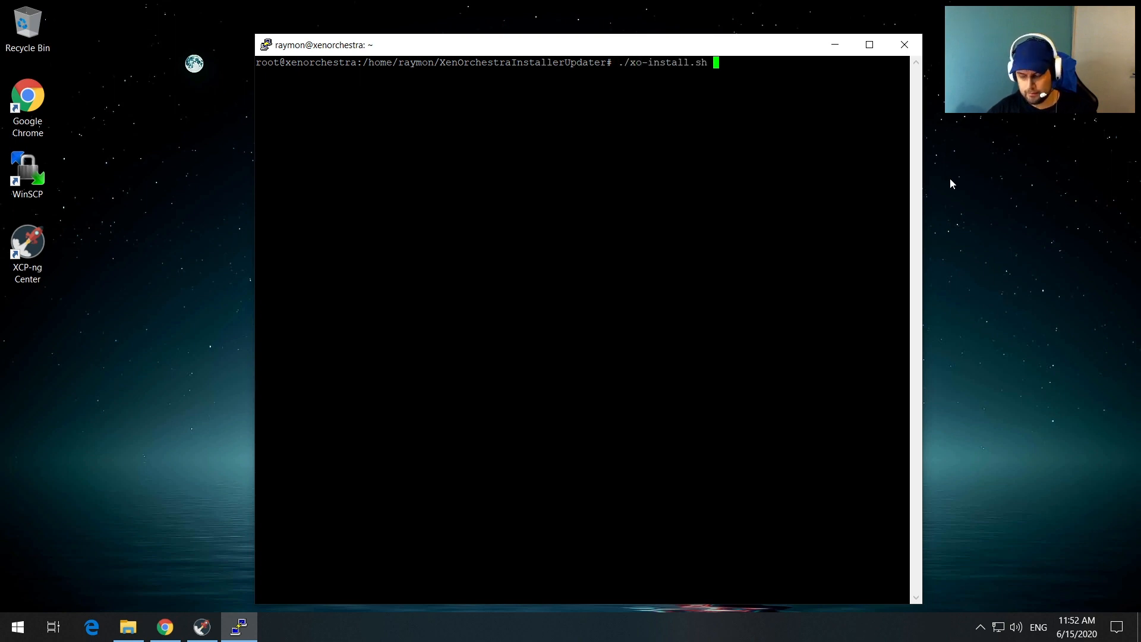
key(Return)
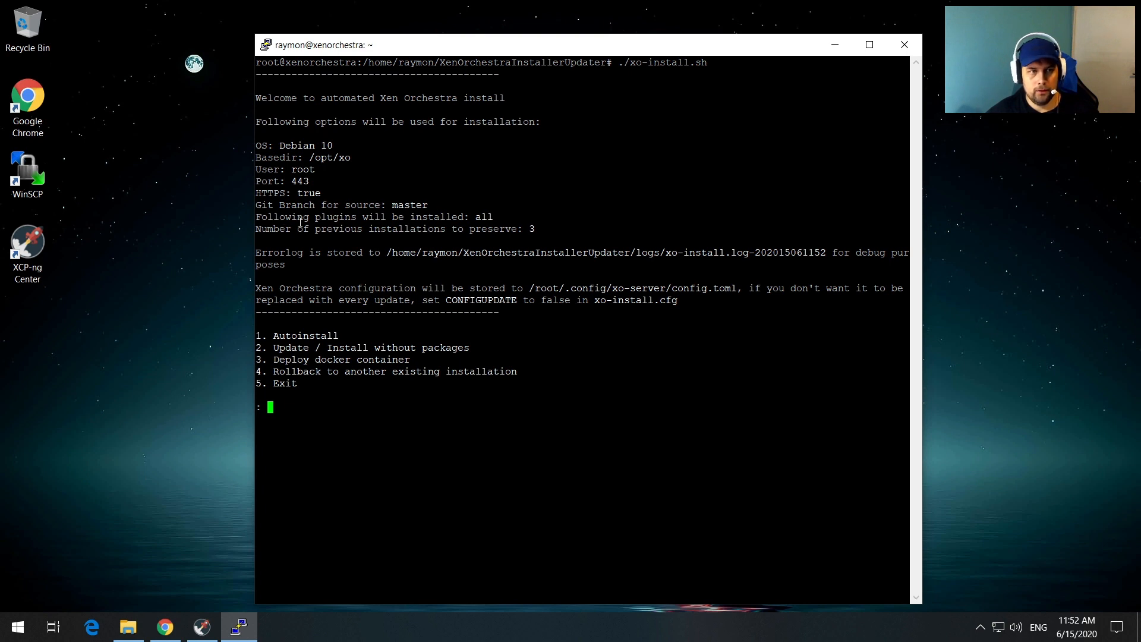
drag(501, 217, 479, 218)
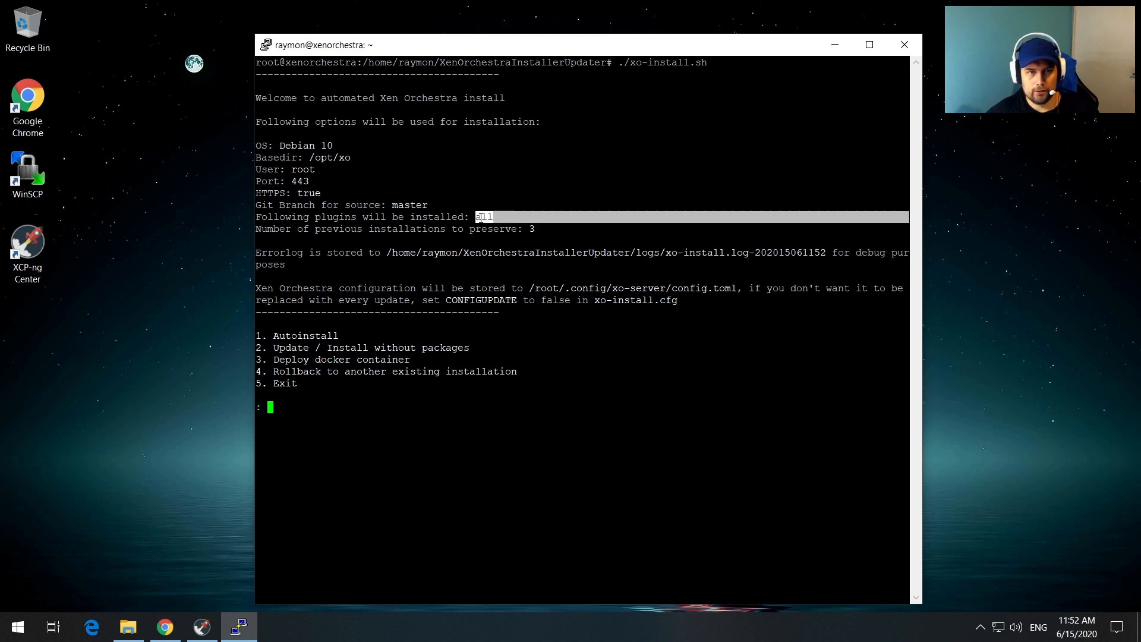
click(530, 204)
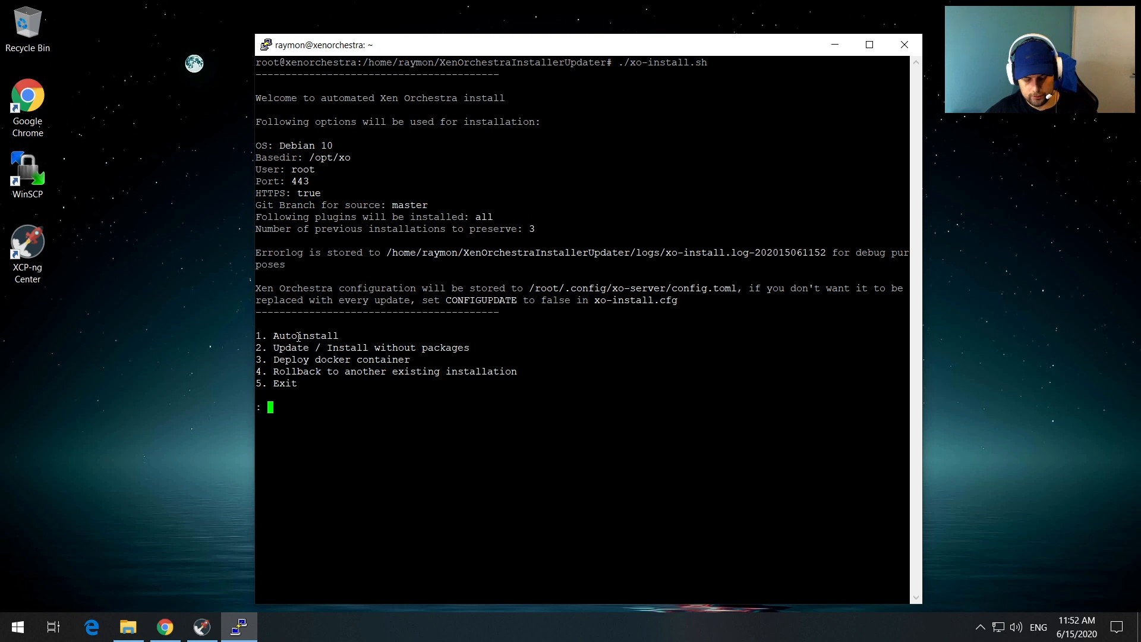
text(1)
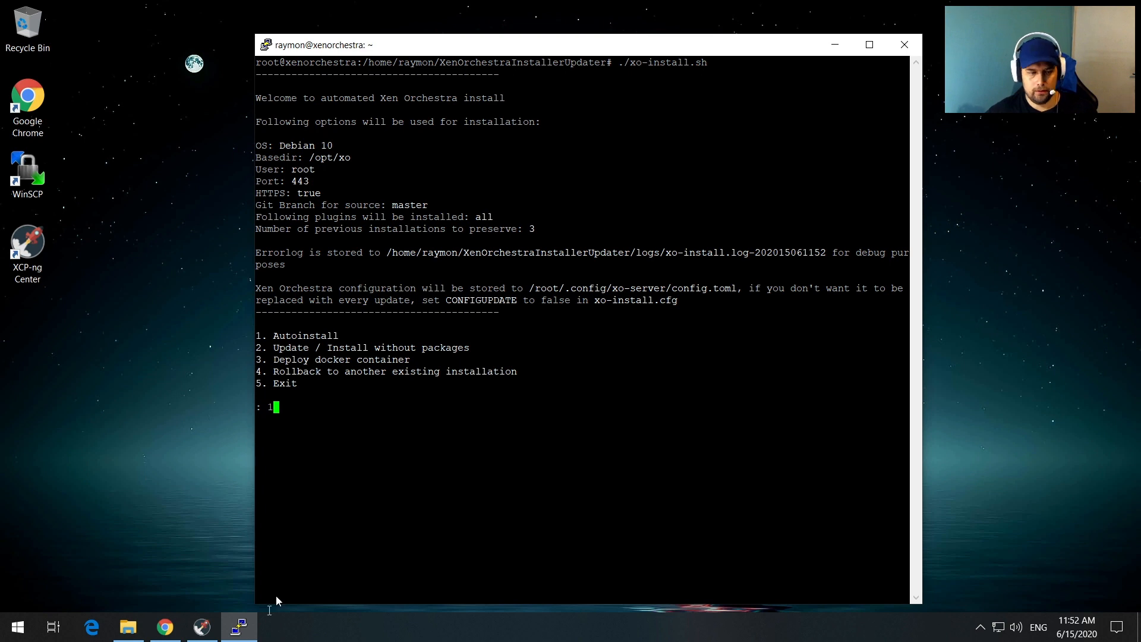
Step: Scroll the XenOrchestraInstallerUpdater README in Chrome to the Debian/Ubuntu package list and highlight it
click(177, 636)
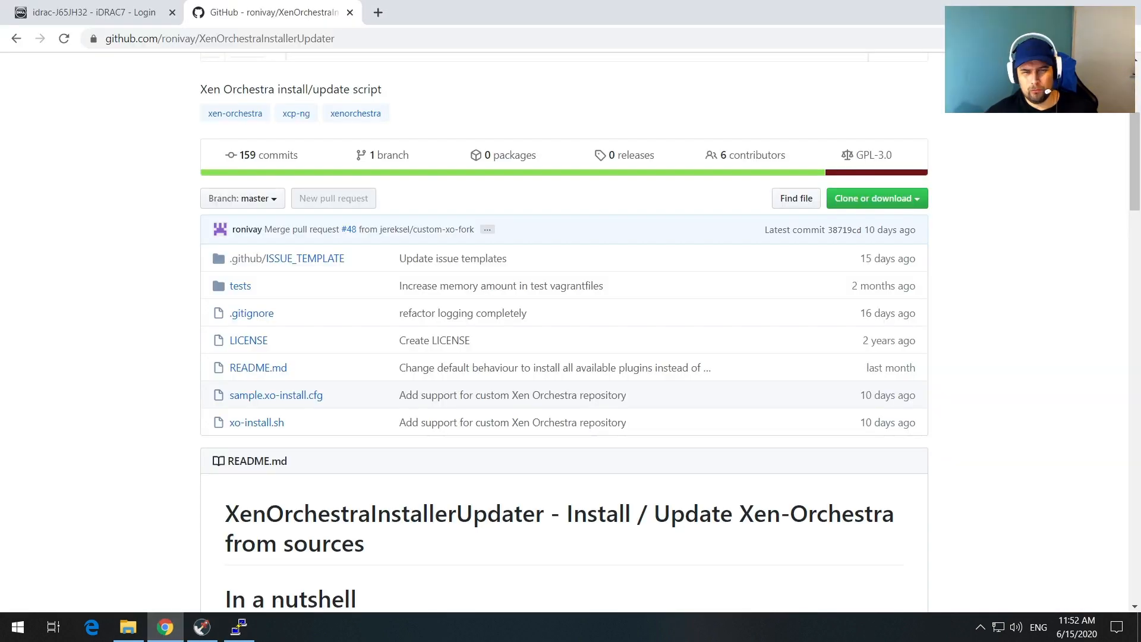
scroll(473, 458, down, 15)
scroll(476, 458, down, 20)
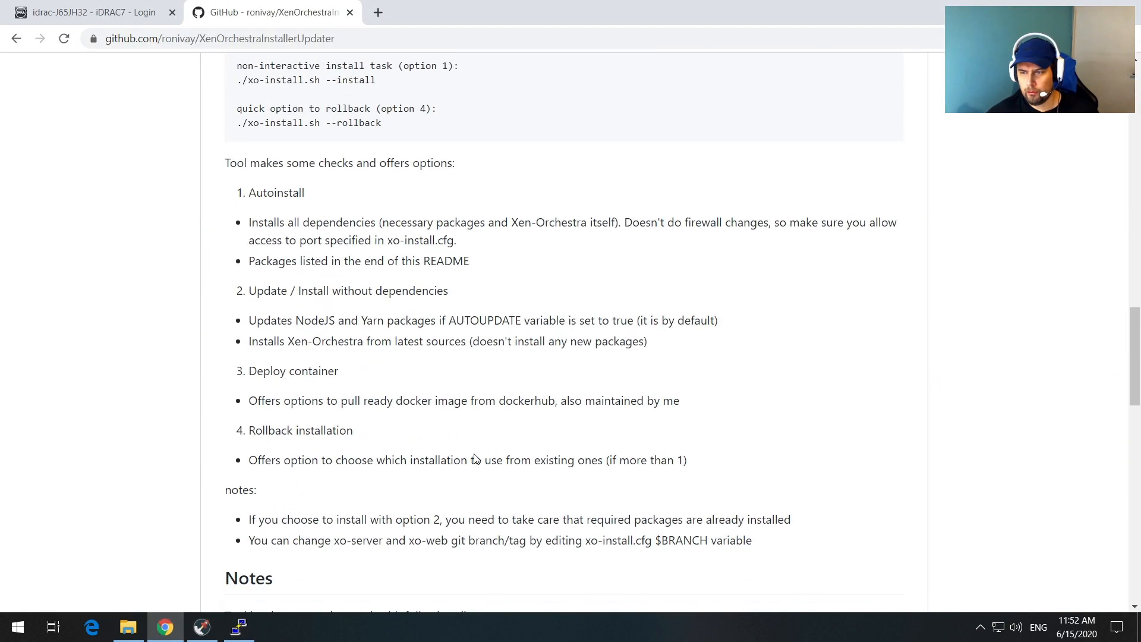
scroll(475, 458, down, 8)
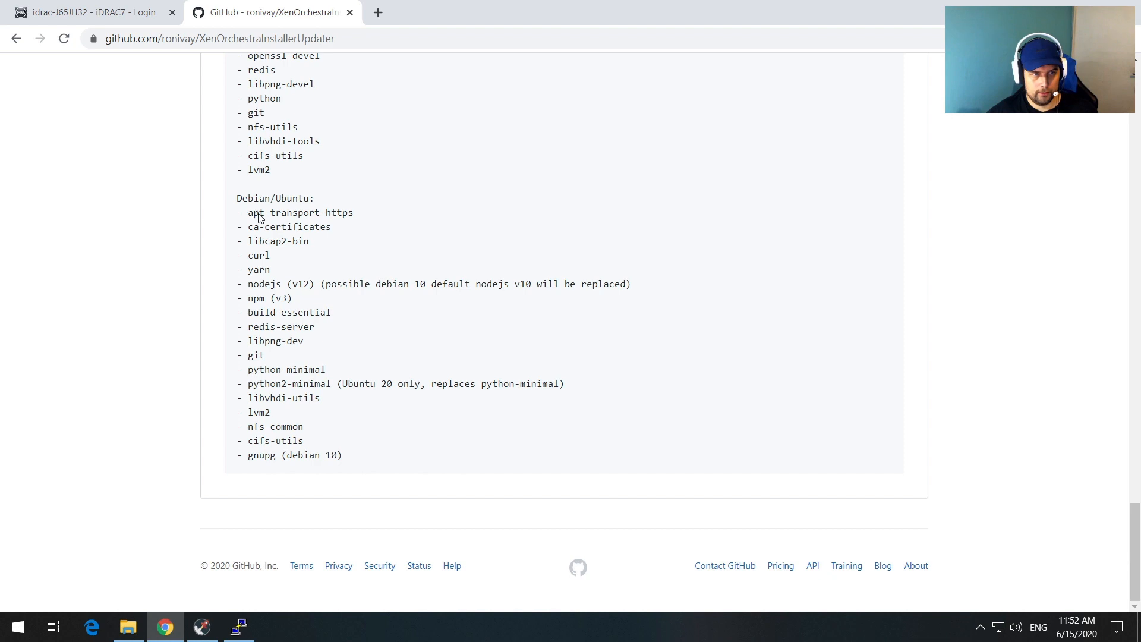
drag(248, 212, 378, 456)
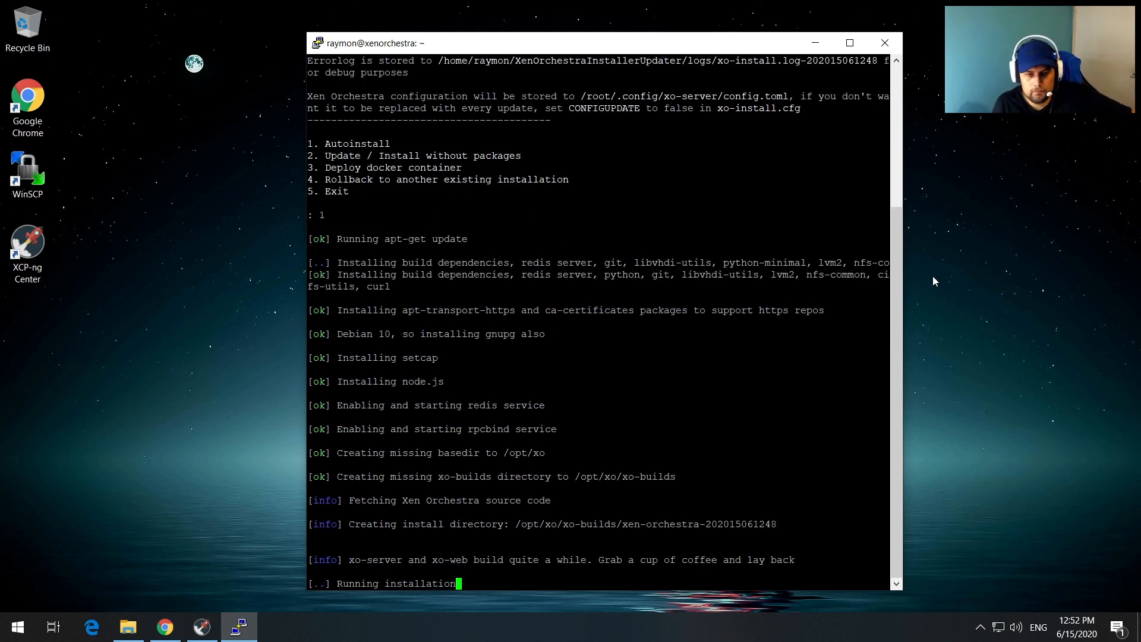
Step: Highlight the long-build note while Autoinstall runs until it reports Installation successful
drag(594, 560, 885, 560)
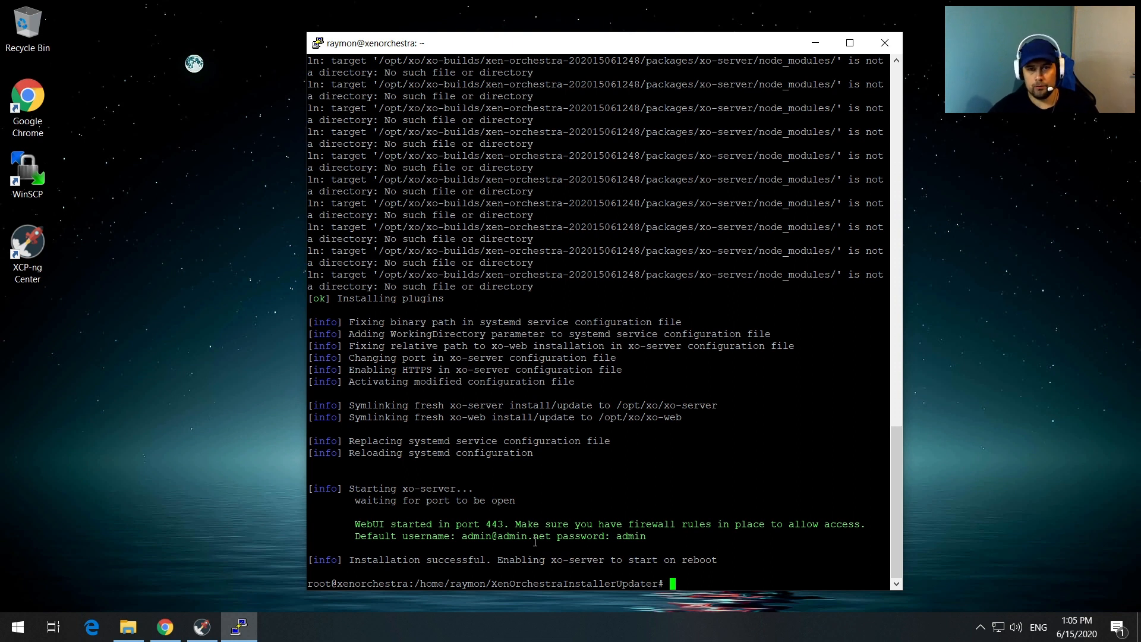
click(182, 628)
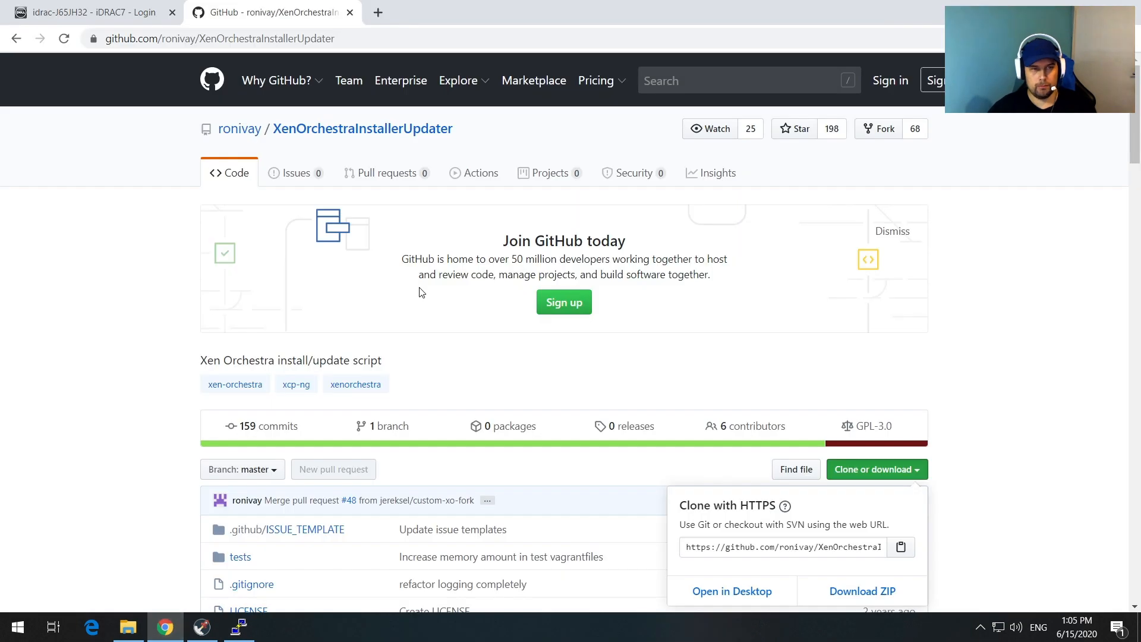
click(380, 14)
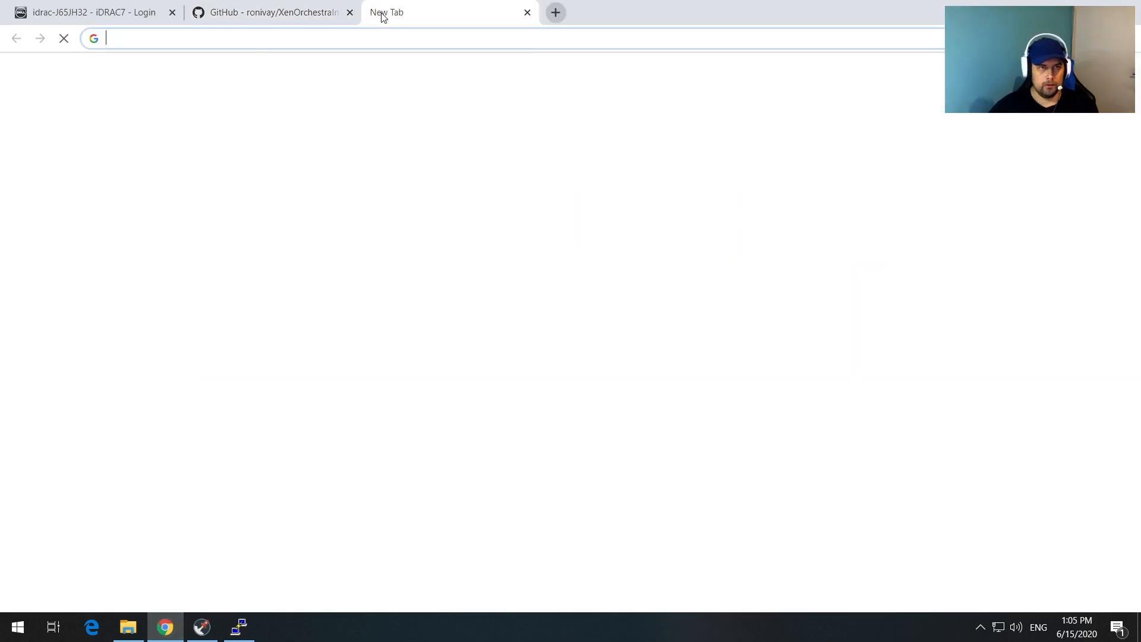
text(htt)
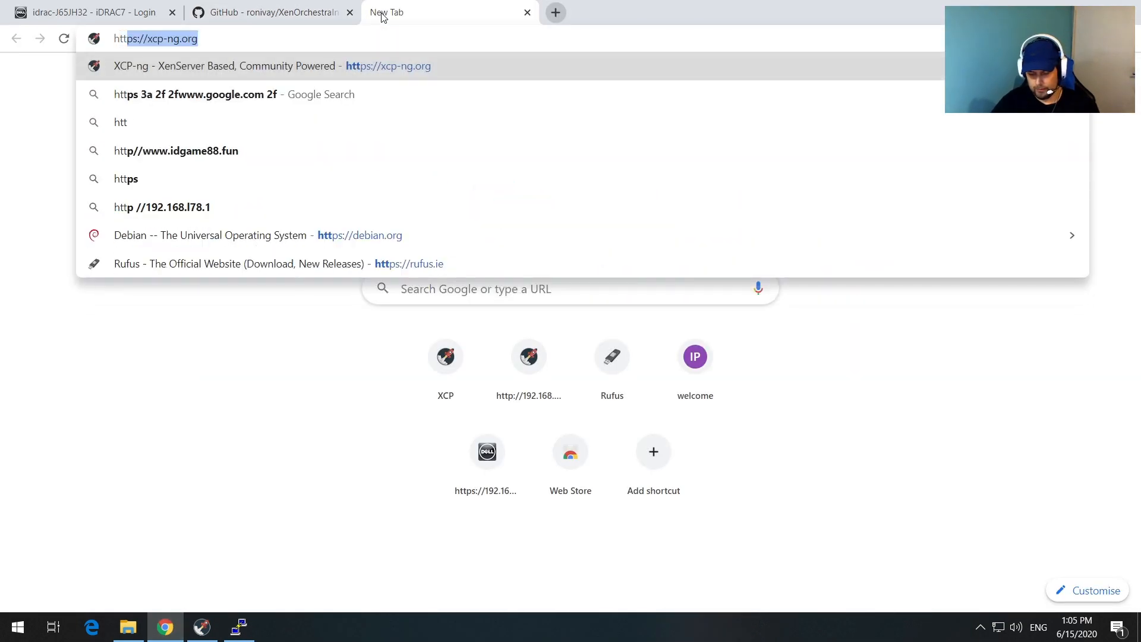
text(ps://)
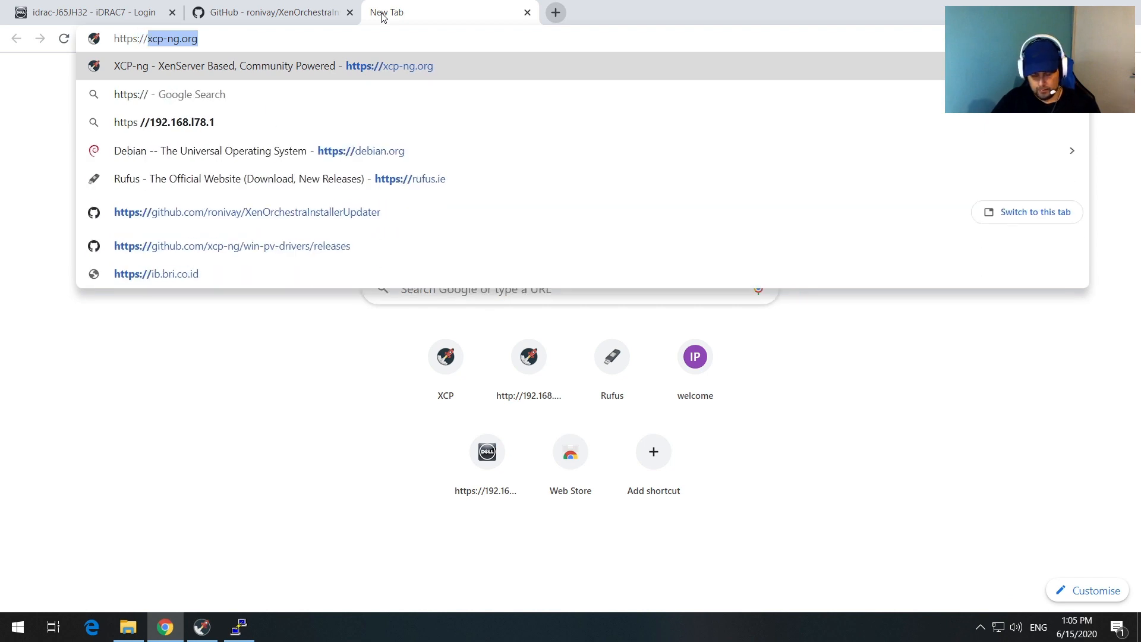
text(192.168)
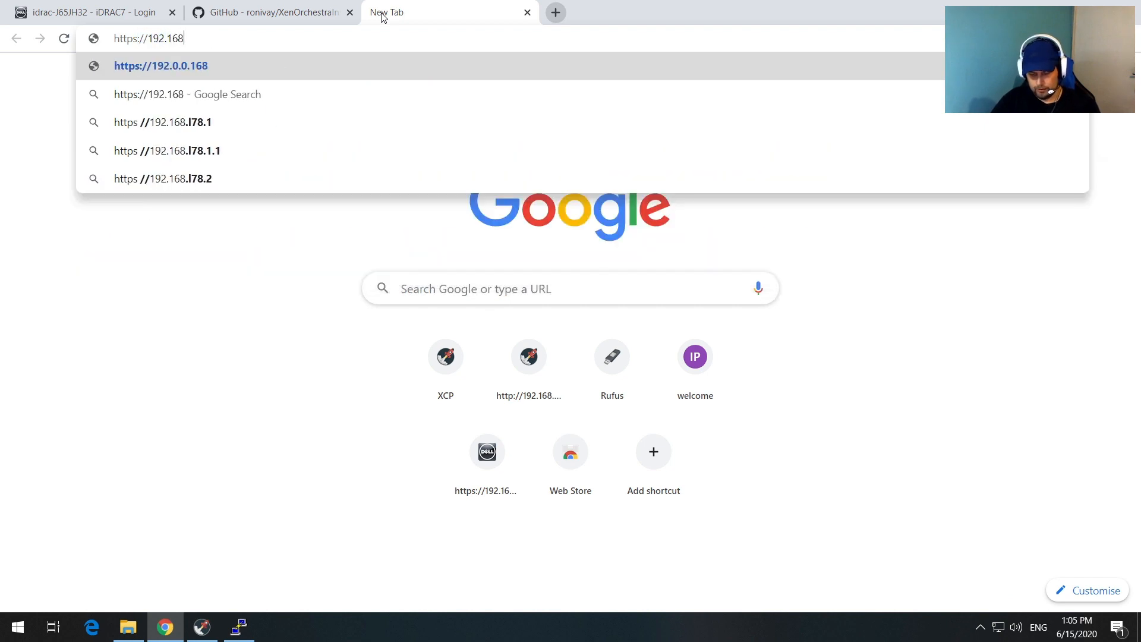
text(.1.25)
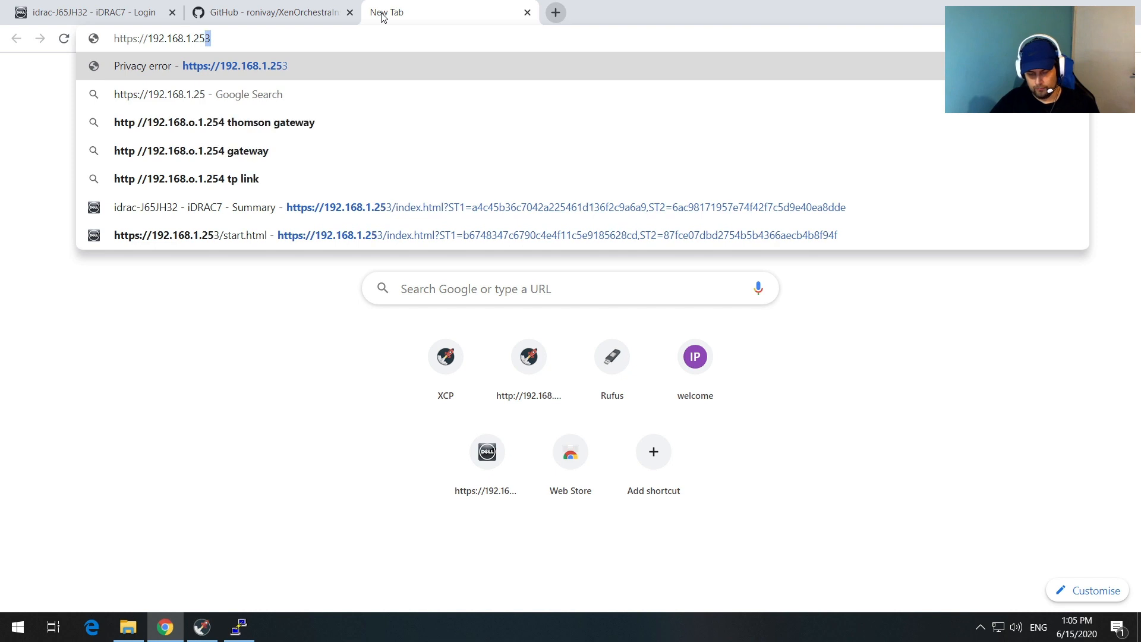
text(2)
key(Return)
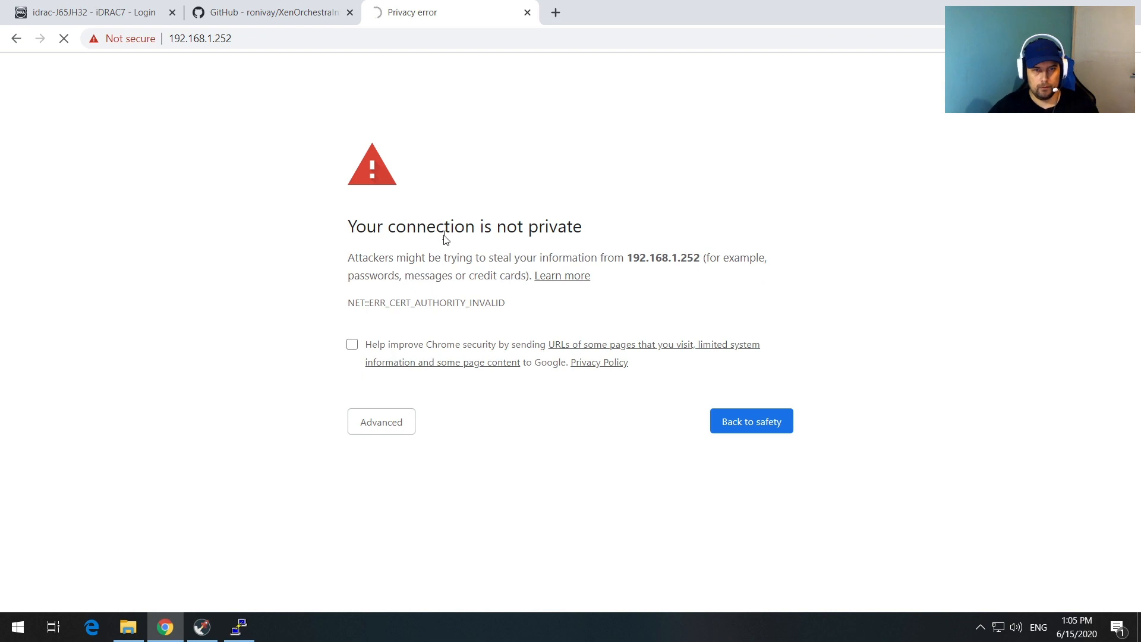
click(381, 424)
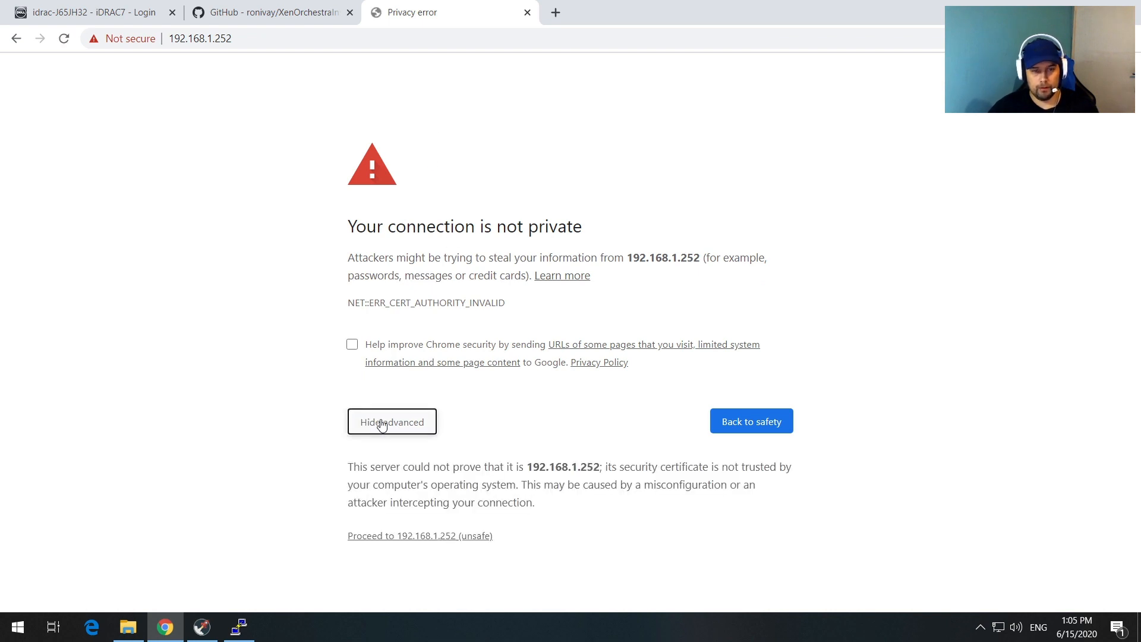
click(421, 537)
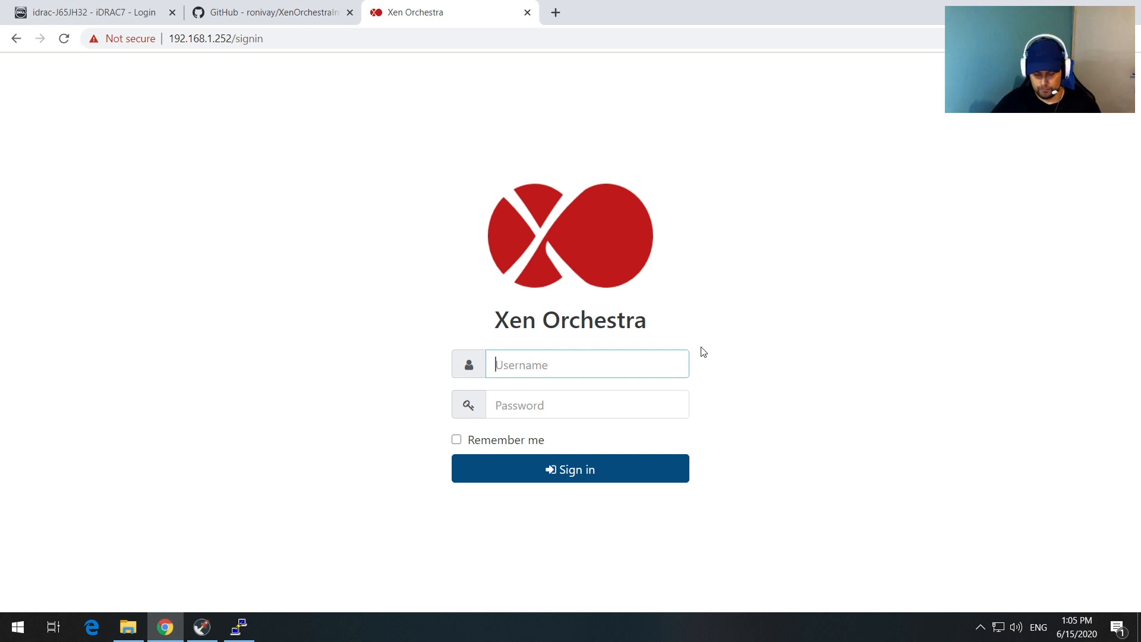
Step: Sign in with the admin e-mail and password, then dismiss the from-sources notice
text(admin)
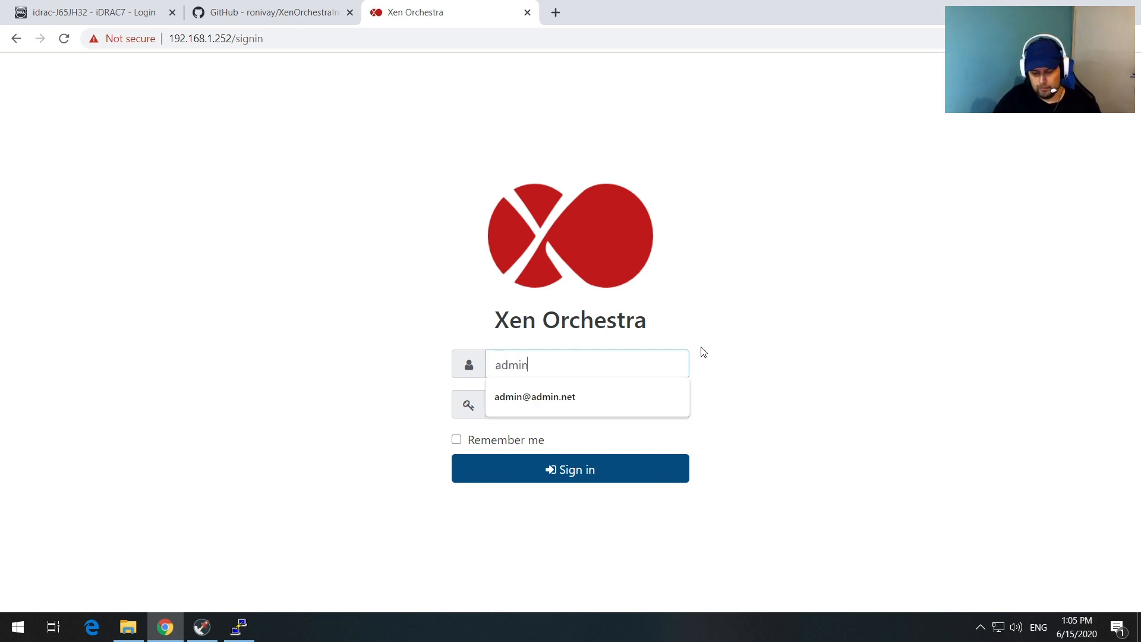
text(@admin)
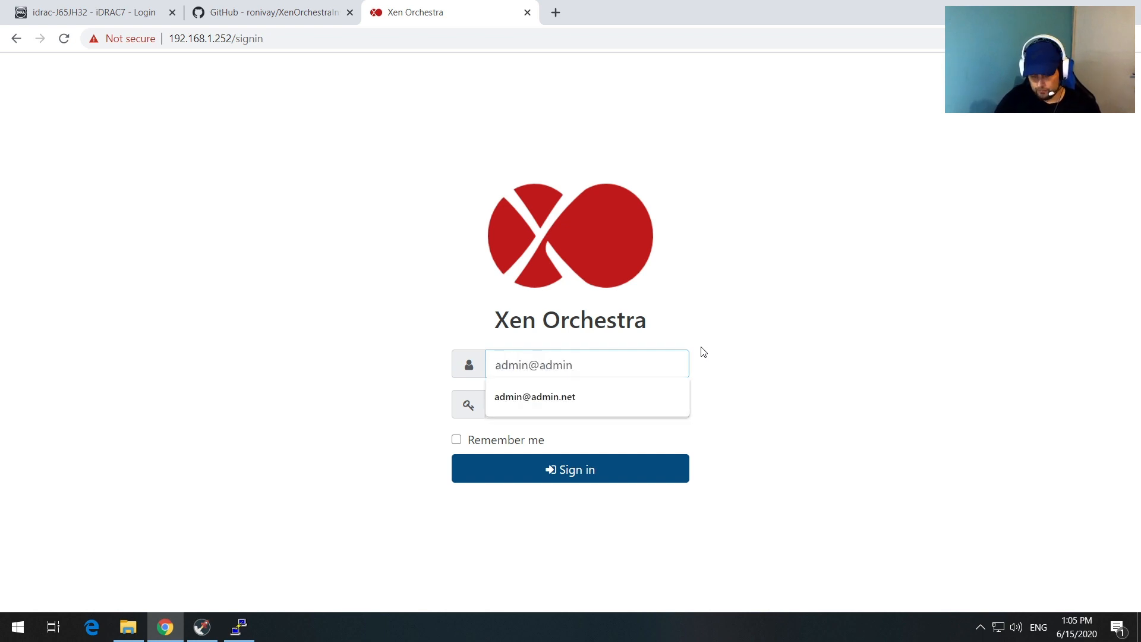
text(.net)
key(Tab)
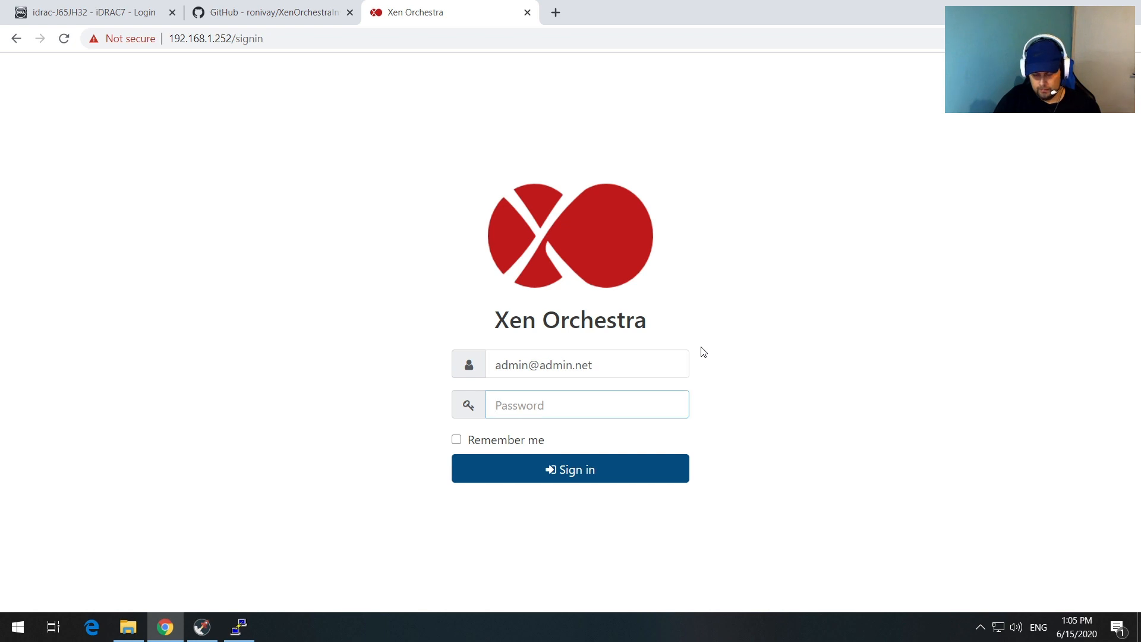
text(admin)
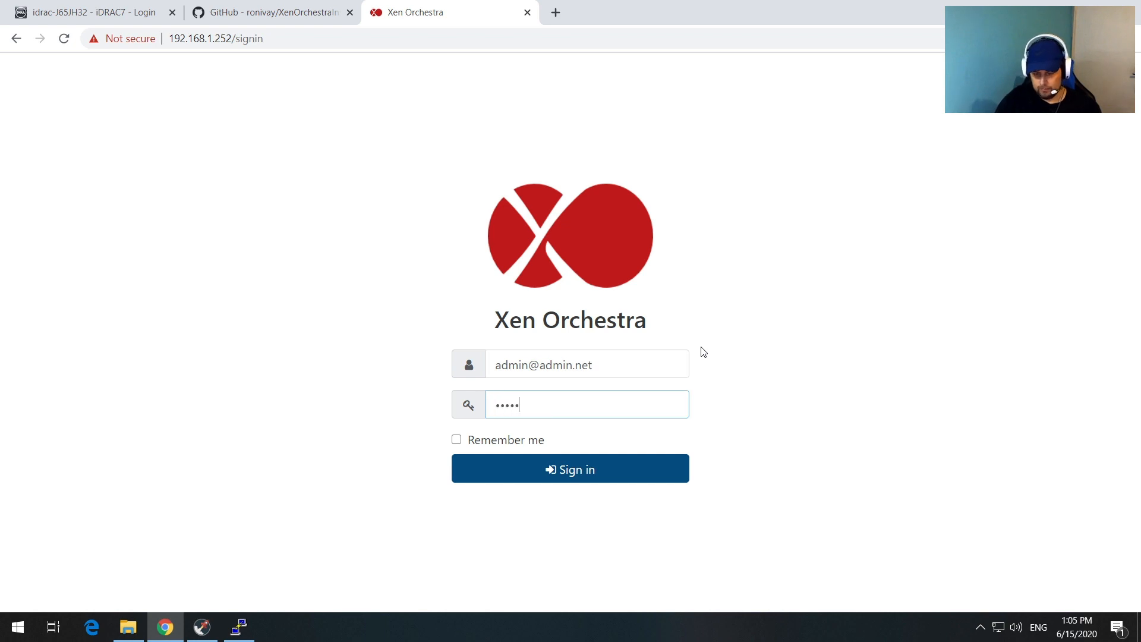
key(Return)
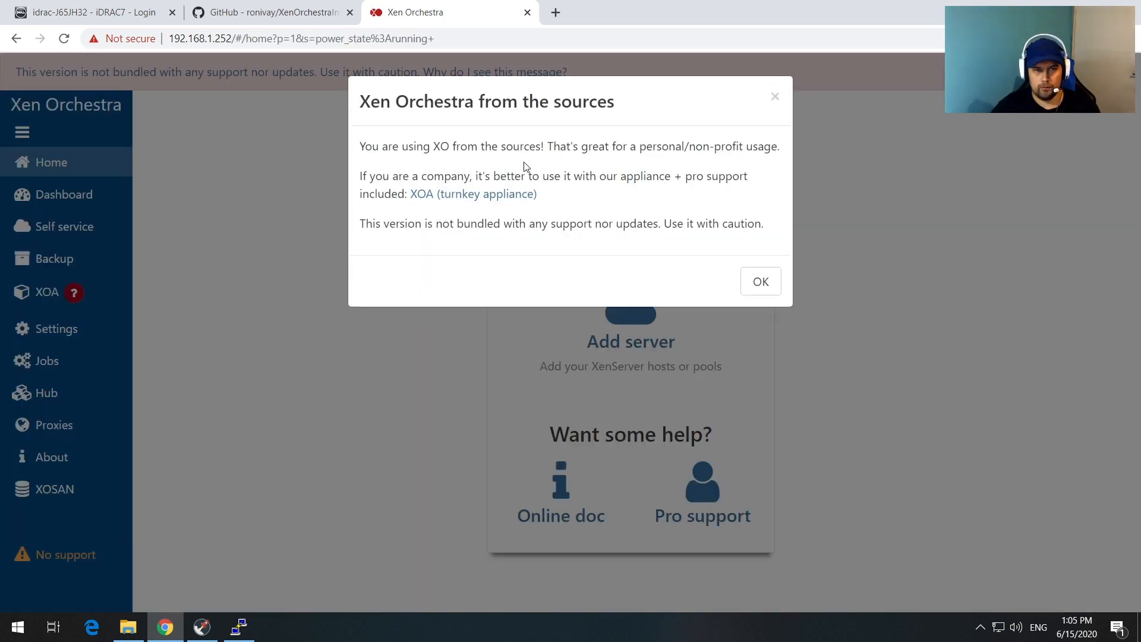
click(758, 280)
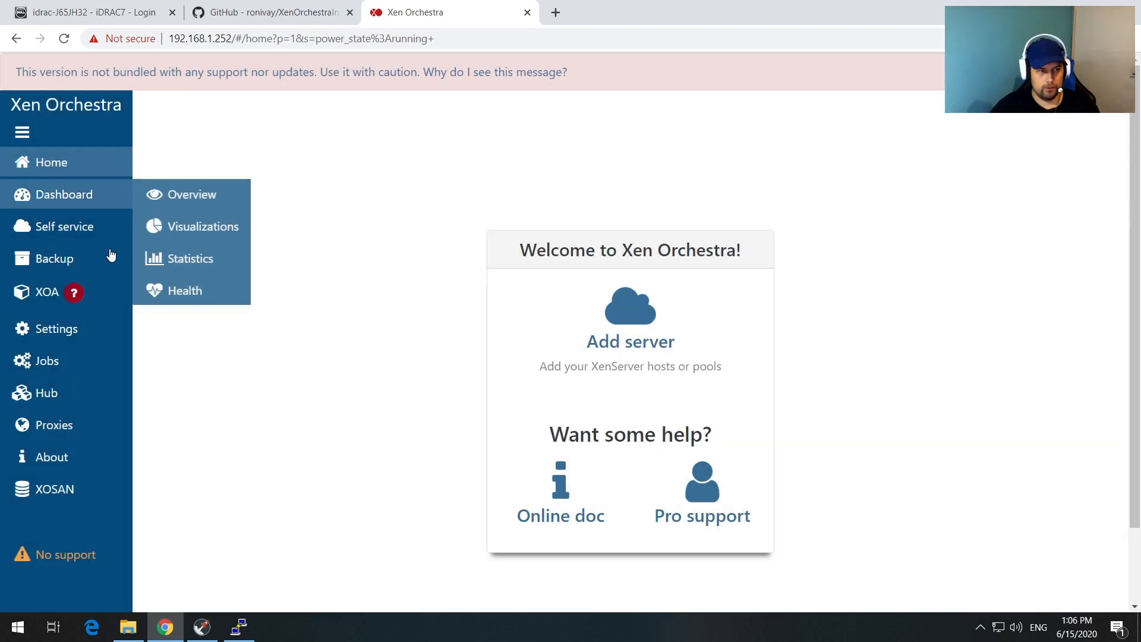
Step: Open the Add server form from the welcome panel, ready to enter a label
mouse_move(113, 259)
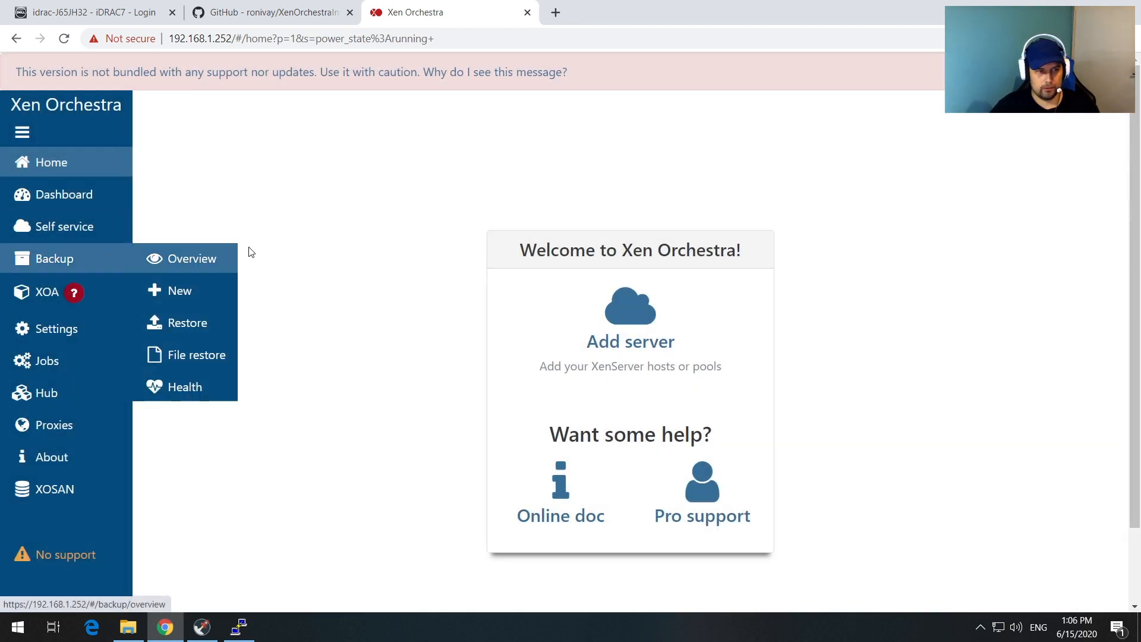
click(623, 313)
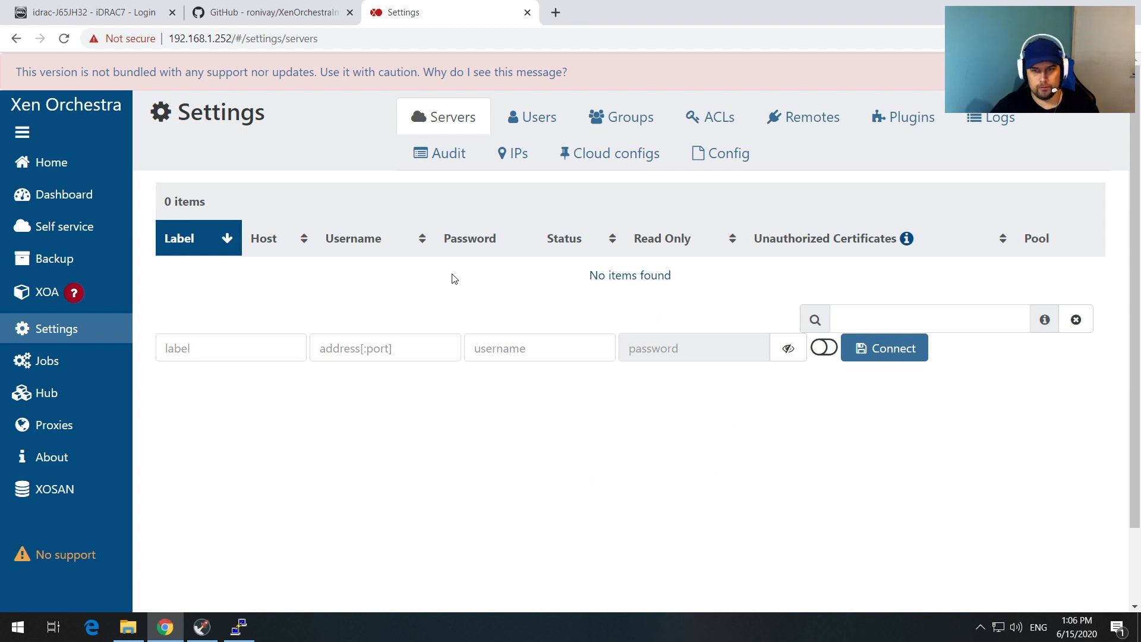
click(227, 350)
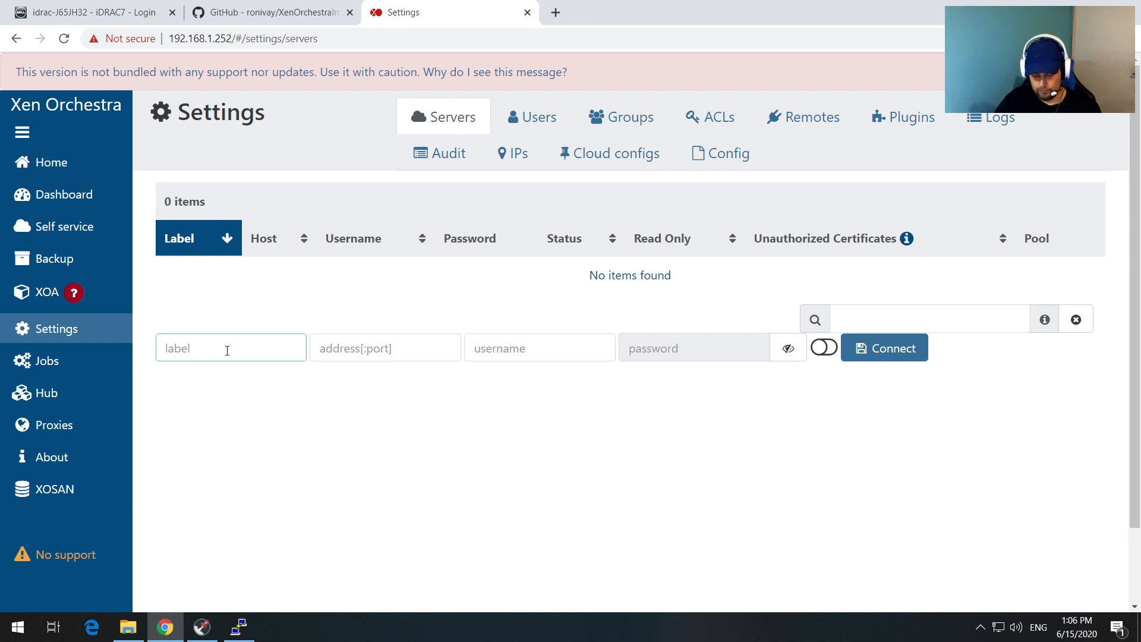
Step: Add server TestServer at 192.168.1.254 with user root and its password, allowing unauthorized certificates, and connect
text(Test)
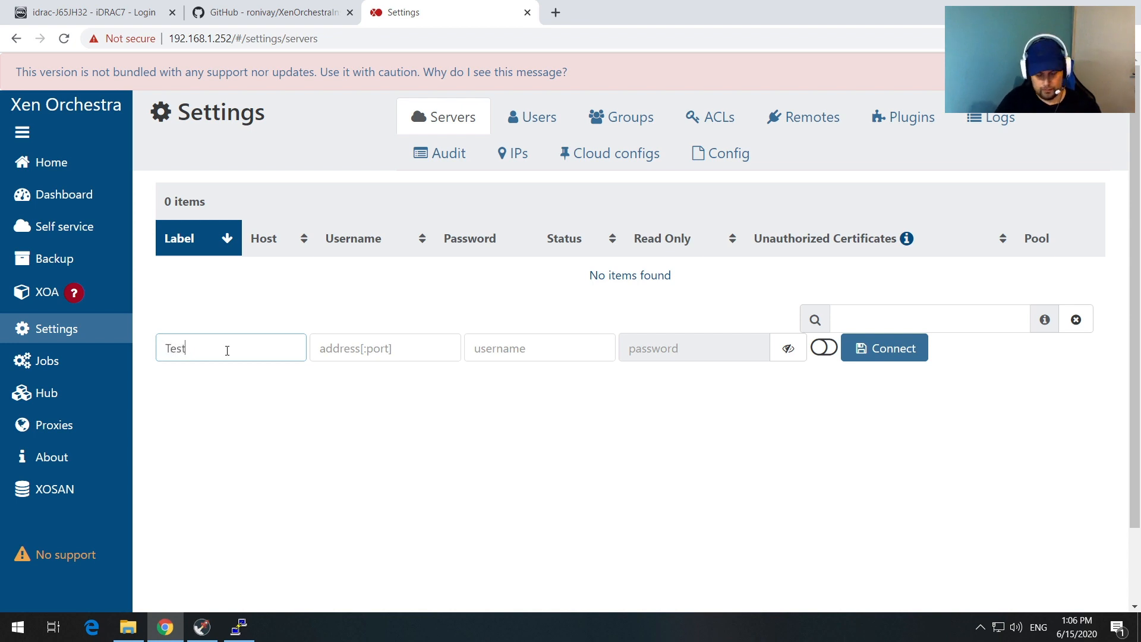
text(Server)
key(Tab)
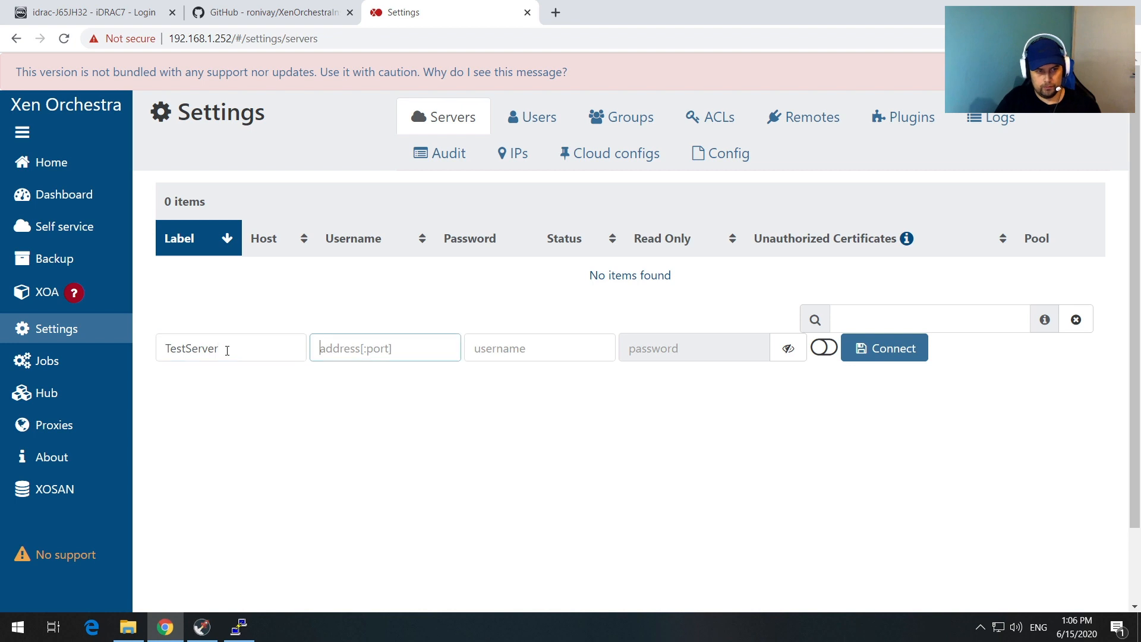
text(192.16)
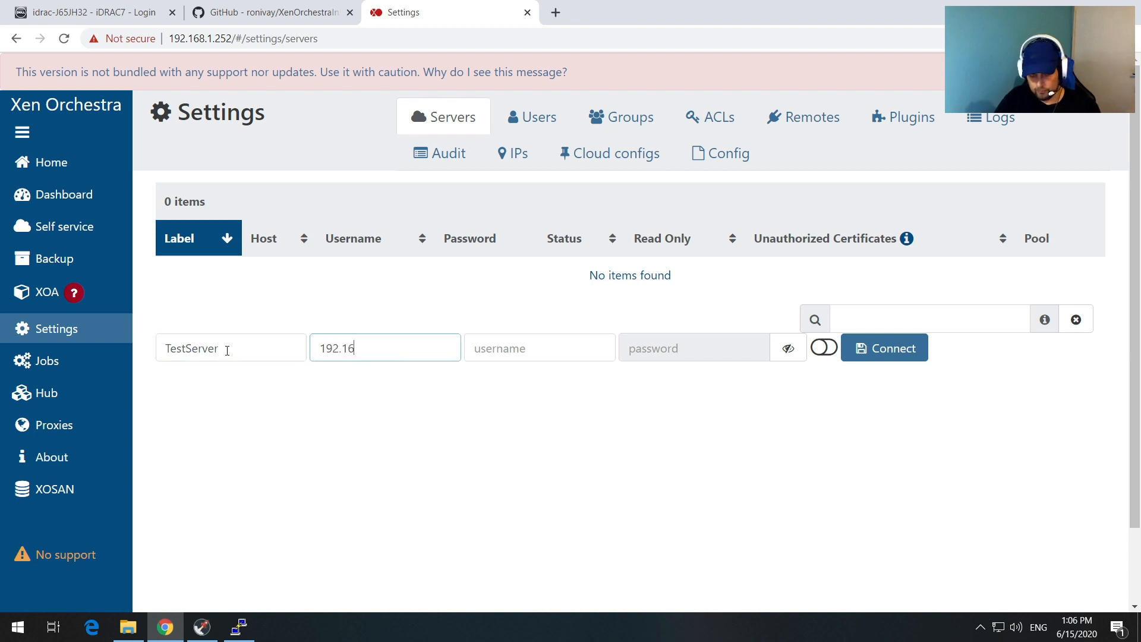
text(8.1.254)
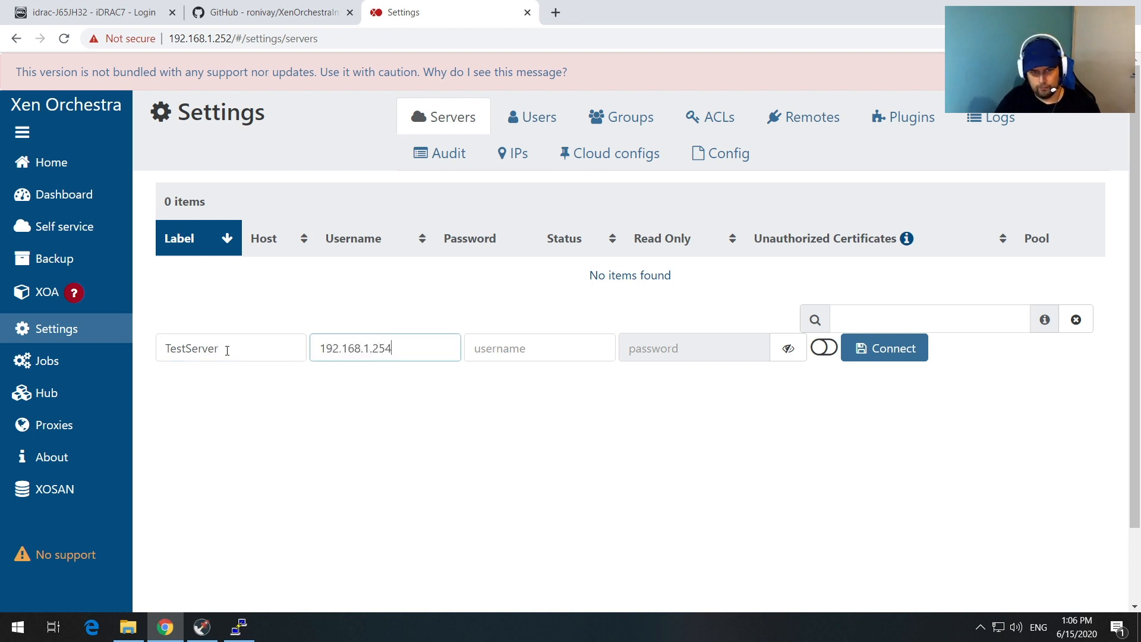
key(Tab)
text(root)
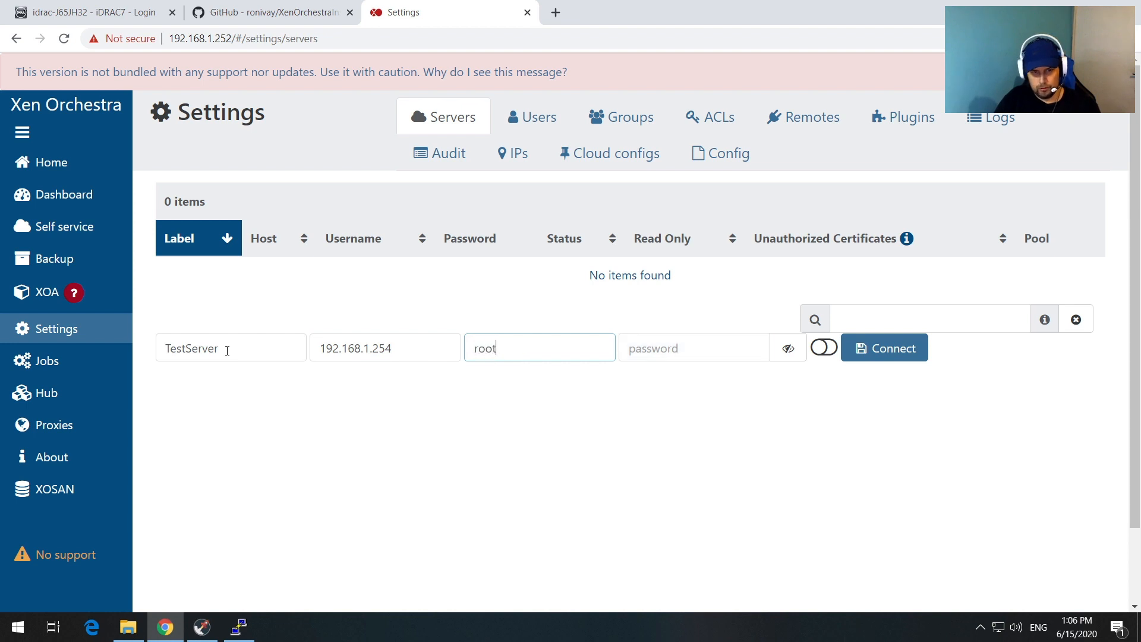
key(Tab)
text(••••••)
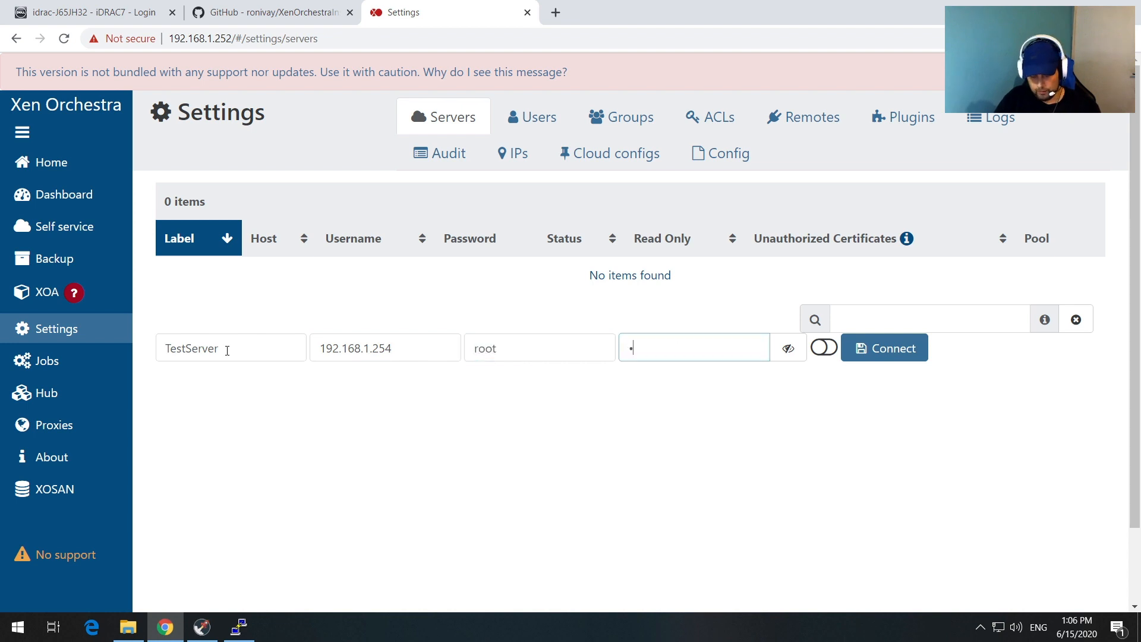
text(••)
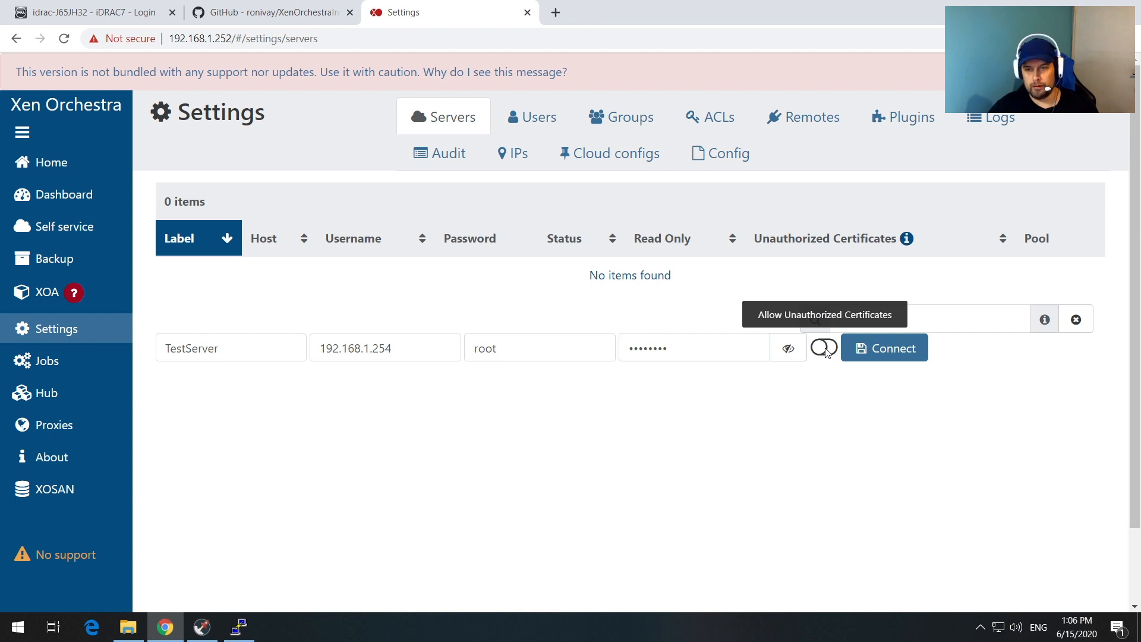
click(825, 350)
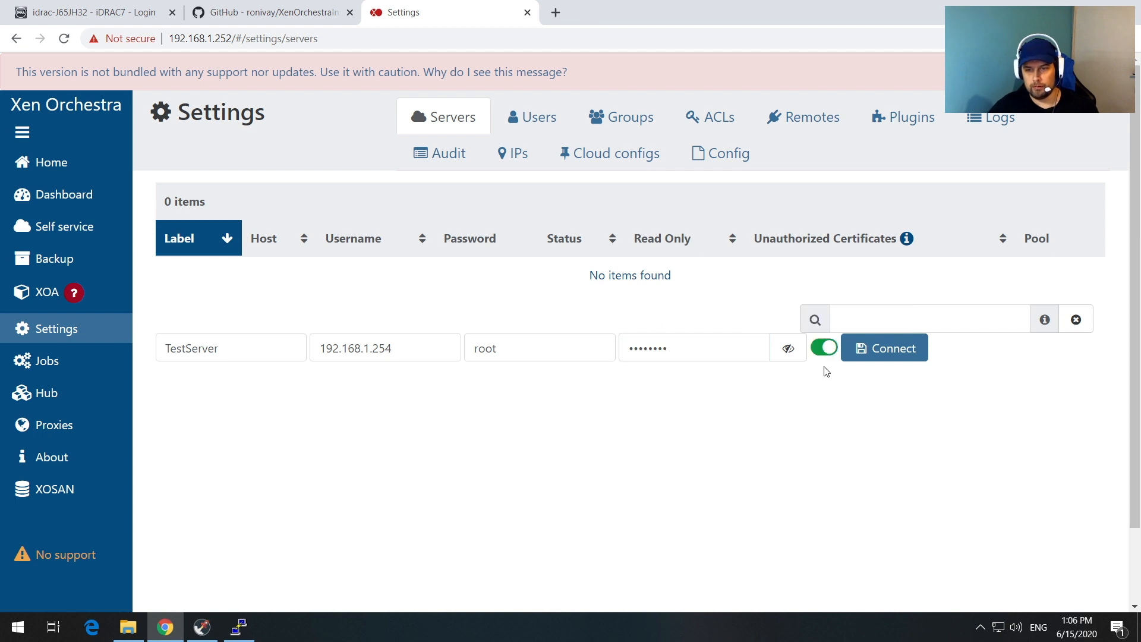
click(863, 351)
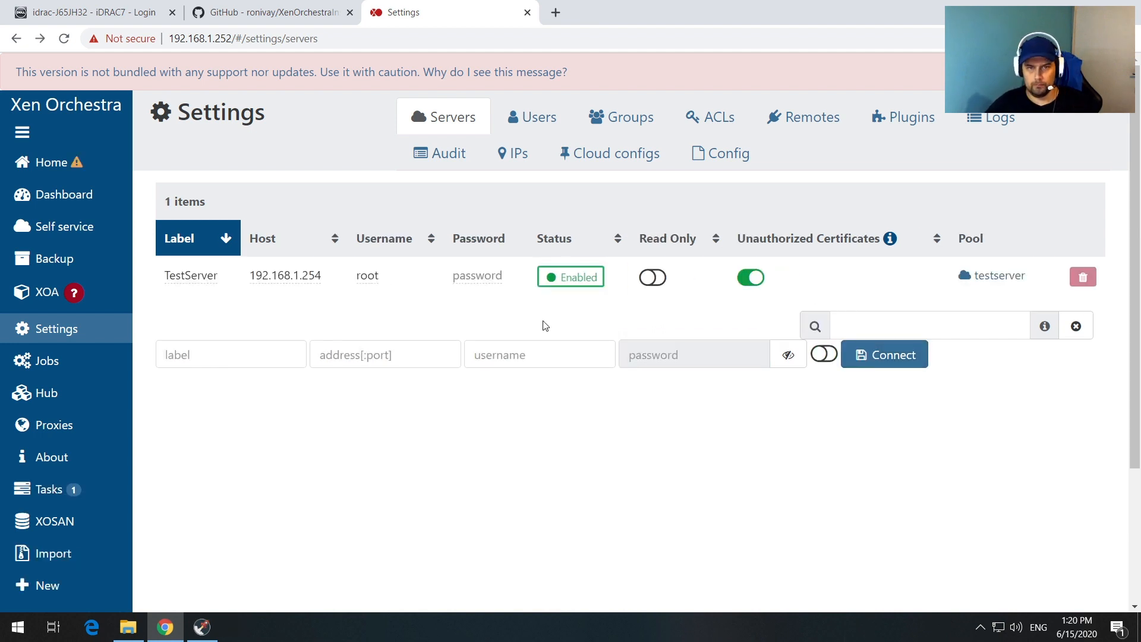
mouse_move(51, 172)
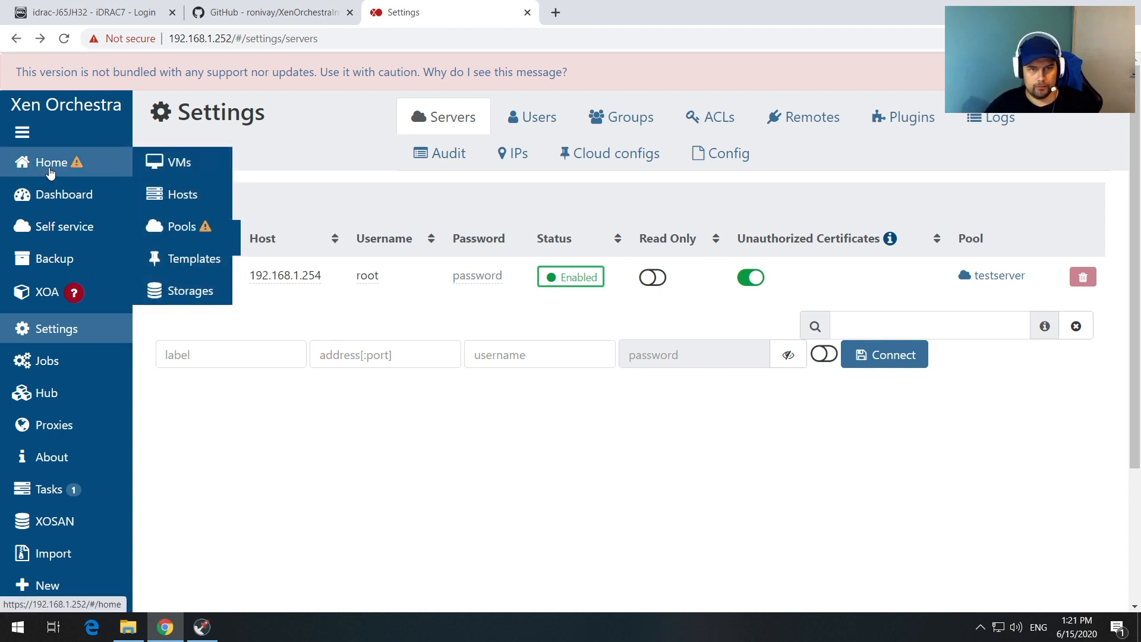
Step: Open the Windows 10 Youtube VM from the VM list, check its Stats, then open its Console
click(159, 168)
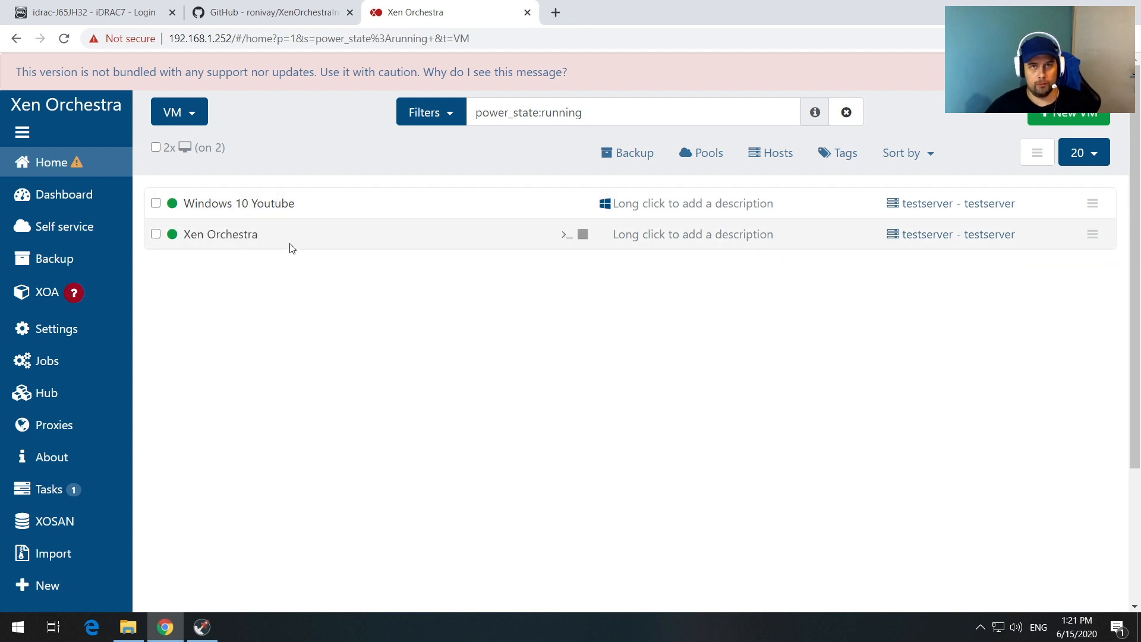
click(258, 204)
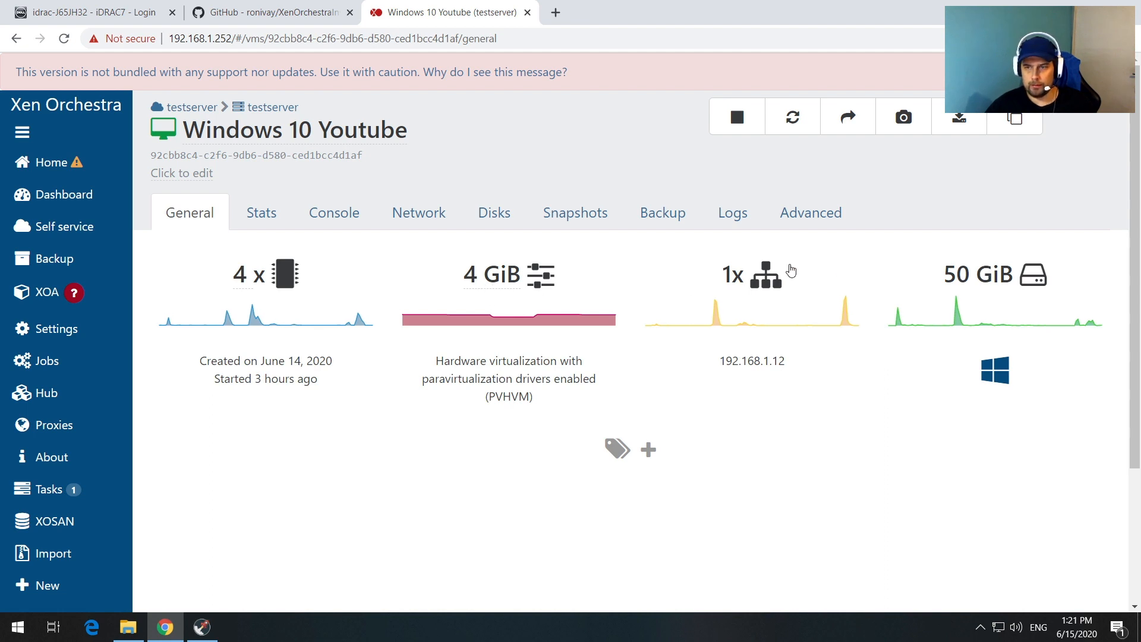
click(263, 214)
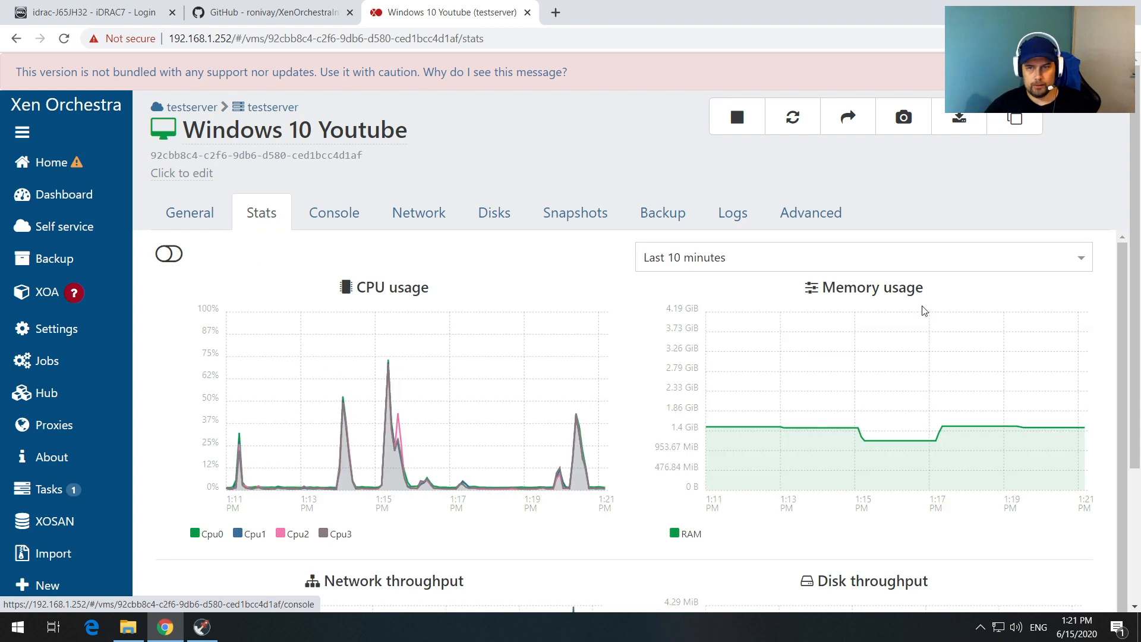
drag(1121, 291, 1131, 331)
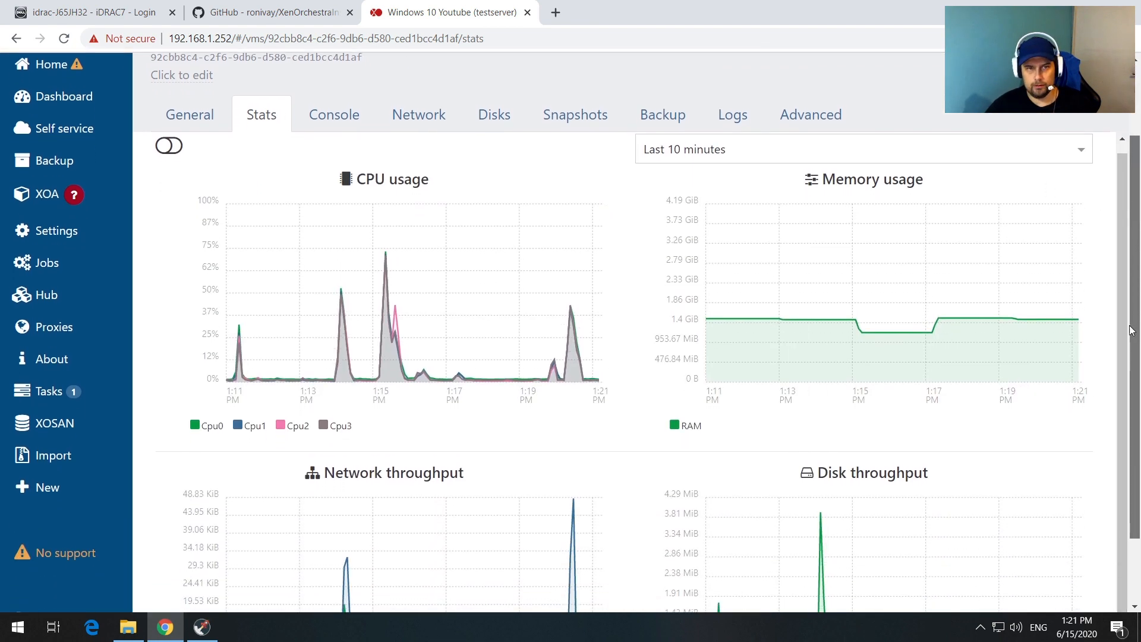
scroll(1131, 331, up, 2)
click(333, 213)
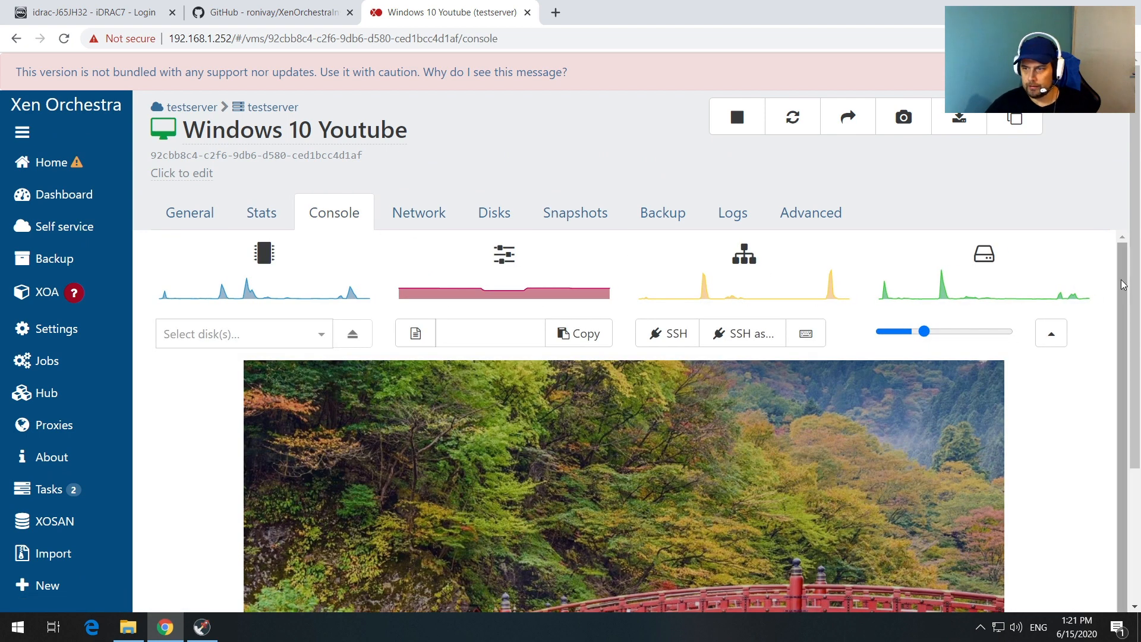
Step: Dismiss the Windows 10 Youtube VM's lock screen and sign in with the account password
drag(1133, 300, 1137, 494)
click(708, 433)
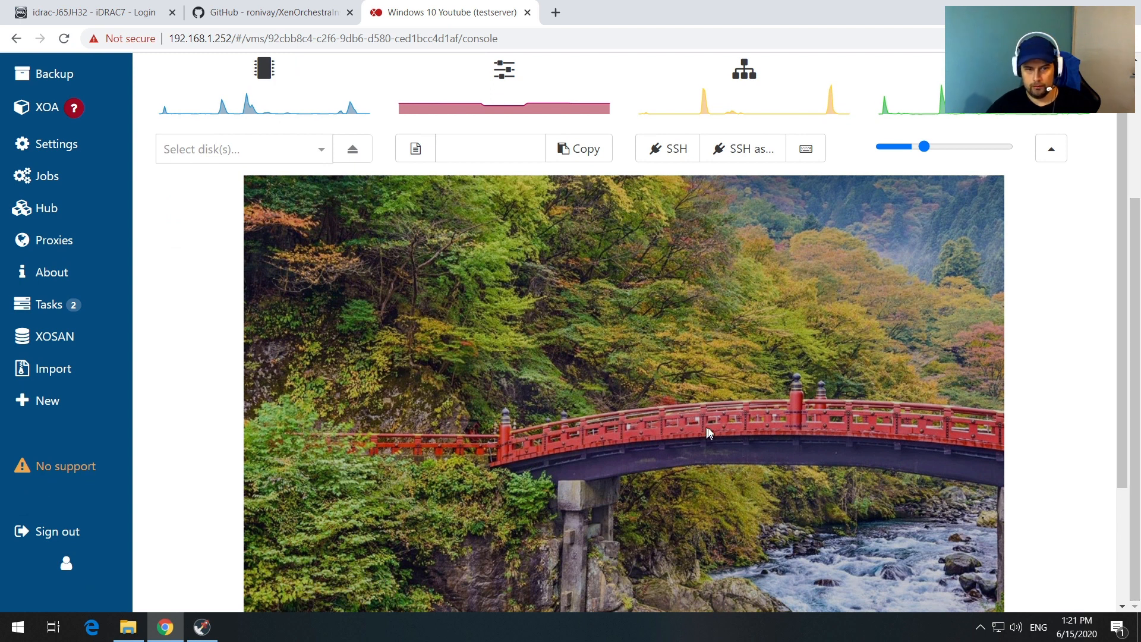
text(p)
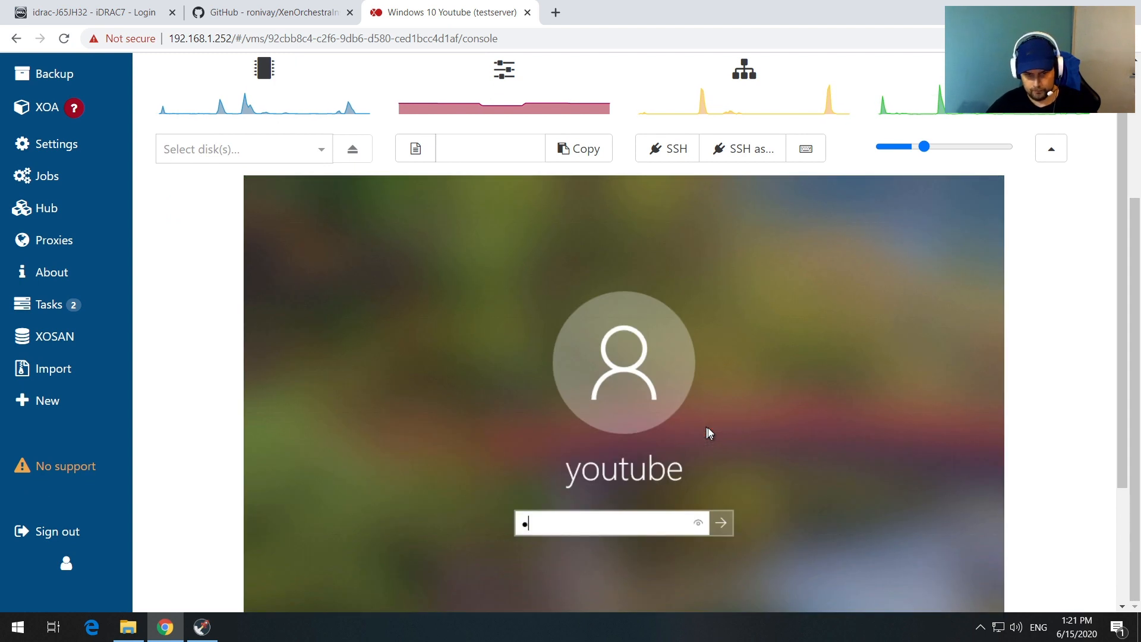
key(Return)
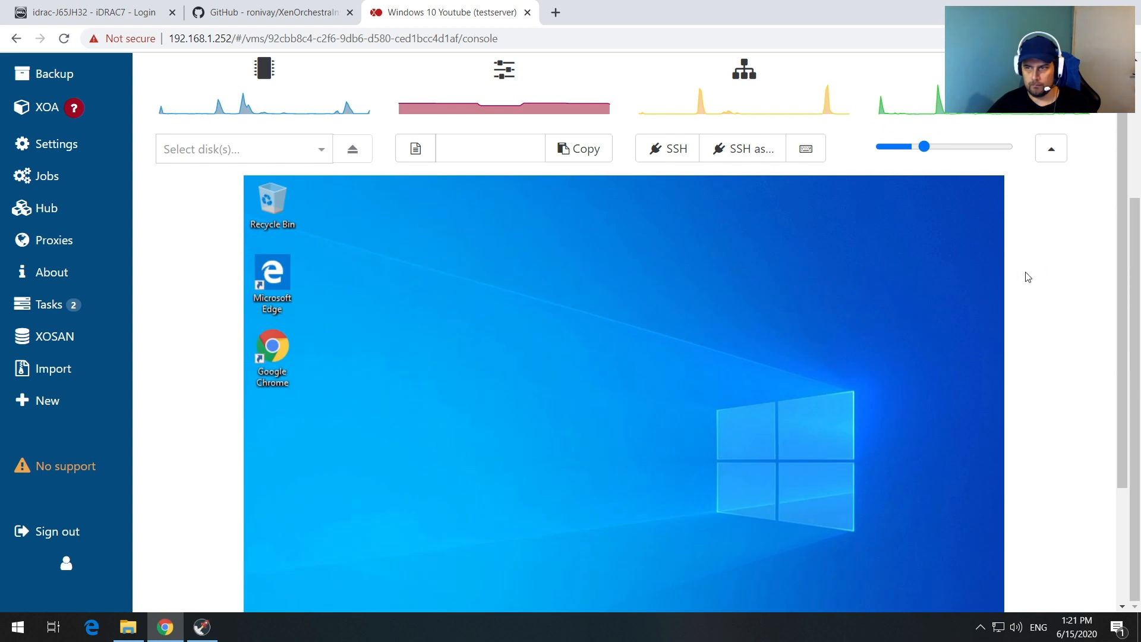
Step: Open the Windows Start menu inside the VM console
scroll(1132, 351, down, 1)
scroll(1131, 351, down, 3)
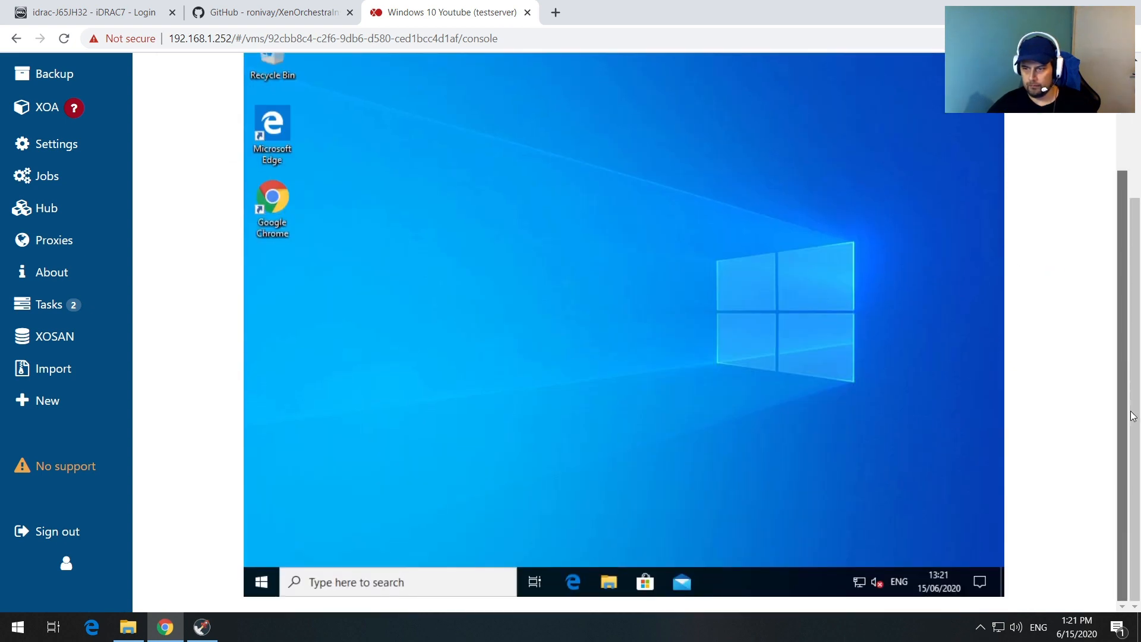
click(261, 584)
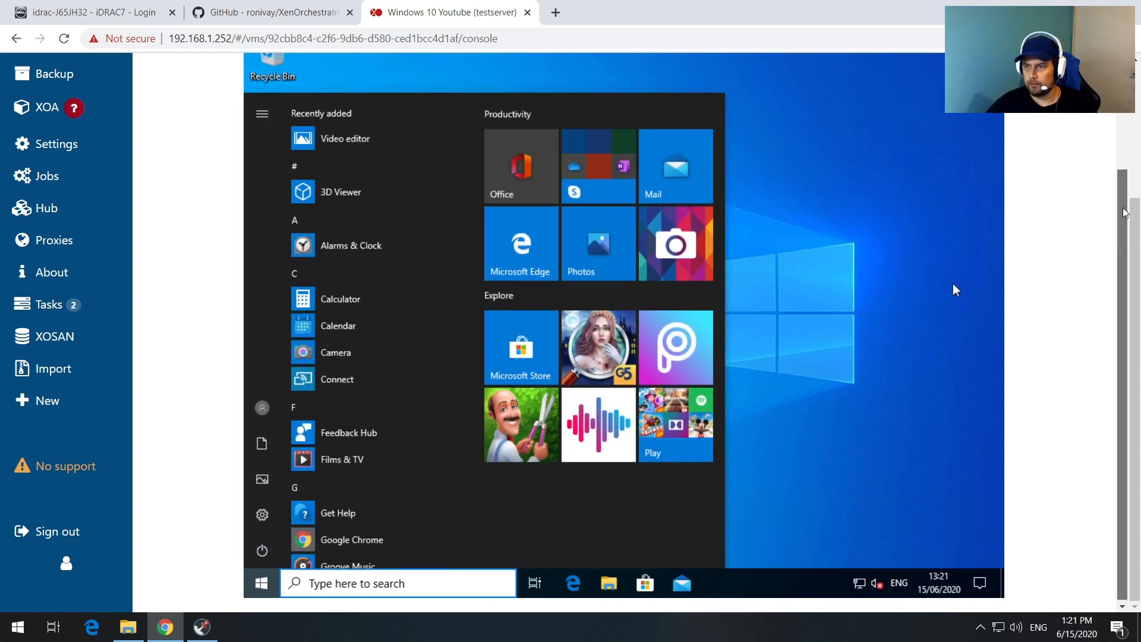
scroll(955, 289, up, 3)
scroll(1135, 79, up, 3)
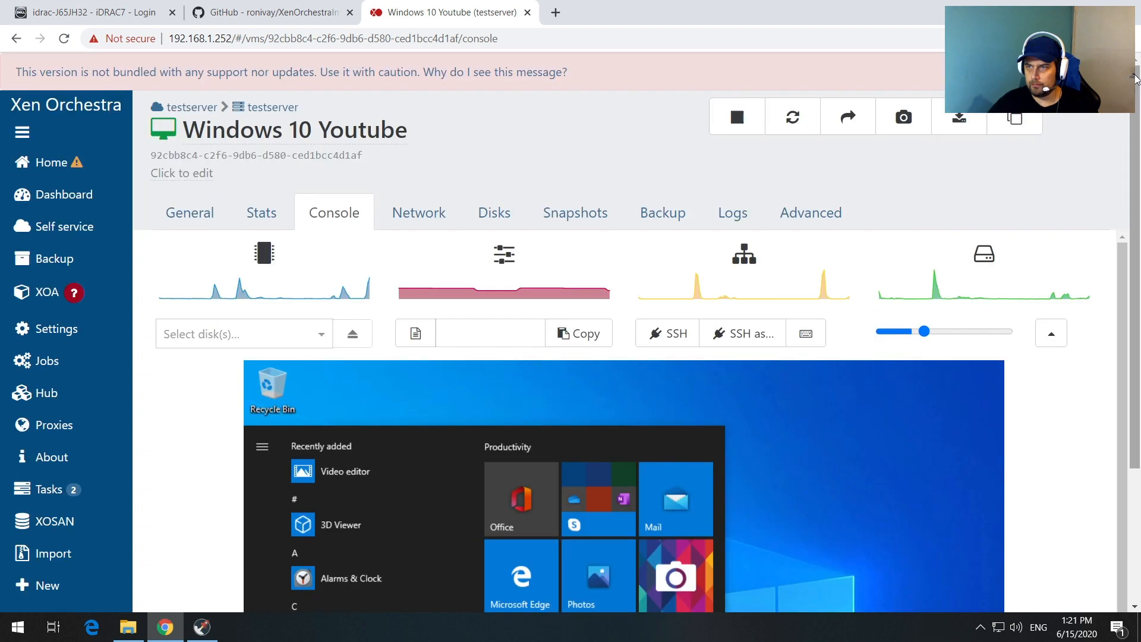
Step: Review the VM's Network, Disks, Snapshots, Backup and Logs pages, ending on Advanced
click(425, 215)
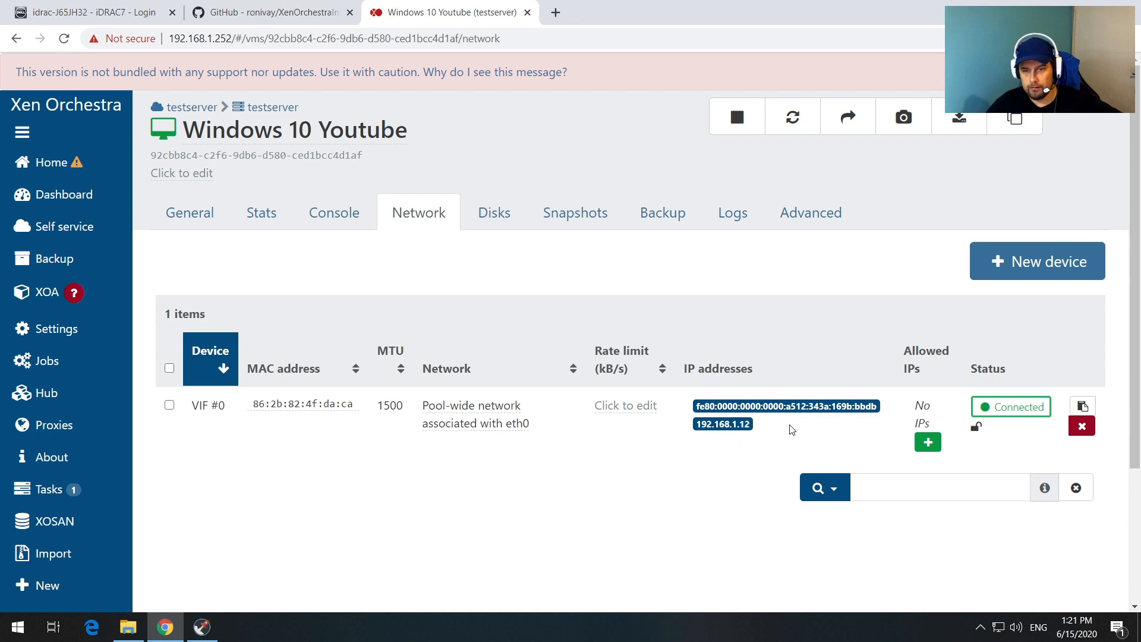
click(485, 215)
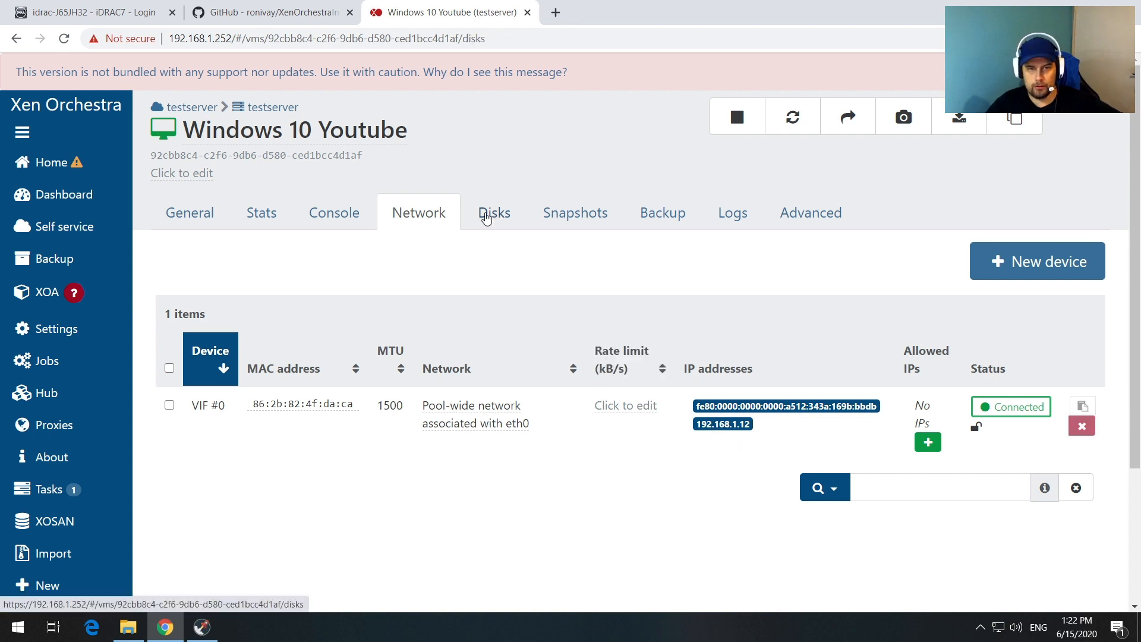
click(567, 219)
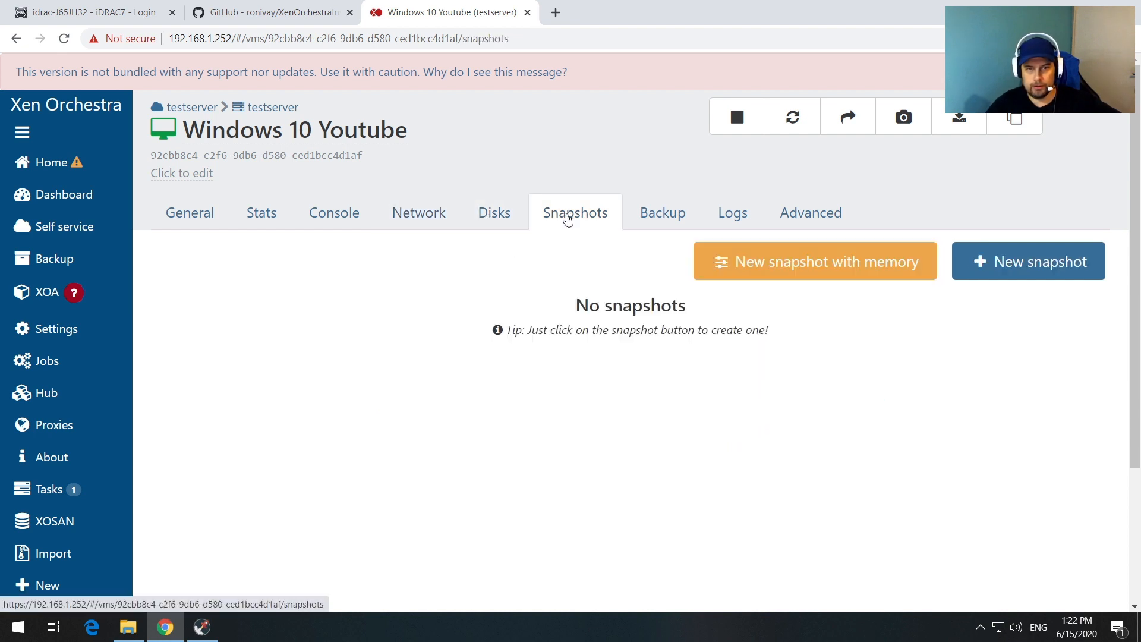
click(632, 217)
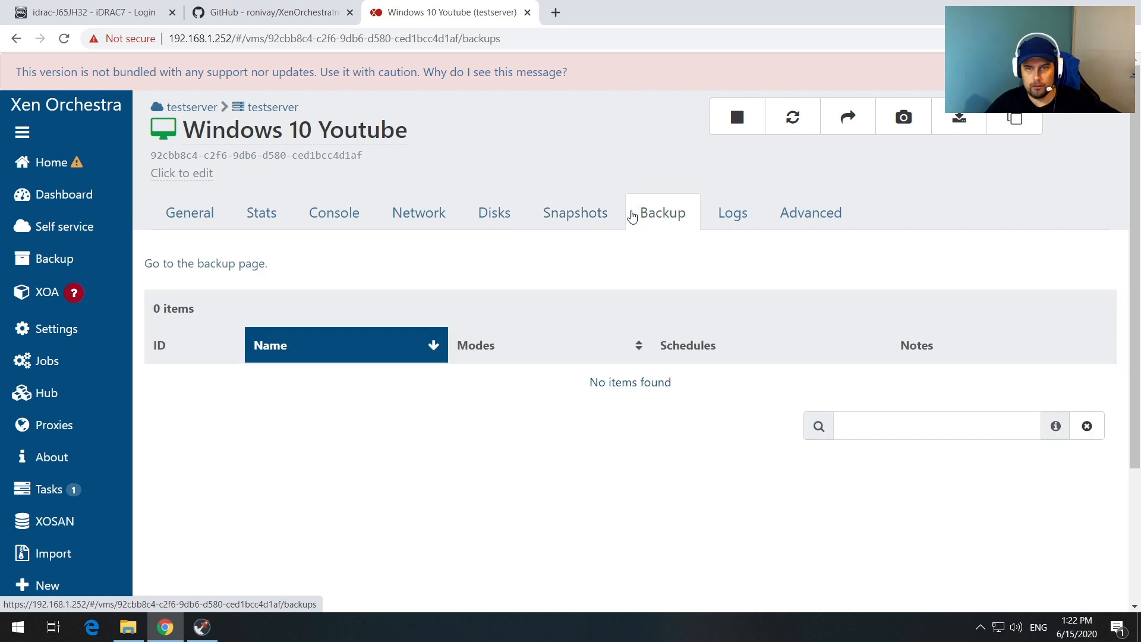
click(729, 216)
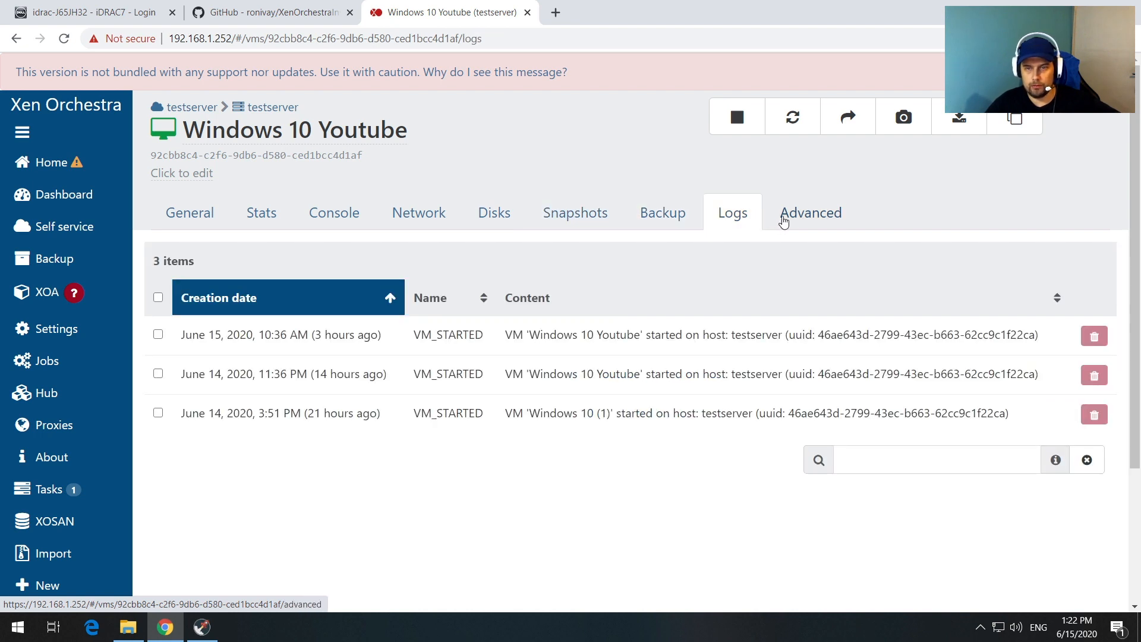
click(793, 220)
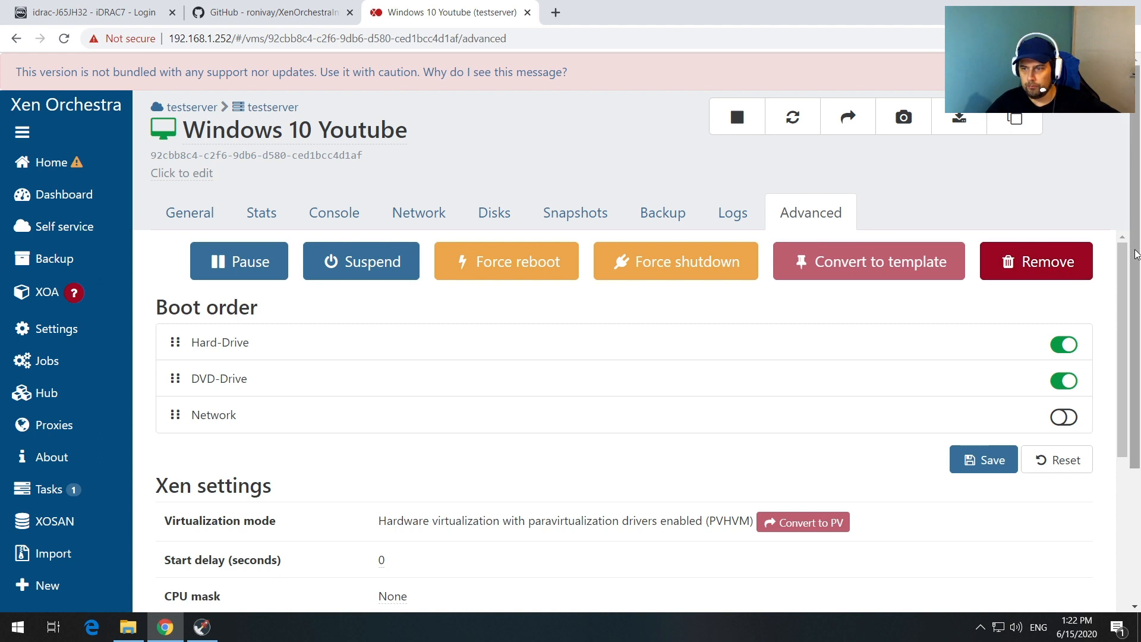
Step: Switch on the Auto power on toggle in the Windows 10 Youtube VM's Advanced settings
drag(1135, 254, 1138, 407)
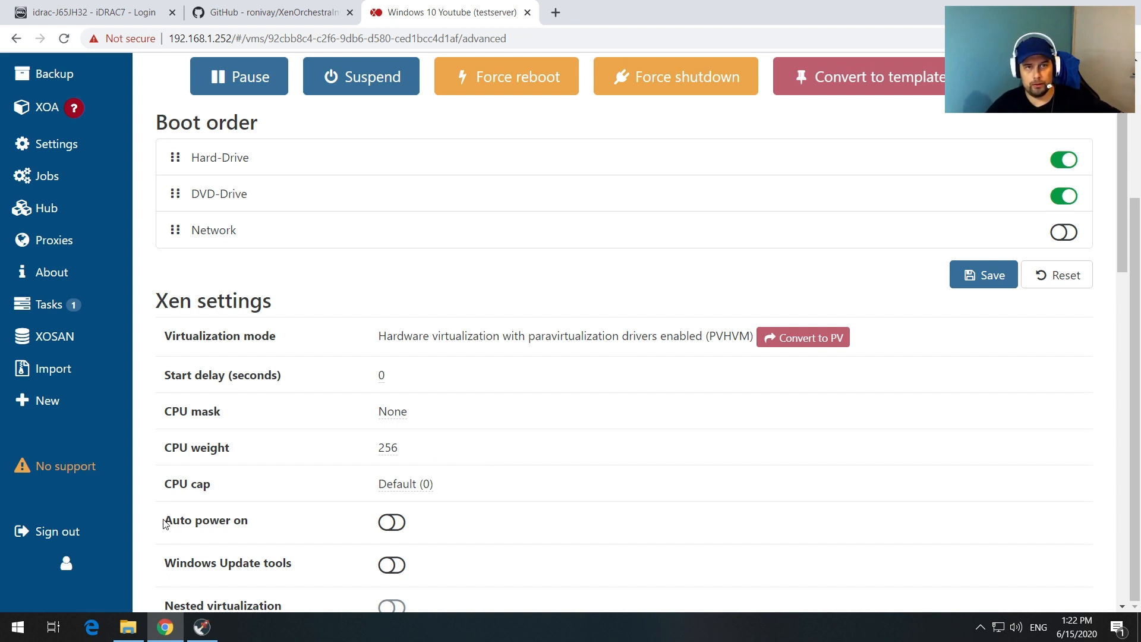
click(391, 522)
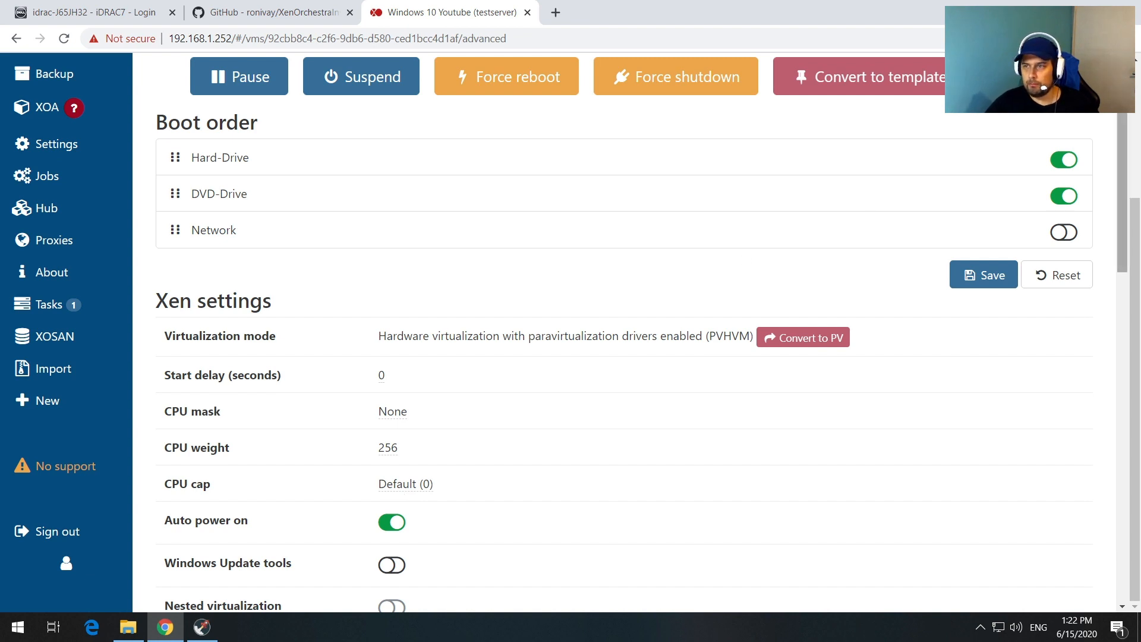
click(1119, 299)
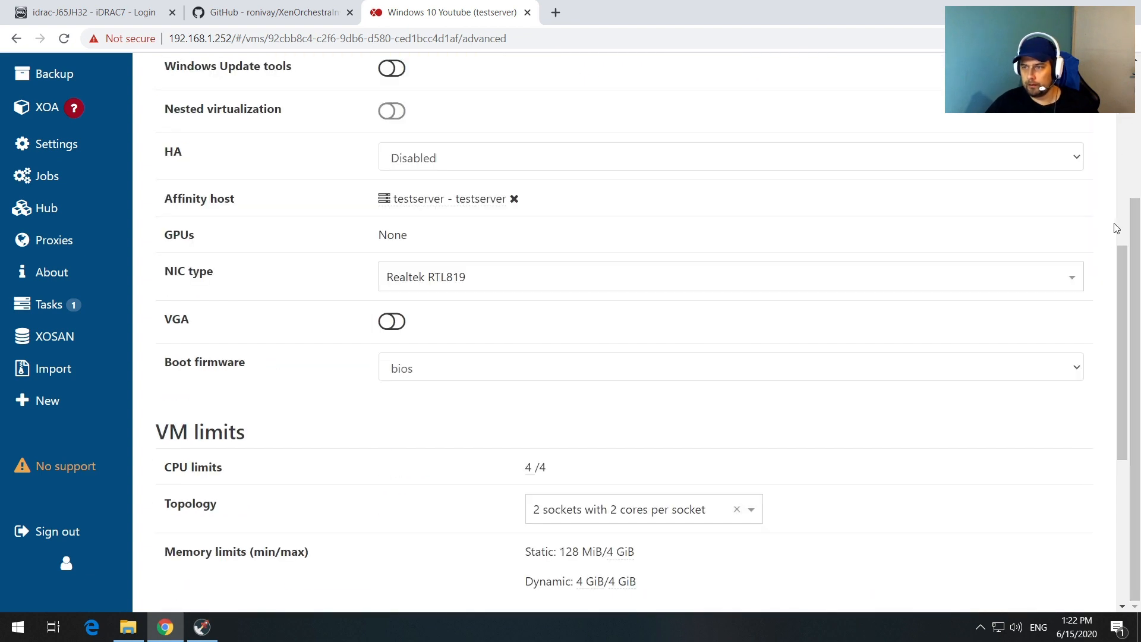
scroll(1125, 267, up, 8)
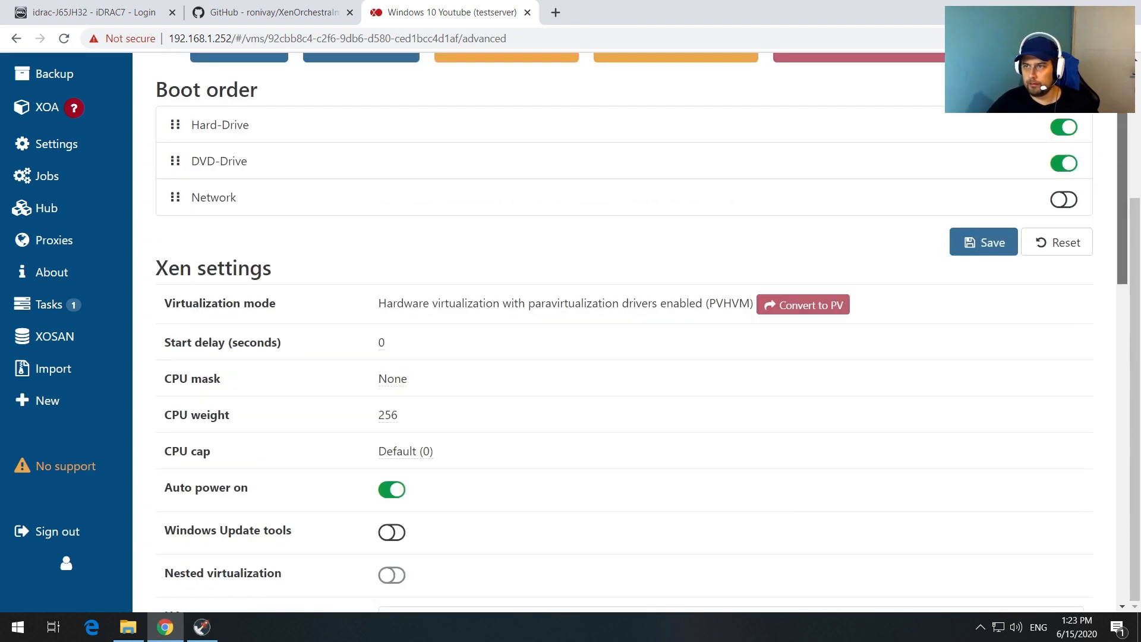
scroll(1135, 78, up, 3)
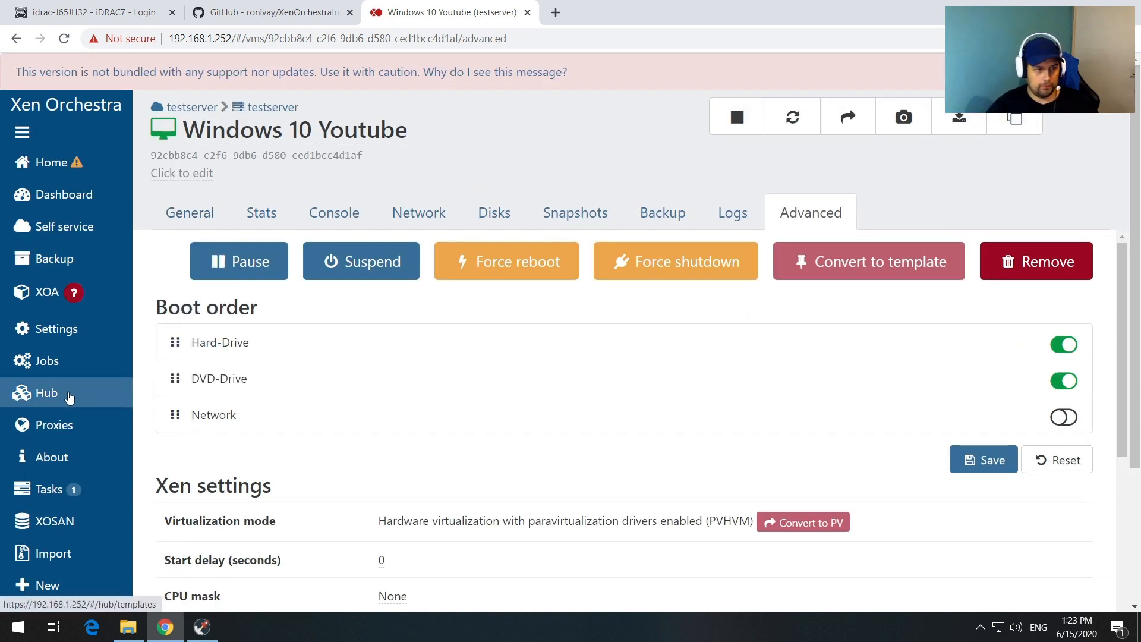
Step: View the Xen Orchestra Users list, then the XOA Updates page reporting the sources version
mouse_move(66, 336)
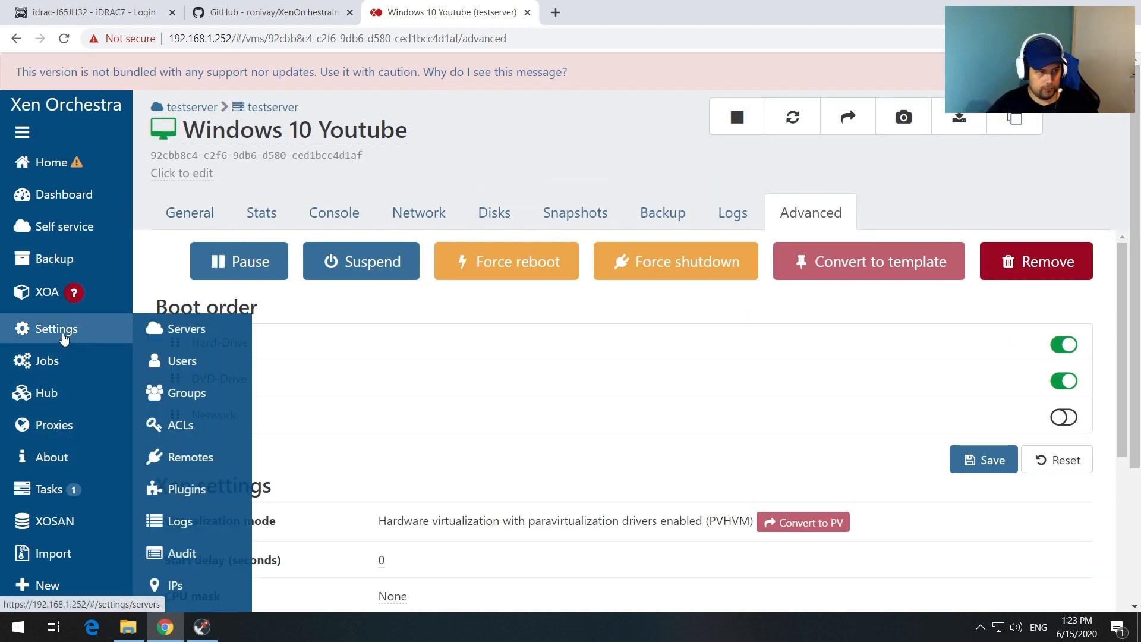
click(171, 359)
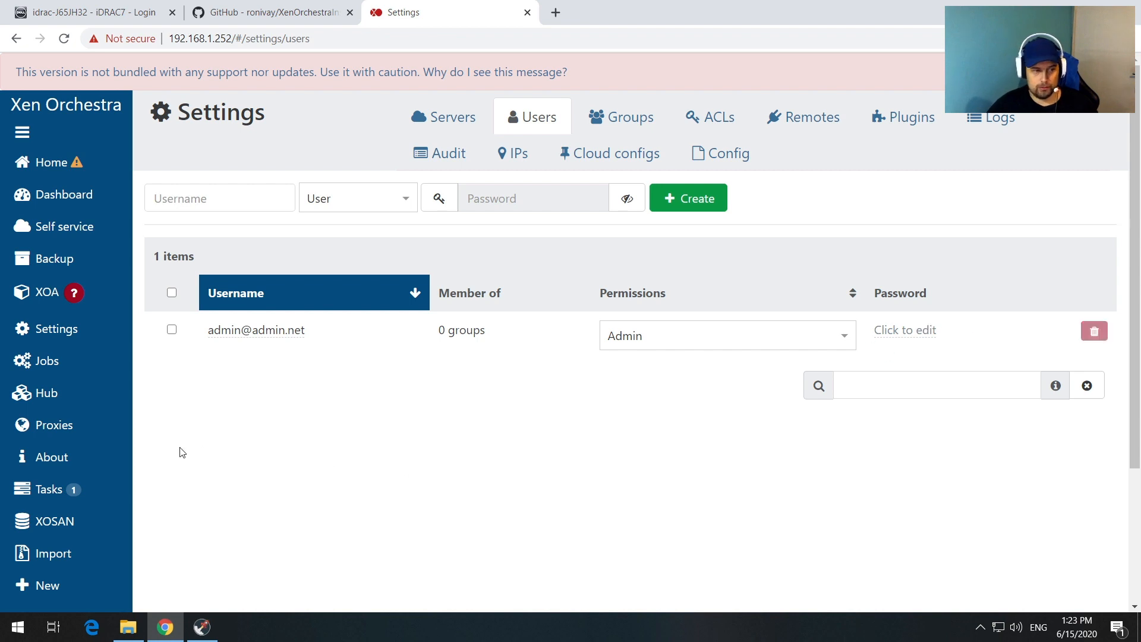
mouse_move(57, 305)
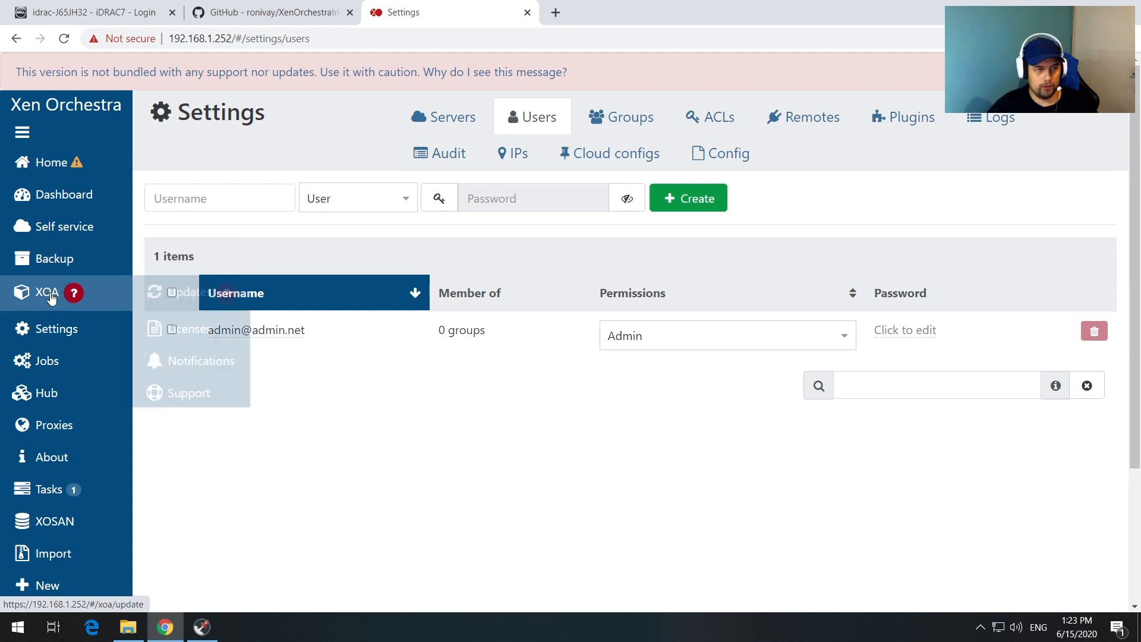
click(184, 292)
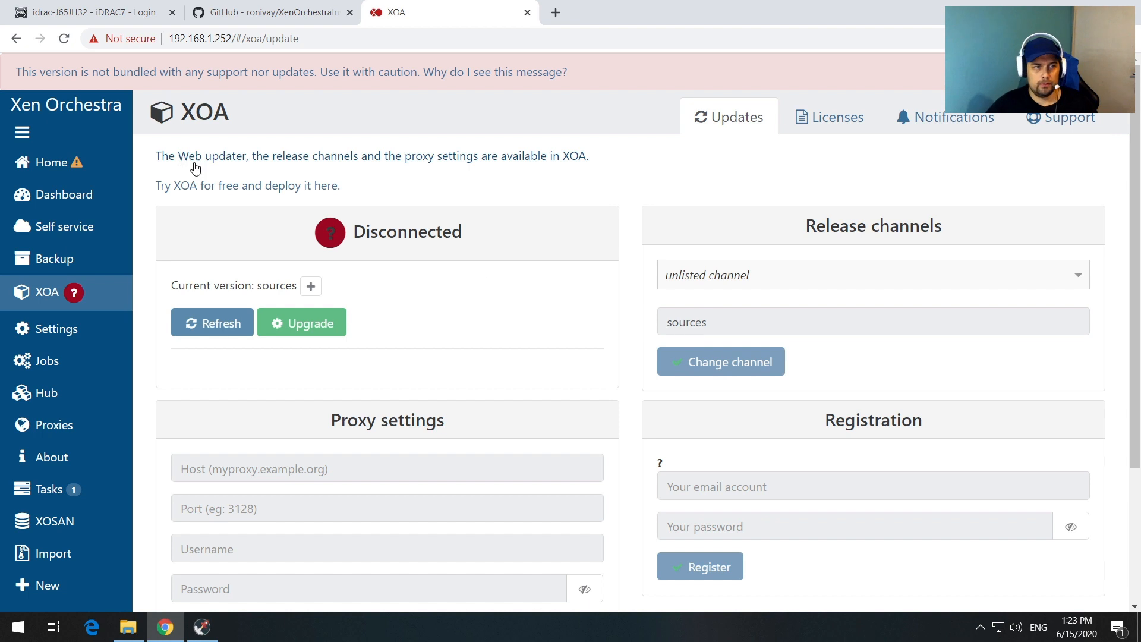
mouse_move(70, 168)
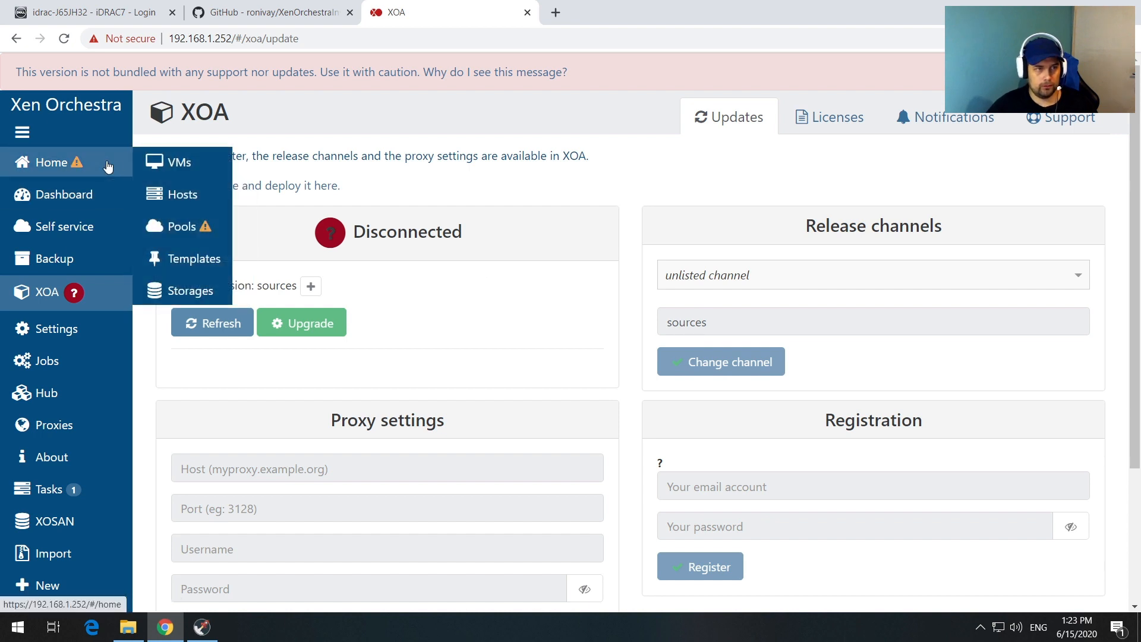
Step: Show the testserver host's Patches tab, listing 7 pending patches like kernel 4.19.19
click(176, 197)
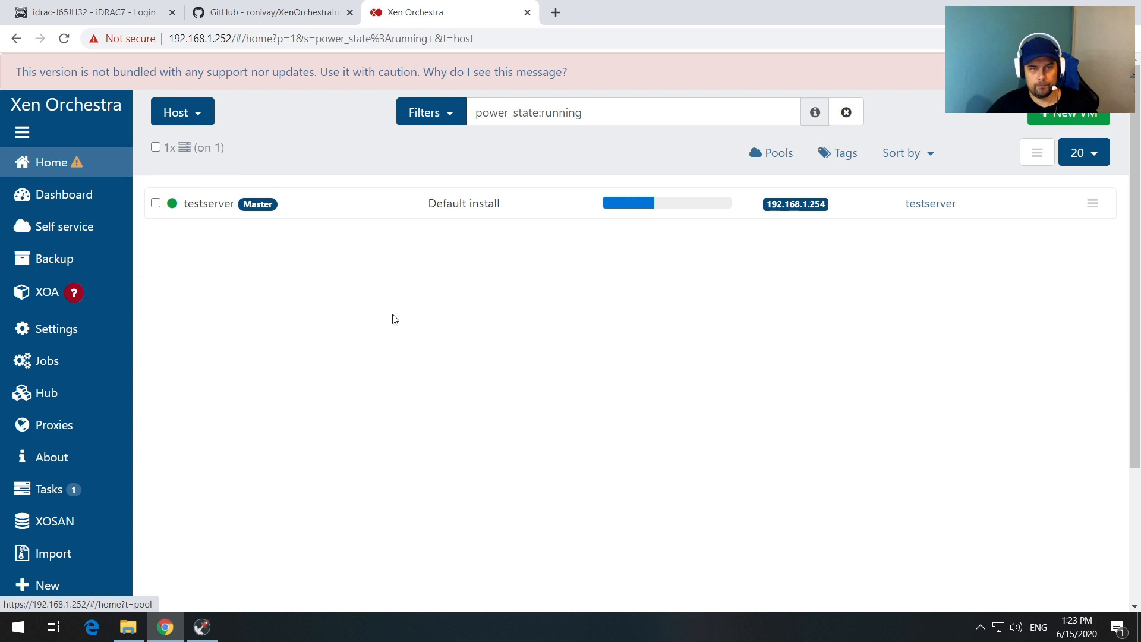
click(209, 205)
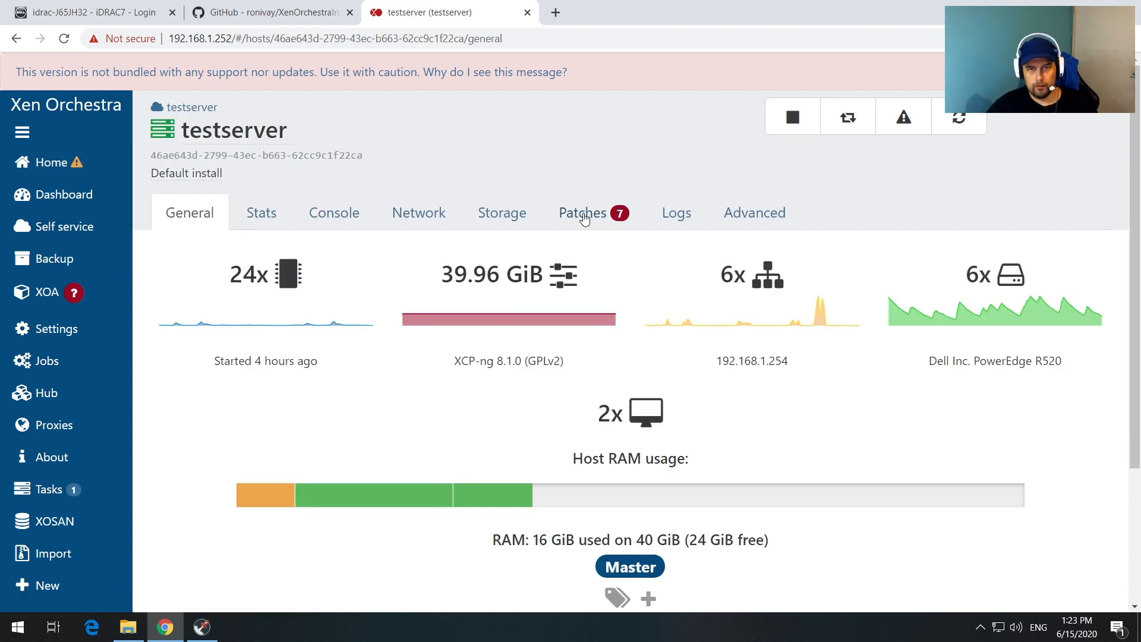
click(577, 229)
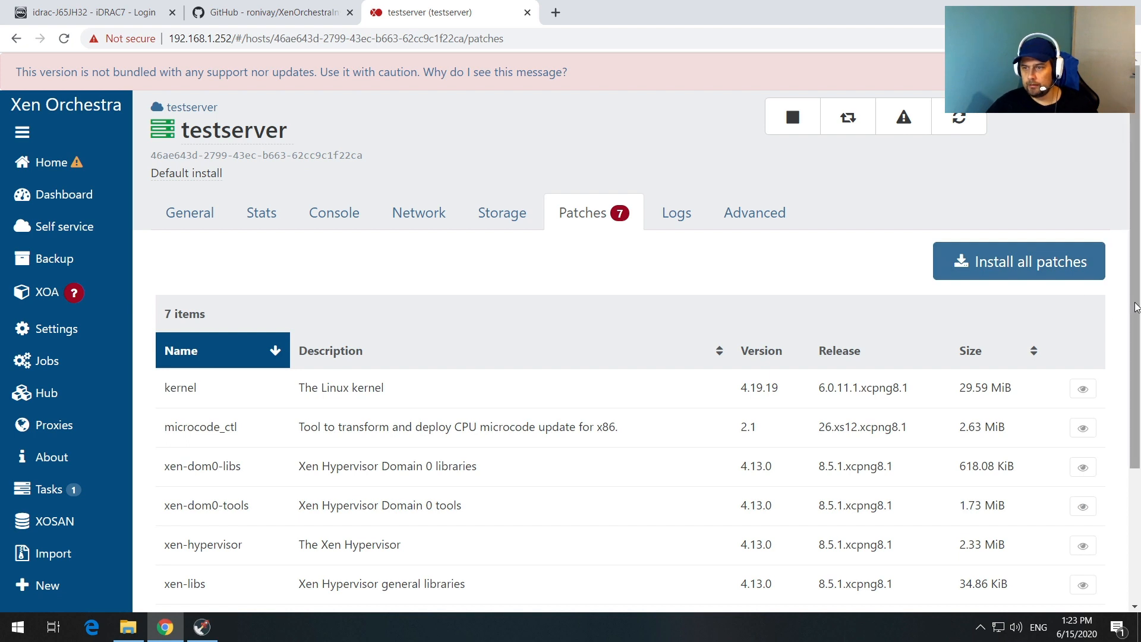
drag(1135, 307, 1136, 434)
scroll(1111, 234, up, 3)
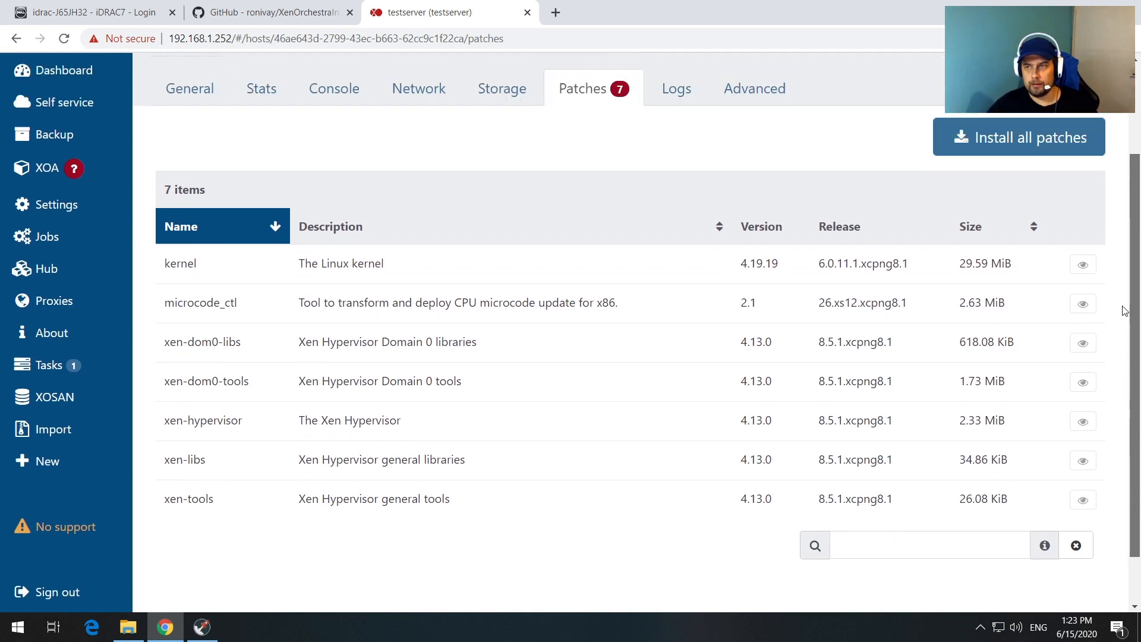